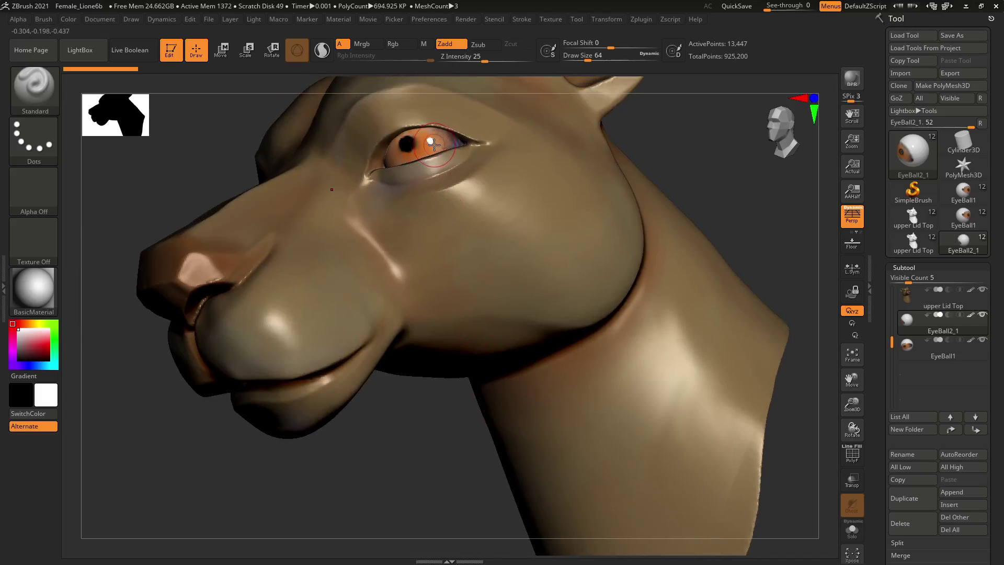
Turn off the polypaint display on the EyeBall1, EyeBall2_1 and upper Lid Top subtools
mouse_move(416, 402)
left_mouse_down()
mouse_move(424, 419)
mouse_move(412, 446)
mouse_move(434, 447)
mouse_move(423, 445)
left_mouse_up()
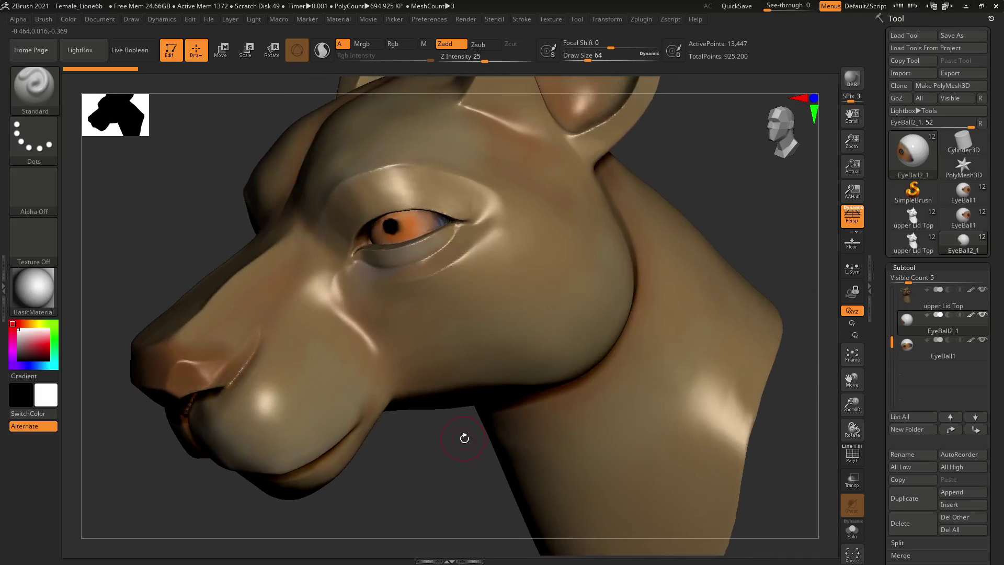
left_click(971, 338)
left_click(969, 316)
left_click(971, 290)
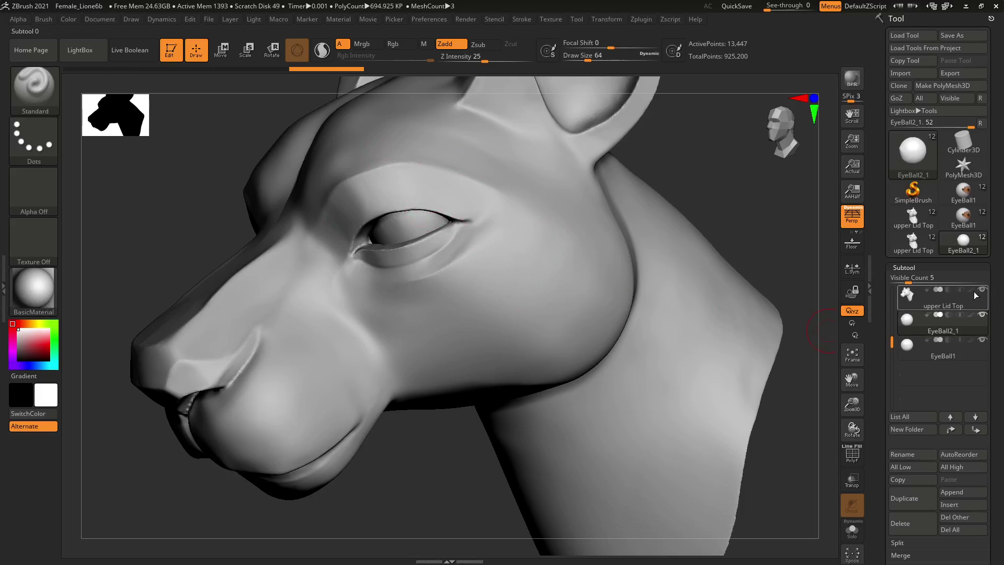
Toggle the polypaint of the upper Lid Top subtool on and off to compare the head with and without colour
mouse_move(940, 293)
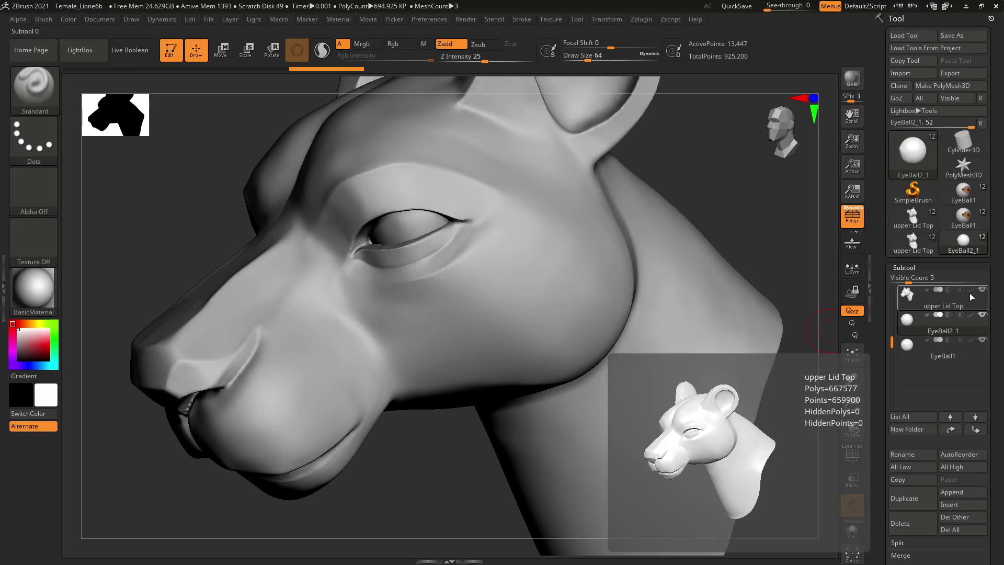
left_click(971, 290)
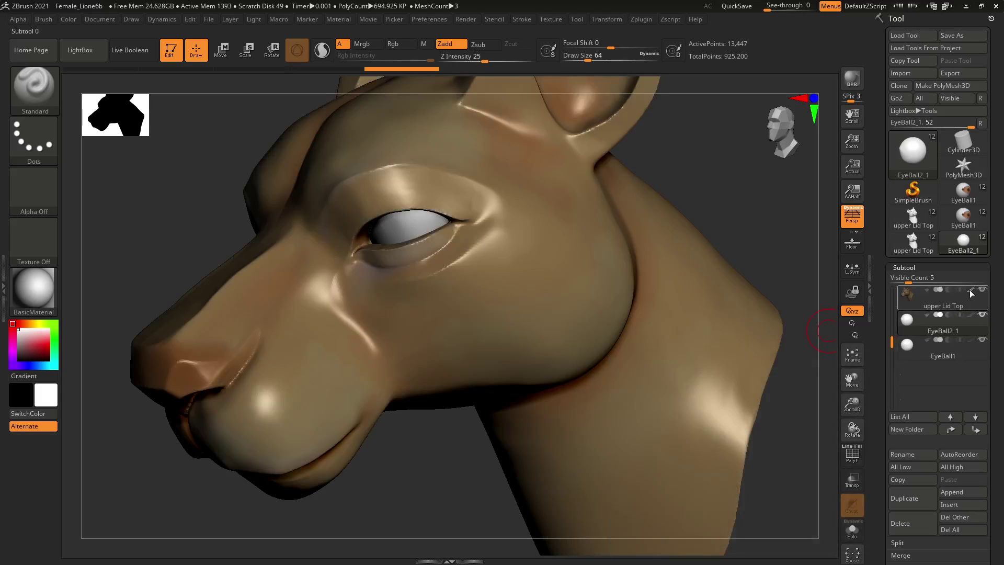
left_click(968, 293)
left_click(971, 291)
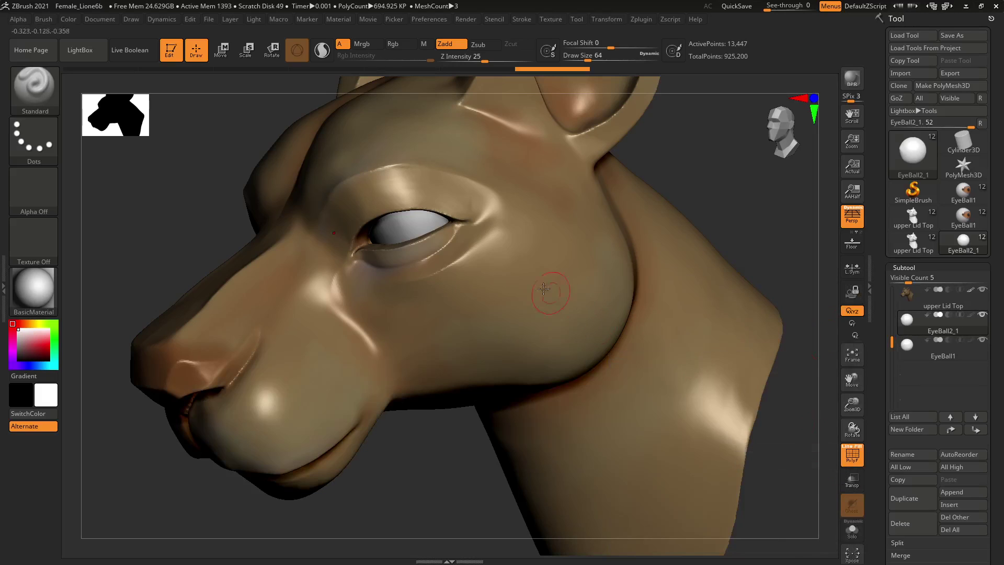
left_click(971, 290)
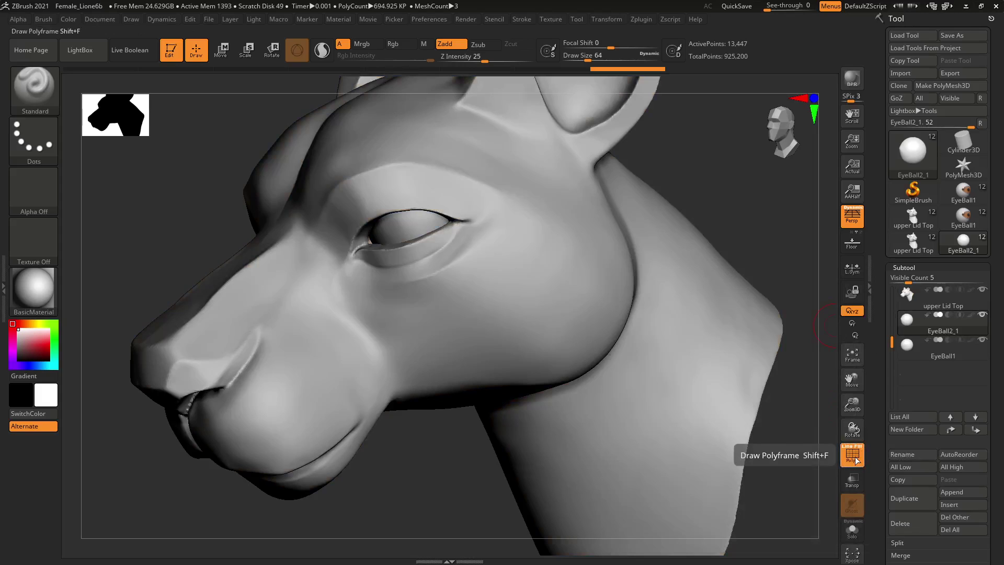
Make the lioness head the active subtool and hide both eyeball subtools
left_click(486, 277, "alt")
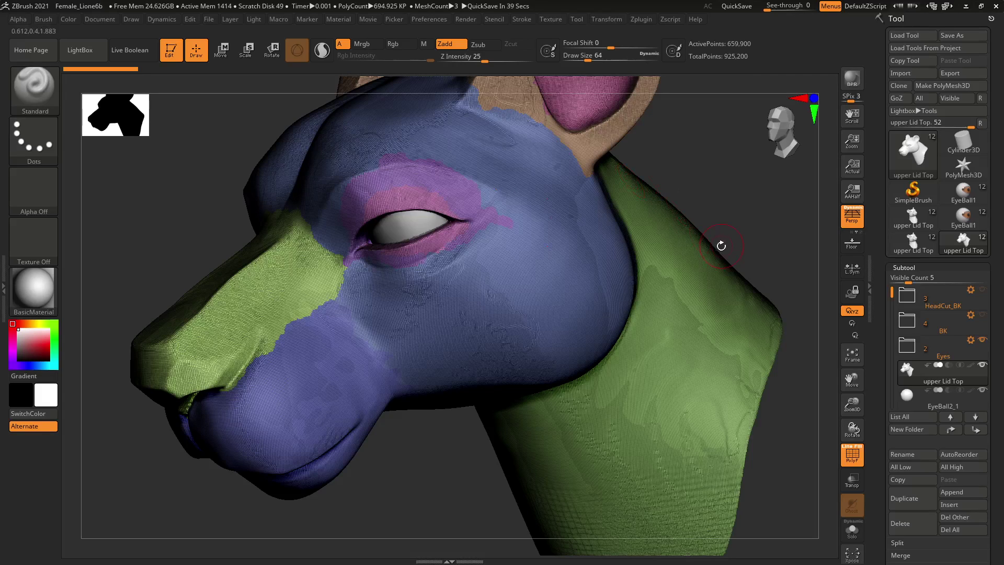
left_click_drag(892, 295, 884, 373)
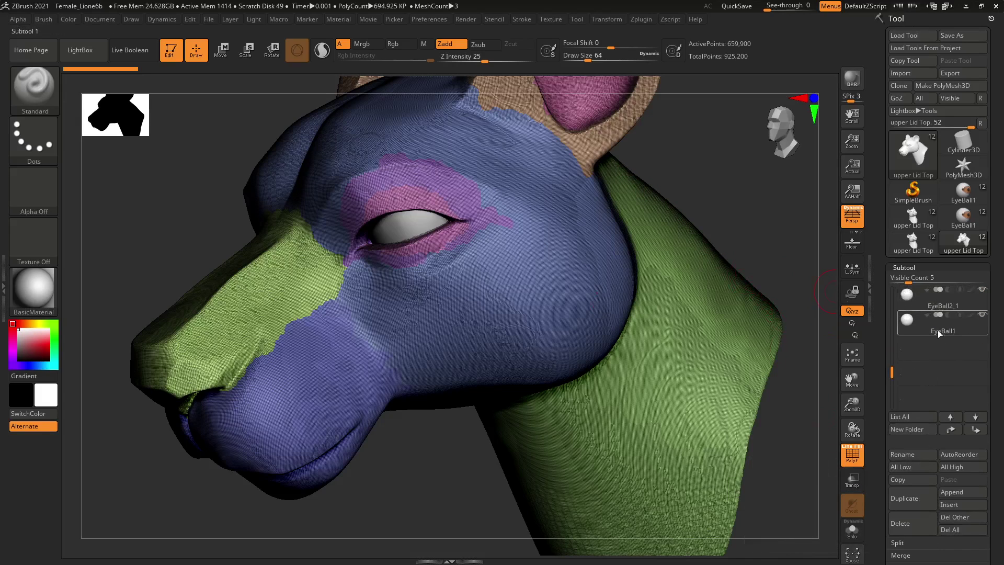
left_click(983, 316)
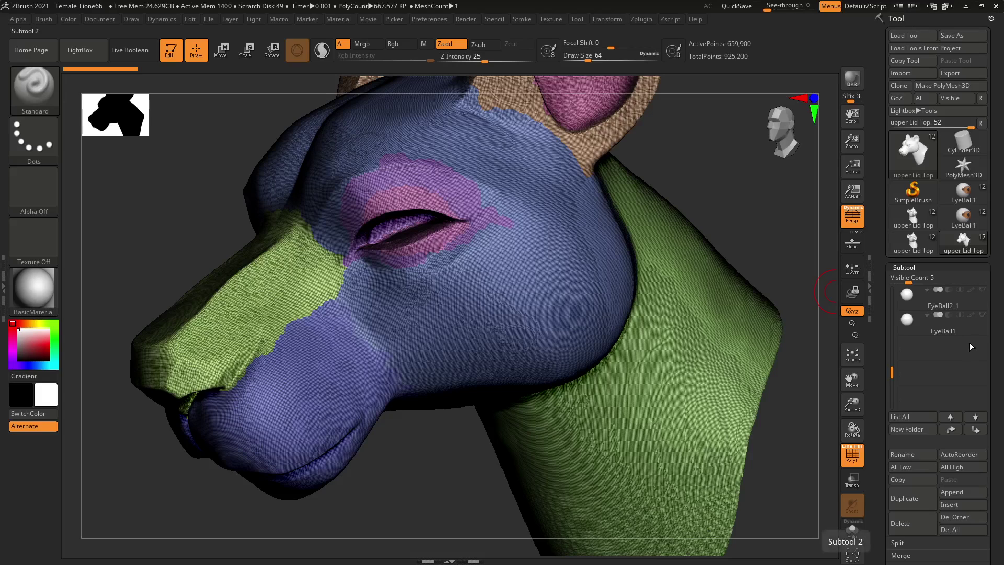
scroll(915, 375, "up", 1)
mouse_move(982, 290)
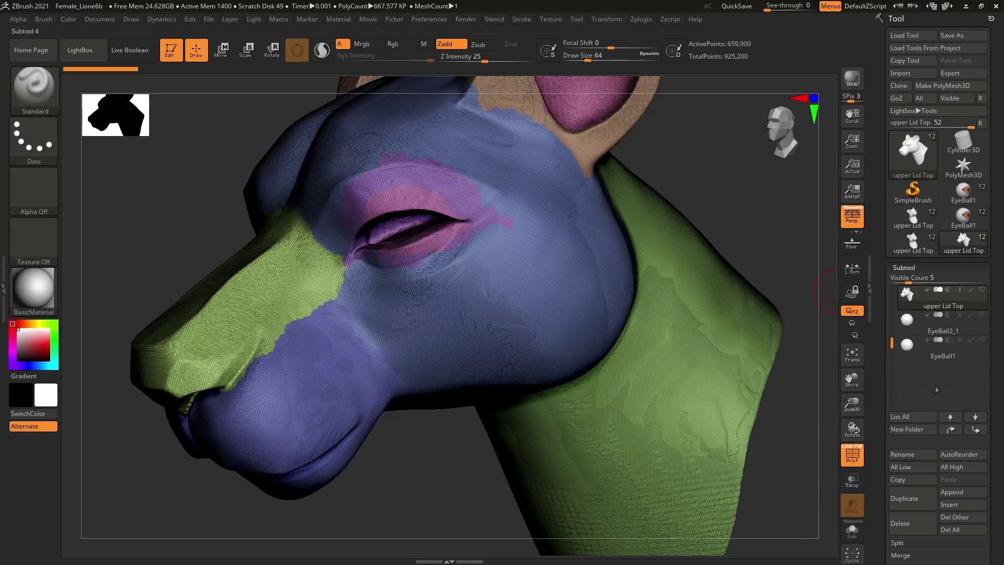
Insert a Sphere3D as a new subtool directly below the head subtool
left_click(963, 505)
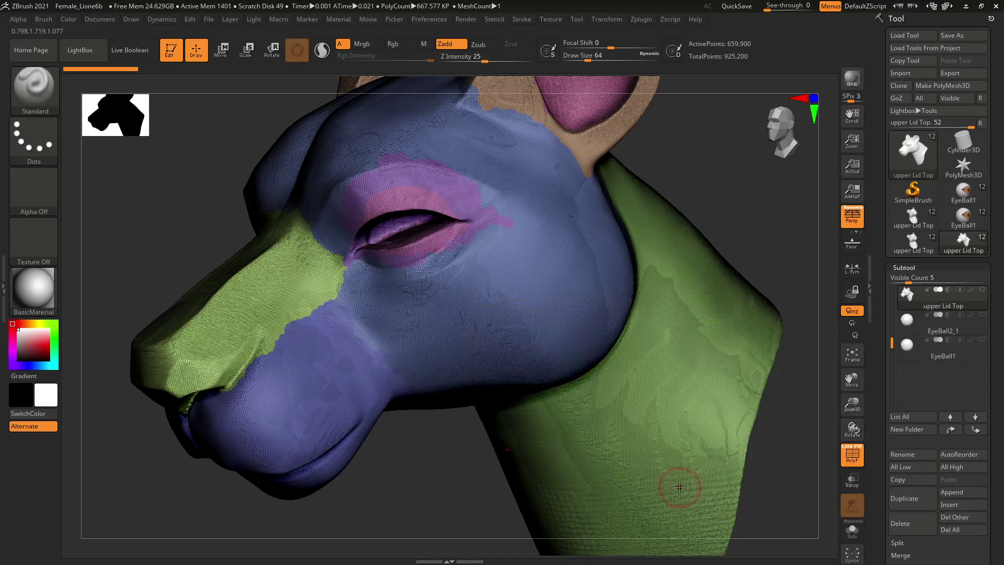
left_click(963, 505)
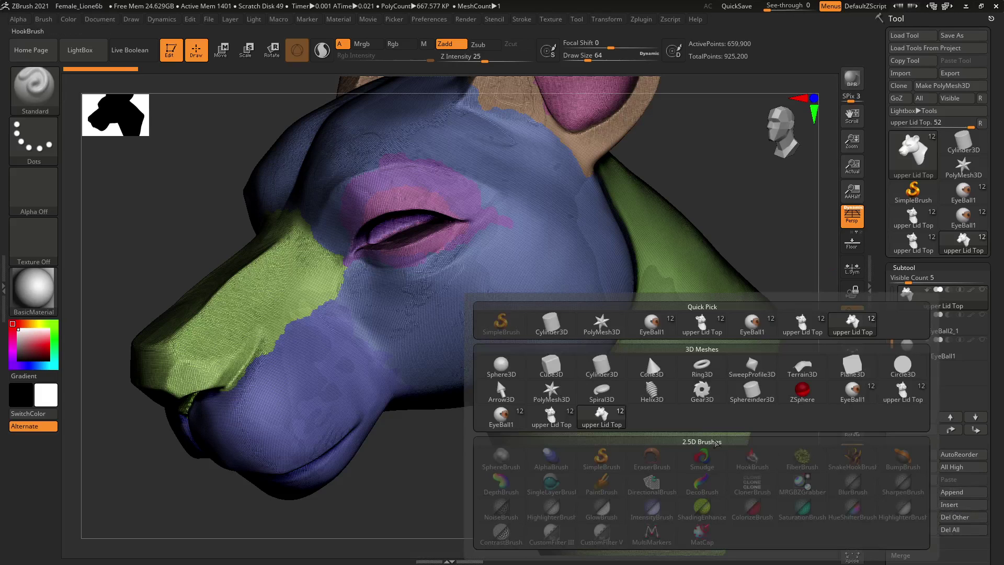
left_click(501, 381)
mouse_move(624, 356)
left_mouse_down()
mouse_move(639, 325)
mouse_move(652, 370)
left_mouse_up()
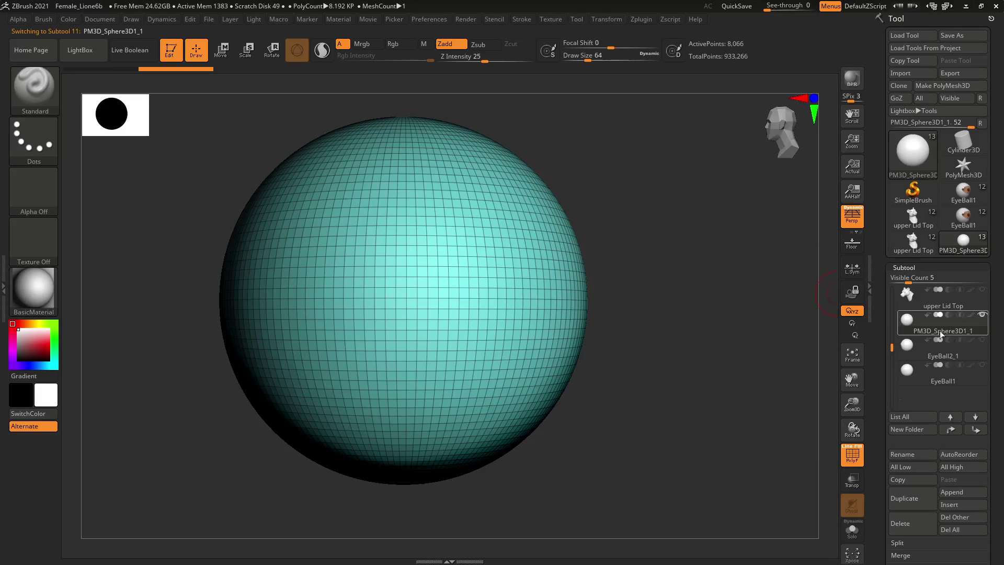
Reduce the subtool list's visible count to 2 and bring the new sphere's entry into view
left_click_drag(921, 323, 925, 376)
left_click_drag(892, 332, 892, 366)
left_click_drag(909, 281, 894, 281)
mouse_move(900, 323)
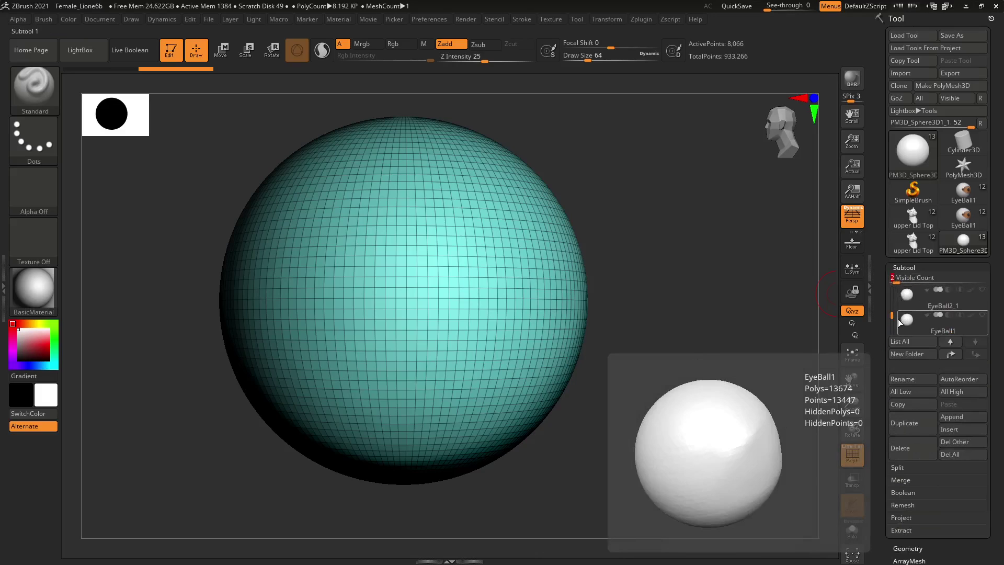
left_click_drag(892, 316, 893, 332)
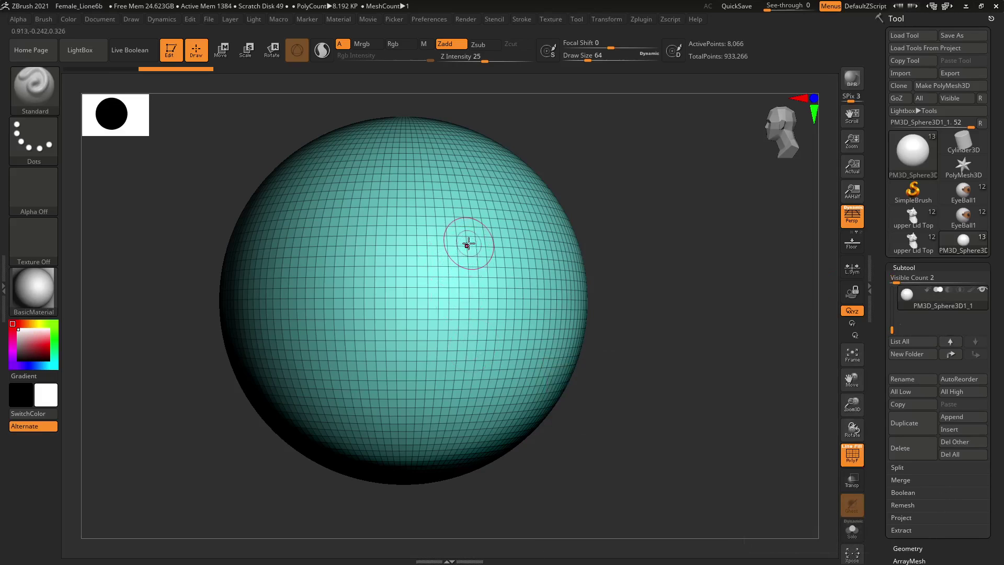
Enable polypaint on the sphere subtool and turn off the polyframe display
mouse_move(972, 294)
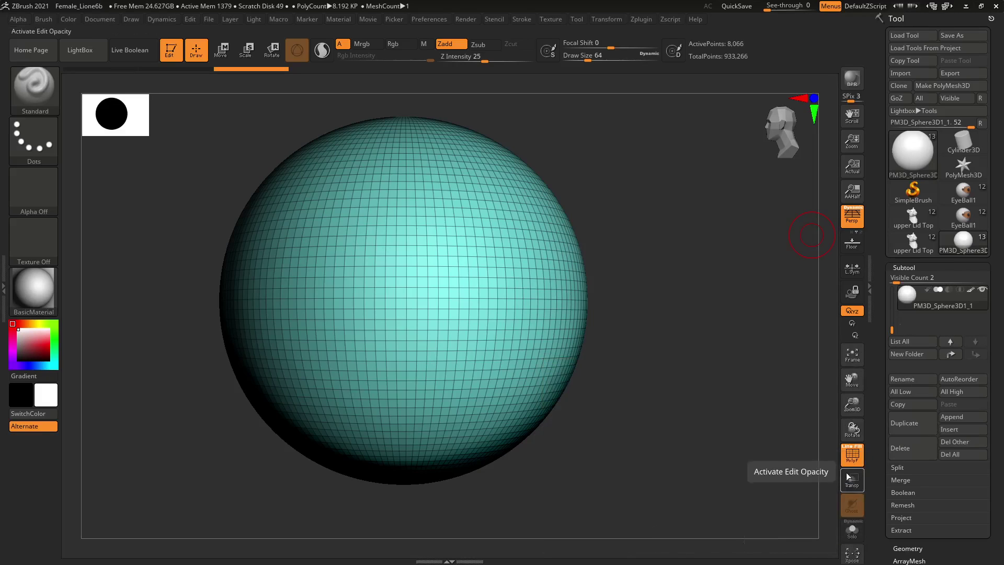
left_click(853, 462)
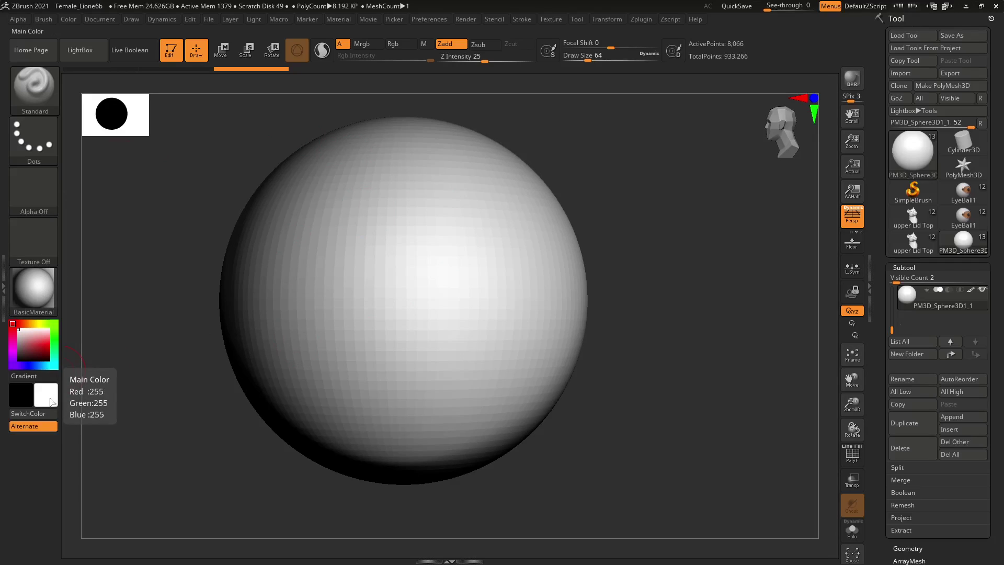
Set the main colour to a saturated yellow (R 217, G 218, B 58)
left_click(29, 333)
left_click(39, 325)
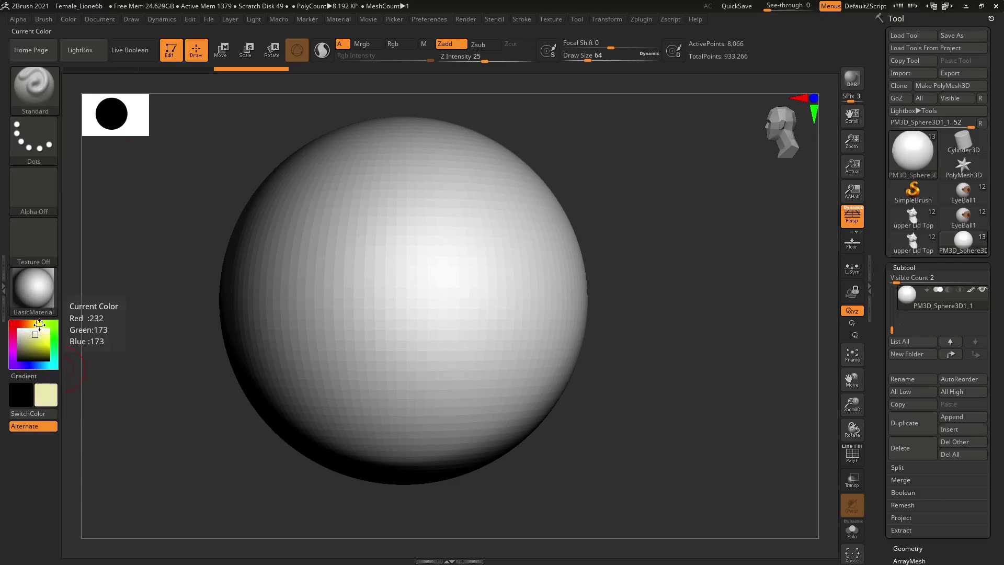
left_click_drag(33, 335, 37, 342)
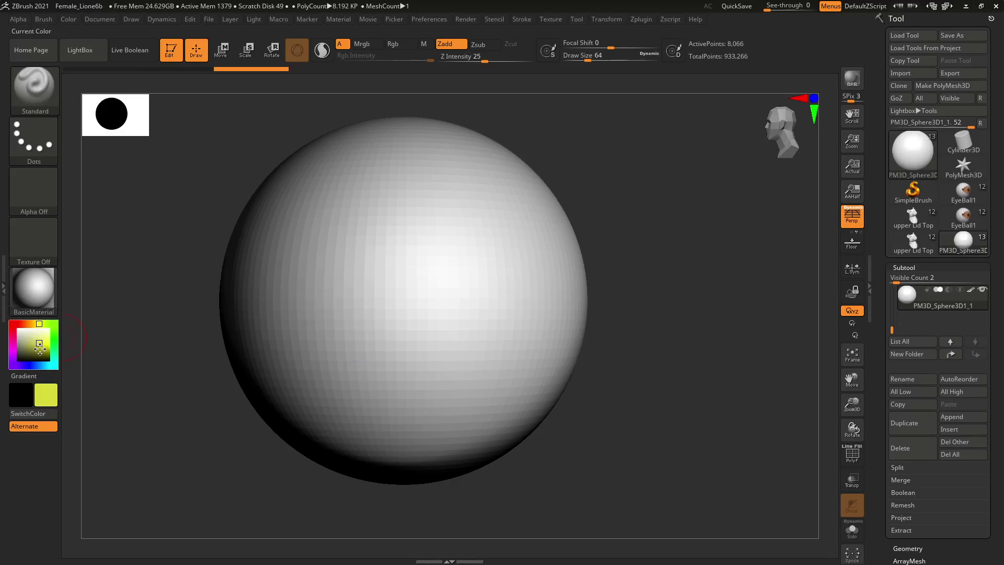
Turn off Zadd and set the Standard brush to apply only the Rgb channel
left_click(447, 45)
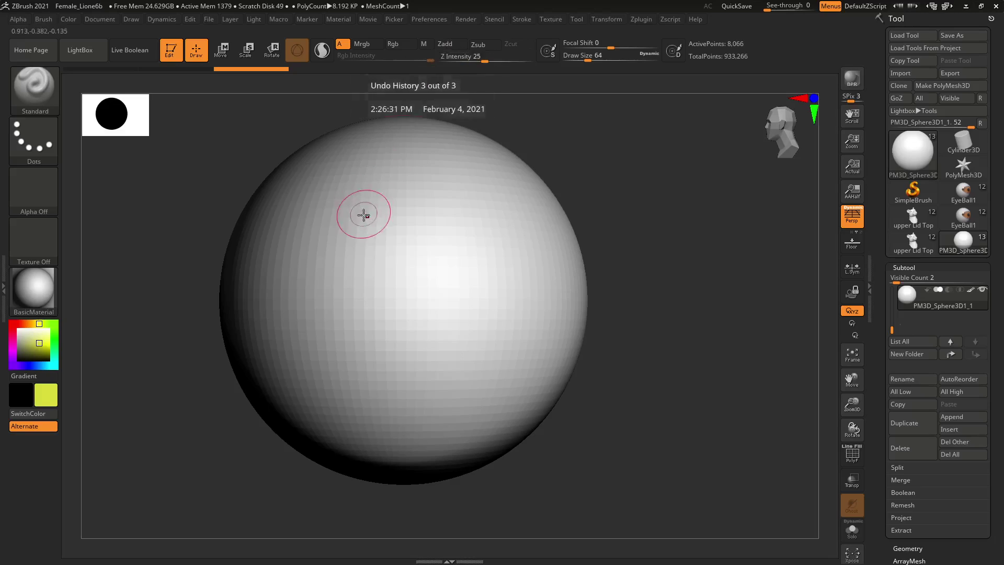
left_click(399, 46)
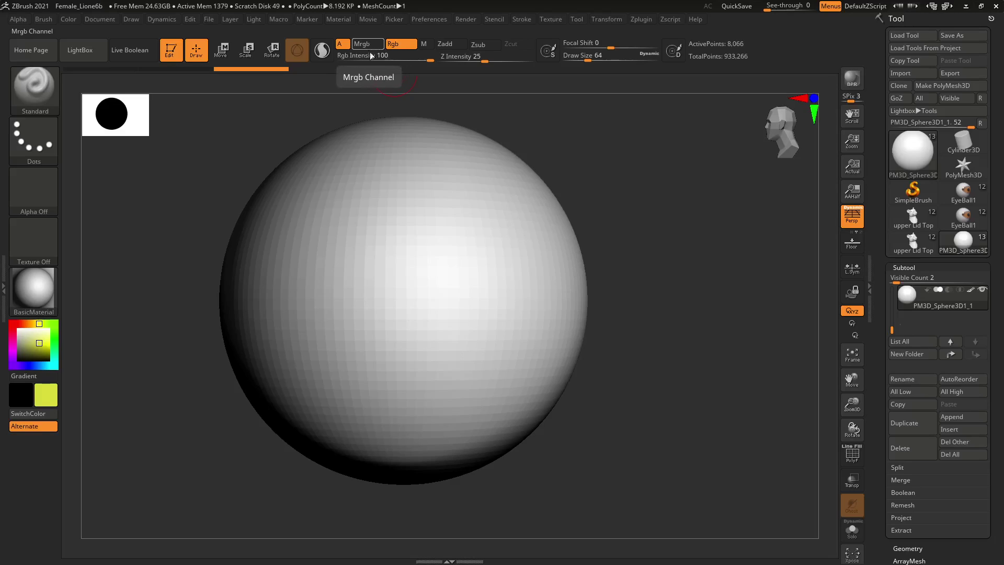
left_click(425, 47)
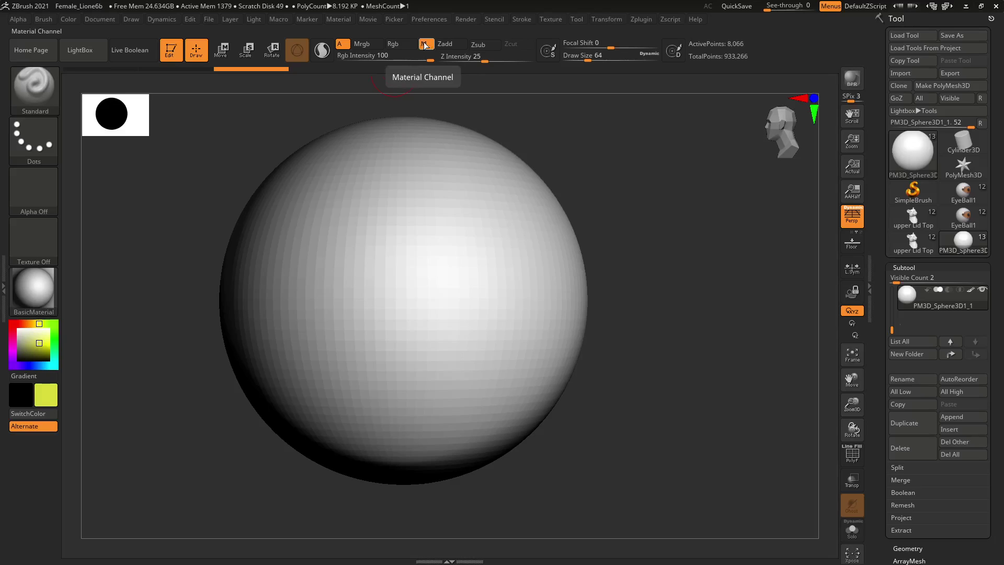
left_click(405, 48)
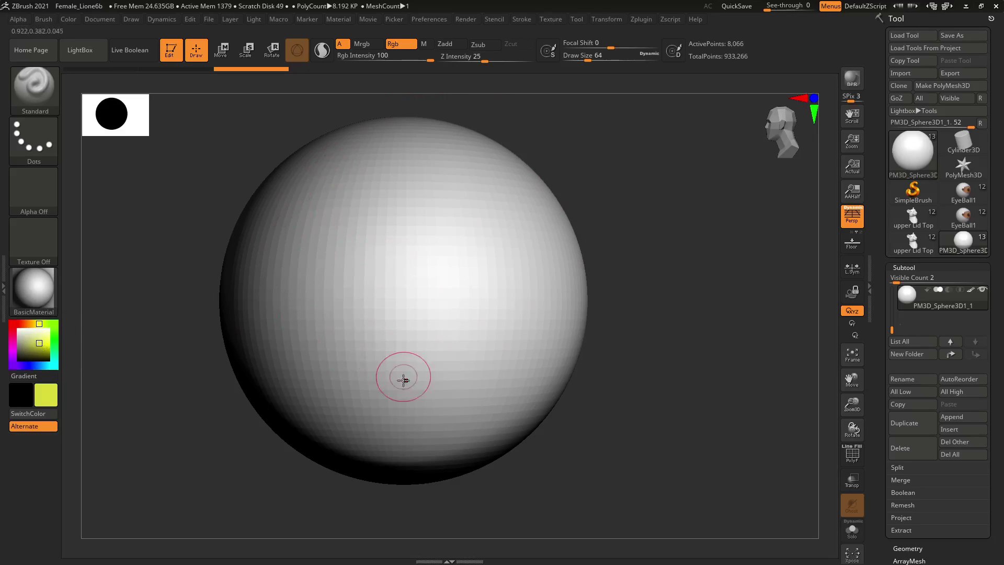
Fill the whole sphere with a pale yellow-green (R 226, G 233, B 165)
left_click(70, 21)
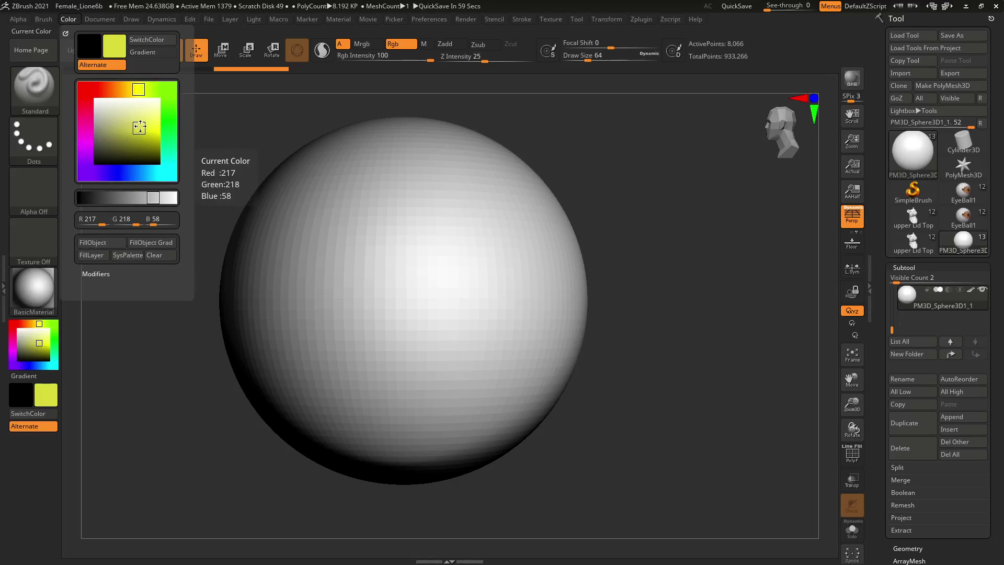
mouse_move(158, 92)
left_mouse_down()
mouse_move(165, 113)
mouse_move(134, 112)
left_mouse_up()
left_click(144, 90)
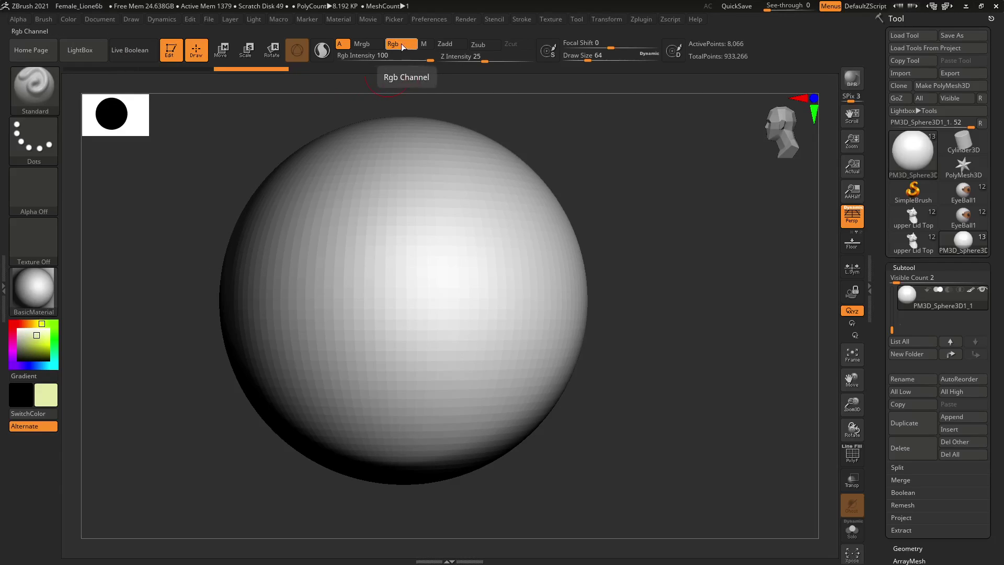
left_click(69, 20)
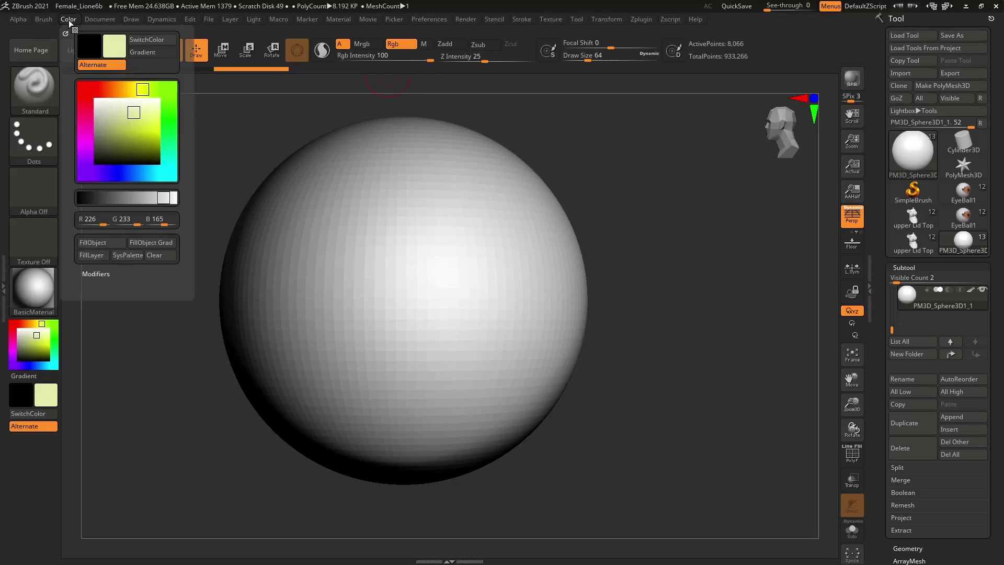
left_click(93, 243)
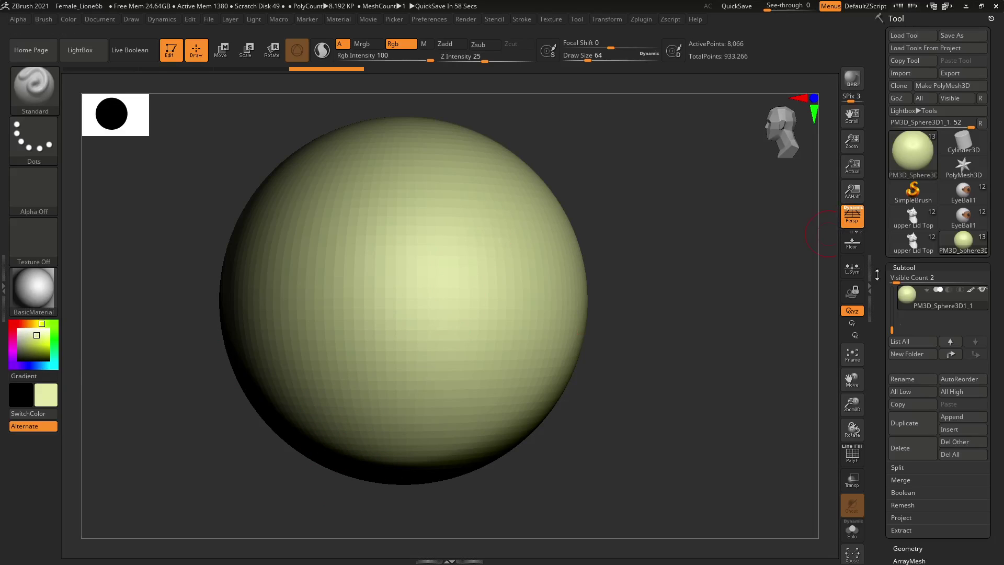
mouse_move(971, 293)
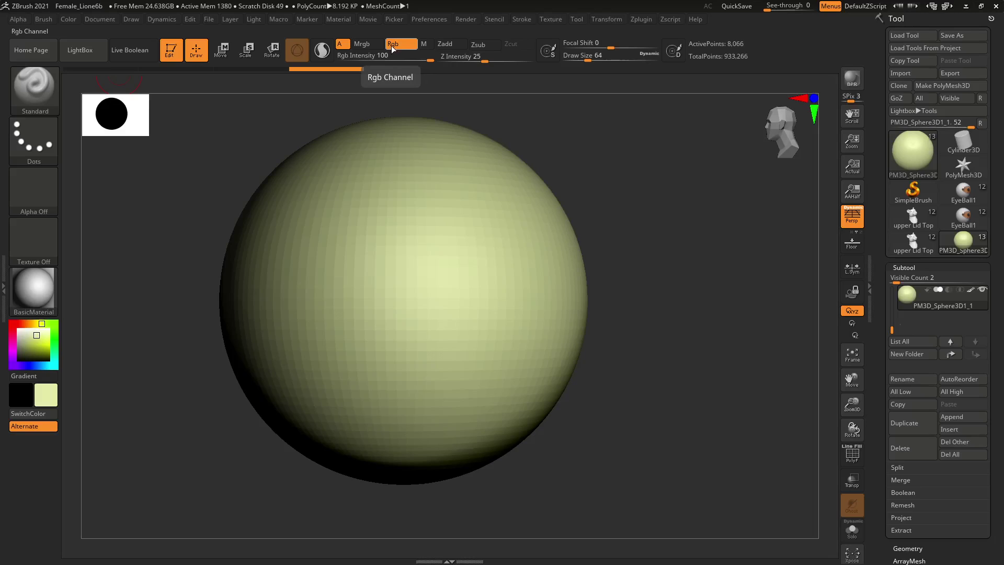
left_click(41, 293)
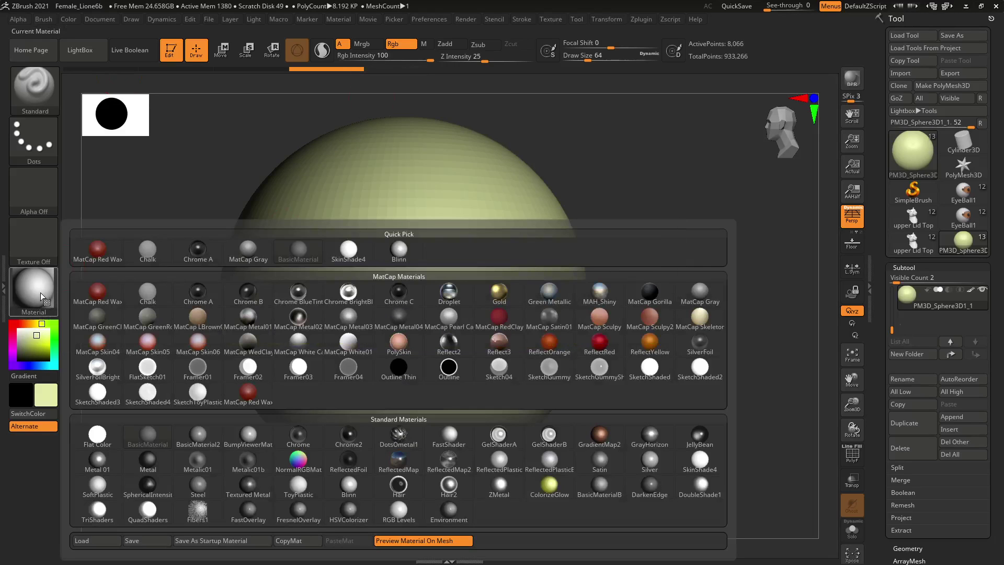
mouse_move(159, 443)
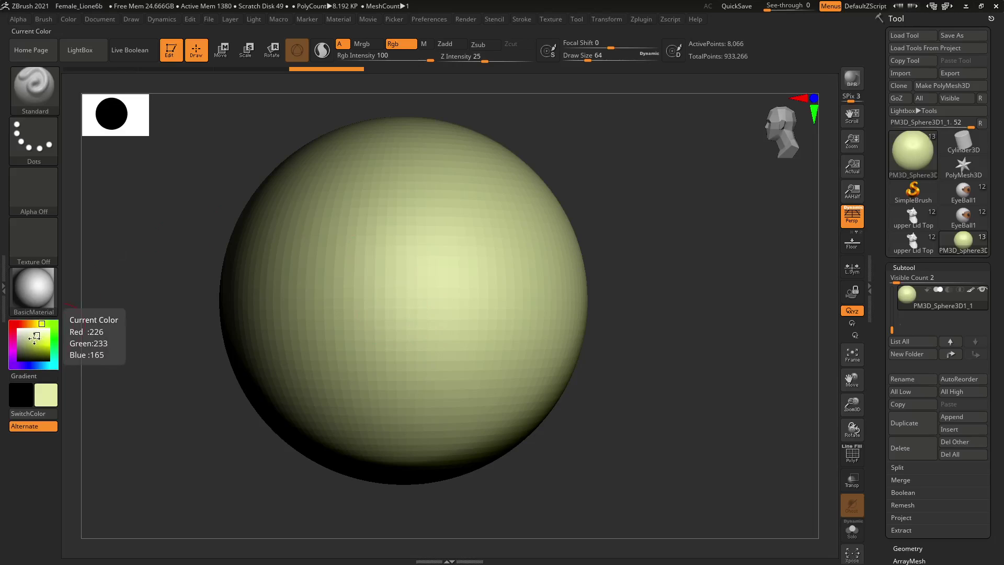
Set the main colour to a deep red
left_click(13, 324)
left_click_drag(36, 337, 43, 346)
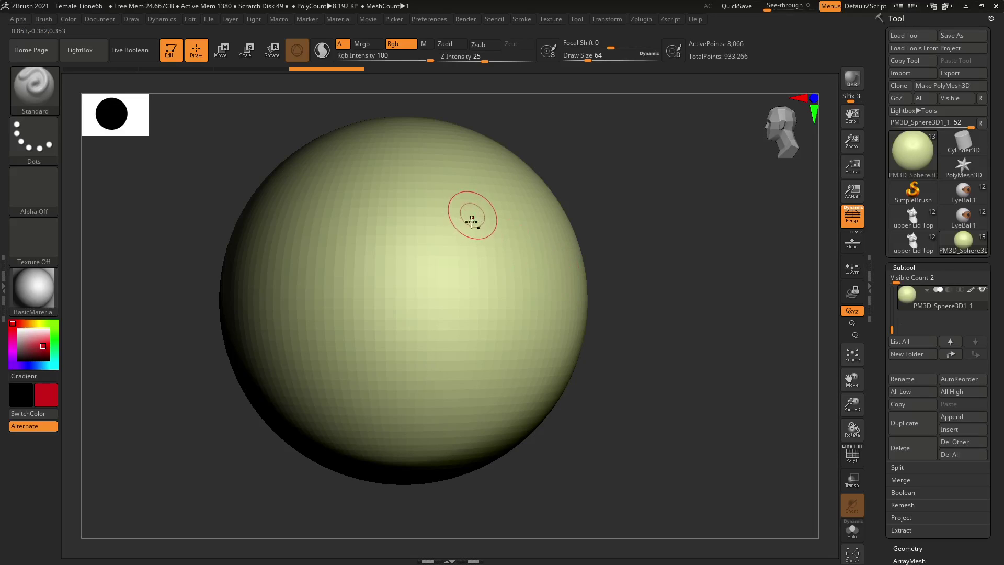
Try a red brush stroke across the middle of the sphere and undo it
mouse_move(478, 271)
left_mouse_down()
mouse_move(482, 300)
mouse_move(469, 218)
mouse_move(466, 304)
mouse_move(454, 219)
mouse_move(445, 297)
mouse_move(429, 202)
mouse_move(421, 311)
left_mouse_up()
key("ctrl")
key("ctrl+z")
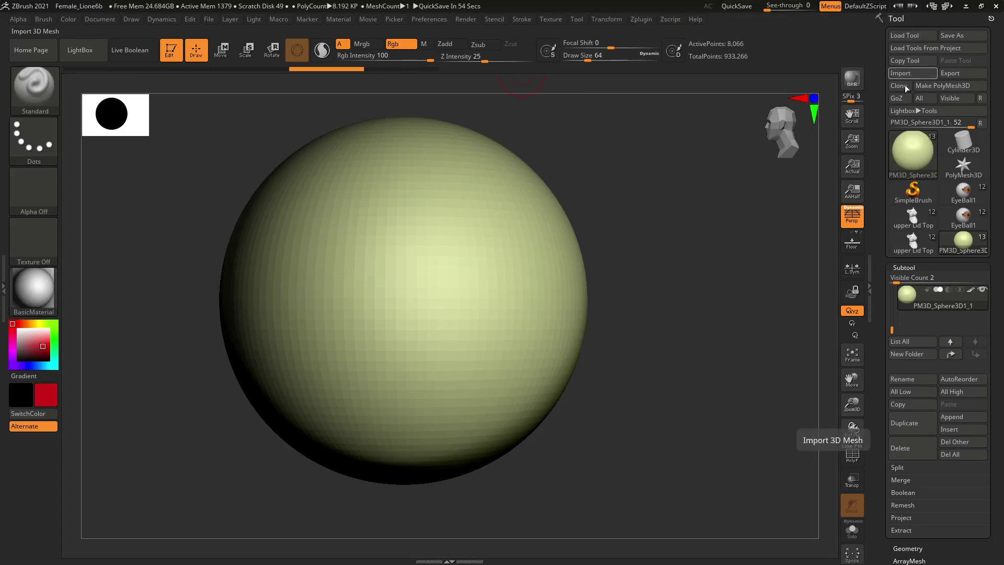
Paint a thick vertical red patch on the sphere's front and a small red dab beside it
mouse_move(910, 151)
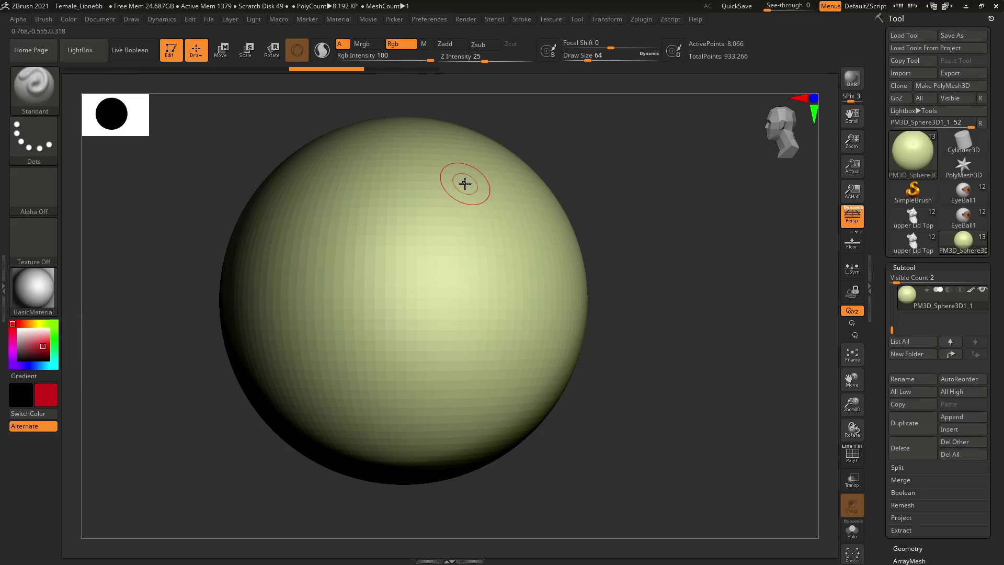
mouse_move(465, 183)
left_mouse_down()
mouse_move(493, 278)
mouse_move(478, 324)
mouse_move(459, 316)
mouse_move(472, 237)
mouse_move(453, 199)
mouse_move(447, 340)
left_mouse_up()
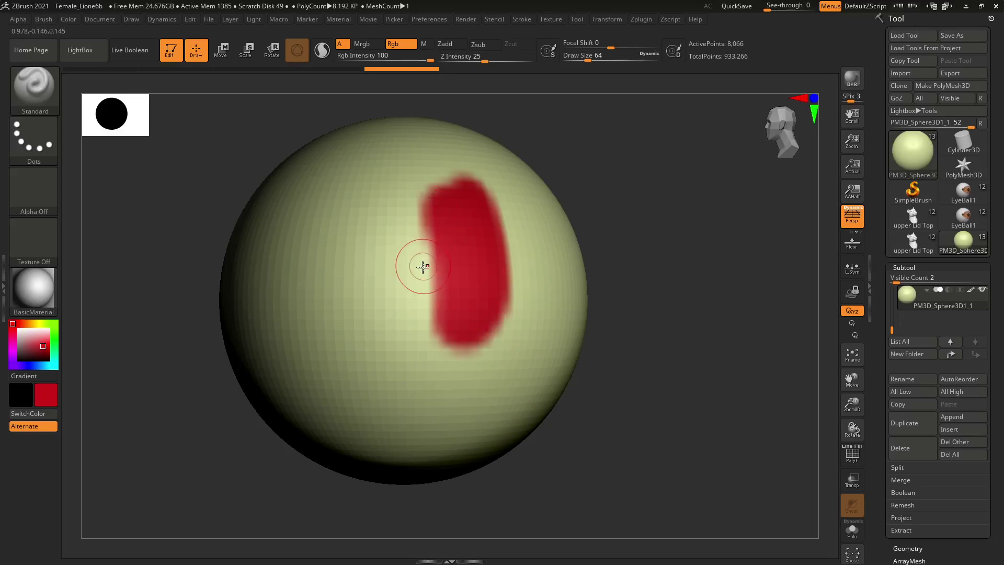
left_click_drag(417, 256, 422, 272)
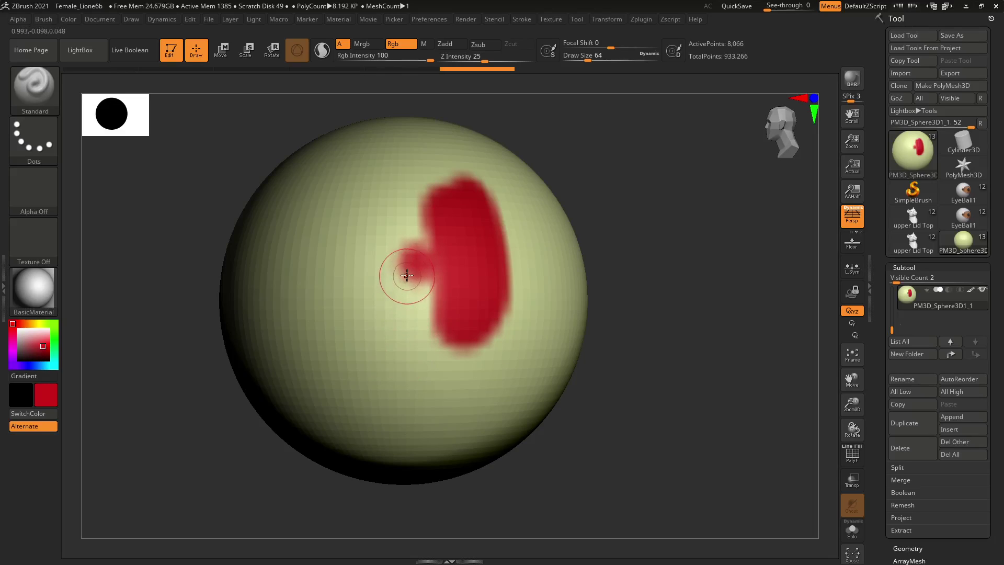
Extend the small red dab beside the vertical patch and convert the sphere to a DynaMesh at resolution 128
left_click_drag(408, 277, 400, 295)
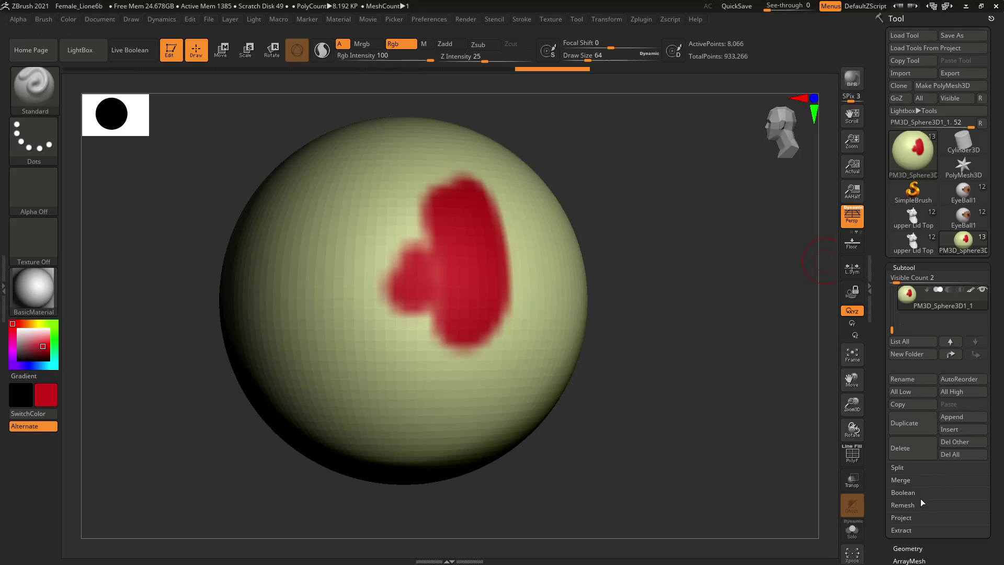
scroll(995, 438, "down", 5)
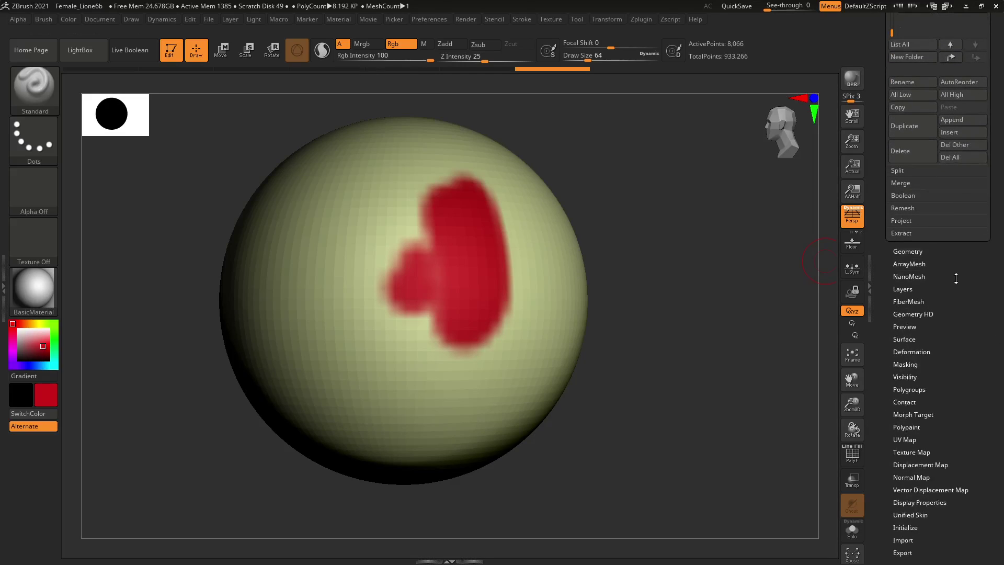
left_click(910, 252)
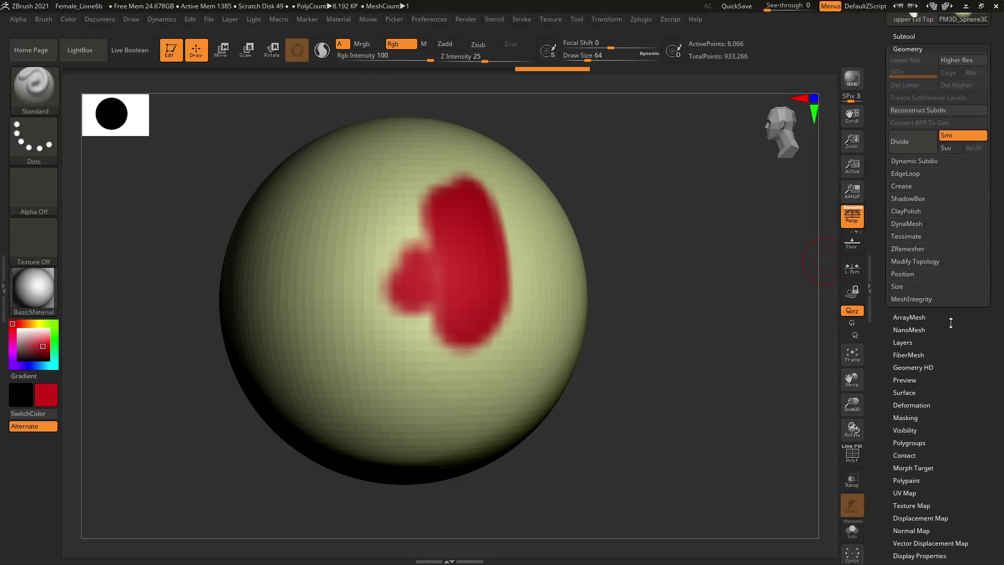
left_click(912, 224)
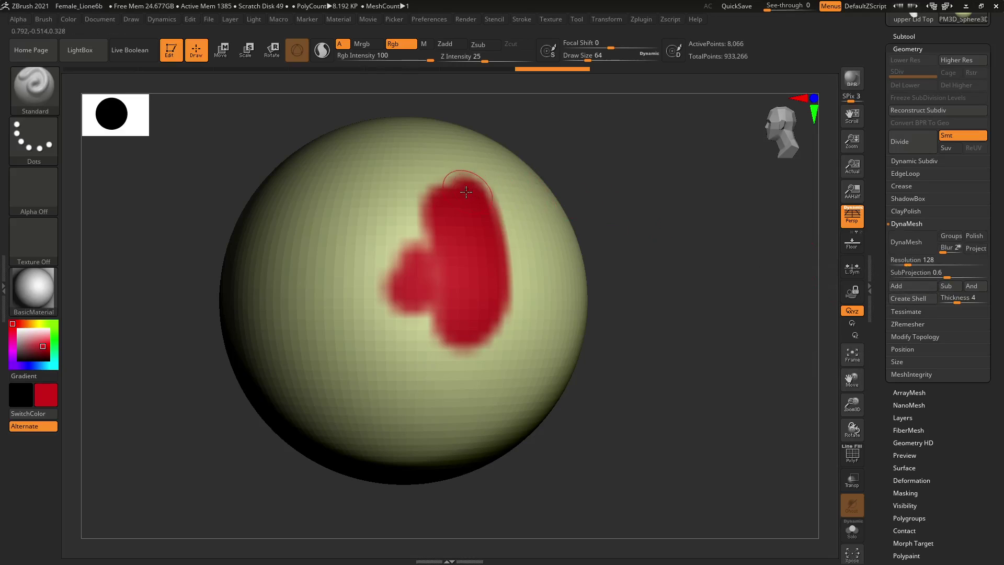
left_click(913, 242)
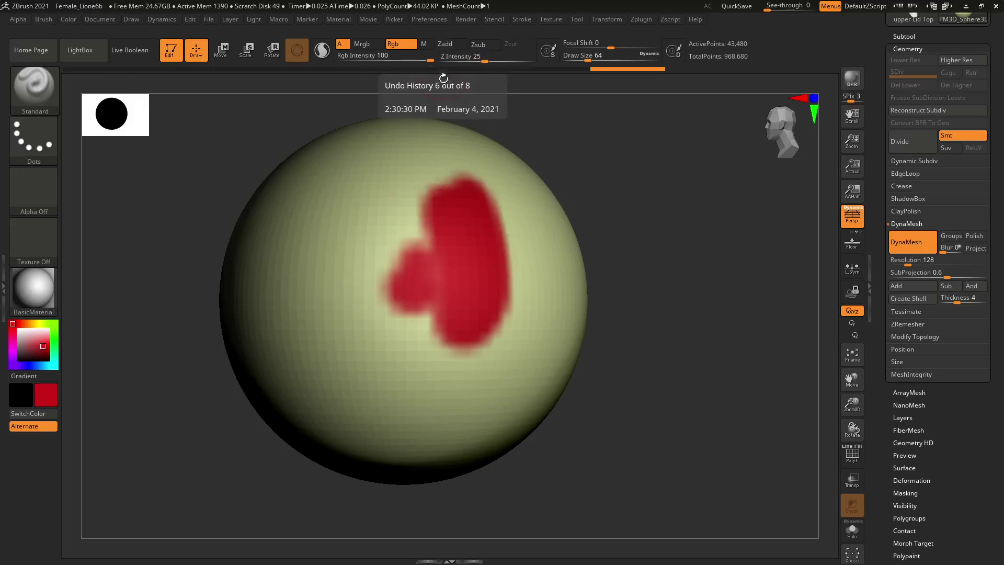
Paint a long winding red stroke down the sphere's front beside the existing red patches and check the mesh wireframe
key("shift")
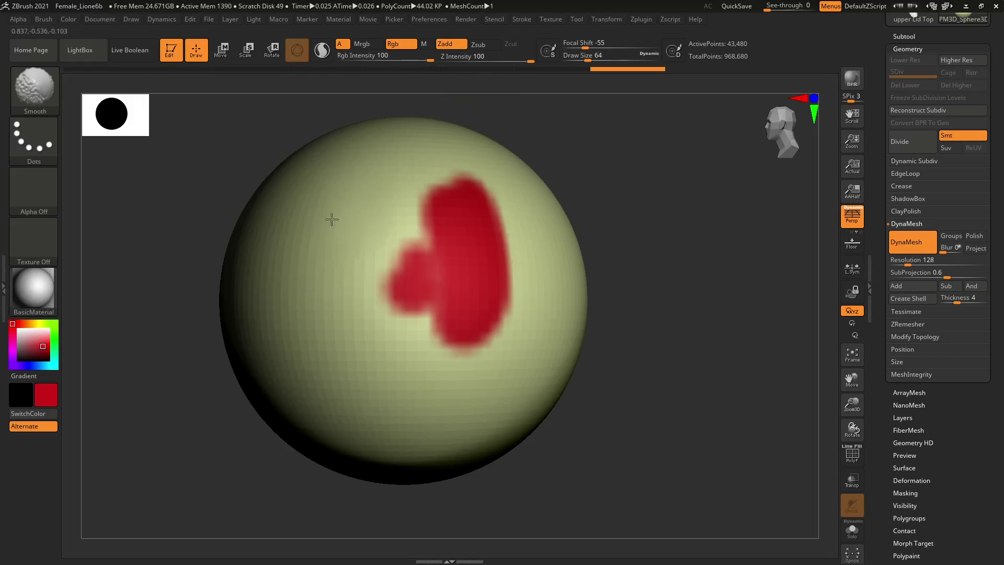
left_click_drag(680, 187, 674, 398)
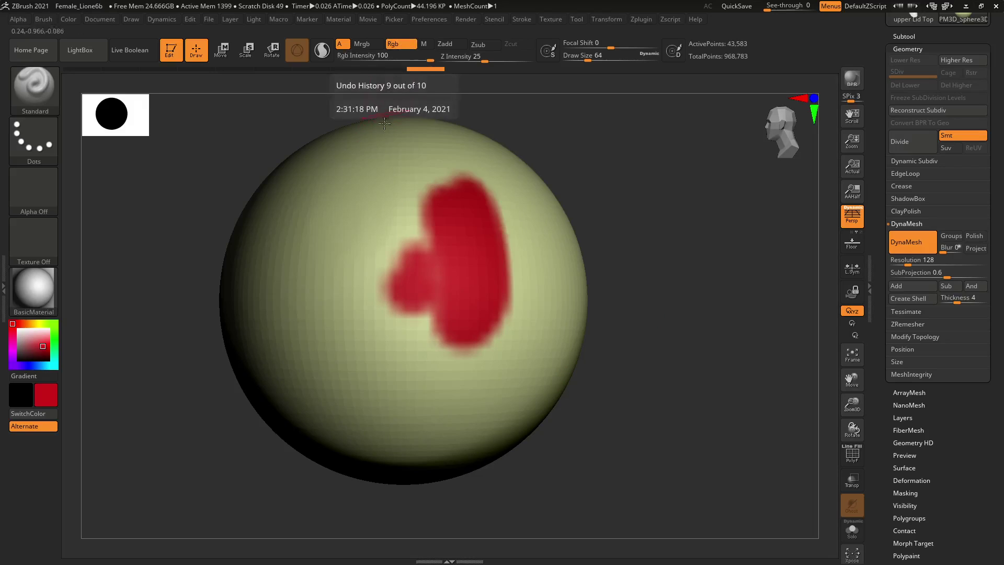
mouse_move(359, 274)
left_mouse_down()
mouse_move(381, 209)
mouse_move(352, 222)
mouse_move(343, 256)
mouse_move(392, 376)
mouse_move(390, 409)
mouse_move(363, 401)
mouse_move(392, 341)
mouse_move(410, 371)
mouse_move(388, 408)
left_mouse_up()
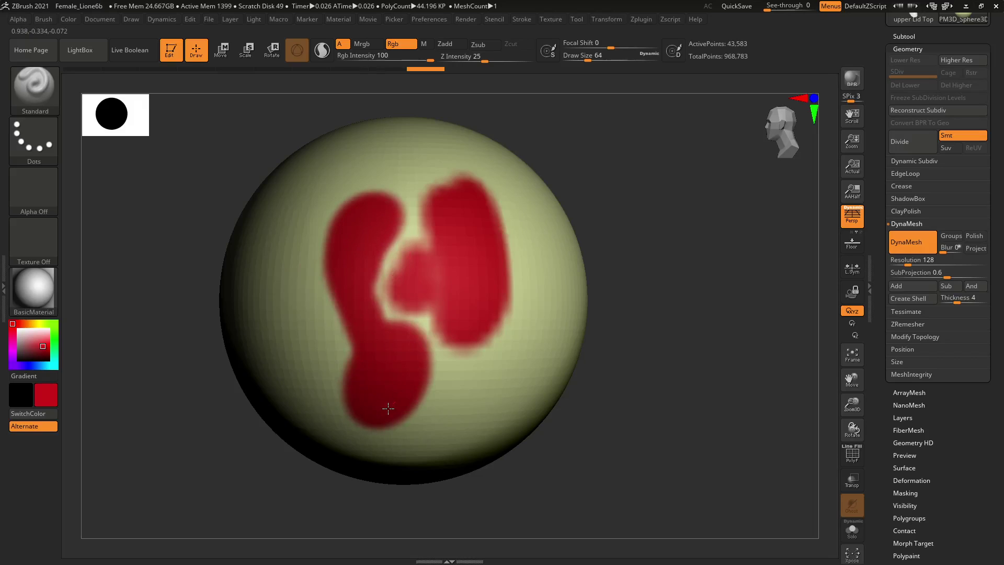
left_click(851, 458)
left_click(851, 458)
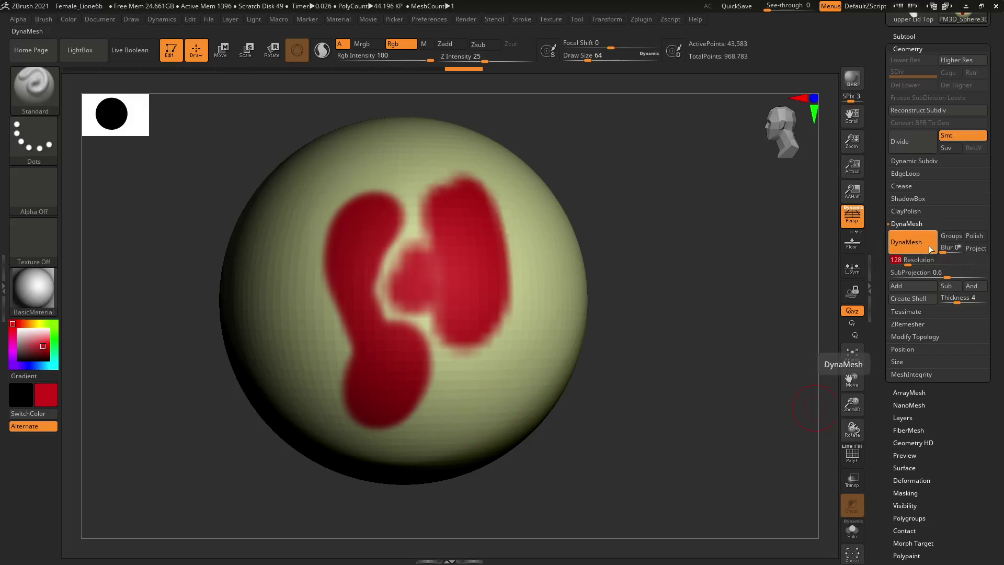
Set the DynaMesh resolution to 400 and try to remesh the sphere with its polyframe displayed
type("400")
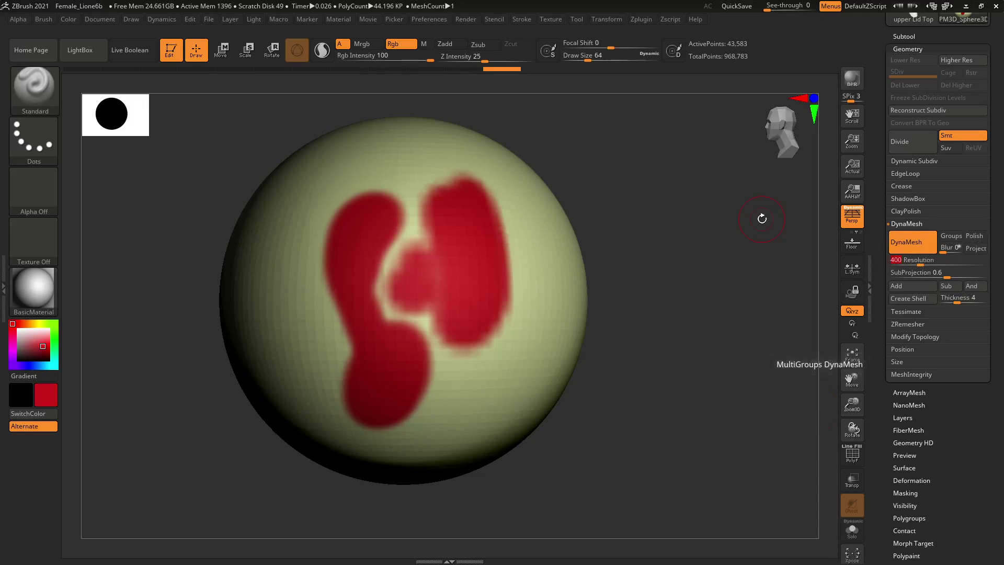
key("Return")
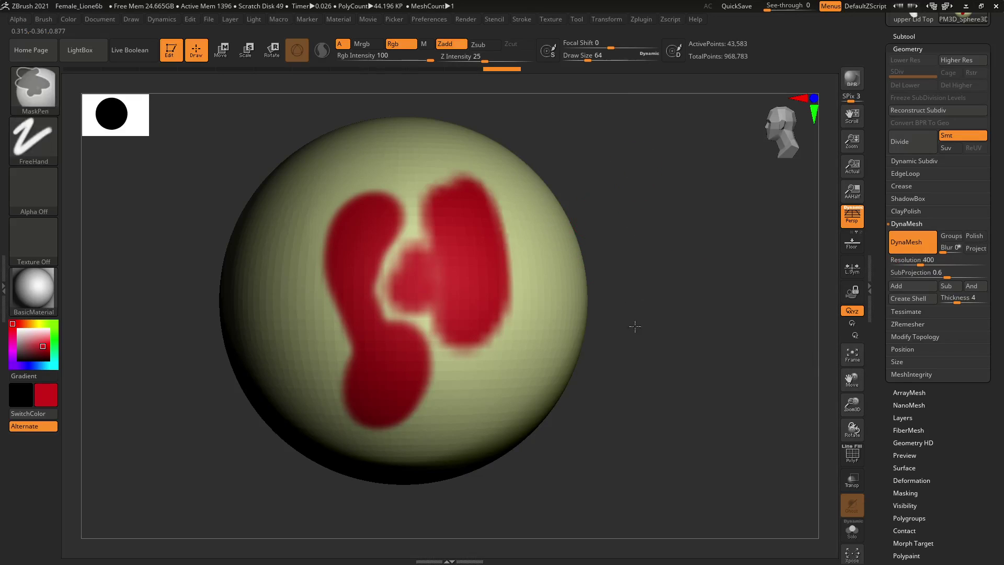
left_click(851, 460)
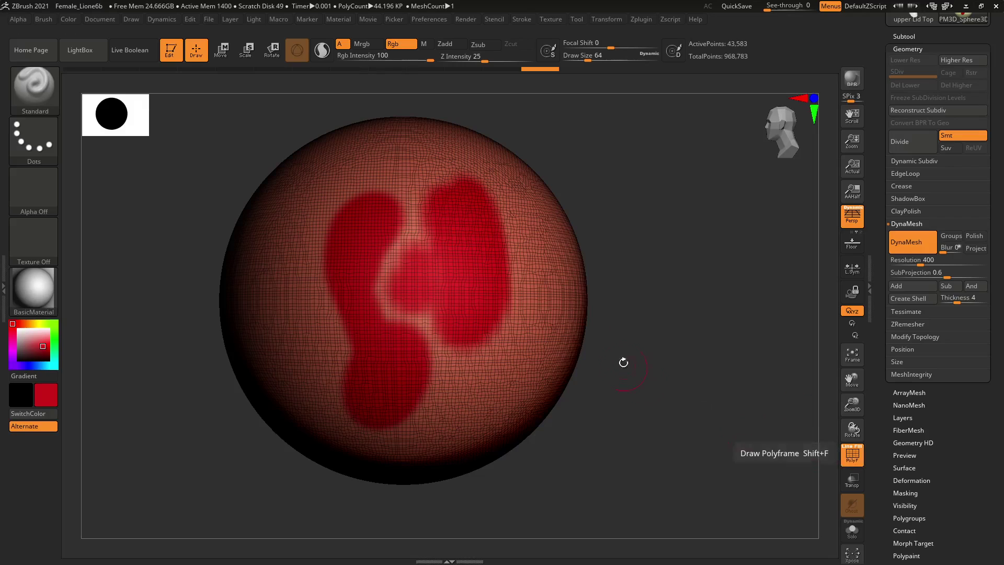
left_click_drag(642, 176, 666, 294, "ctrl")
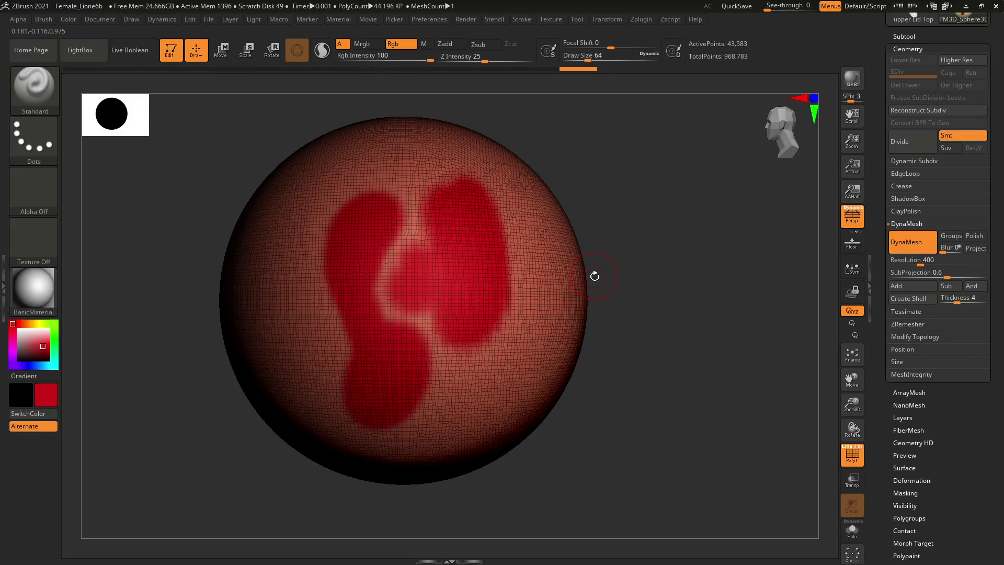
Smooth the outer edge of the first red patch, remesh the sphere with DynaMesh and hide the polyframe
key("shift")
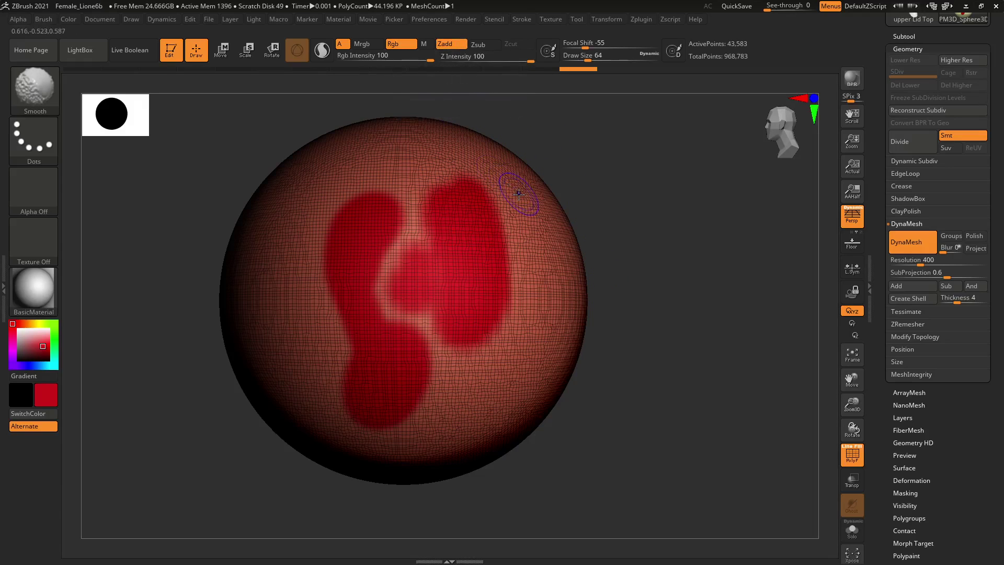
left_click_drag(522, 199, 526, 249, "shift")
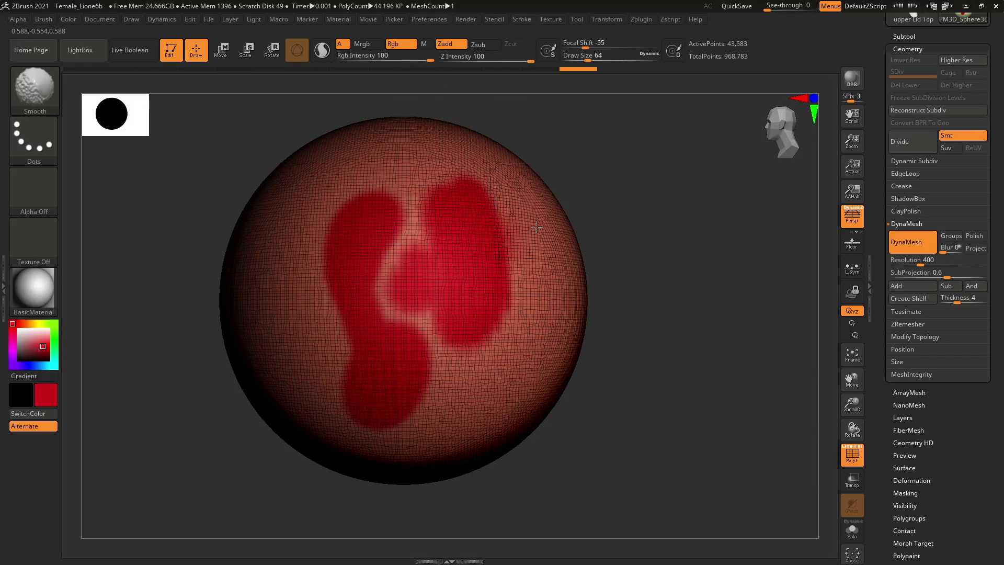
mouse_move(631, 186)
left_mouse_down("ctrl")
mouse_move(634, 256)
mouse_move(673, 448)
left_mouse_up("ctrl")
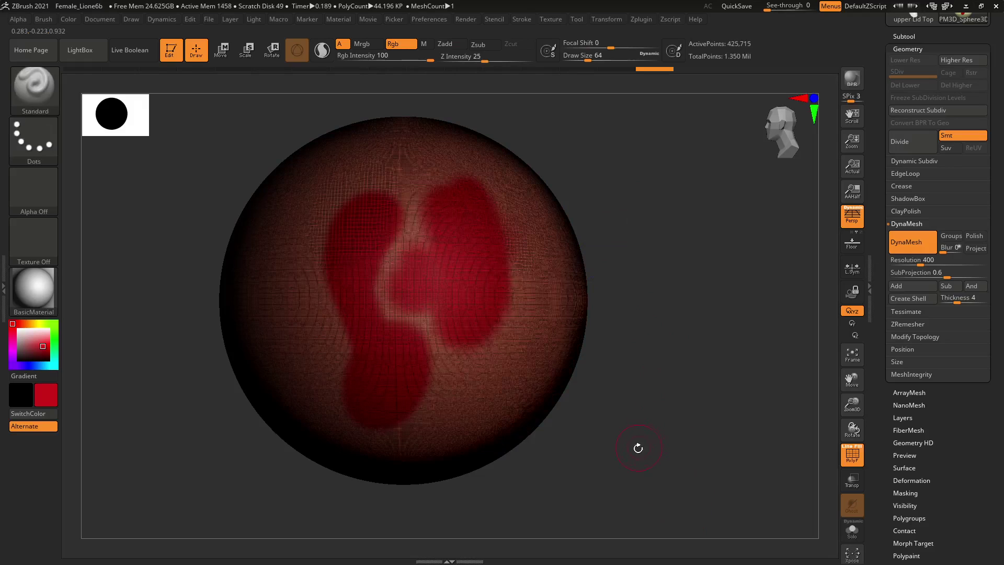
left_click(853, 454)
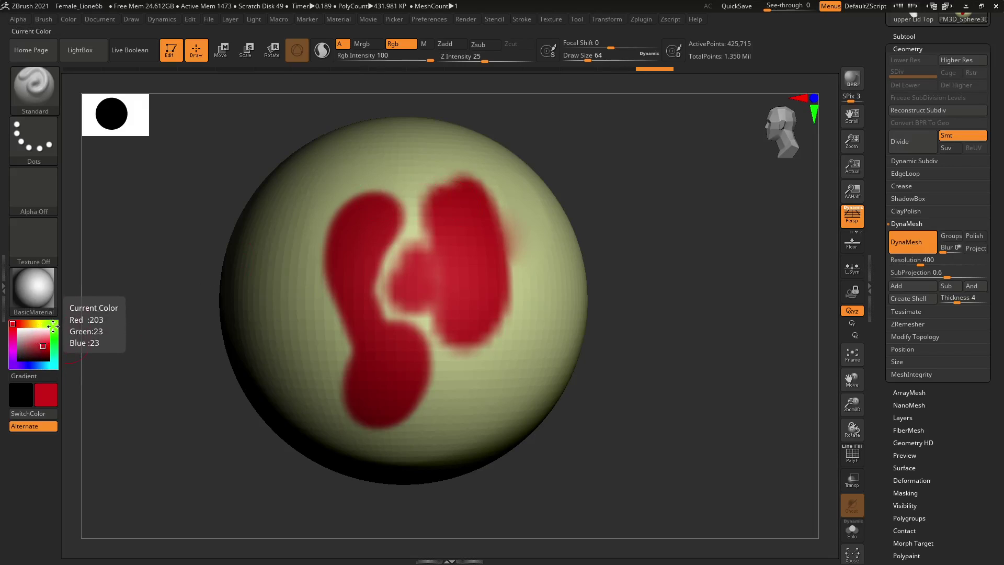
Set the main colour to blue-violet and paint a short vertical stroke along the winding red stroke's outer edge
left_click(22, 364)
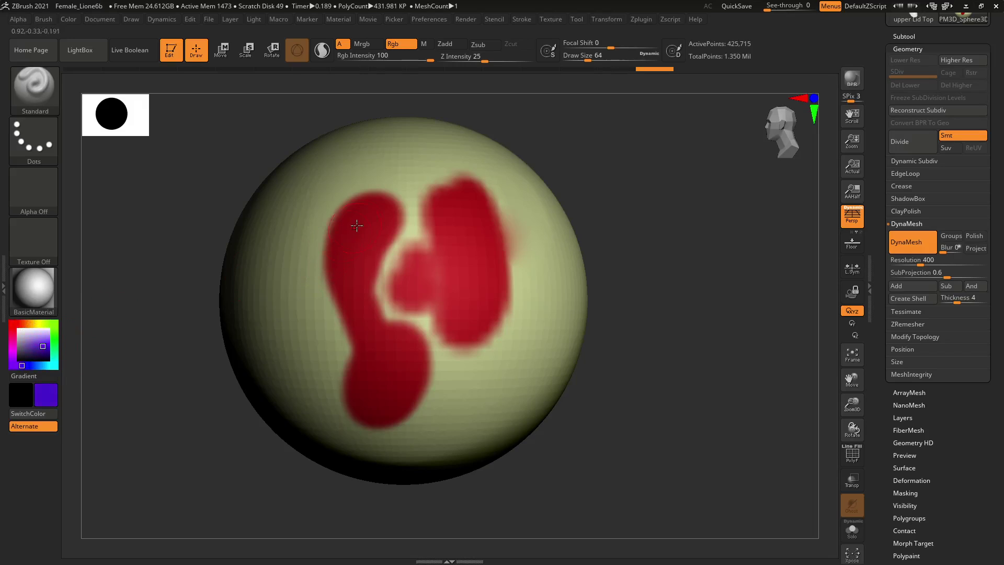
left_click_drag(337, 198, 320, 308)
Turn off Zadd for the Smooth brush and blend the boundary between the violet and red strokes
key("shift")
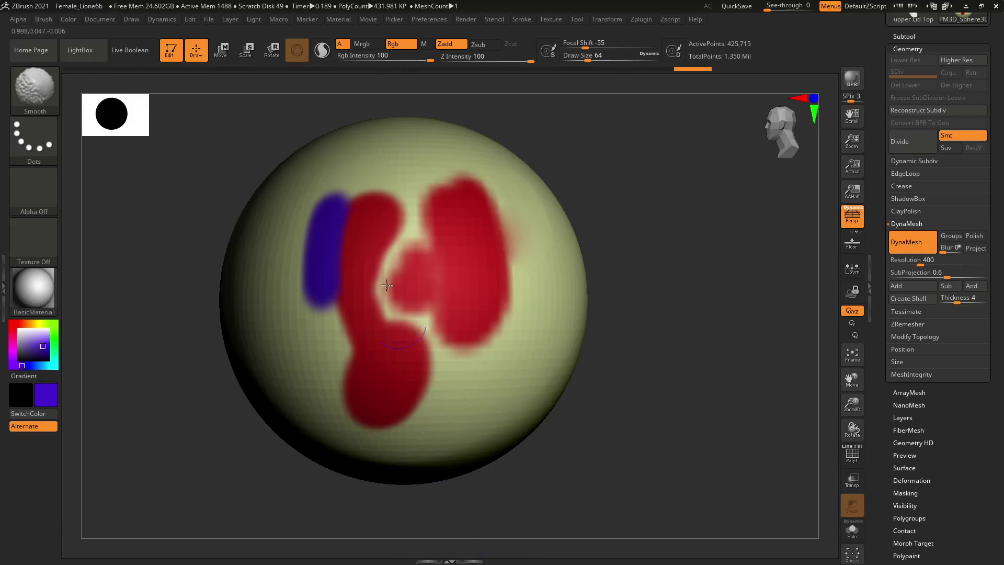
left_click(453, 46)
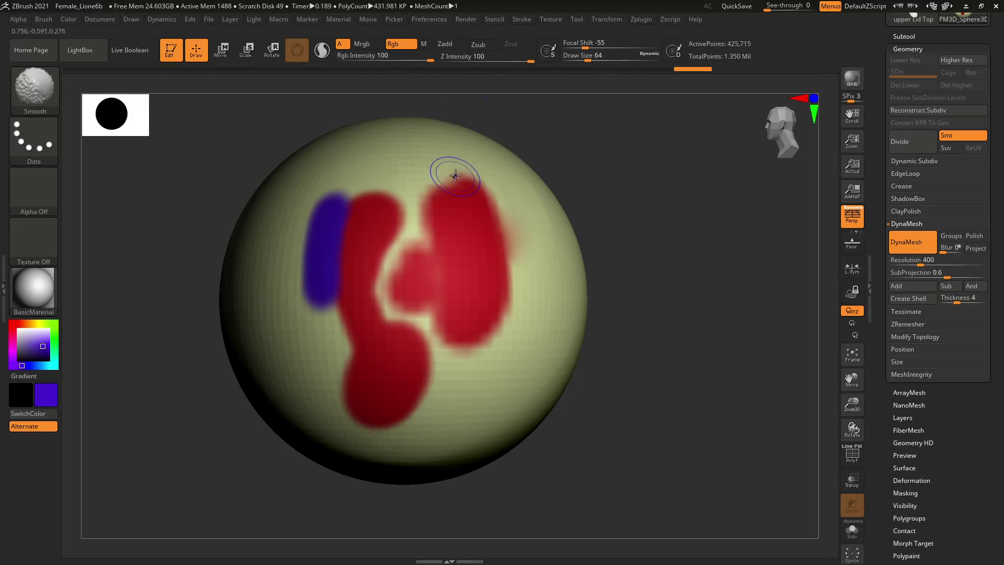
left_click_drag(394, 274, 362, 246)
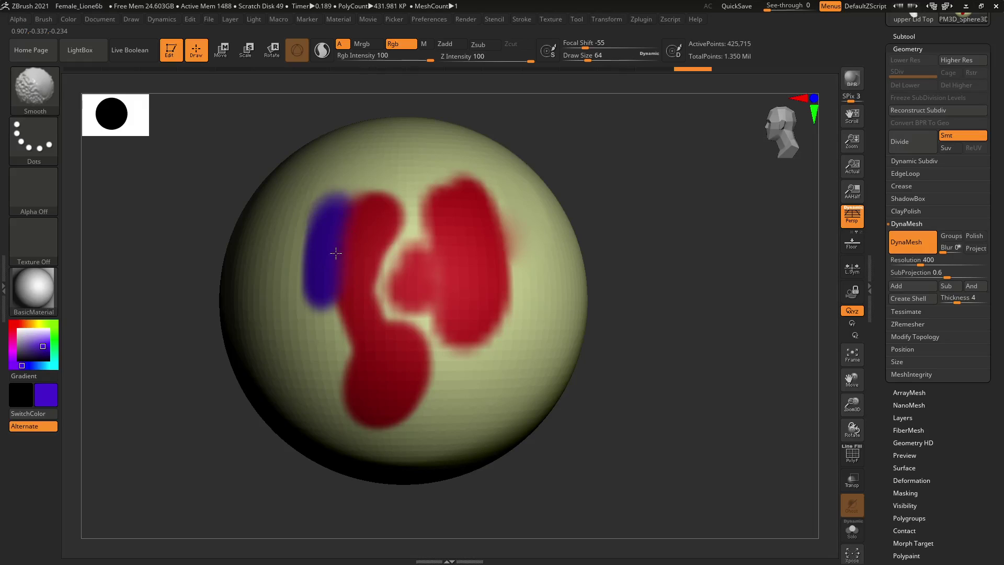
key("shift")
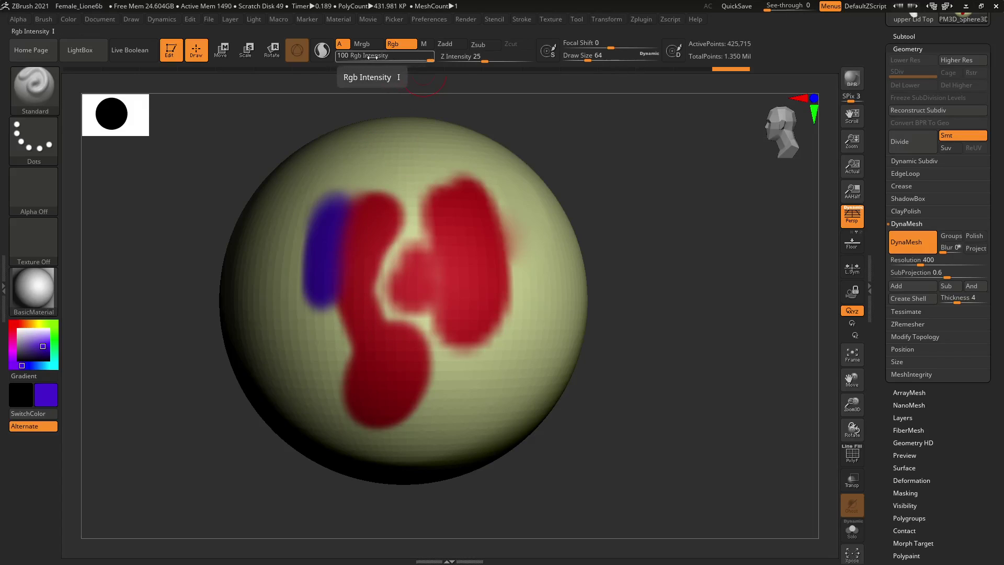
Lower the RGB Intensity to 26 and paint semi-transparent violet strokes above and around the first violet stroke
left_click_drag(400, 60, 385, 59)
mouse_move(385, 170)
left_mouse_down()
mouse_move(371, 212)
mouse_move(401, 169)
mouse_move(412, 219)
left_mouse_up()
mouse_move(403, 160)
left_mouse_down()
mouse_move(352, 188)
mouse_move(361, 148)
mouse_move(300, 206)
left_mouse_up()
left_click_drag(334, 163, 294, 244)
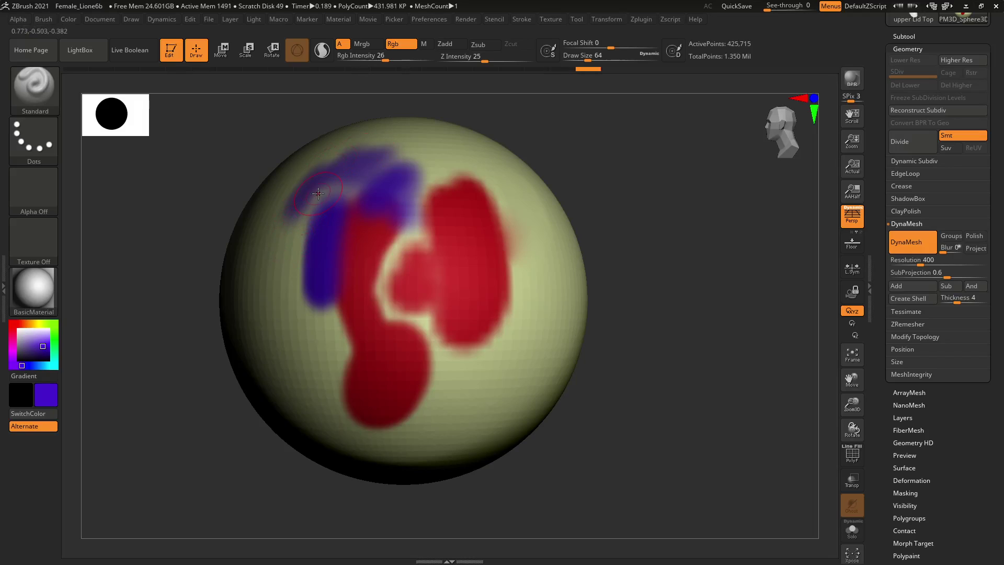
Lower the RGB Intensity to 11 and paint a fainter violet stroke below the other violet strokes
left_click_drag(386, 60, 369, 61)
mouse_move(275, 289)
left_mouse_down()
mouse_move(293, 234)
mouse_move(292, 303)
mouse_move(298, 235)
mouse_move(303, 333)
mouse_move(303, 311)
mouse_move(320, 357)
mouse_move(319, 293)
mouse_move(335, 364)
left_mouse_up()
key("shift")
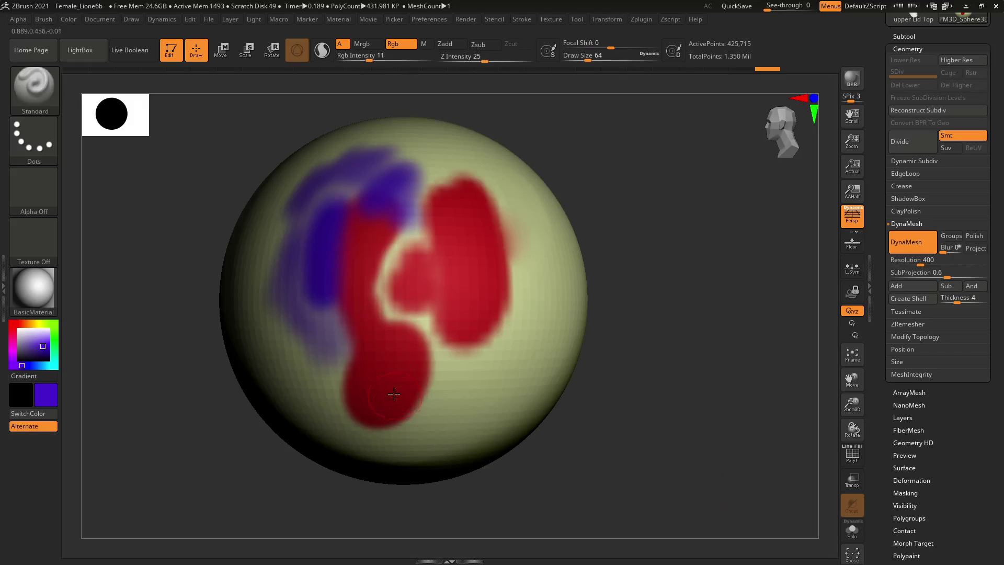
Enlarge the Smooth brush to draw size 299 and, with Zadd and Rgb on, smooth the sphere's surface and colours together
left_click_drag(610, 454, 628, 455)
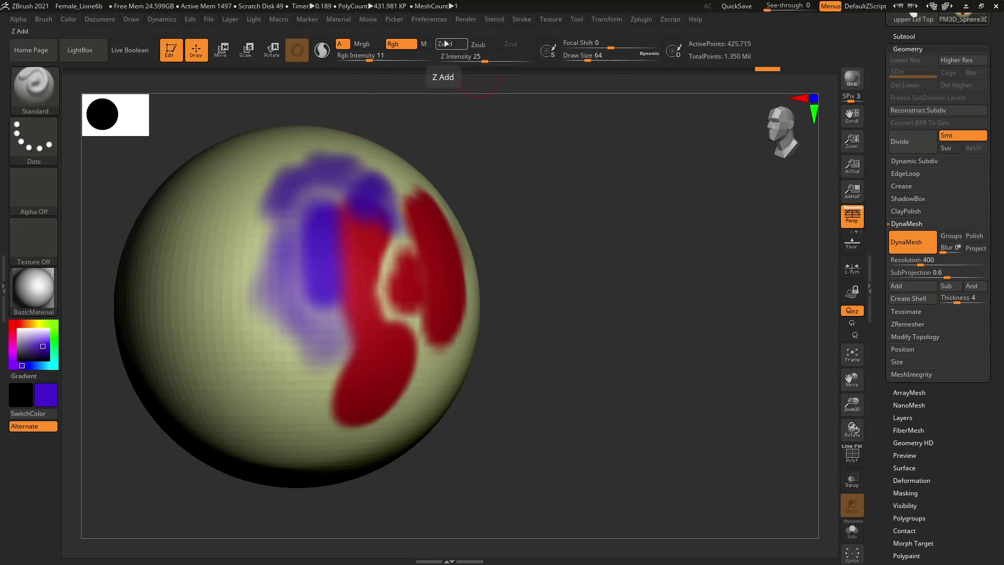
key("shift")
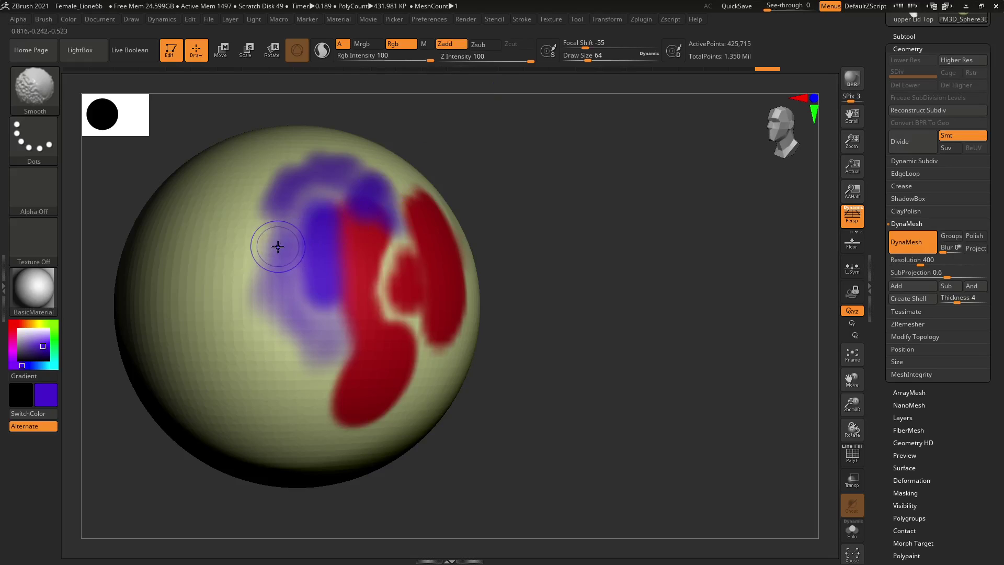
key("s")
left_click_drag(278, 248, 293, 242)
key("shift")
mouse_move(390, 319)
left_mouse_down("shift")
mouse_move(387, 245)
mouse_move(389, 293)
left_mouse_up("shift")
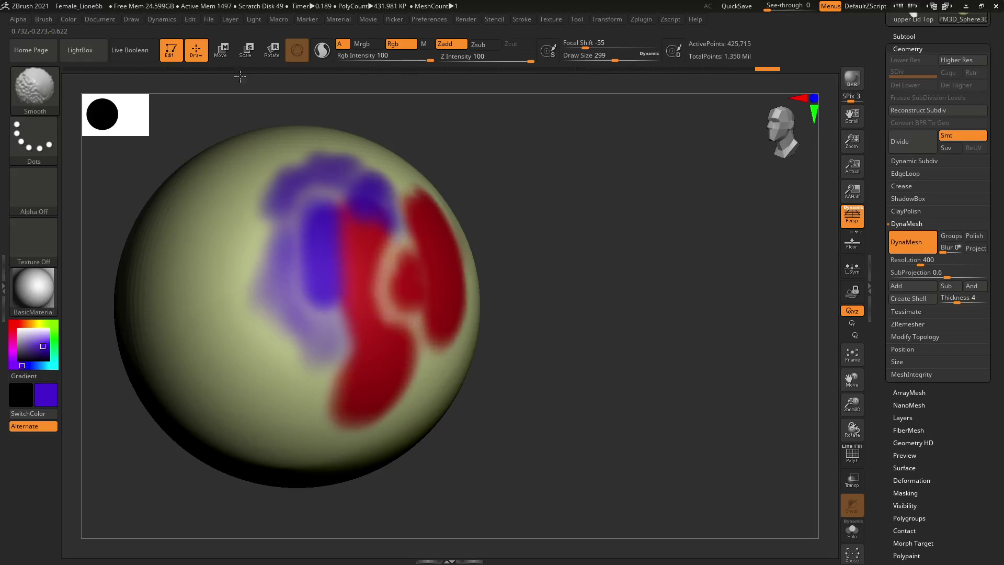
Turn off Rgb for the Smooth brush and smooth only the sphere's surface around its other side
left_click(397, 46)
left_click_drag(605, 354, 502, 358)
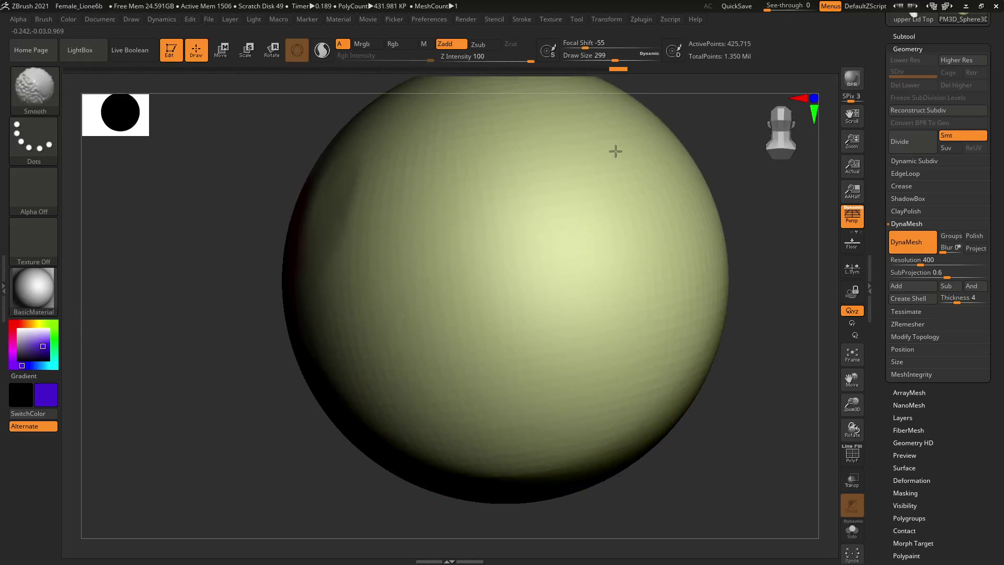
mouse_move(769, 426)
left_mouse_down("alt")
mouse_move(691, 363)
mouse_move(568, 409)
left_mouse_up("alt")
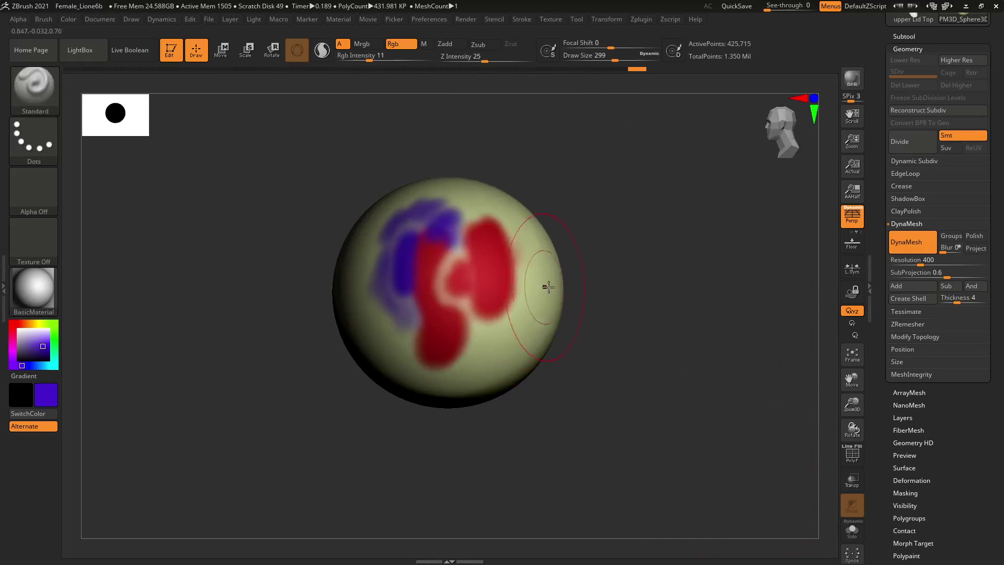
mouse_move(589, 366)
left_mouse_down("alt")
mouse_move(574, 415)
mouse_move(554, 410)
left_mouse_up("alt")
mouse_move(624, 399)
left_mouse_down("alt")
mouse_move(650, 393)
mouse_move(648, 406)
left_mouse_up("alt")
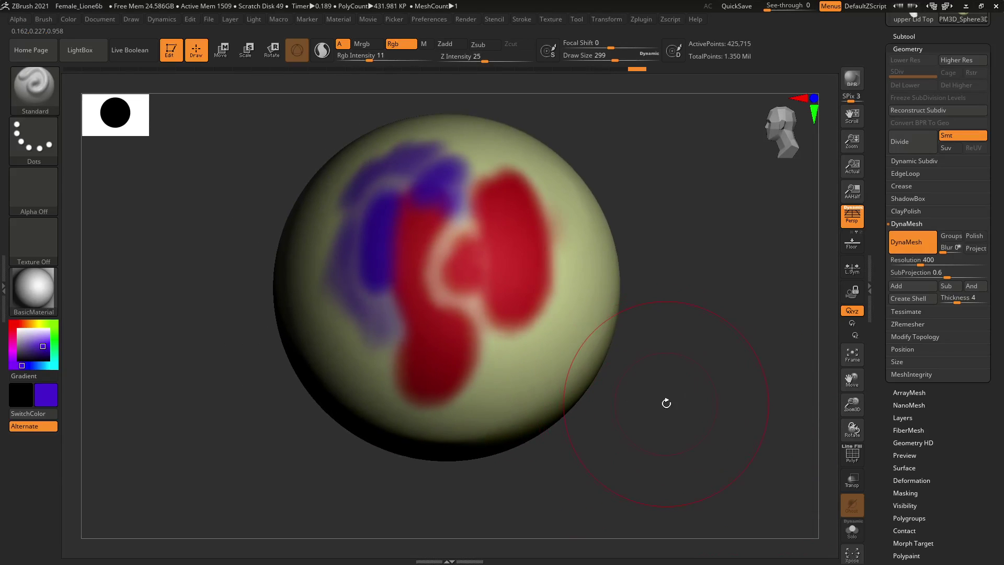
Change the sphere's material to ToyPlastic and inspect its highlight
left_click(51, 291)
left_click(37, 291)
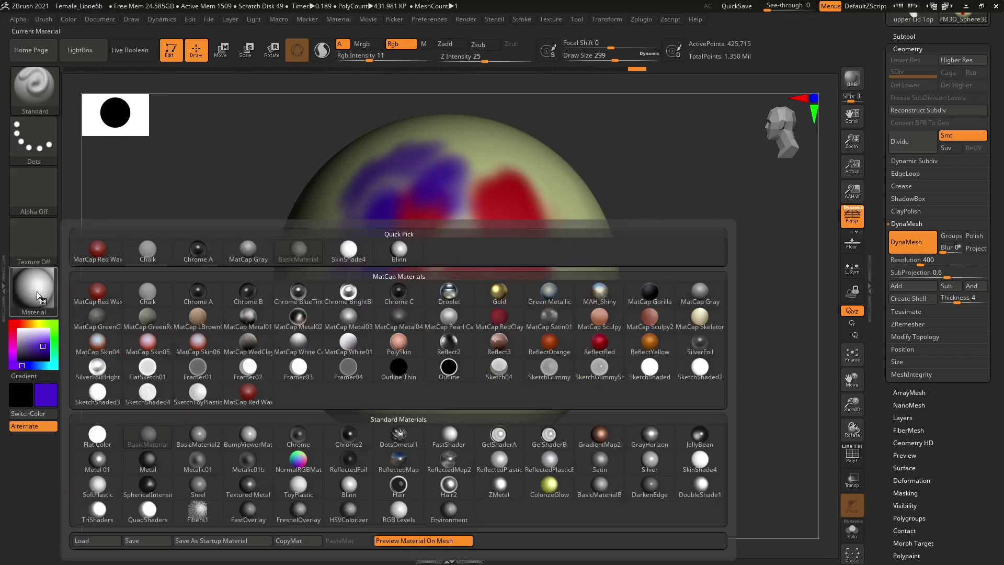
left_click(305, 491)
mouse_move(663, 412)
left_mouse_down()
mouse_move(684, 410)
mouse_move(656, 425)
mouse_move(576, 325)
left_mouse_up()
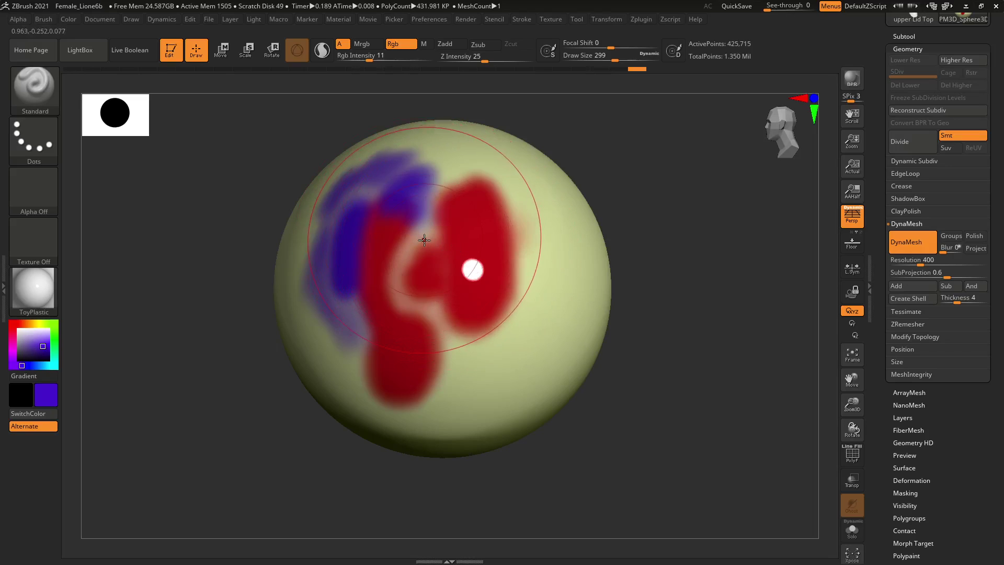
Switch the Standard brush from the Rgb channel to material only (M) and set the RGB Intensity to 100
left_click(399, 45)
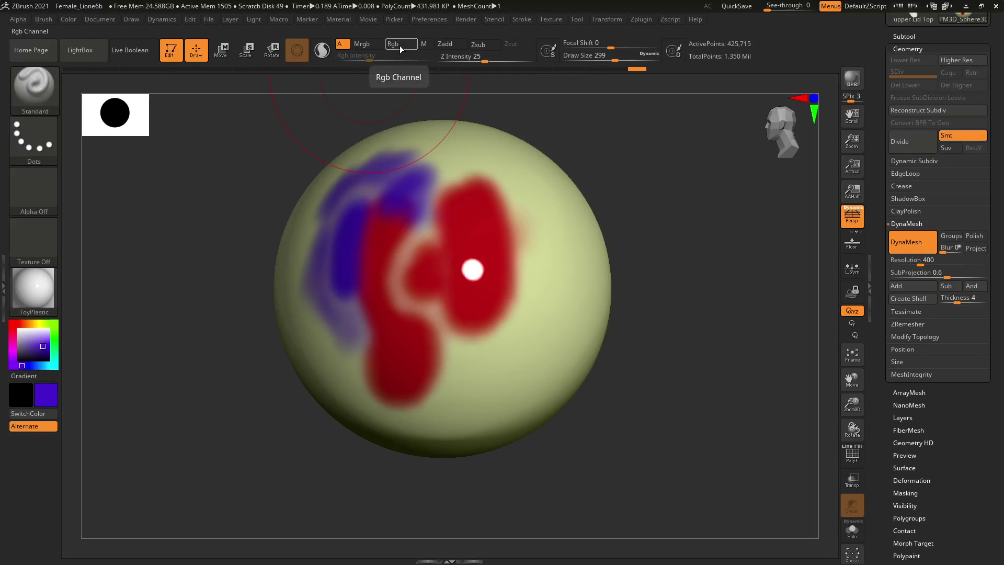
left_click(425, 46)
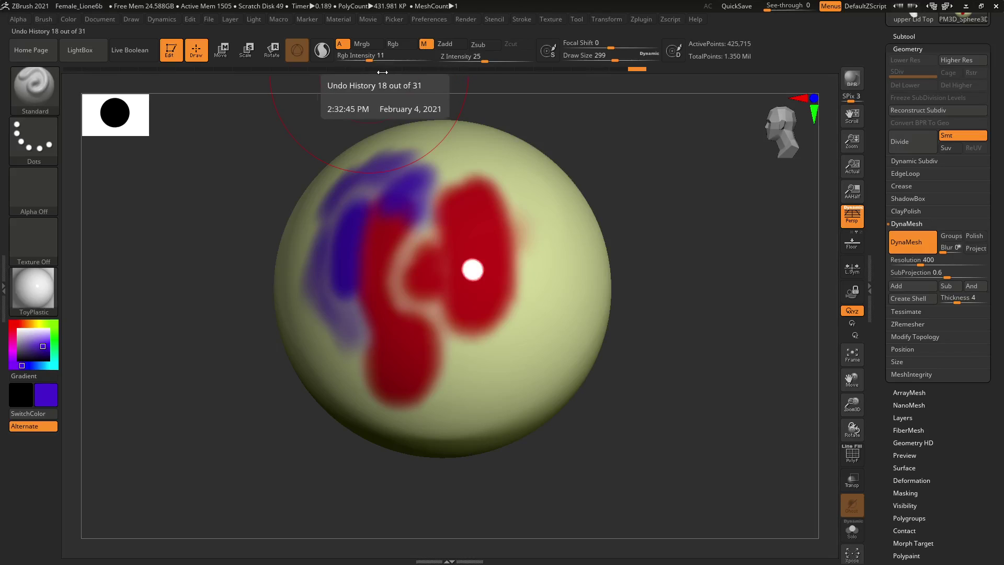
left_click_drag(374, 62, 381, 62)
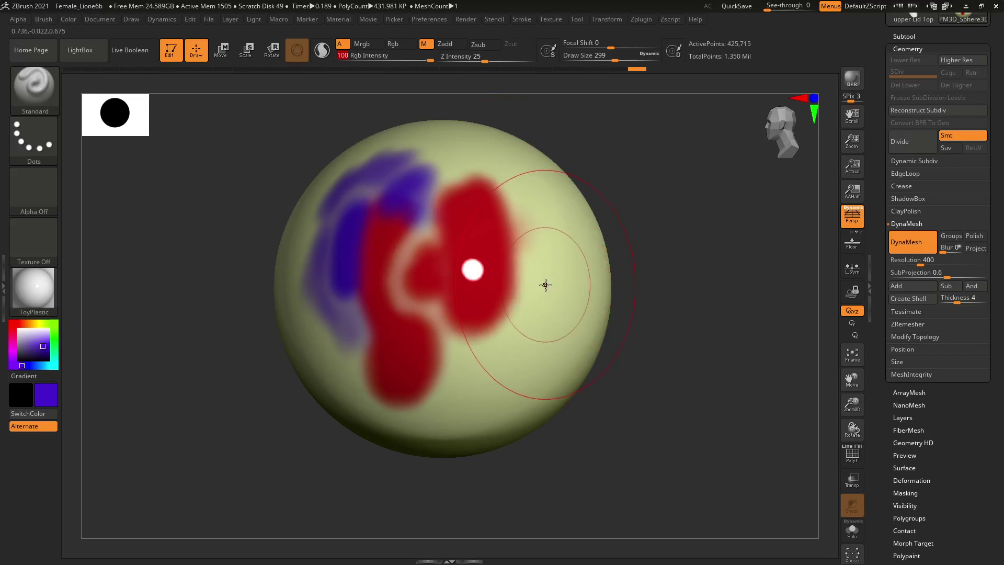
Fill the painted sphere with the ToyPlastic material through the material channel only
left_click(73, 19)
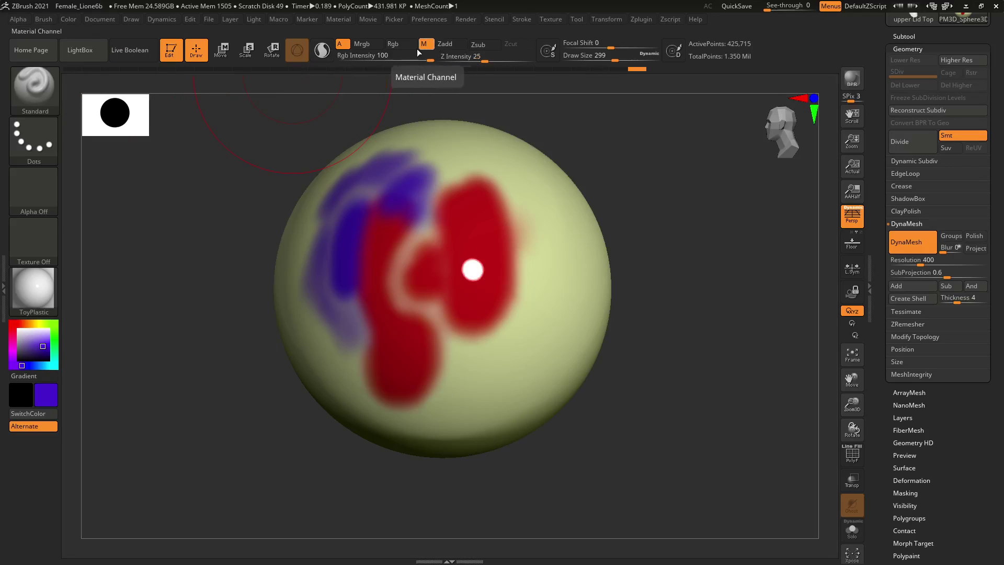
left_click(70, 20)
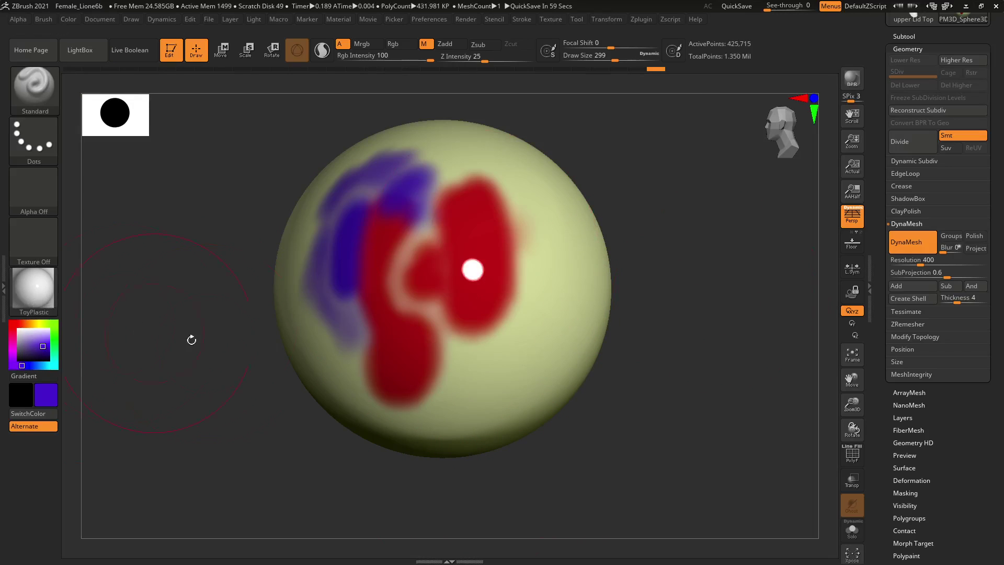
Insert a Sphere3D as a new subtool, move it beside the painted sphere, and return to Draw mode
scroll(996, 64, "up", 2)
left_click(904, 89)
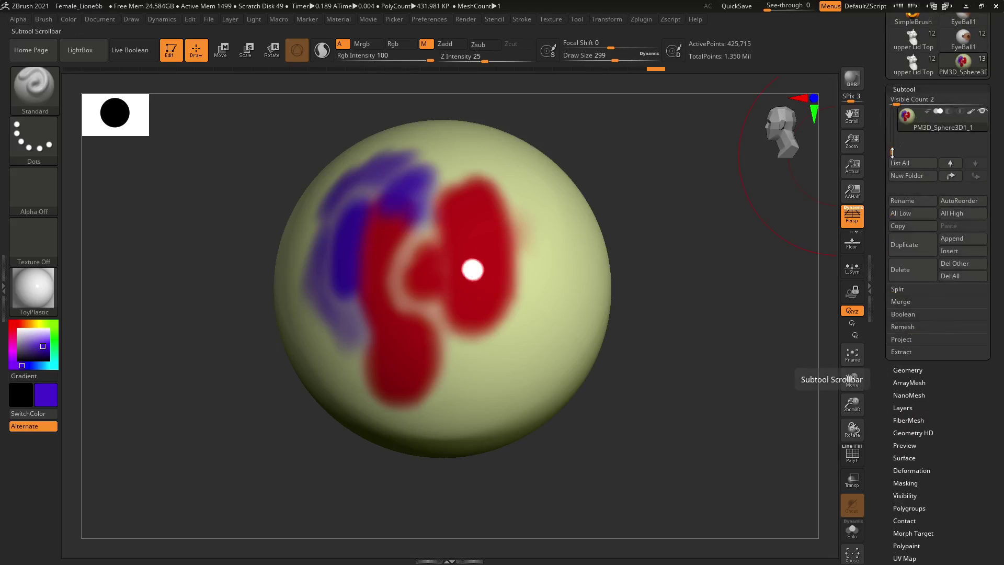
left_click(953, 254)
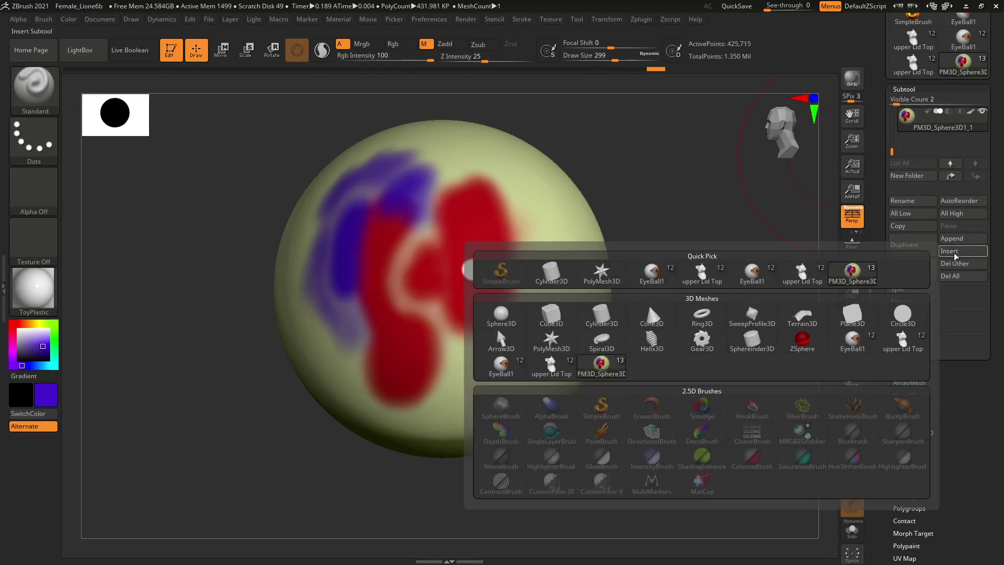
left_click(494, 320)
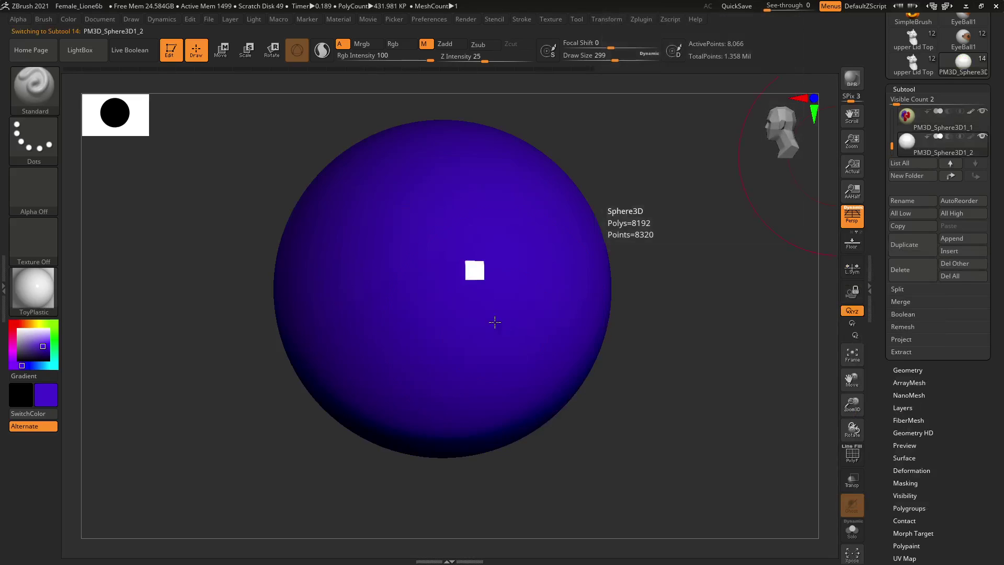
left_click(220, 49)
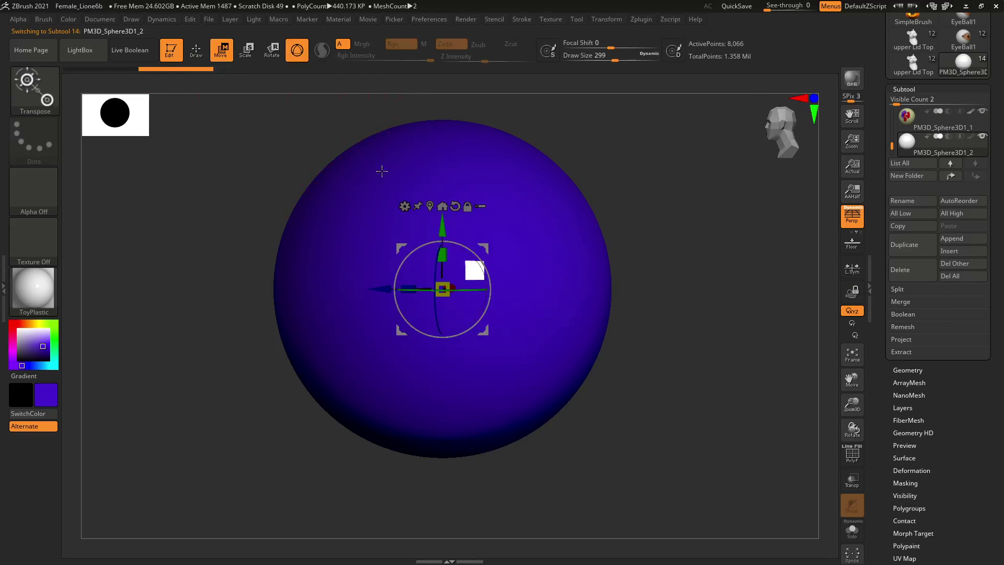
left_click_drag(380, 289, 719, 283)
mouse_move(555, 407)
left_mouse_down("alt")
mouse_move(379, 414)
mouse_move(480, 421)
mouse_move(479, 444)
mouse_move(492, 437)
left_mouse_up("alt")
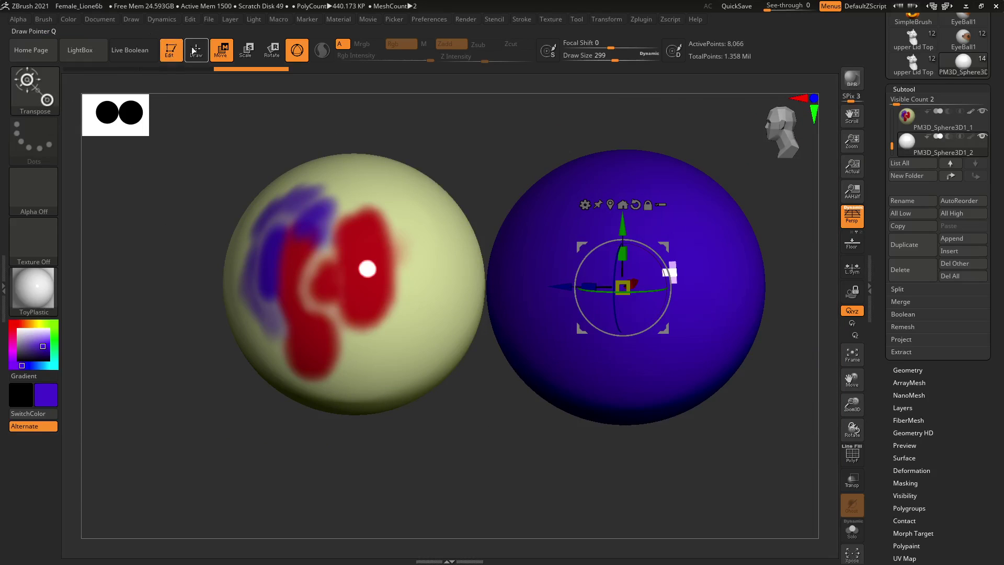
key("q")
Check the new sphere's wireframe density and convert it to a DynaMesh at resolution 400
mouse_move(669, 453)
left_mouse_down()
mouse_move(650, 465)
mouse_move(672, 452)
mouse_move(659, 462)
left_mouse_up()
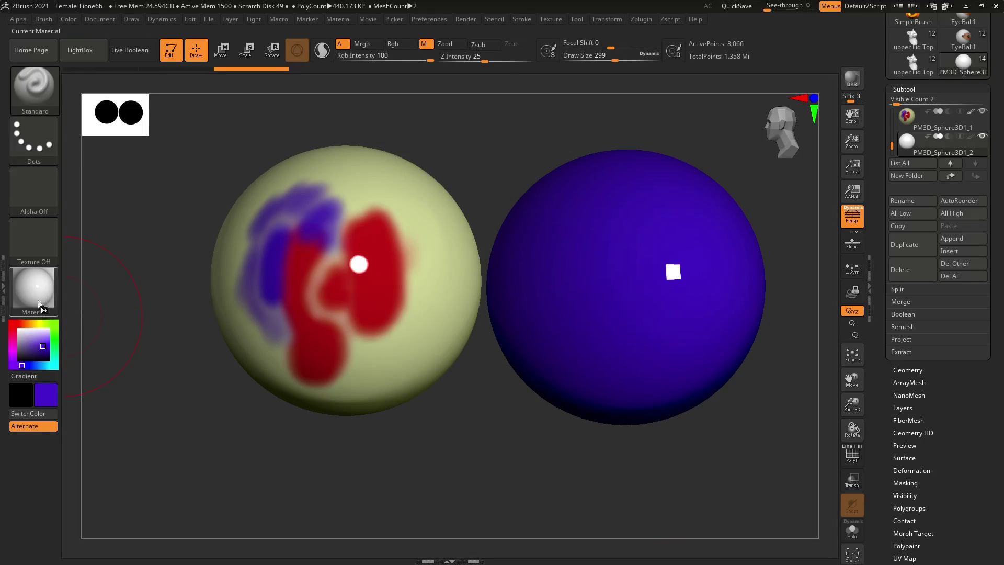
mouse_move(747, 464)
left_mouse_down()
mouse_move(721, 471)
mouse_move(733, 465)
mouse_move(729, 489)
left_mouse_up()
left_click(850, 457)
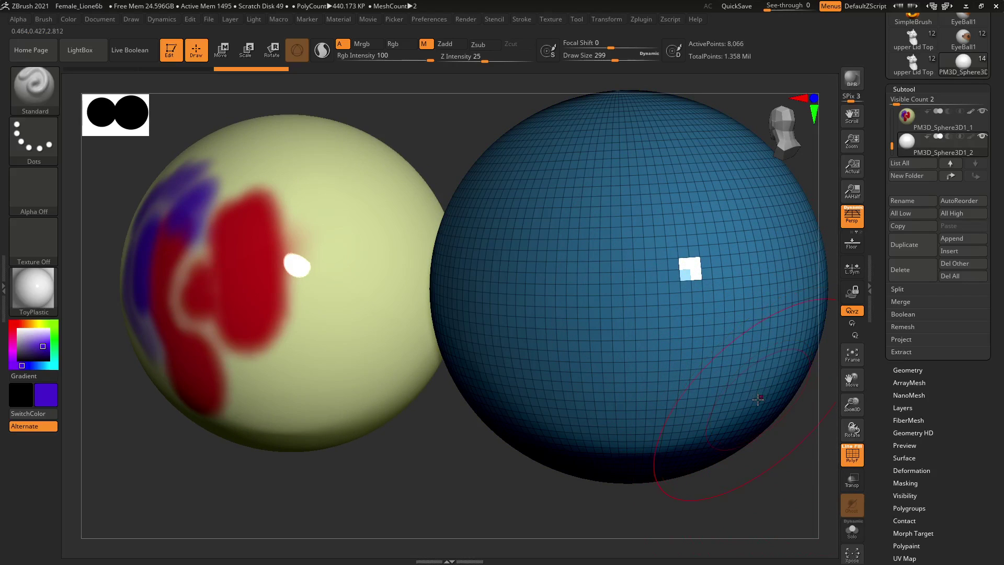
left_click(852, 455)
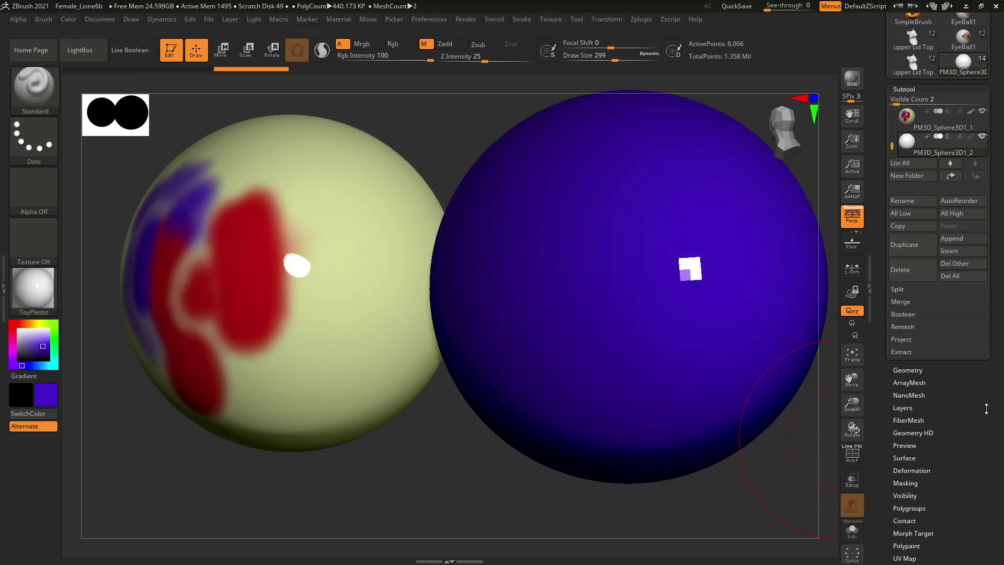
left_click(923, 373)
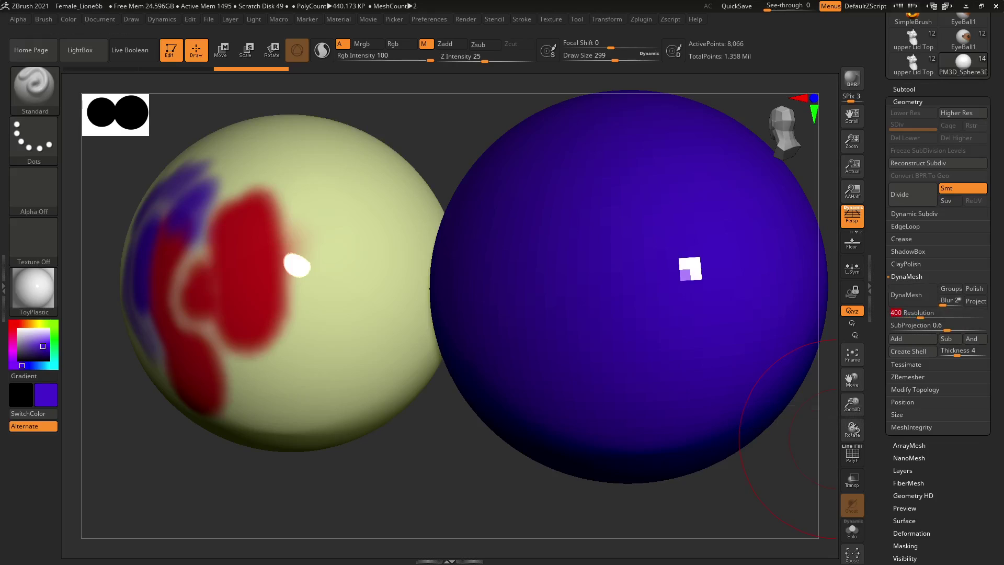
left_click_drag(922, 313, 934, 308)
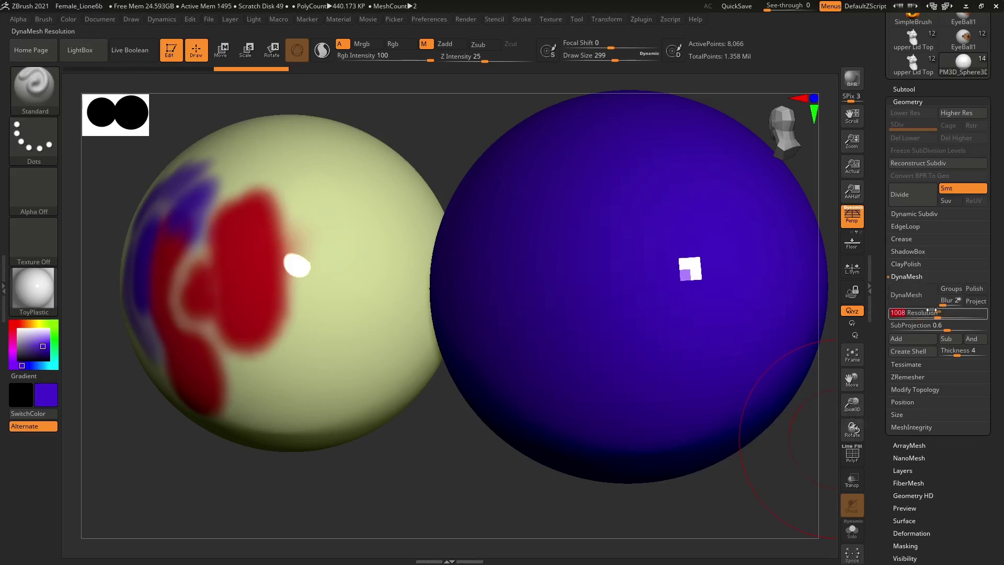
type("40")
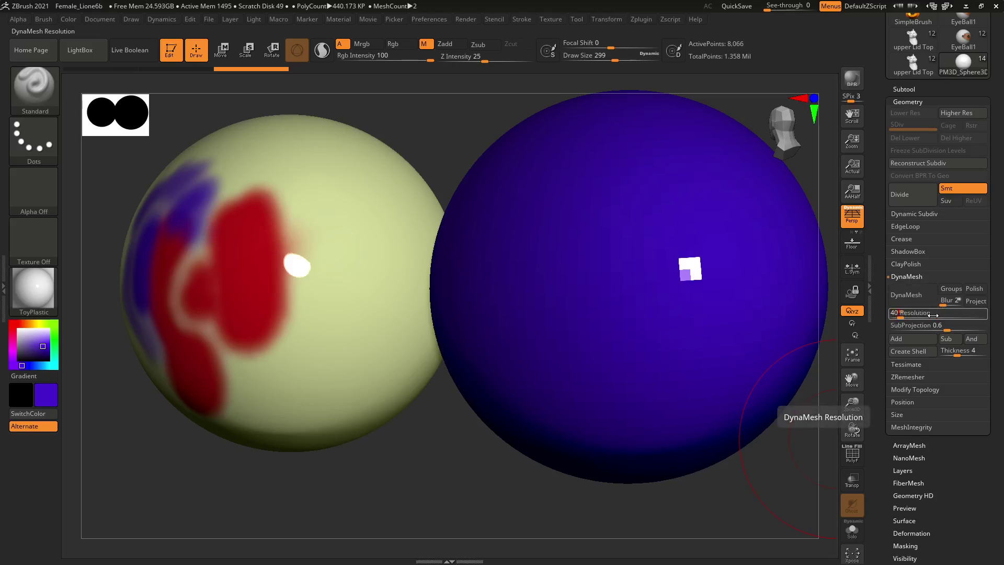
type("0")
left_click(917, 296)
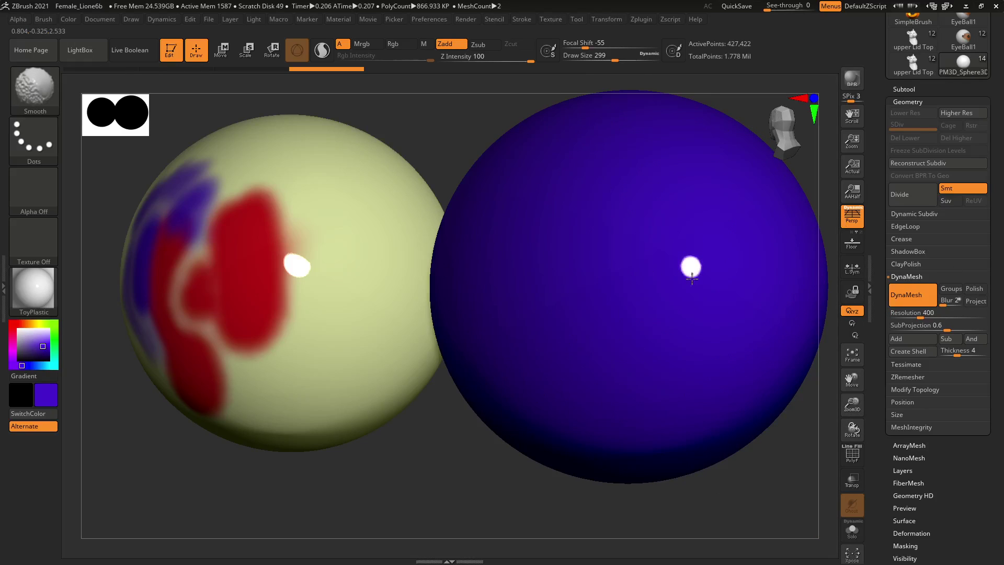
Choose BasicMaterial and fill the new sphere with it through the material channel only
mouse_move(745, 426)
left_mouse_down()
mouse_move(737, 411)
mouse_move(560, 499)
mouse_move(568, 474)
left_mouse_up()
left_click_drag(695, 496, 317, 406, "alt")
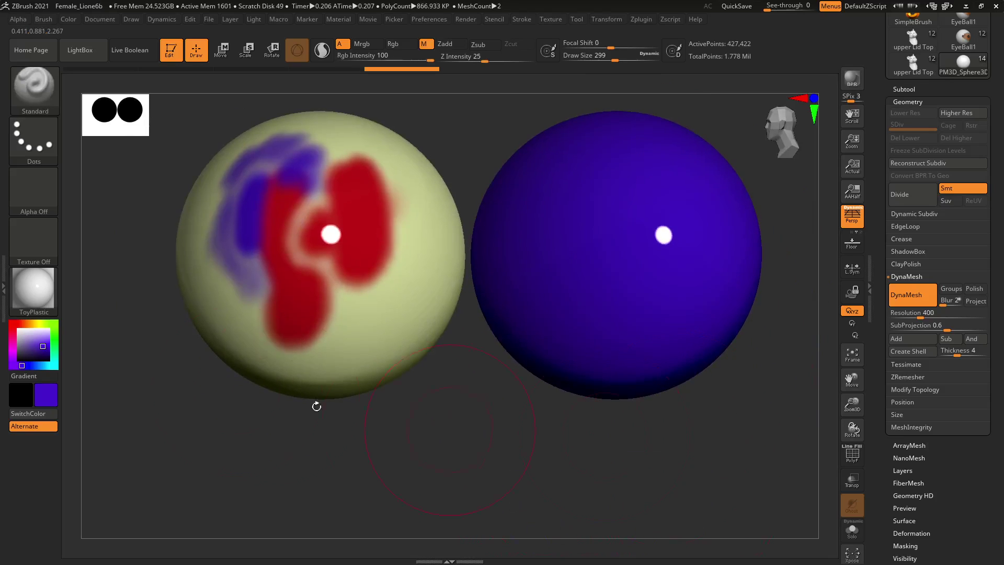
left_click(37, 300)
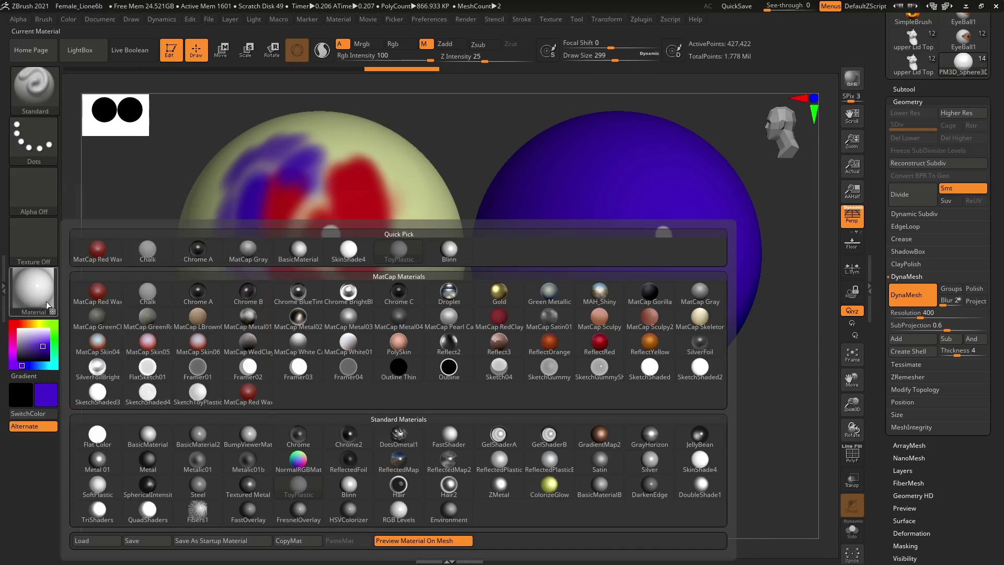
left_click(149, 436)
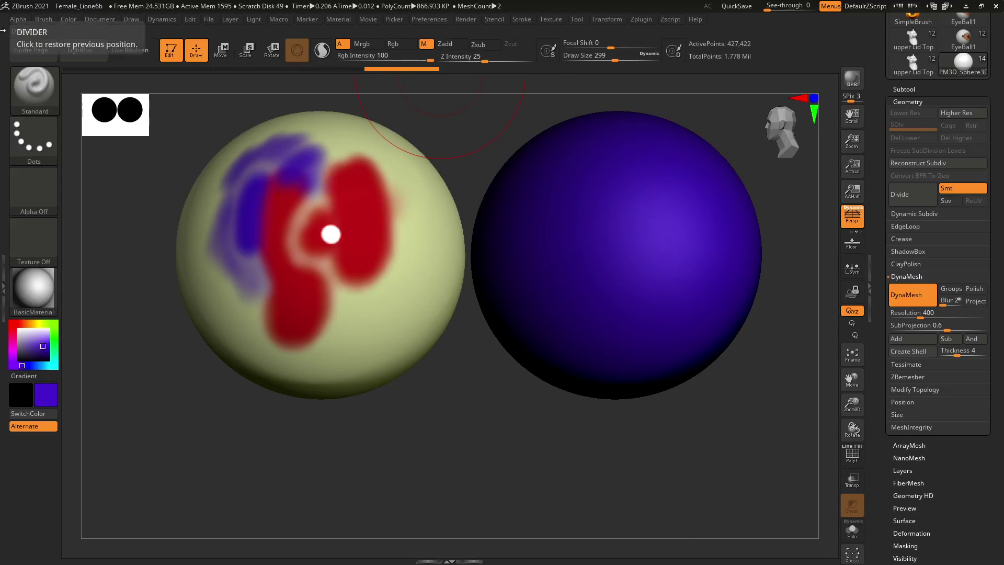
left_click(67, 19)
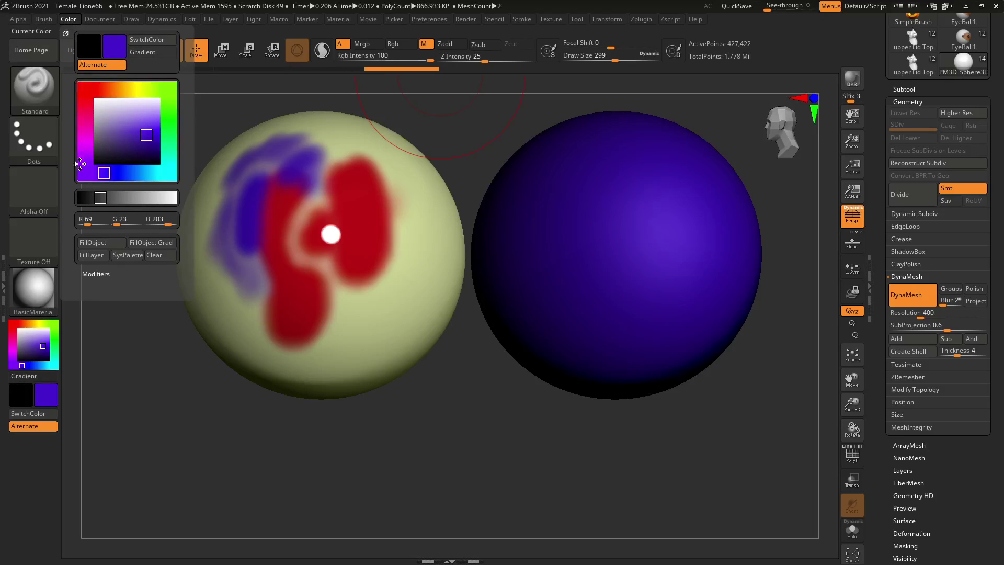
left_click(94, 243)
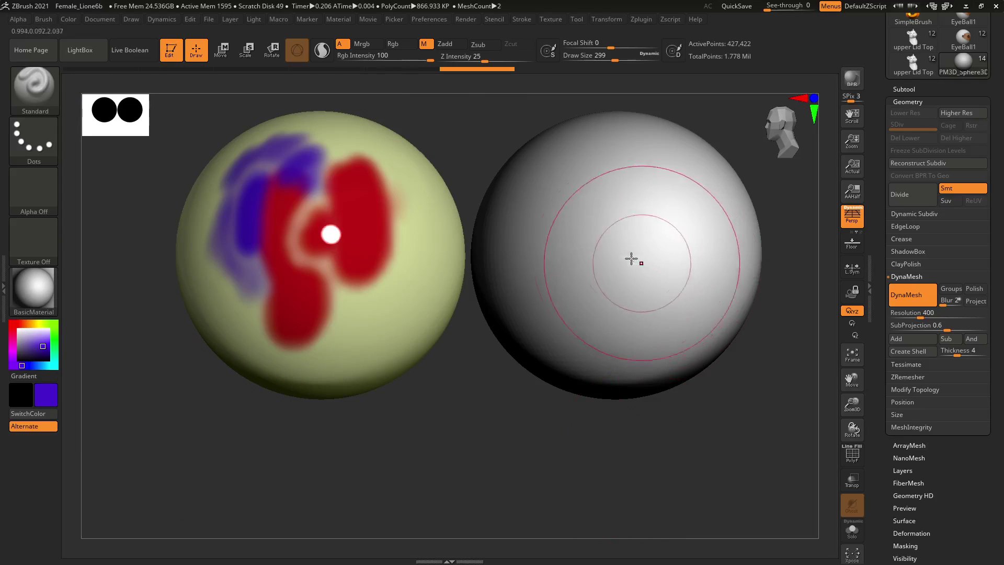
Pick a purple with RGB 105, 69, 207, switch the brush to the Rgb channel, and fill the second sphere with it
left_click(898, 89)
left_click(939, 152)
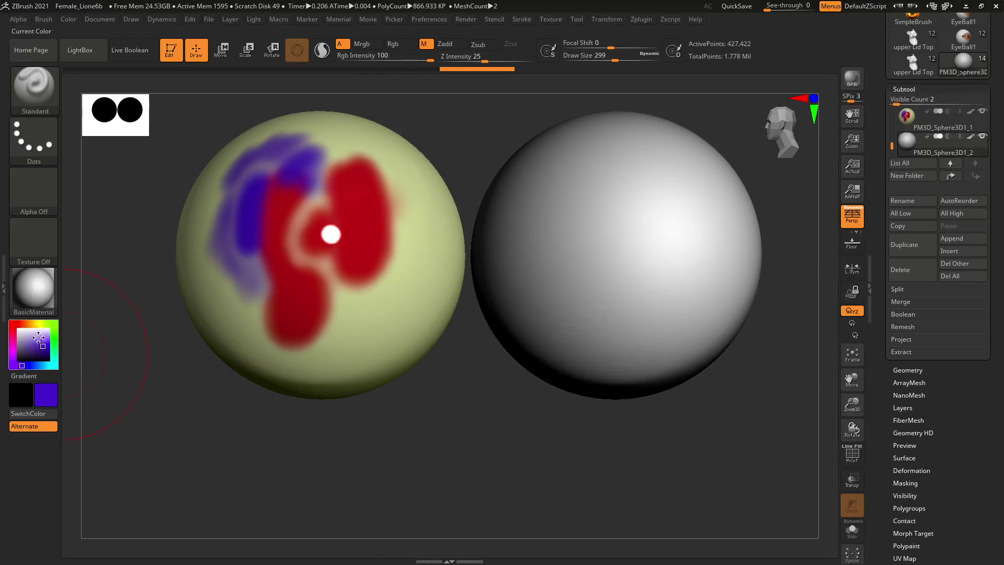
left_click_drag(39, 337, 36, 344)
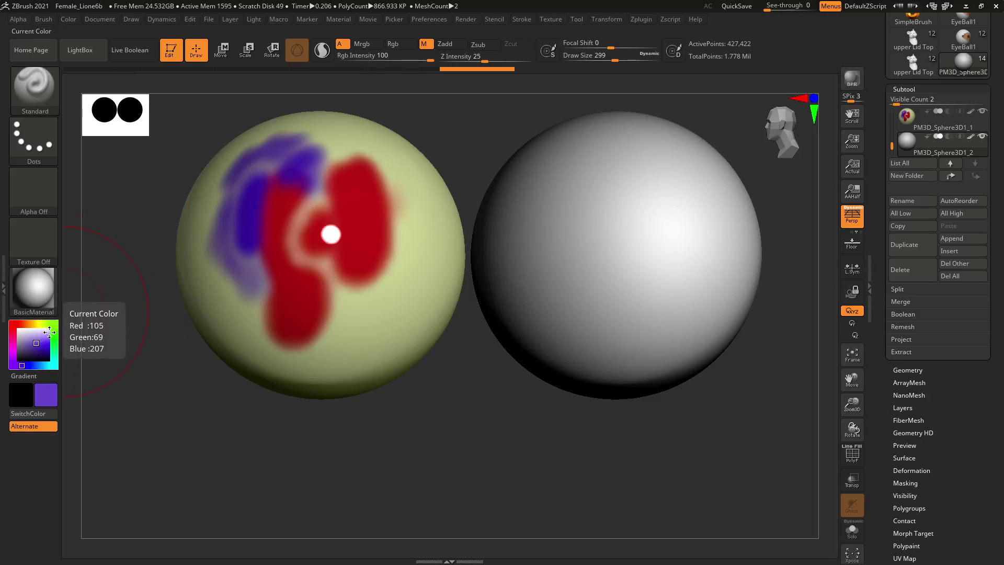
left_click(429, 48)
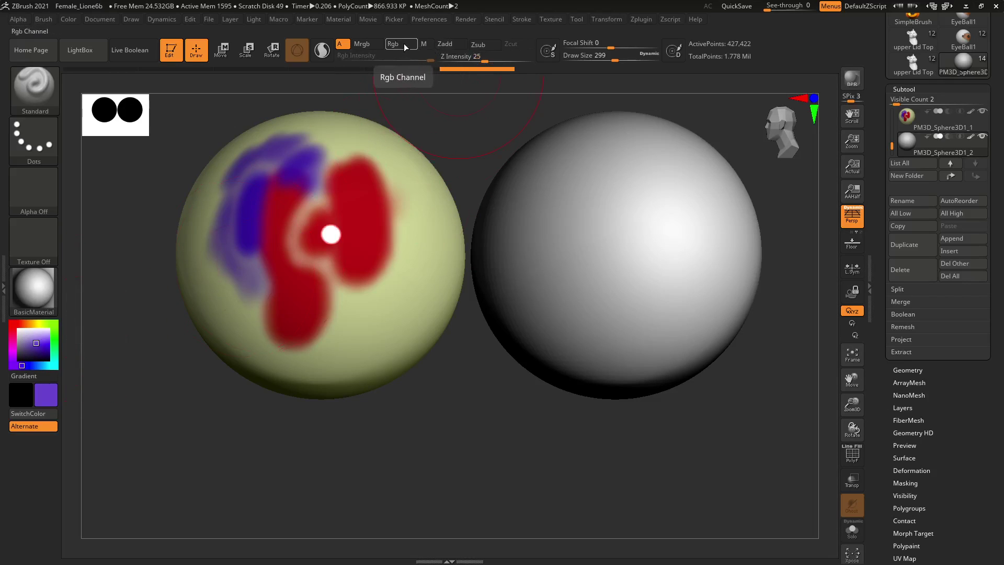
left_click(405, 45)
left_click(69, 19)
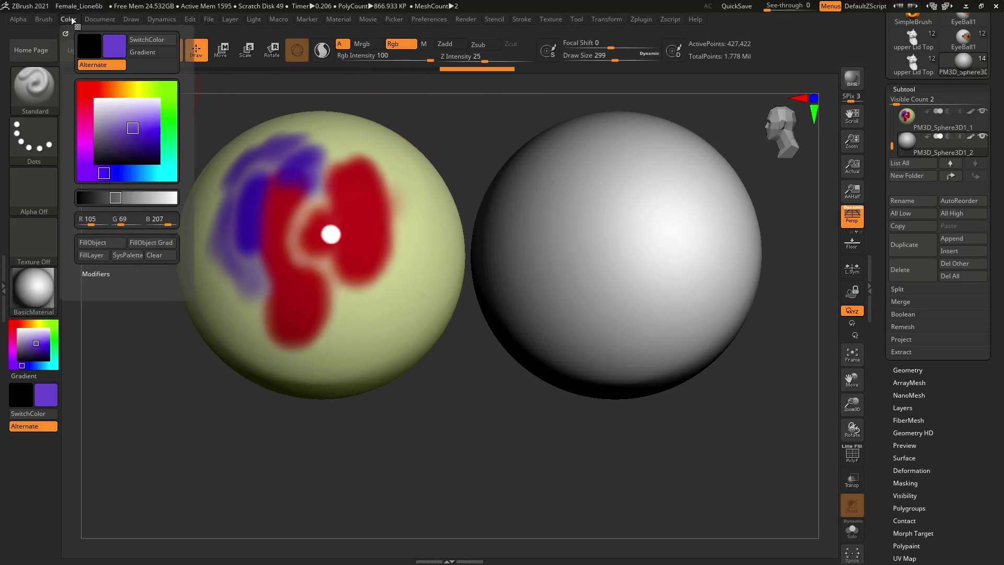
left_click(96, 242)
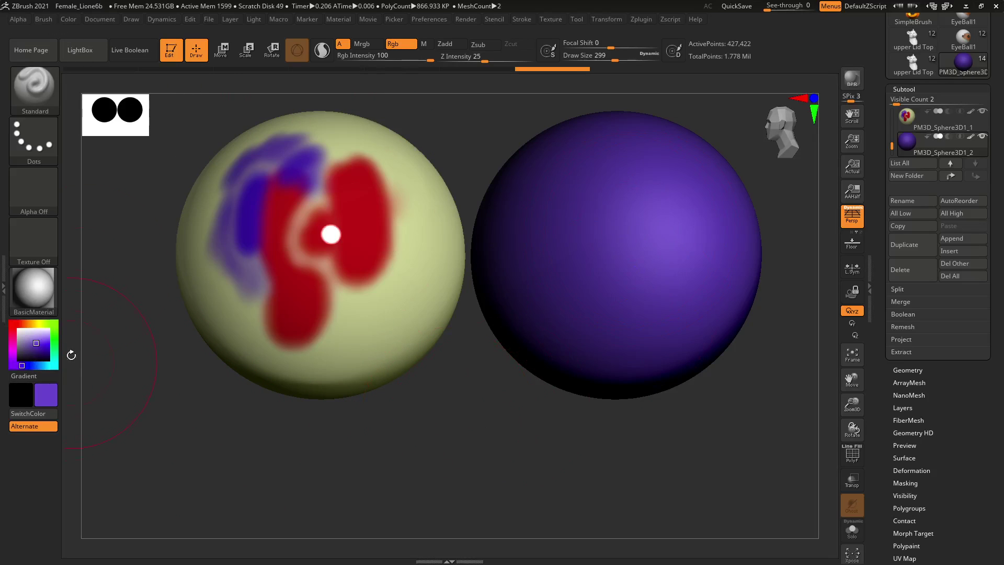
Pick a pale lilac, reduce the draw size to 124, and paint a rounded patch on the second sphere's upper left
left_click_drag(36, 343, 31, 332)
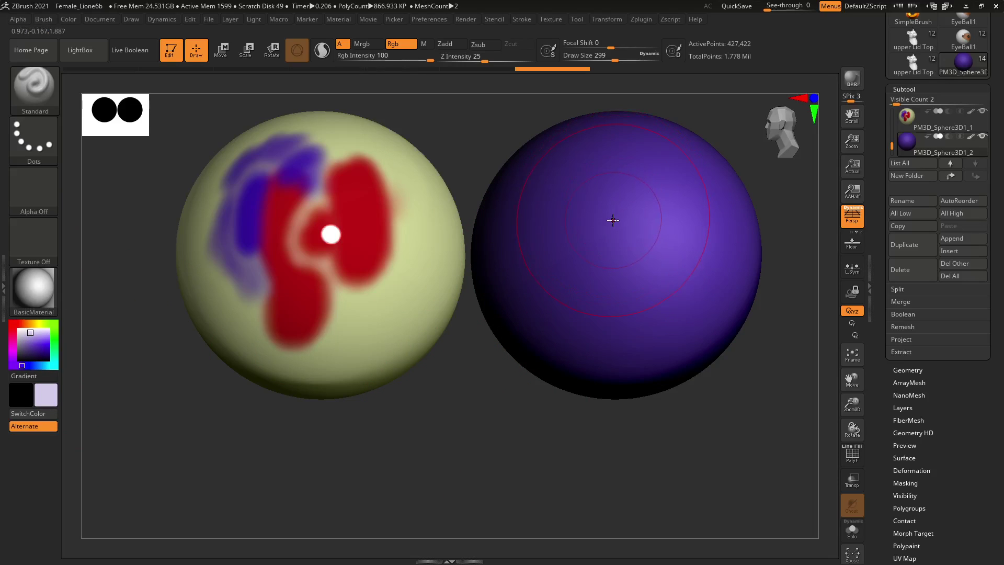
key("s")
left_click_drag(621, 215, 613, 215)
left_click(478, 45)
mouse_move(627, 191)
left_mouse_down()
mouse_move(599, 222)
mouse_move(635, 191)
mouse_move(571, 216)
mouse_move(618, 225)
mouse_move(615, 178)
mouse_move(595, 204)
left_mouse_up()
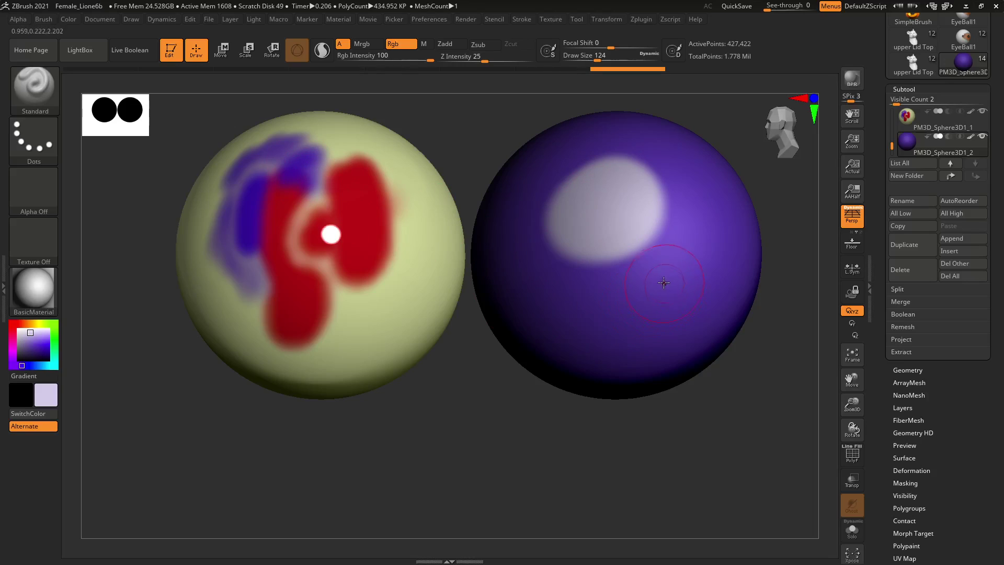
Sample colours from the spheres and paint a light purple patch and a red patch overlapping the pale lilac one
key("c")
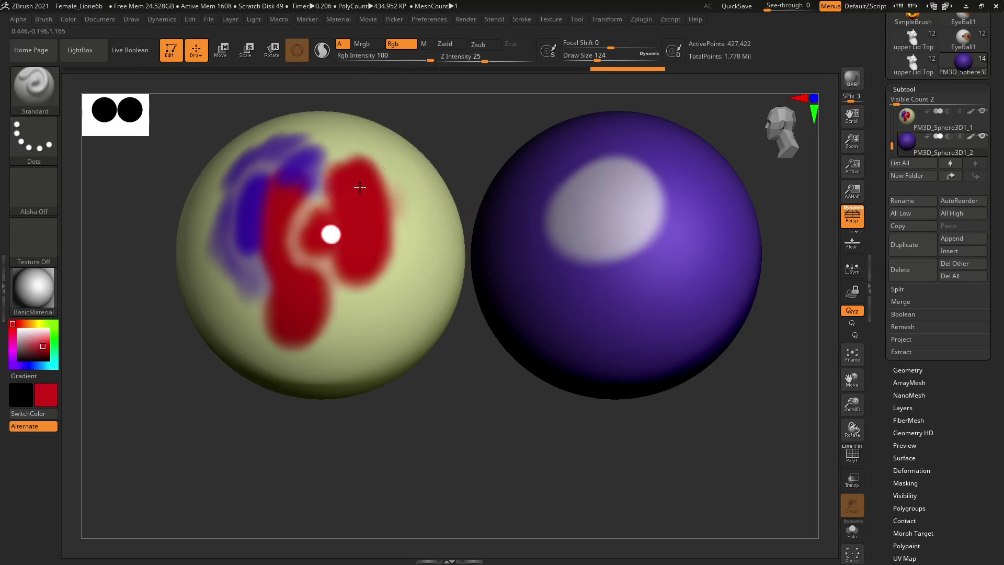
key("c")
mouse_move(657, 222)
left_mouse_down()
mouse_move(640, 269)
mouse_move(661, 244)
left_mouse_up()
key("c")
key("c")
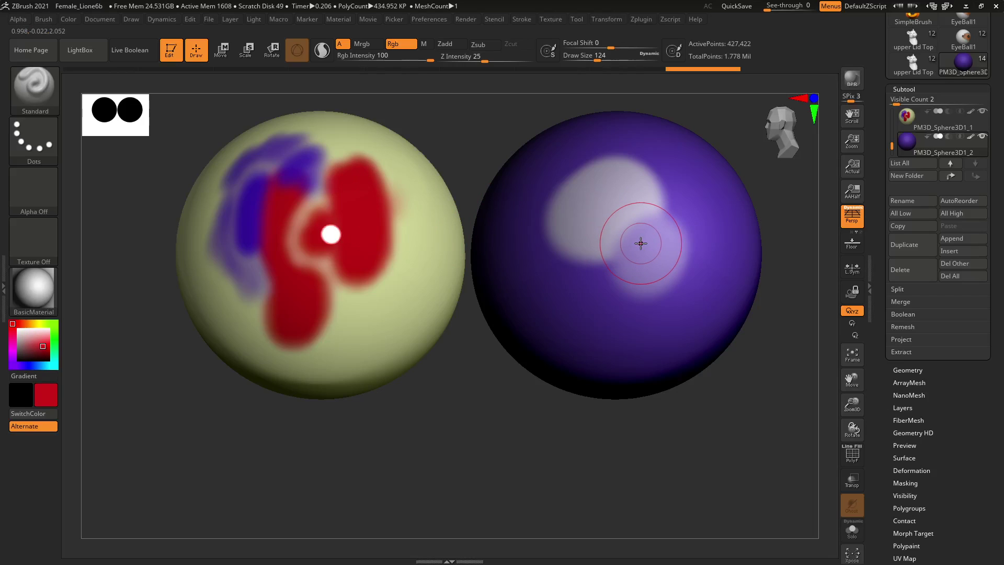
mouse_move(638, 242)
left_mouse_down()
mouse_move(606, 264)
mouse_move(632, 237)
left_mouse_up()
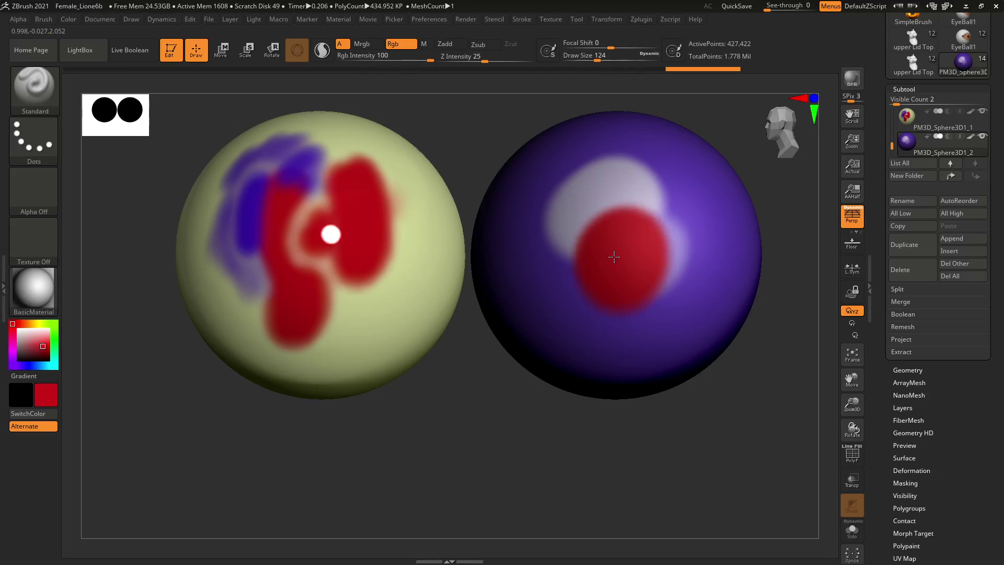
Sample the sphere's purple to cover the lilac patch's lower left, and paint a near-black patch beside the red one
key("c")
key("c")
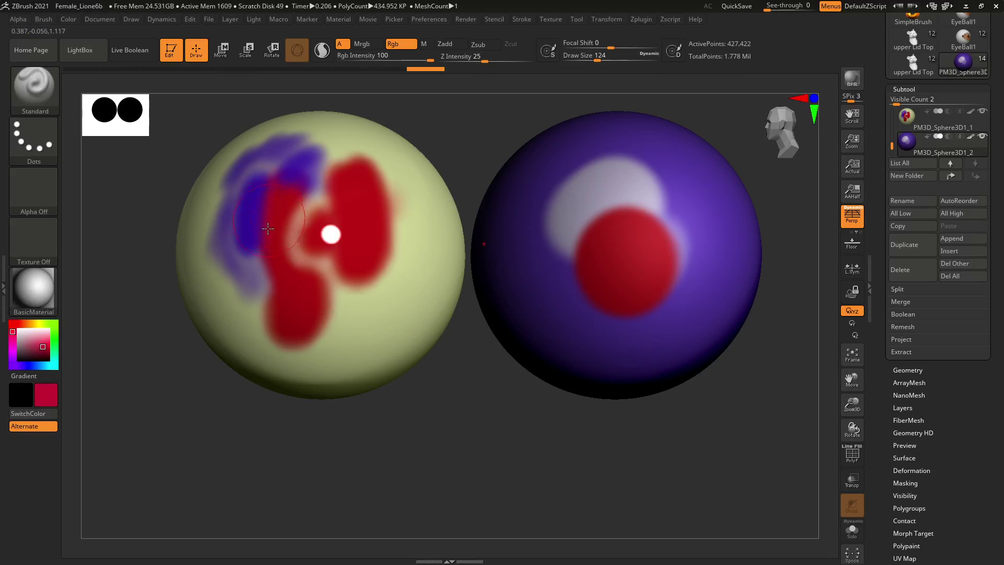
key("c")
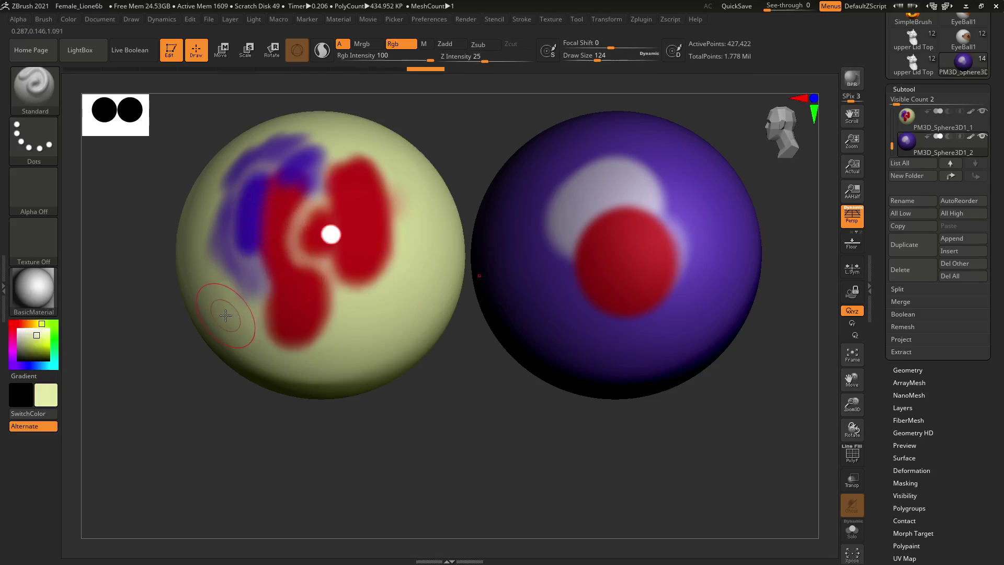
key("c")
key("c")
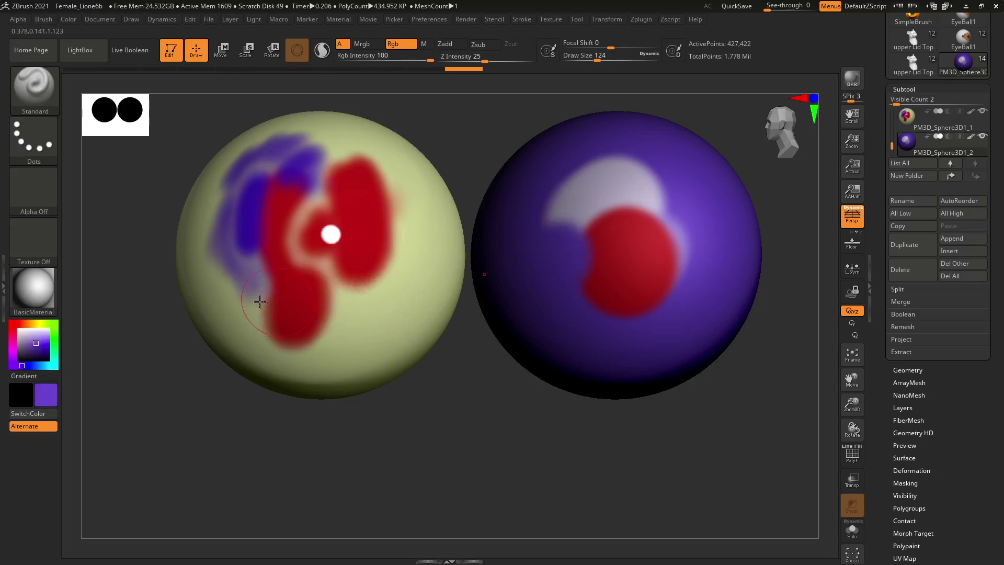
key("c")
key("c")
mouse_move(555, 282)
left_mouse_down()
mouse_move(560, 255)
mouse_move(558, 279)
left_mouse_up()
Sample the first sphere's pale yellow-green (226, 233, 165) and paint a patch over the second sphere's near-black and lilac areas
key("c")
key("c")
key("c")
key("c")
key("c")
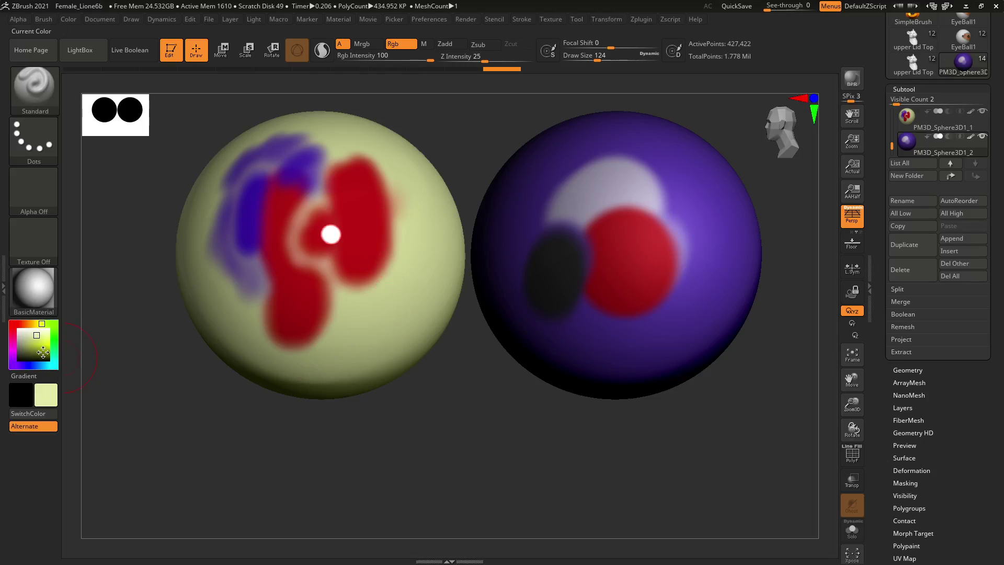
mouse_move(24, 349)
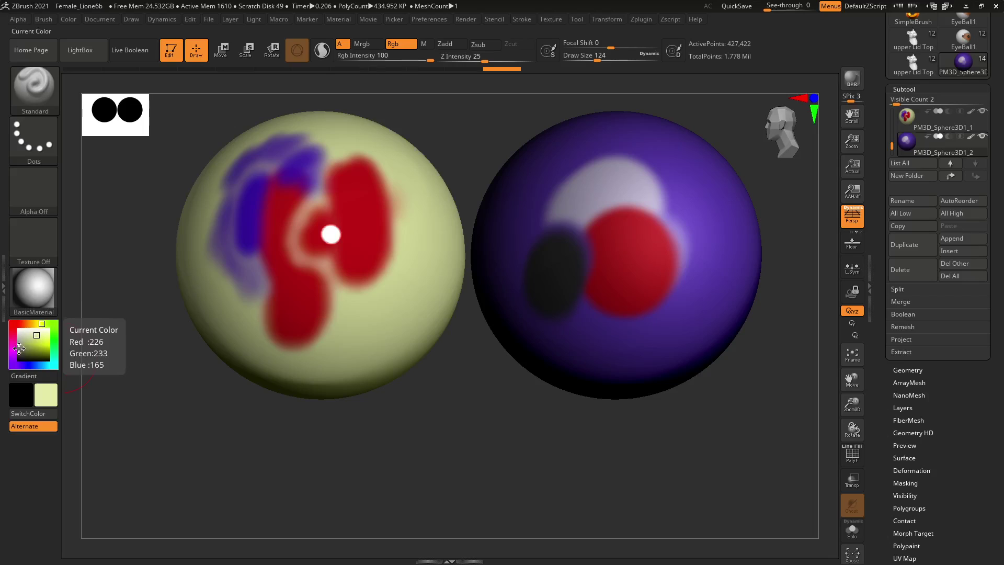
mouse_move(568, 249)
left_mouse_down()
mouse_move(562, 206)
mouse_move(549, 225)
left_mouse_up()
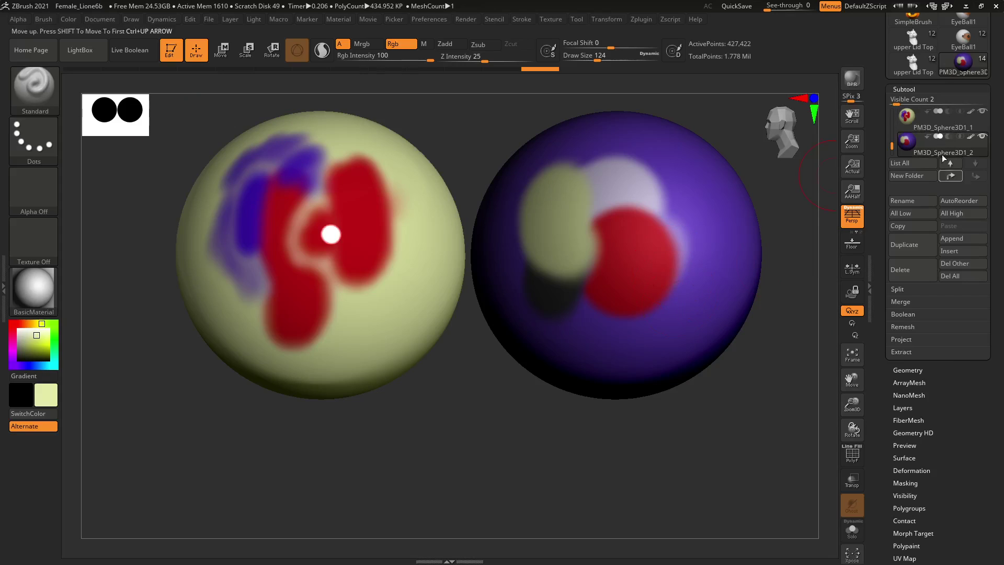
Delete both painted test spheres, PM3D_Sphere3D1_2 and PM3D_Sphere3D1_1, from the subtools
left_click(901, 270)
left_click(817, 296)
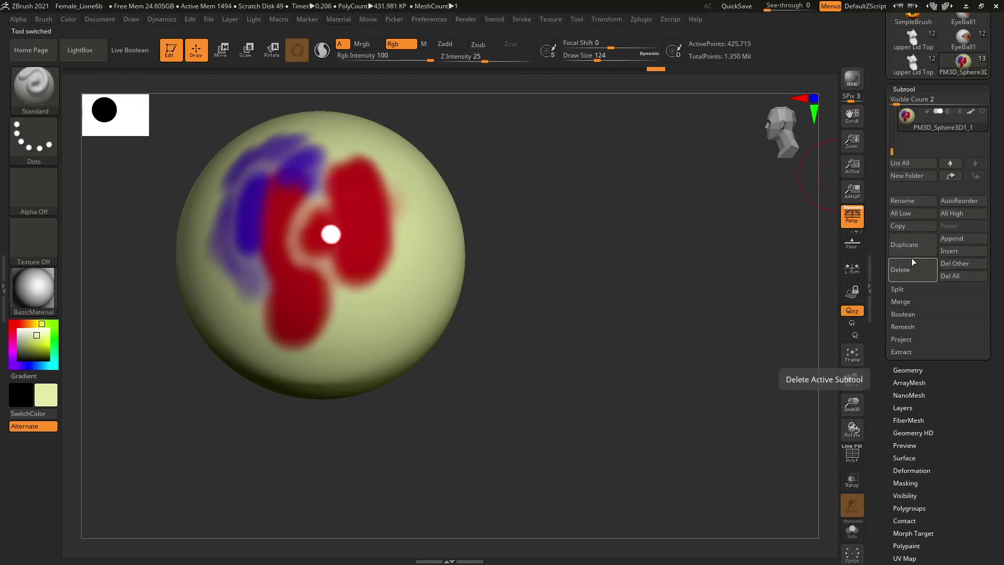
left_click(912, 270)
left_click(816, 294)
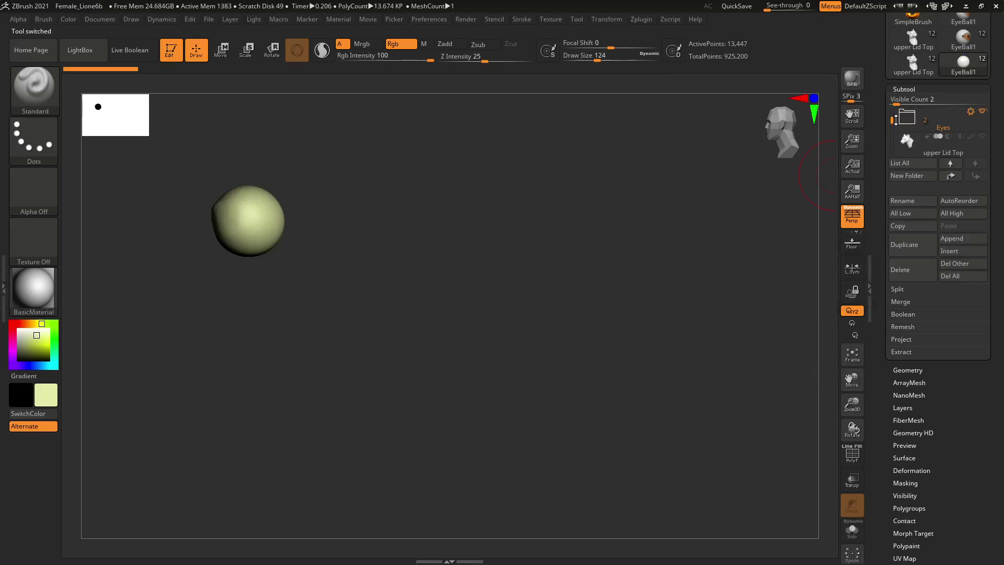
Show the upper Lid Top head and EyeBall2_1 subtools, and set the subtool Visible Count to 5
mouse_move(935, 144)
left_click(983, 137)
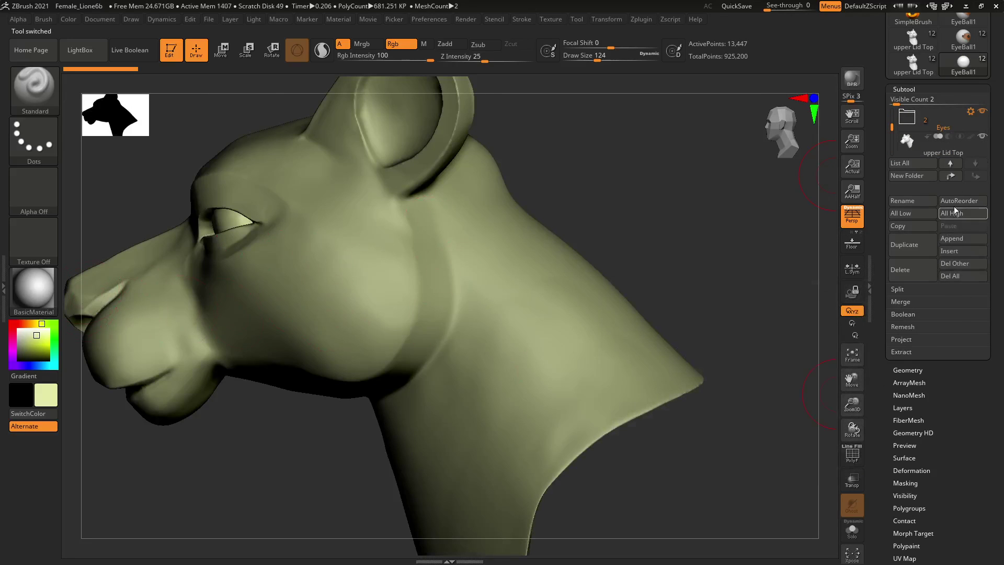
left_click_drag(895, 101, 906, 100)
left_click(981, 163)
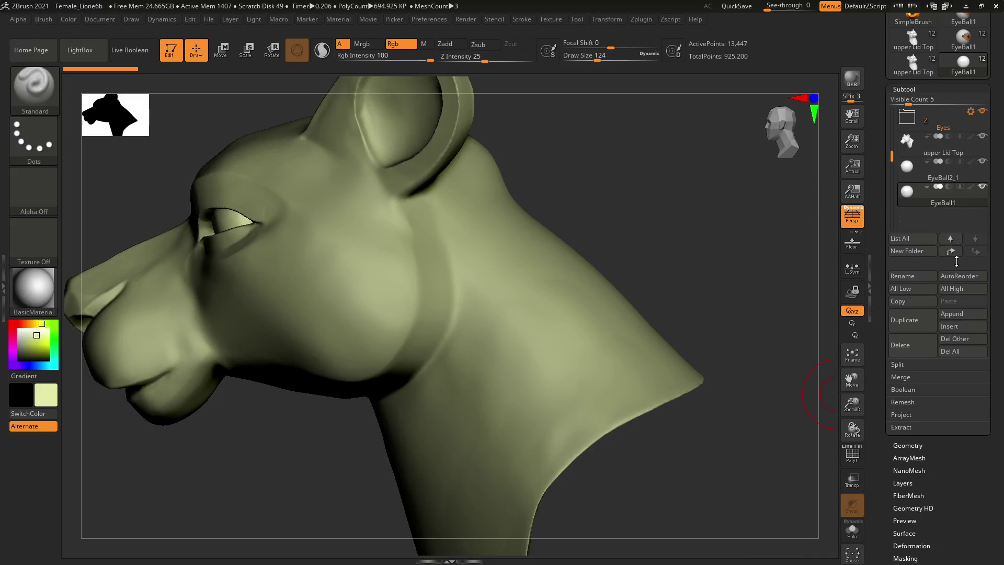
Turn on polypaint for the head and both eyeballs, and make upper Lid Top the active subtool
left_click(975, 197)
left_click(970, 154)
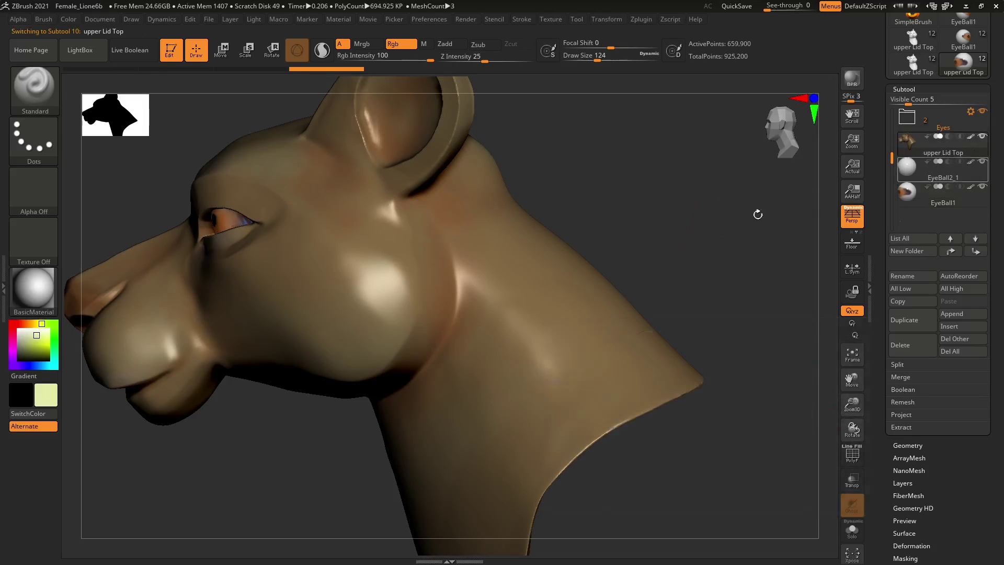
left_click_drag(569, 199, 76, 311)
Pick a tan colour (214, 183, 118) and fill the upper Lid Top head with it
mouse_move(36, 337)
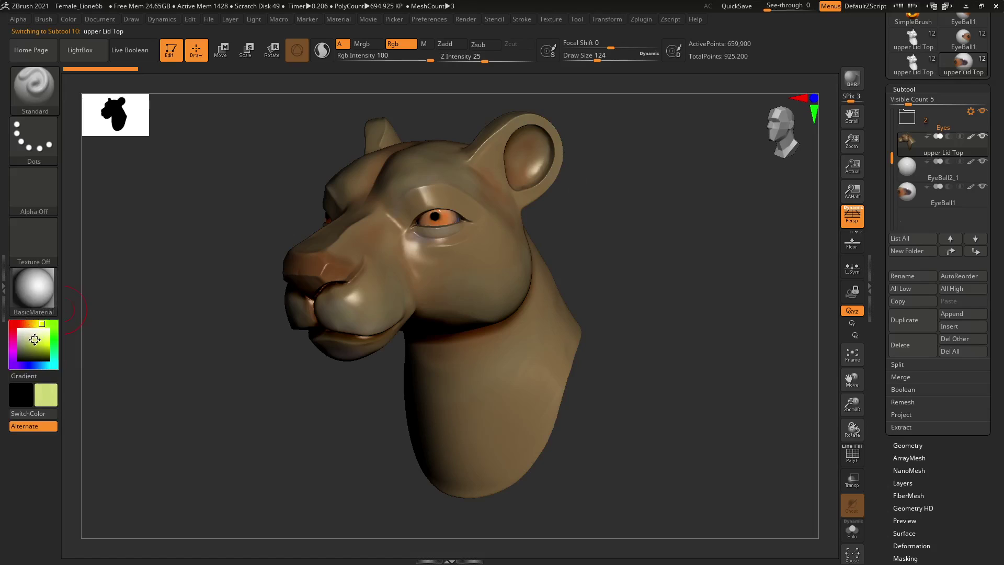
left_click(30, 324)
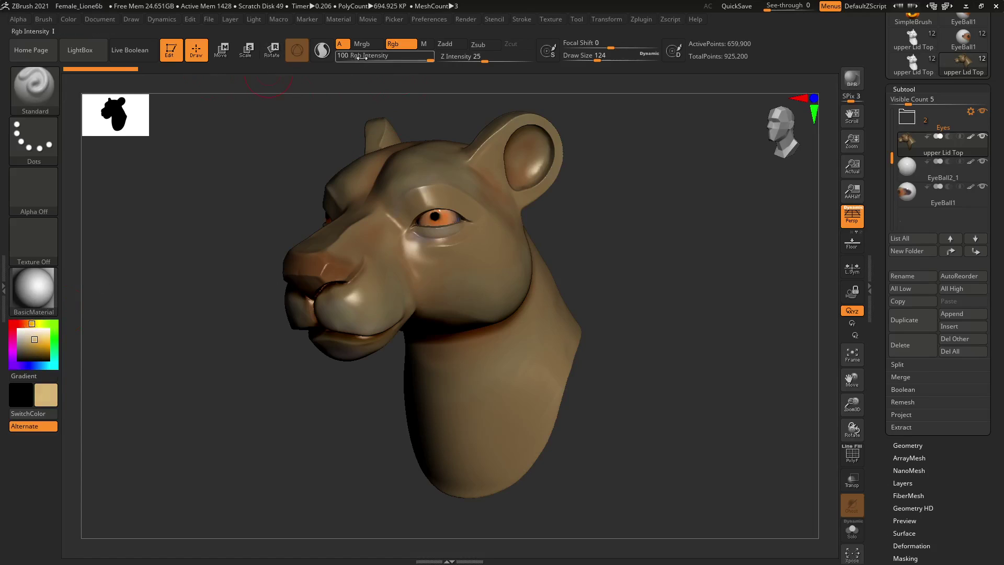
mouse_move(387, 64)
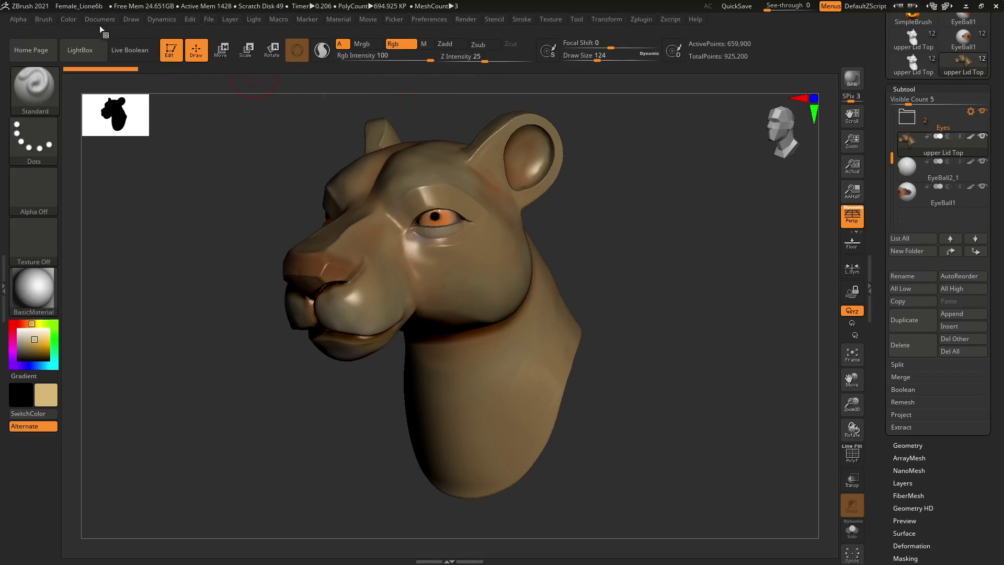
left_click(73, 22)
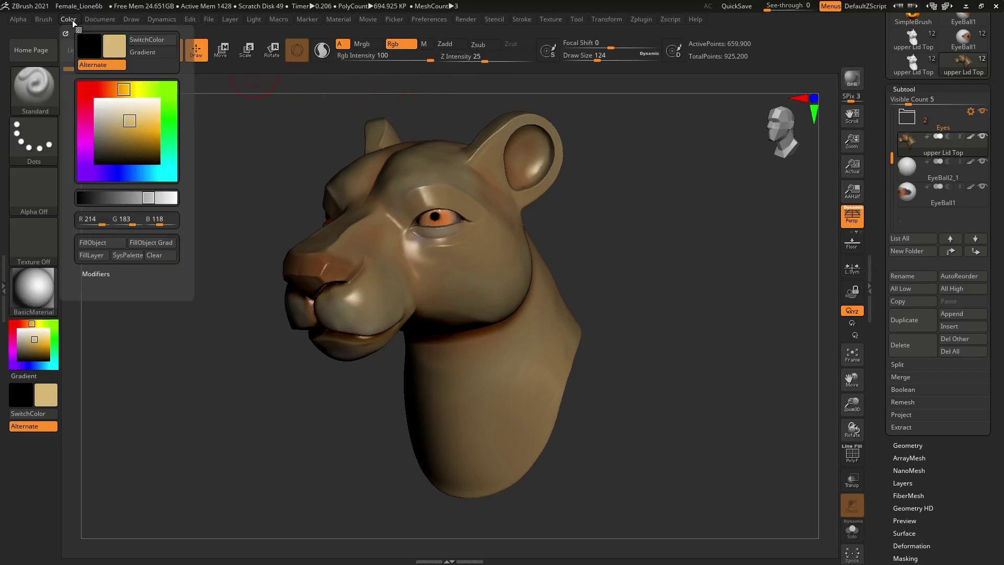
left_click(99, 243)
mouse_move(605, 246)
left_mouse_down()
mouse_move(586, 256)
mouse_move(610, 233)
left_mouse_up()
Select EyeBall1, turn off polypaint on the head and both eyeballs, and turn it back on for EyeBall1 only
mouse_move(931, 170)
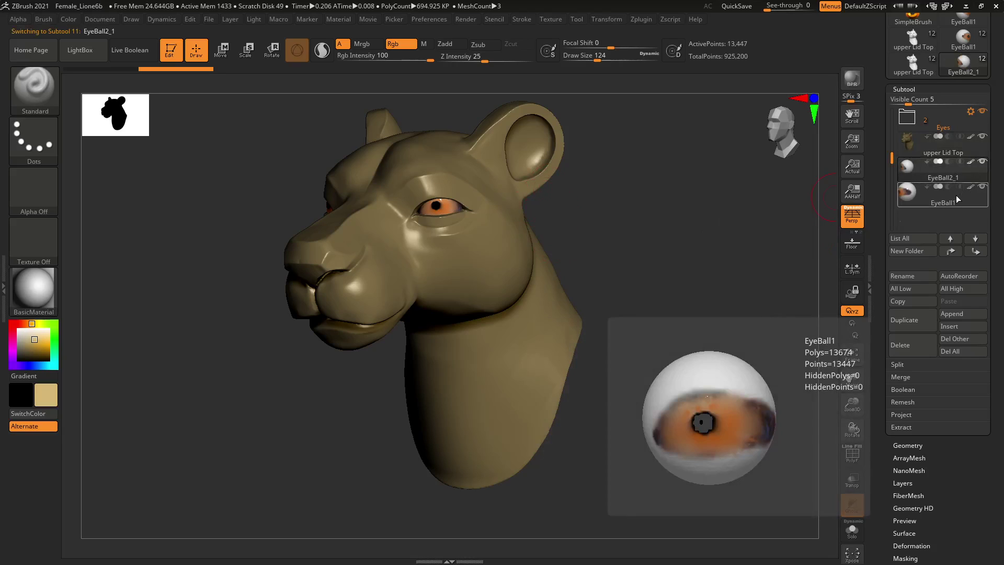
left_click(429, 182, "alt")
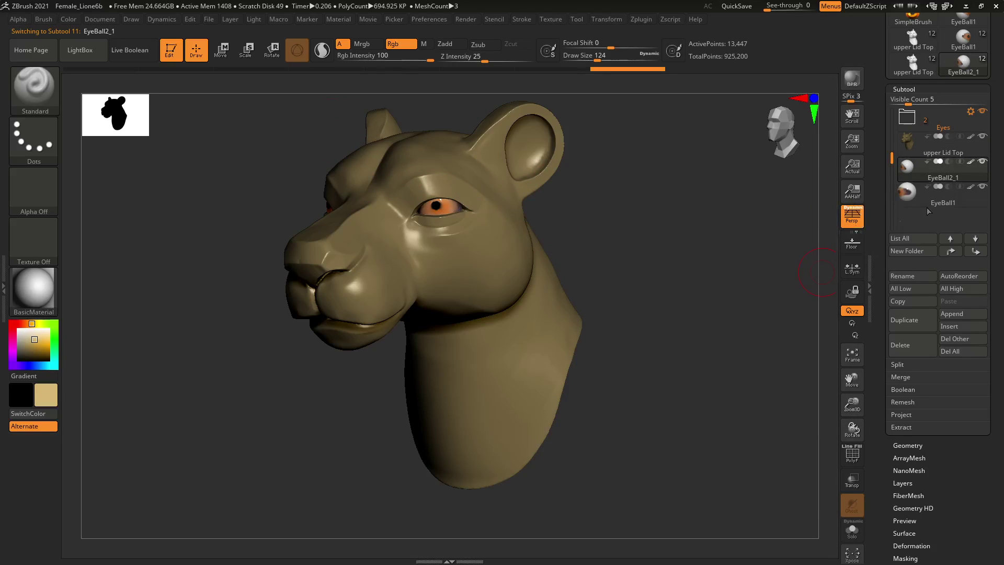
left_click(442, 206, "alt")
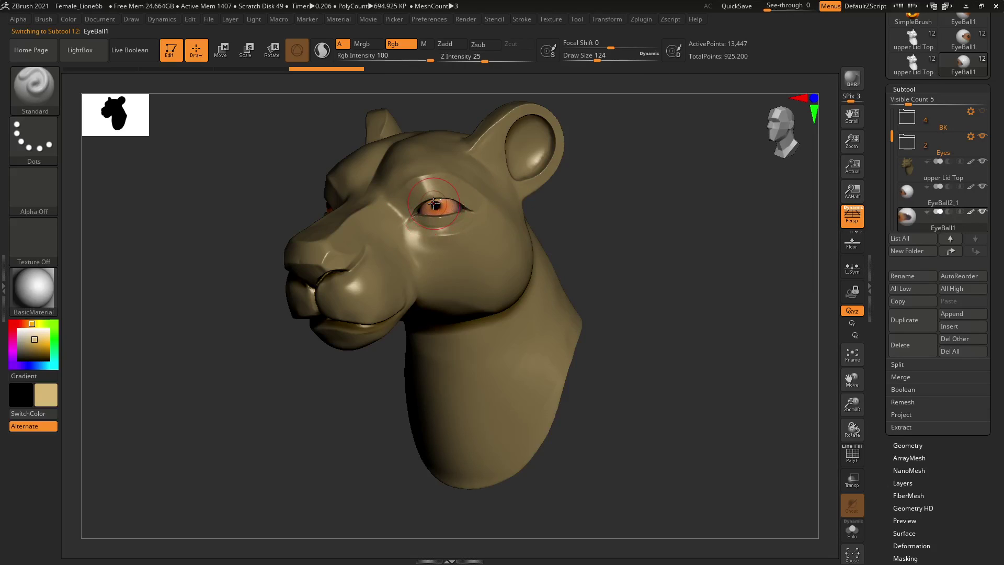
left_click(972, 187)
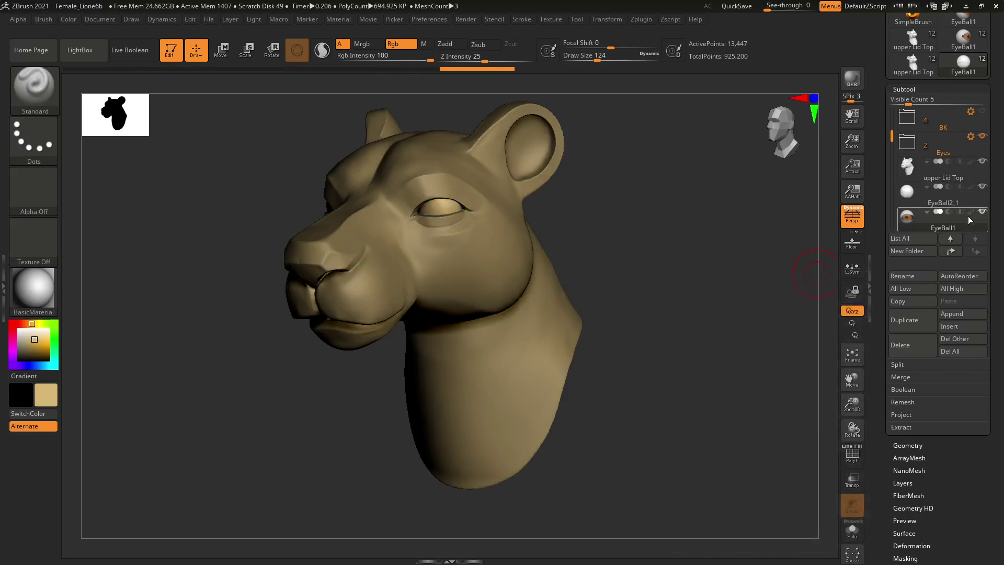
left_click(970, 212)
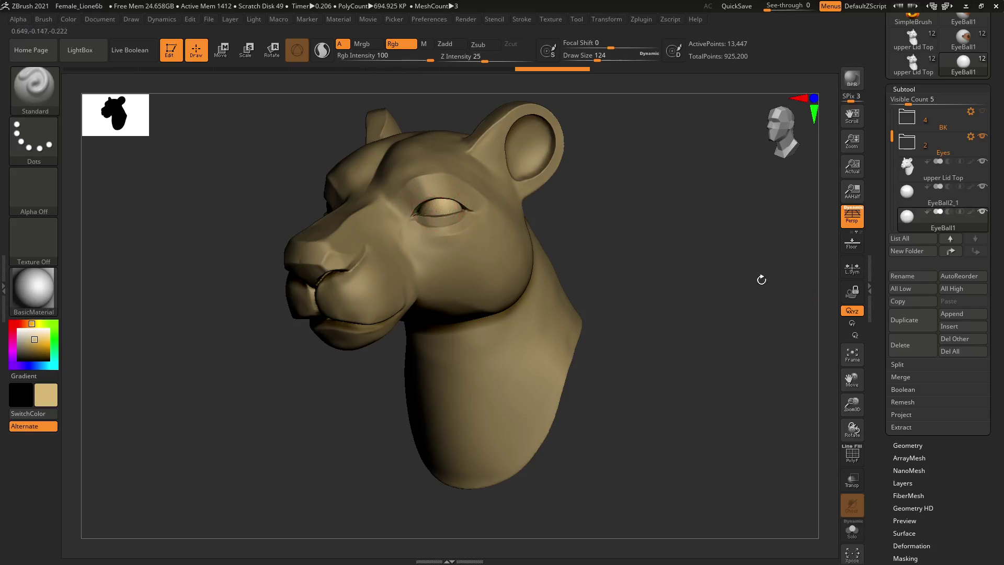
left_click(971, 212)
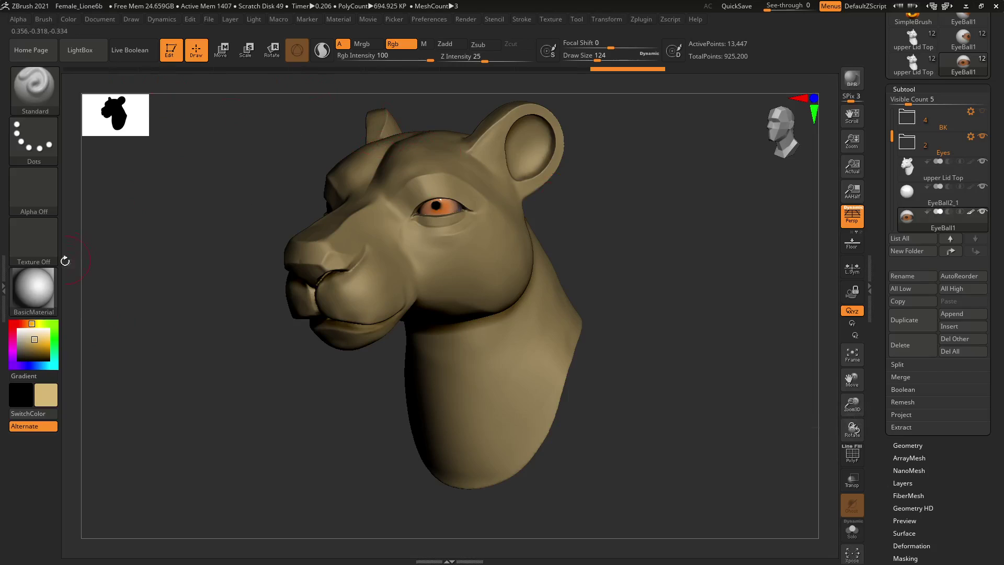
Set the colour to a pale cream (229, 220, 200) and fill EyeBall1 with it
left_click_drag(32, 334, 29, 335)
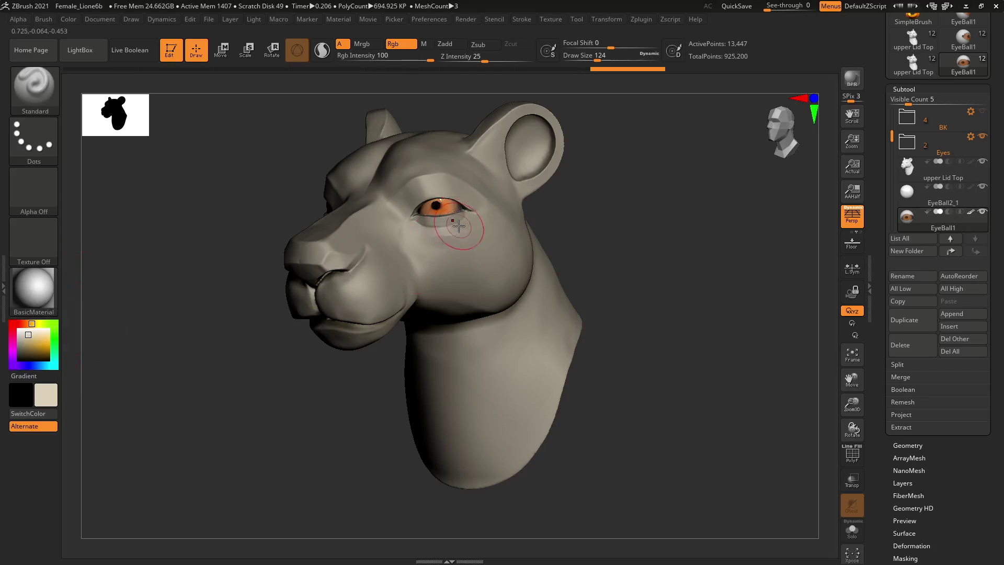
left_click_drag(28, 335, 28, 333)
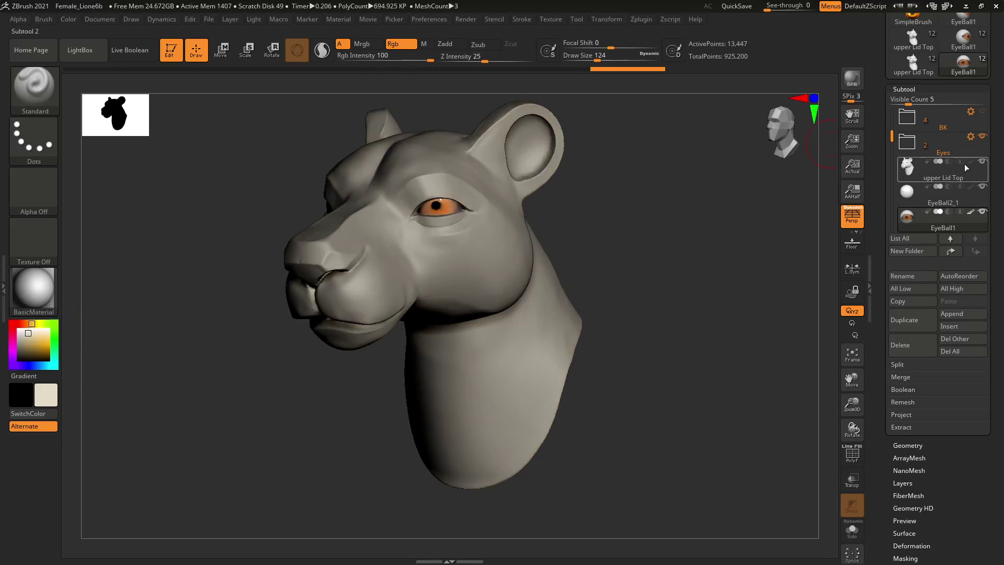
mouse_move(971, 168)
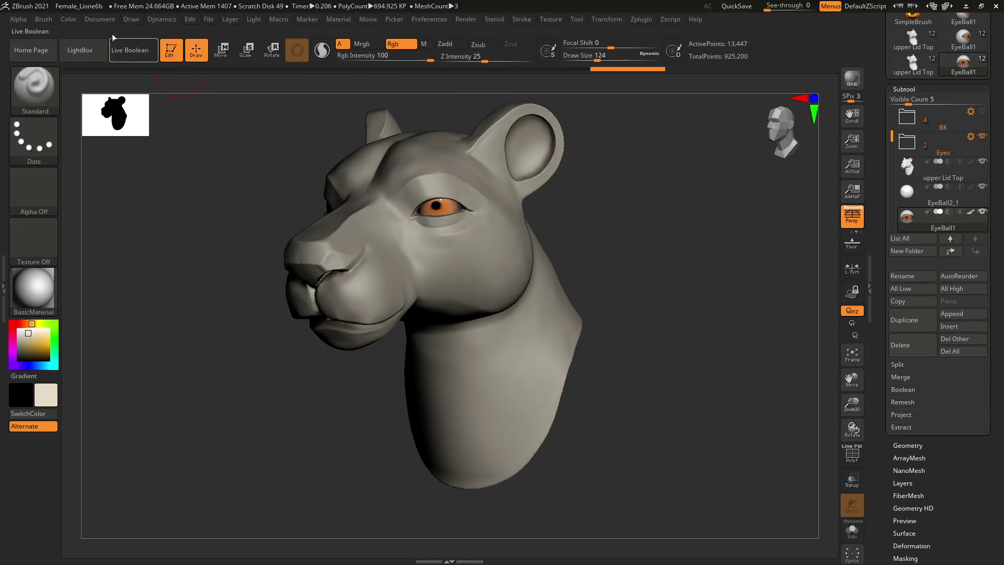
left_click(71, 20)
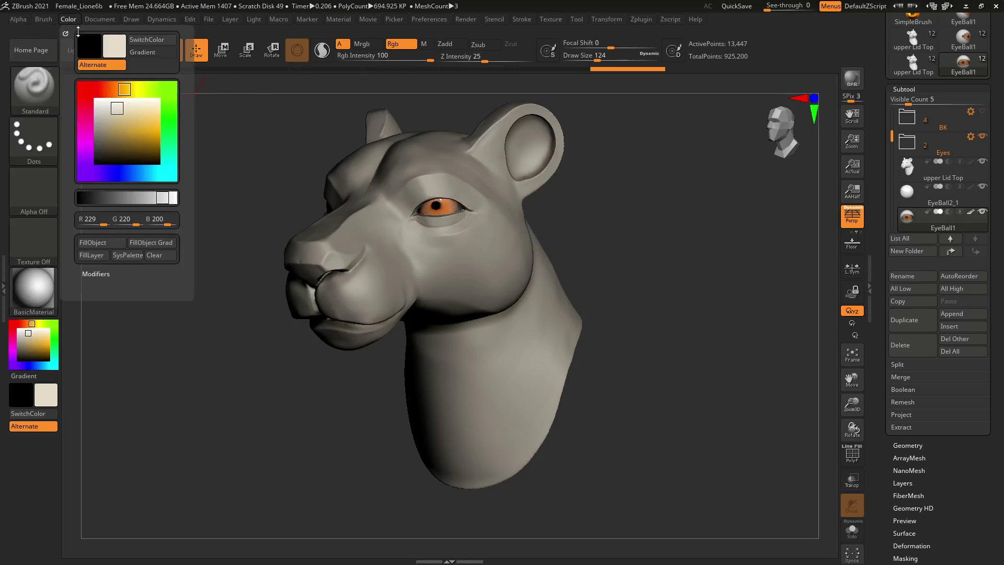
left_click(90, 244)
Select EyeBall2_1 on the other side of the head and fill it with the pale cream colour
left_click_drag(549, 225, 634, 224)
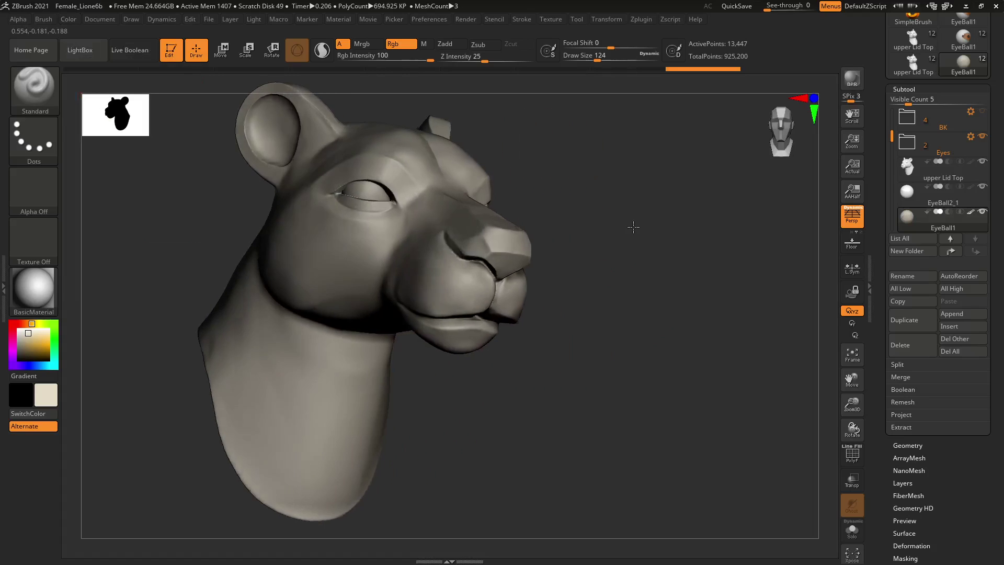
left_click(369, 190, "alt")
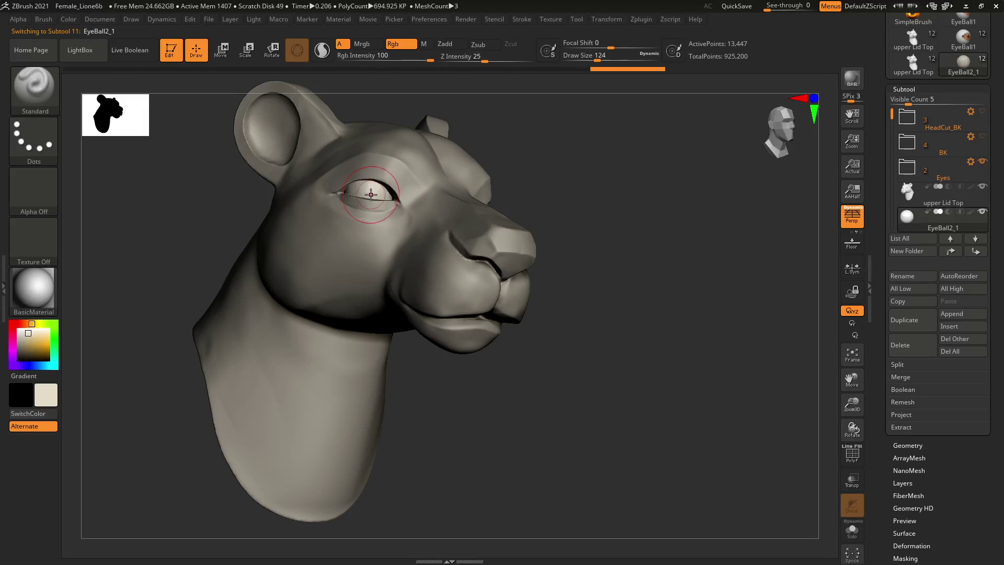
left_click(69, 19)
left_click(93, 244)
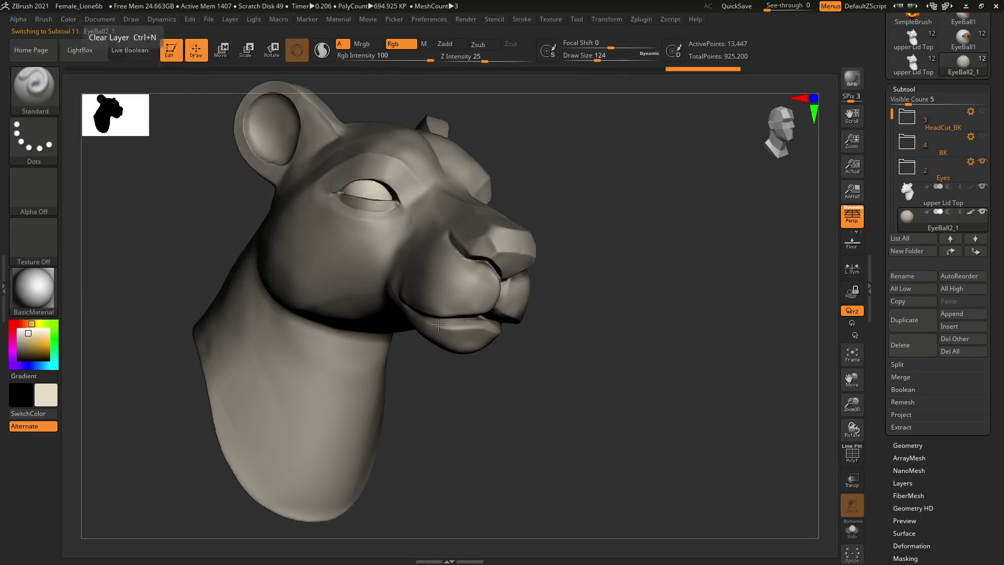
left_click_drag(594, 381, 605, 359)
Switch painting from the Rgb to the material channel, choose ToyPlastic, and fill EyeBall1 with that material
left_click(410, 47)
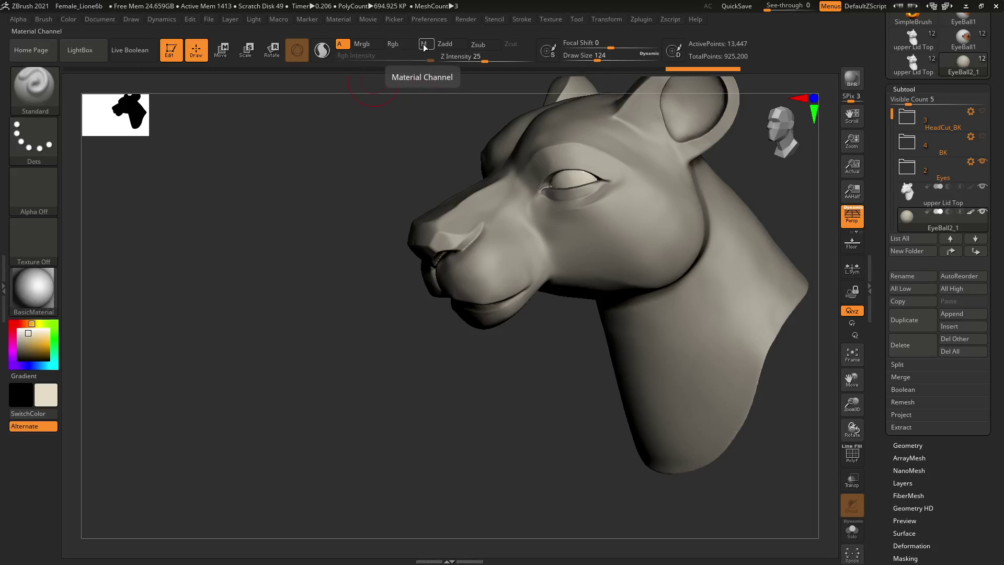
left_click(424, 46)
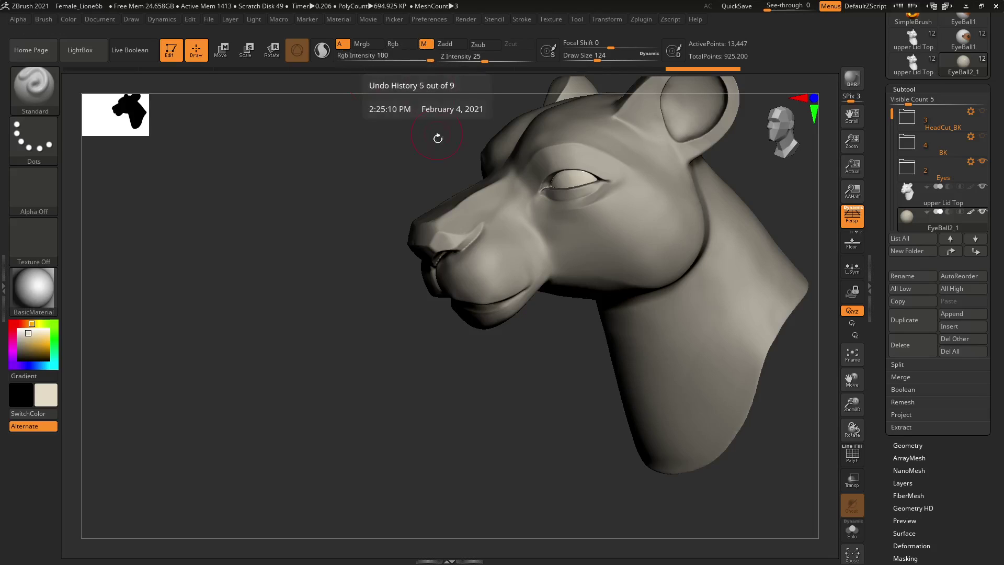
left_click(33, 286)
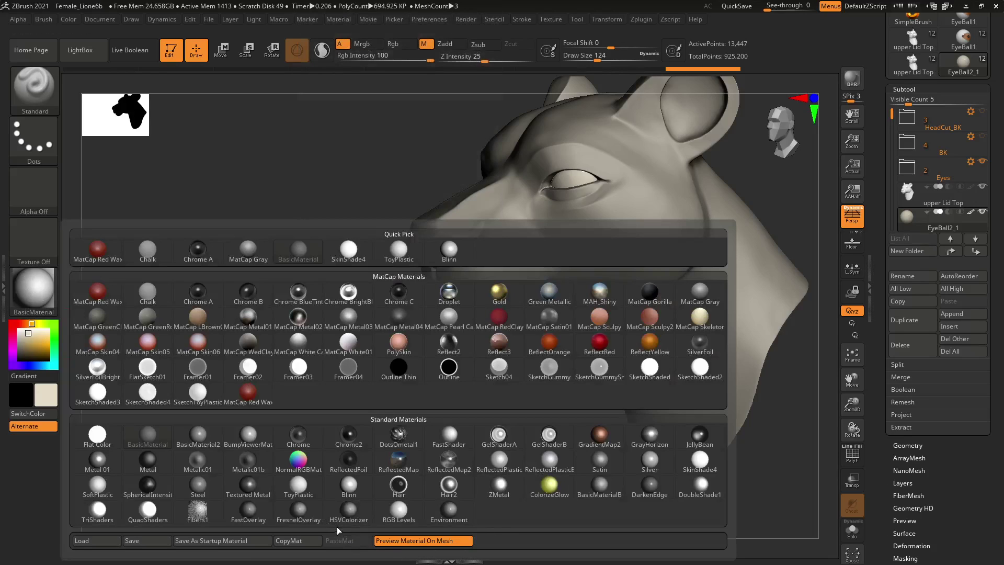
left_click(304, 495)
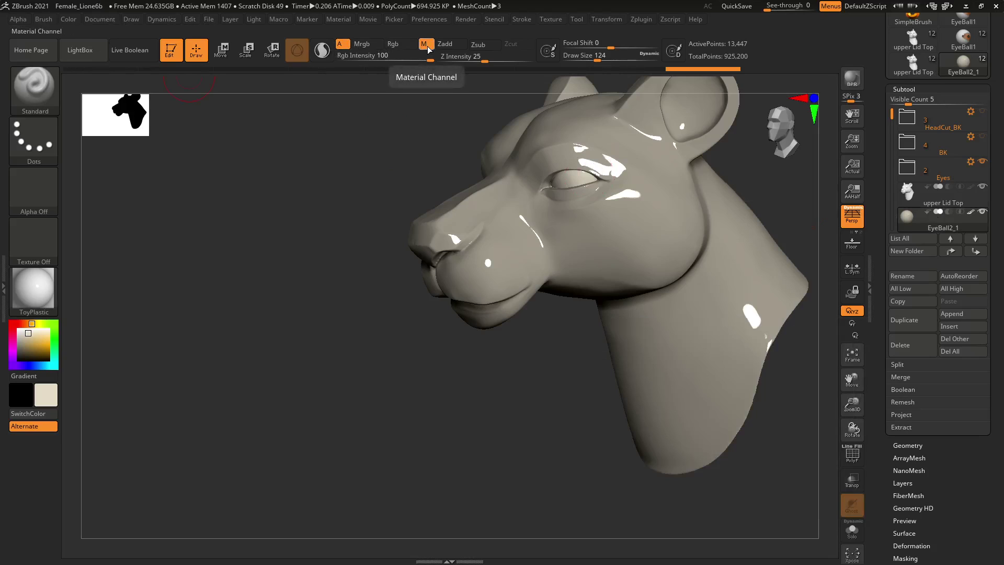
left_click_drag(293, 139, 251, 166)
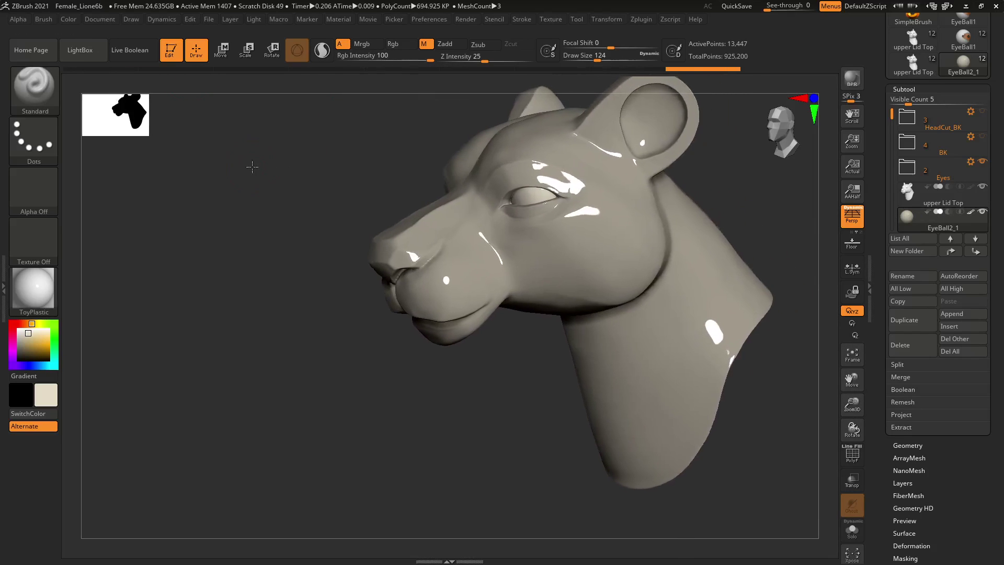
left_click(525, 196, "alt")
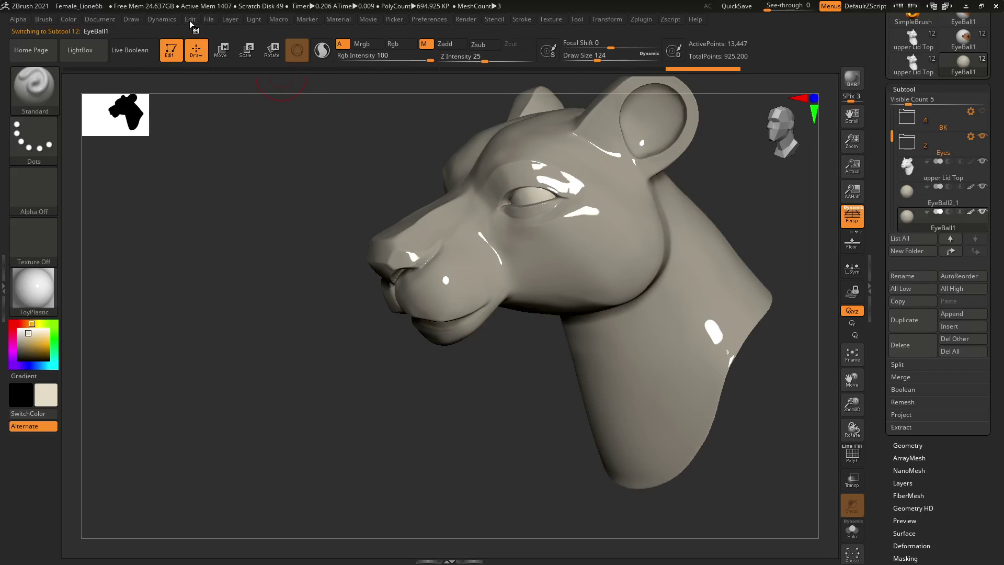
left_click(73, 19)
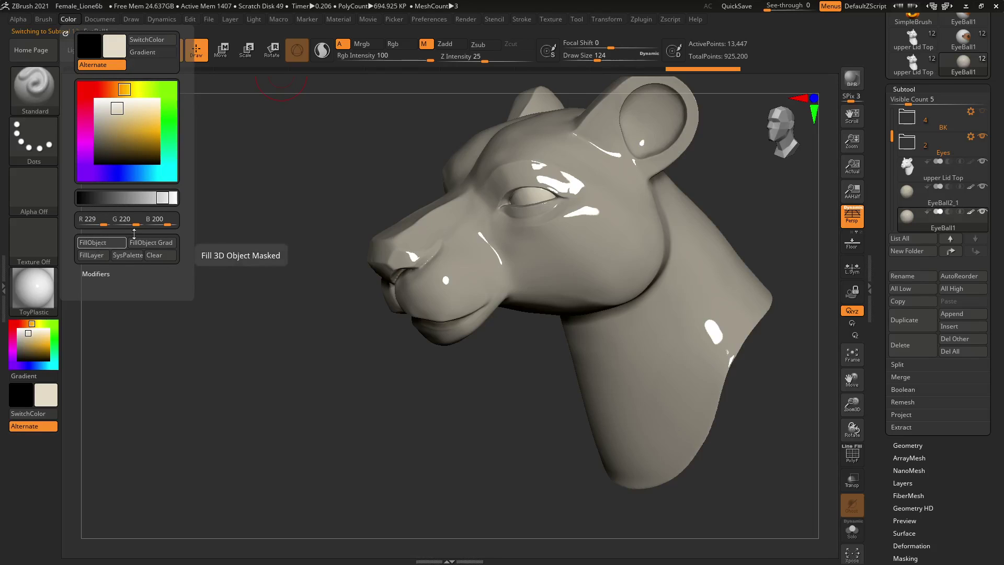
Select EyeBall2_1, choose BasicMaterial, and fill the eyeball with that material
left_click_drag(312, 197, 473, 204)
left_click(479, 203, "alt")
left_click(33, 289)
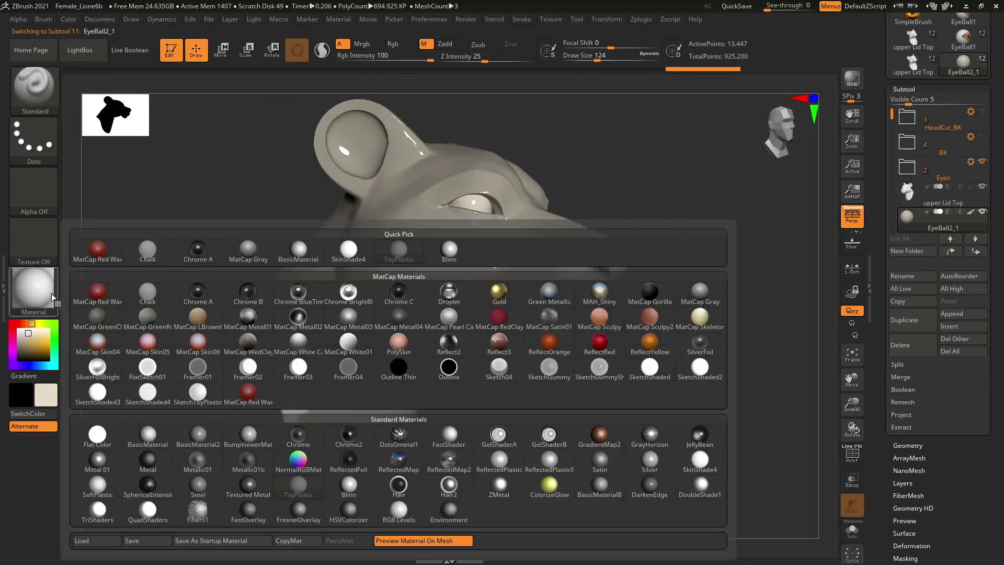
left_click(148, 443)
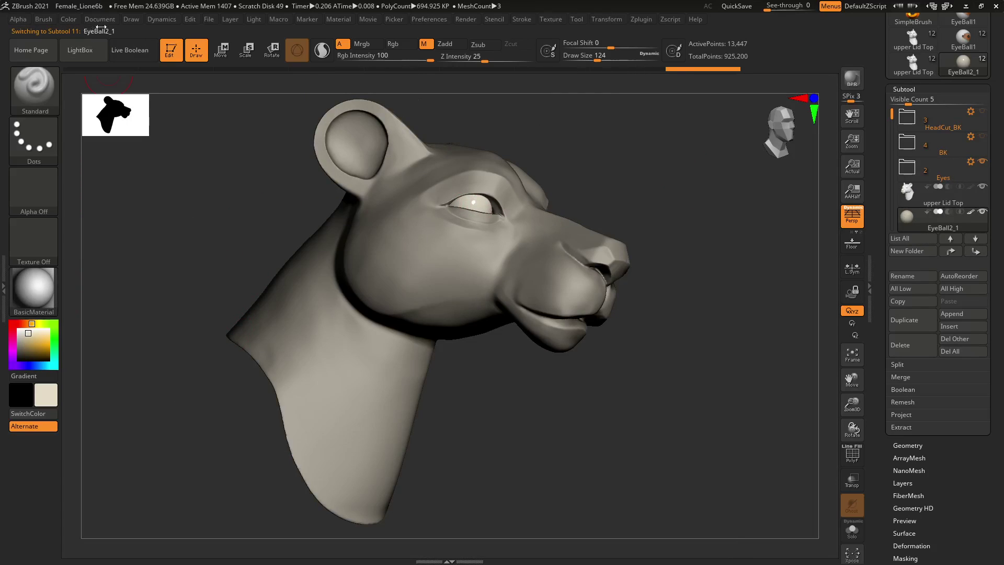
left_click(71, 19)
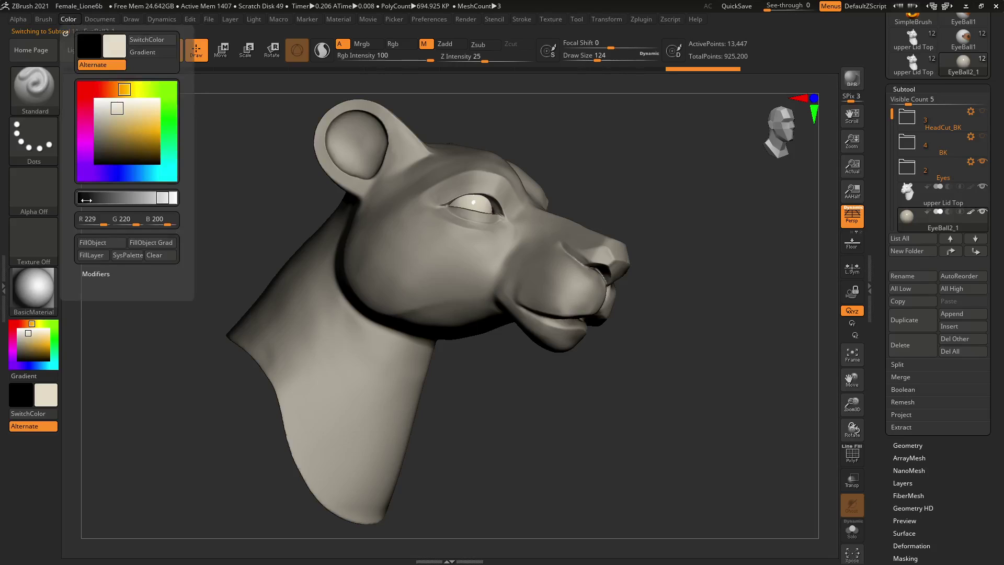
left_click(91, 244)
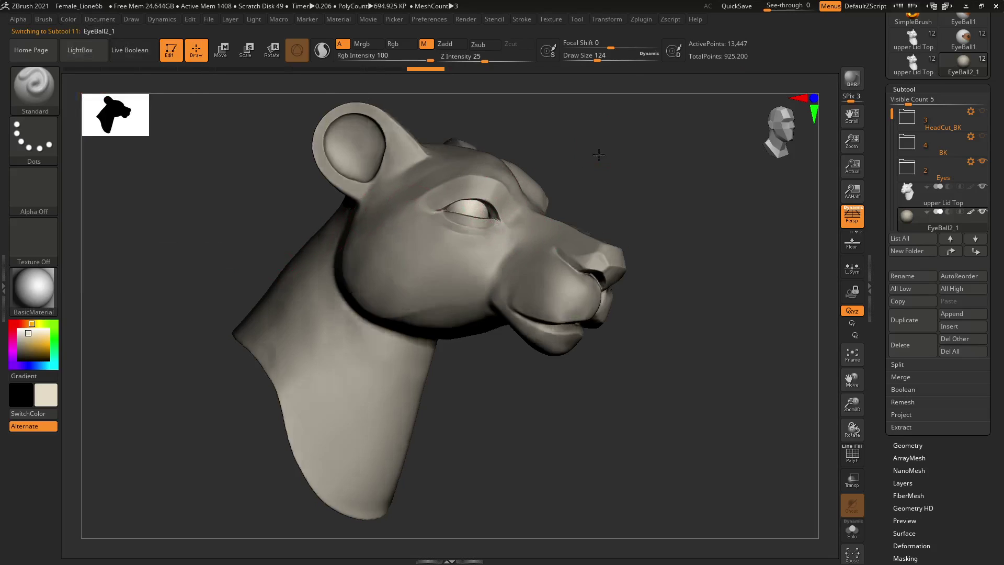
Choose the ToyPlastic material and fill EyeBall2_1 with it
left_click_drag(695, 249, 318, 187, "alt")
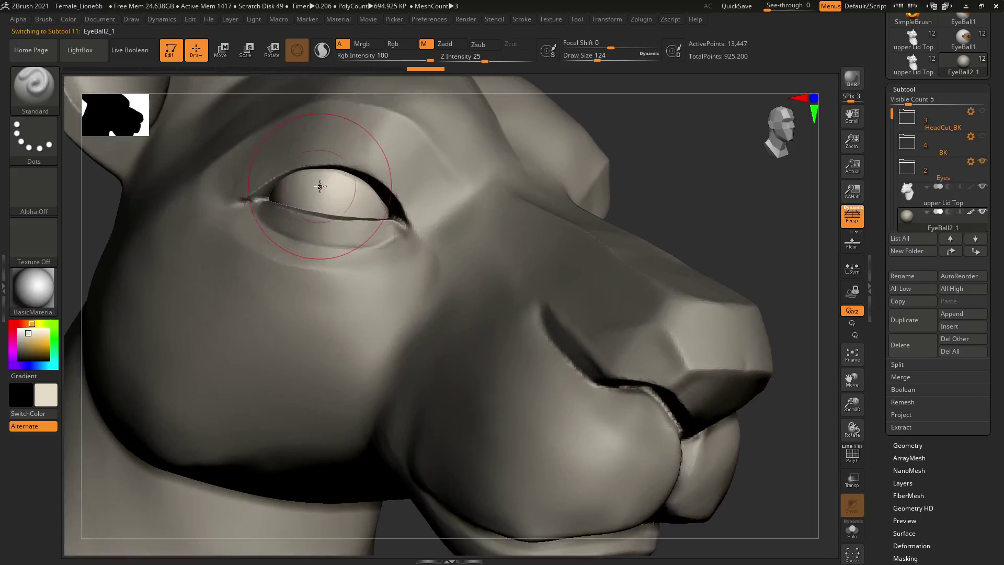
mouse_move(665, 175)
left_mouse_down("alt")
mouse_move(665, 158)
mouse_move(523, 192)
left_mouse_up("alt")
left_click(34, 299)
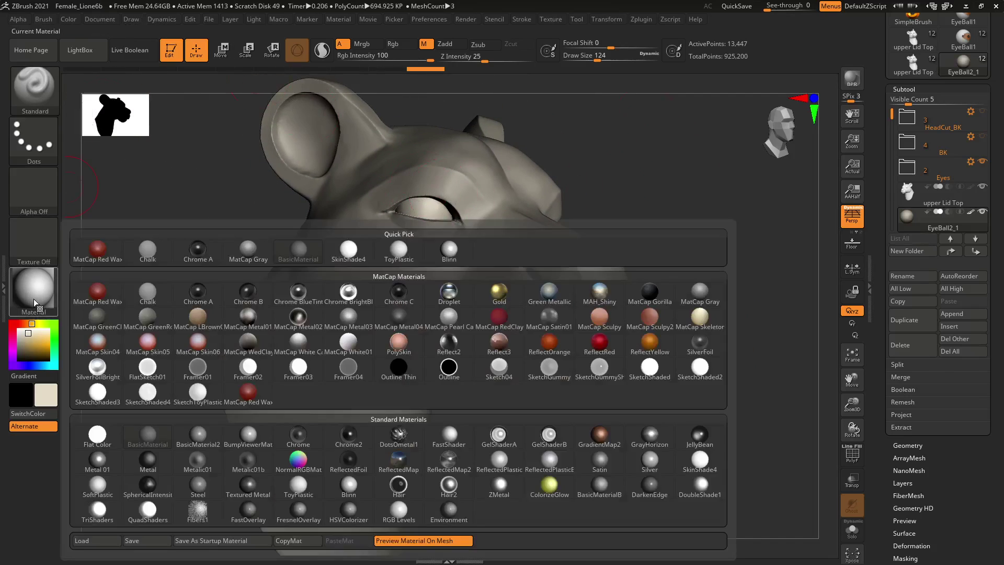
left_click(296, 493)
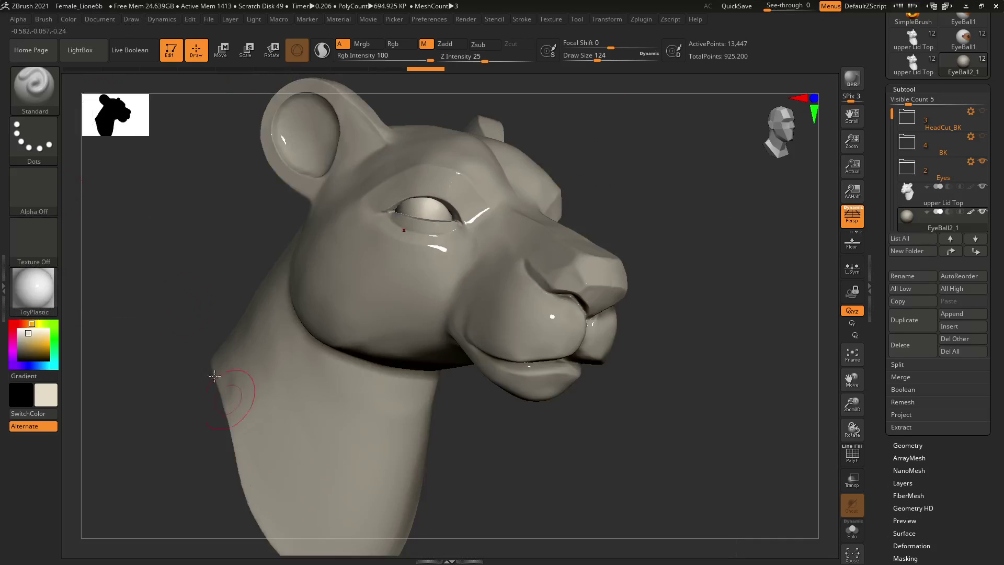
left_click(70, 20)
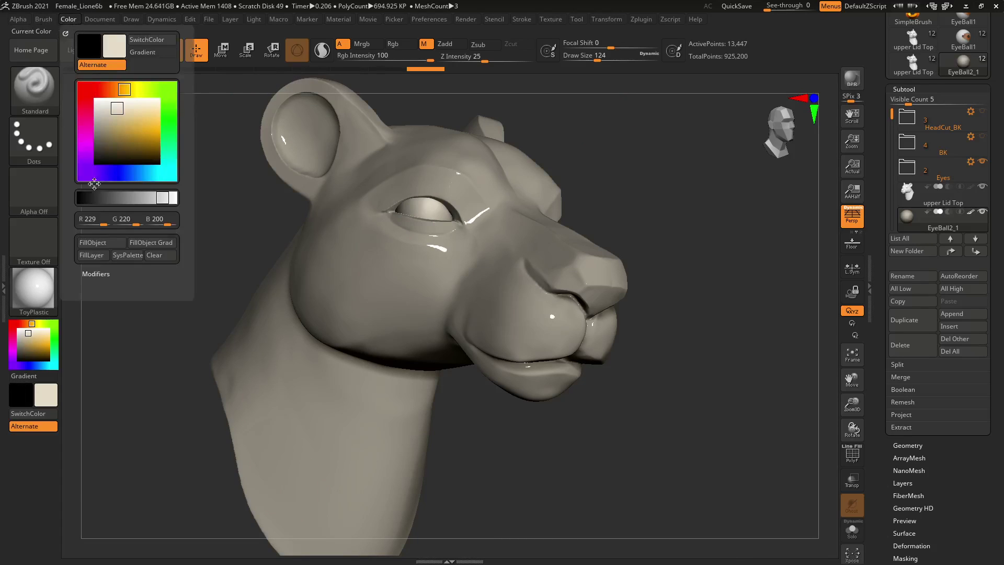
Select the upper Lid Top head subtool and turn on its polypaint display
left_click(511, 173, "alt")
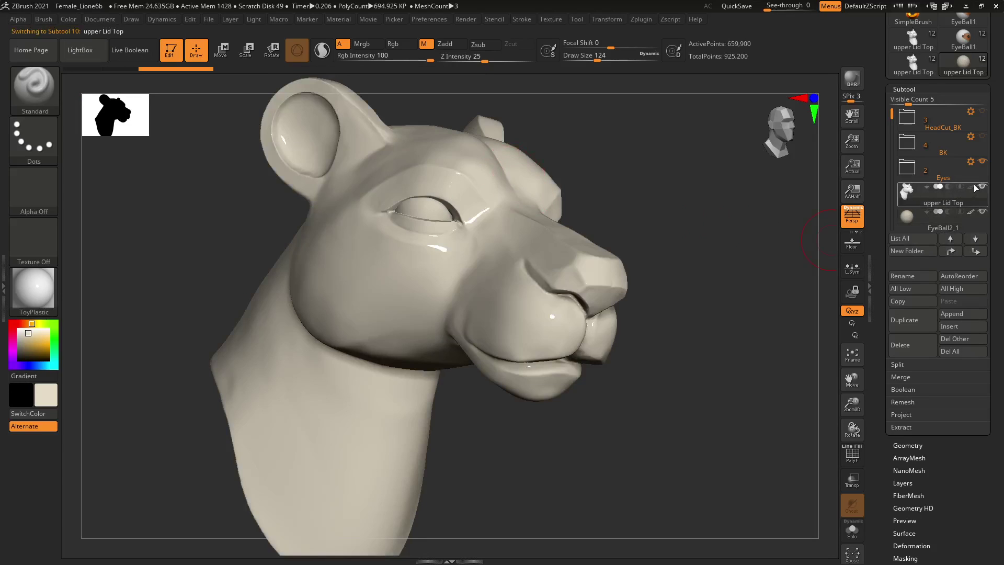
left_click(971, 187)
mouse_move(968, 192)
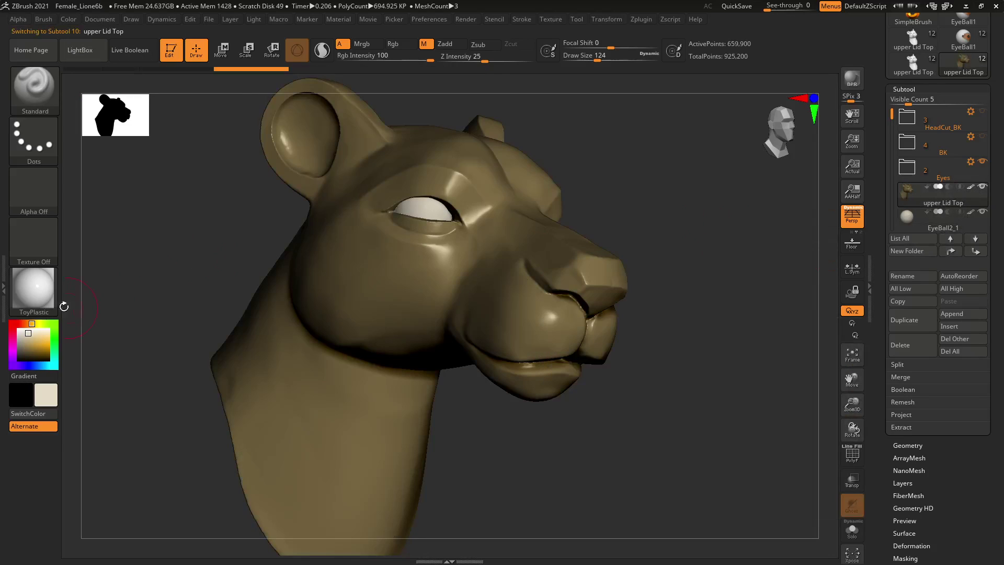
Choose BasicMaterial and fill the upper Lid Top head with that material
left_click(33, 290)
left_click(39, 292)
left_click(150, 434)
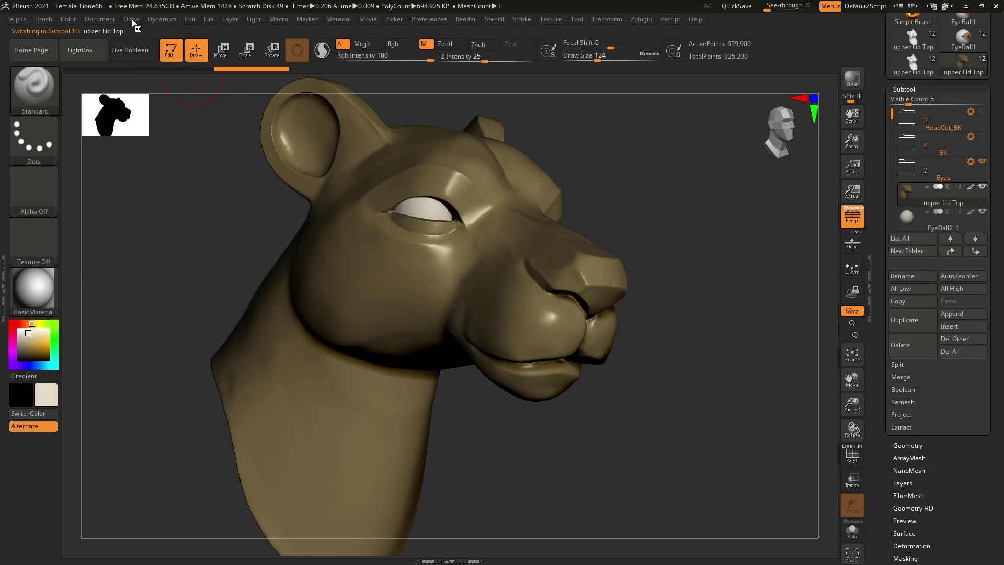
left_click(69, 19)
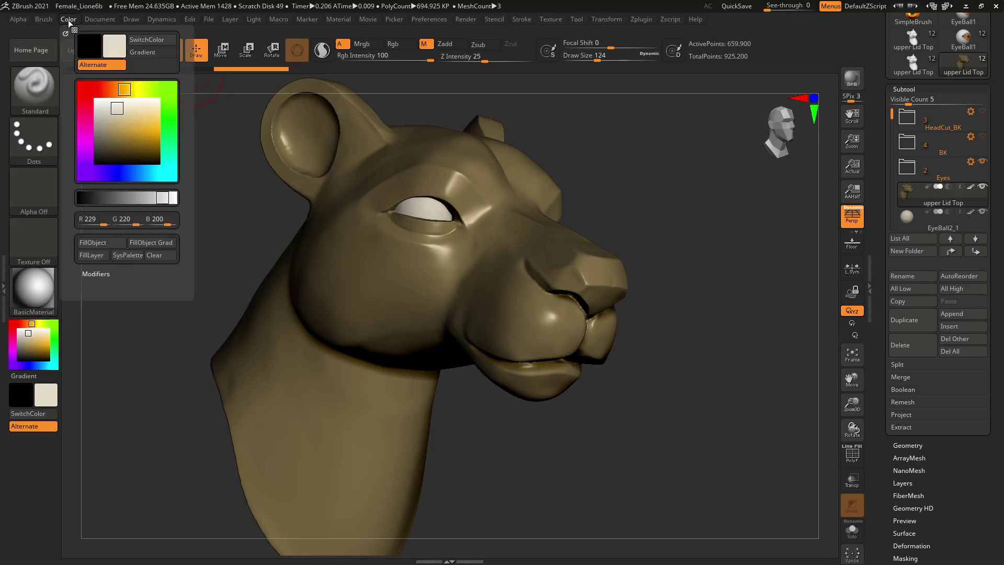
left_click(91, 243)
left_click_drag(713, 275, 478, 399)
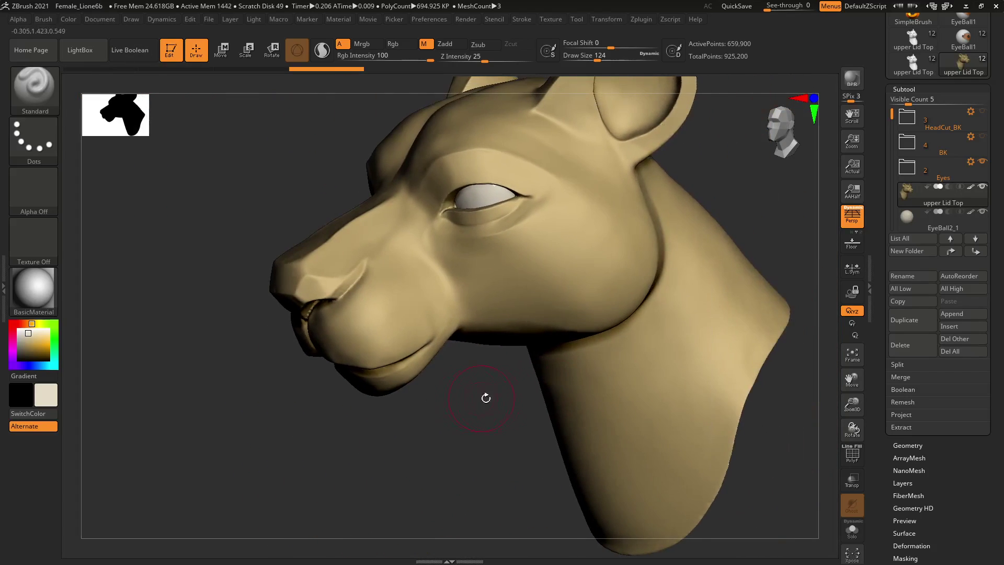
Display the polyframe on the head and examine the mesh density around the face and neck
mouse_move(744, 179)
left_mouse_down()
mouse_move(766, 160)
mouse_move(740, 186)
left_mouse_up()
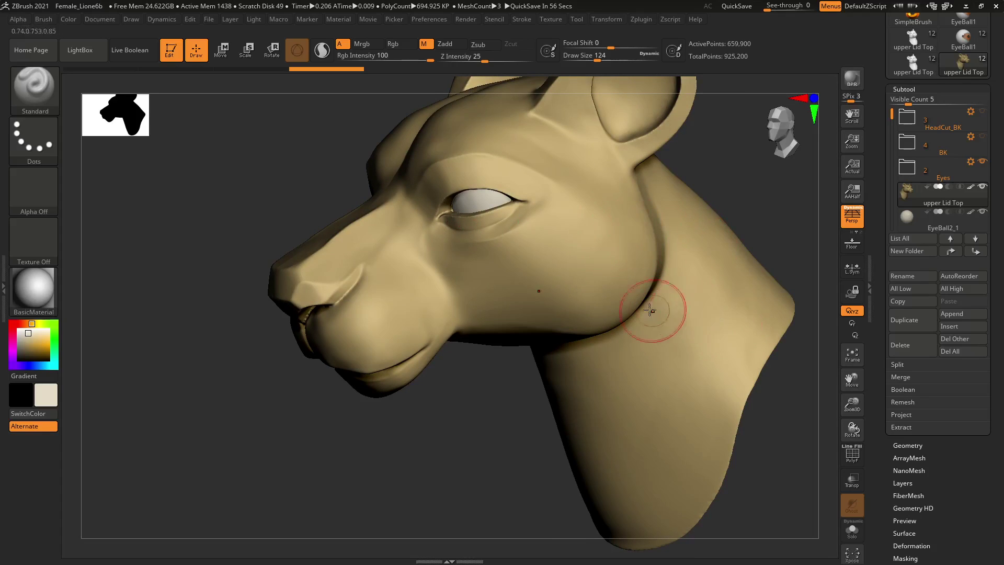
left_click(852, 454)
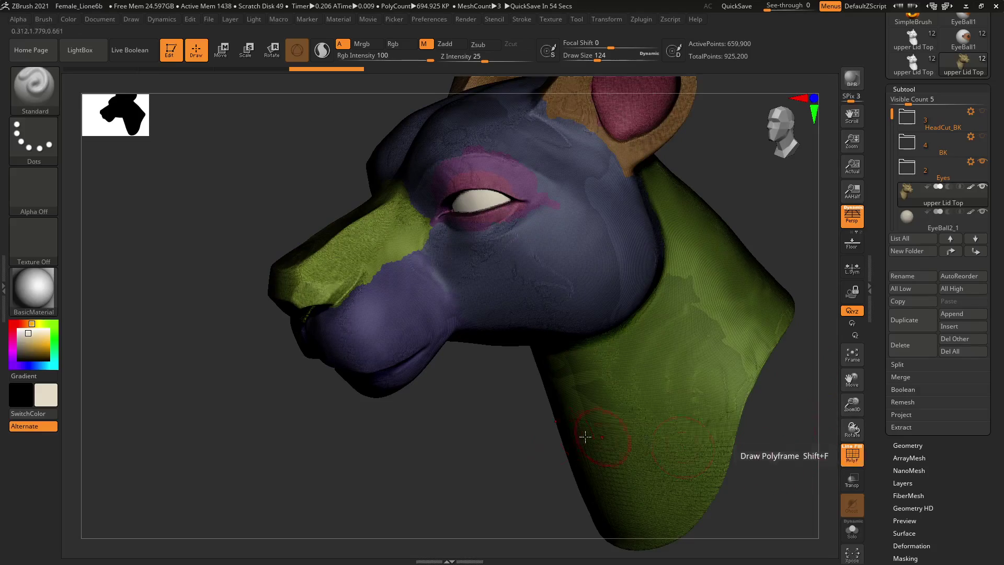
left_click_drag(433, 426, 390, 418)
left_click_drag(418, 401, 447, 398)
mouse_move(713, 386)
left_mouse_down()
mouse_move(655, 394)
mouse_move(649, 385)
left_mouse_up()
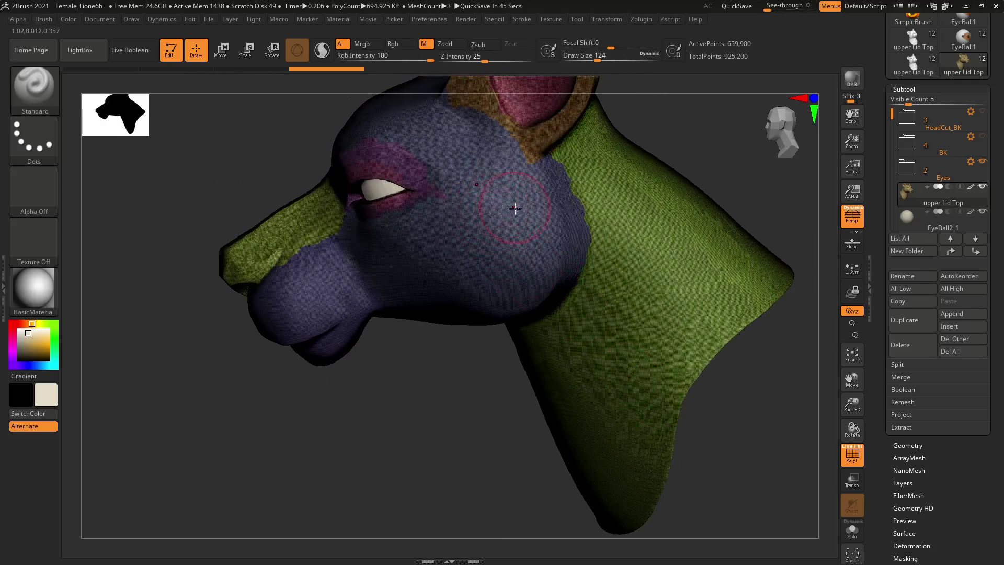
Set the DynaMesh resolution to 600 and remesh the lioness head
left_click(915, 448)
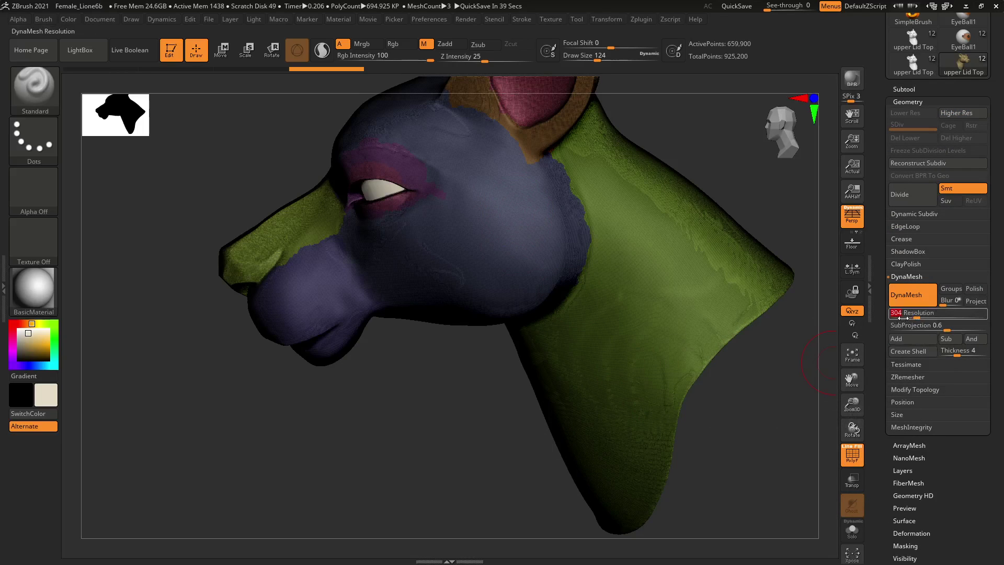
type("00")
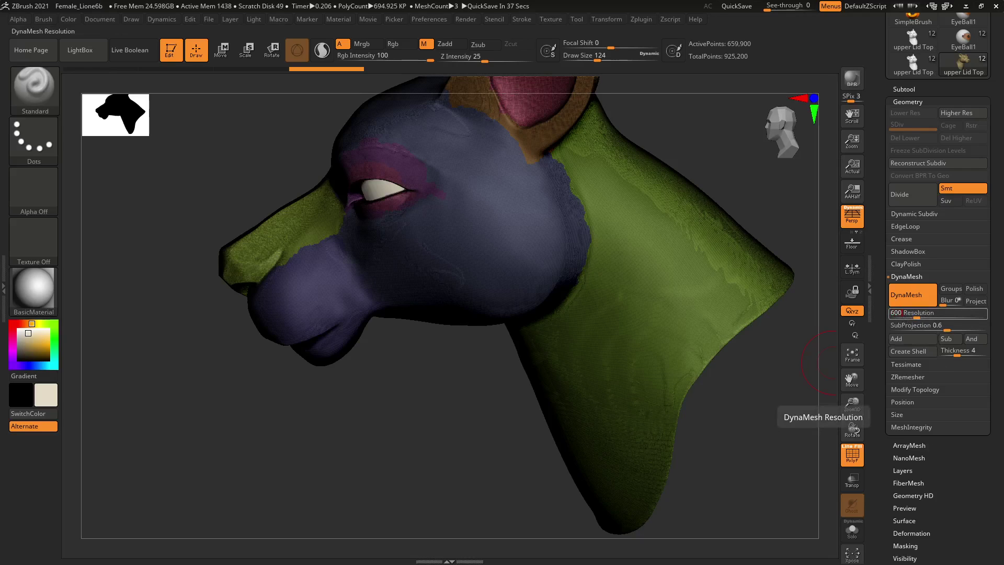
key("Return")
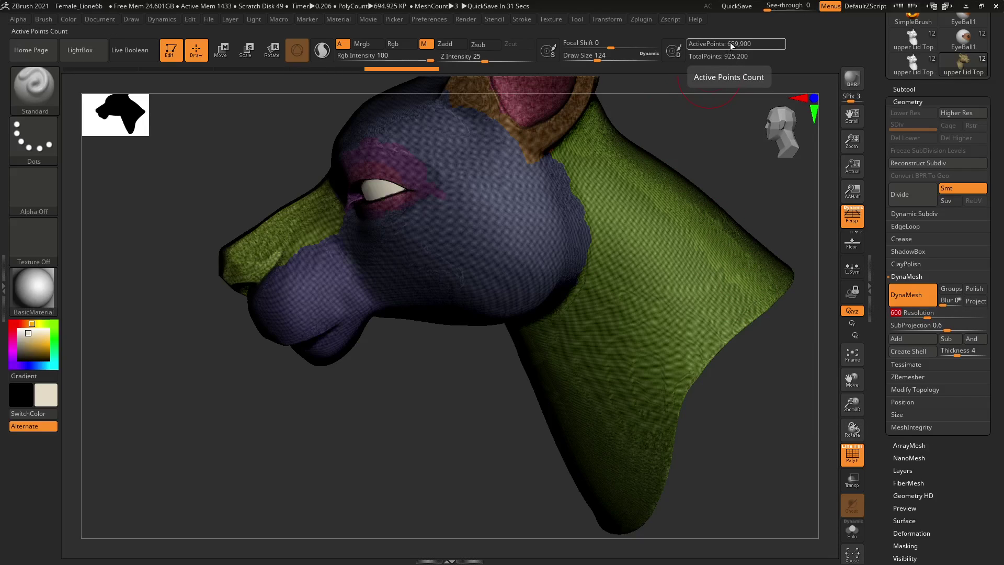
mouse_move(727, 68)
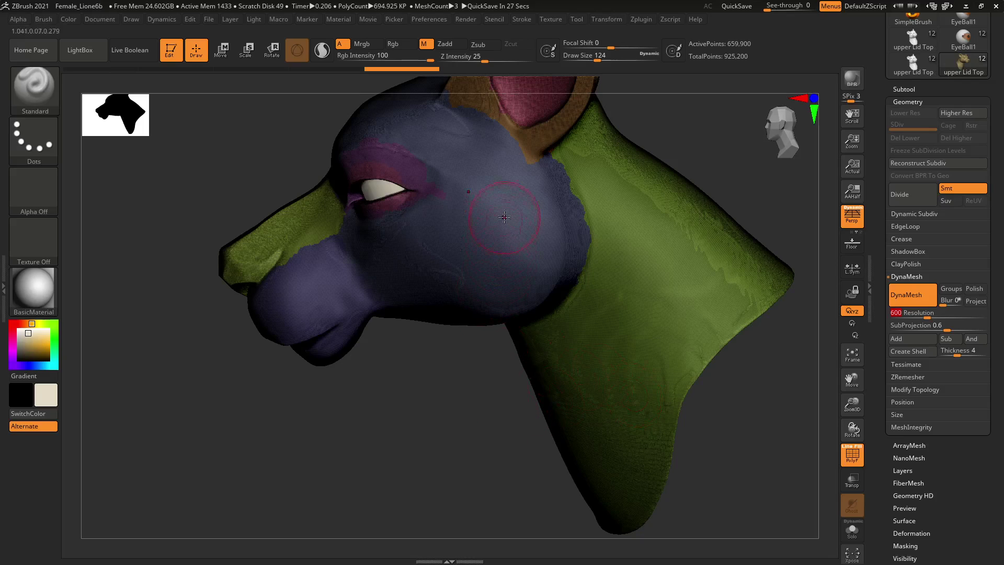
key("shift")
mouse_move(659, 221)
left_mouse_down("shift")
mouse_move(662, 245)
mouse_move(655, 226)
mouse_move(671, 239)
mouse_move(668, 231)
left_mouse_up("shift")
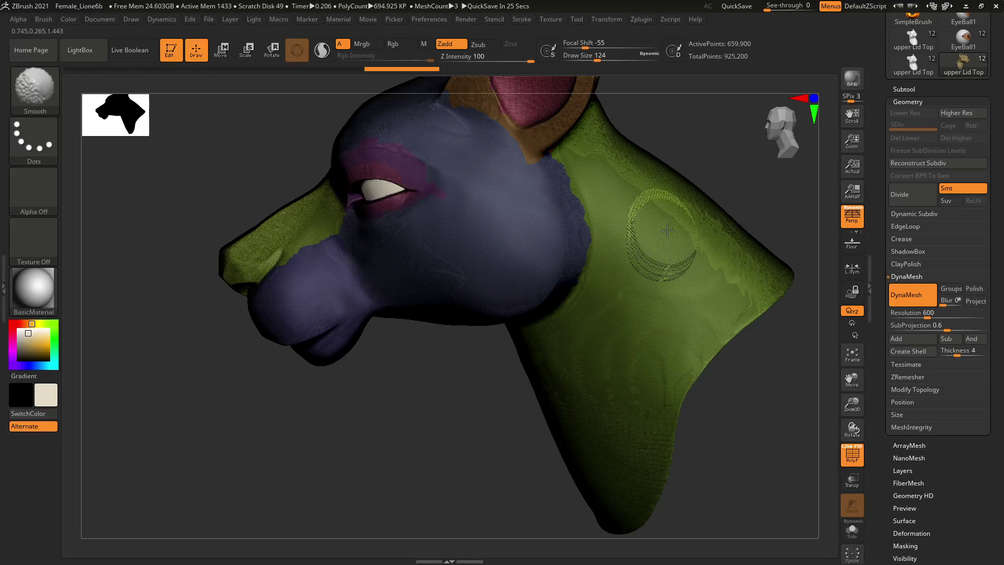
key("ctrl")
left_click_drag(424, 387, 405, 510, "ctrl")
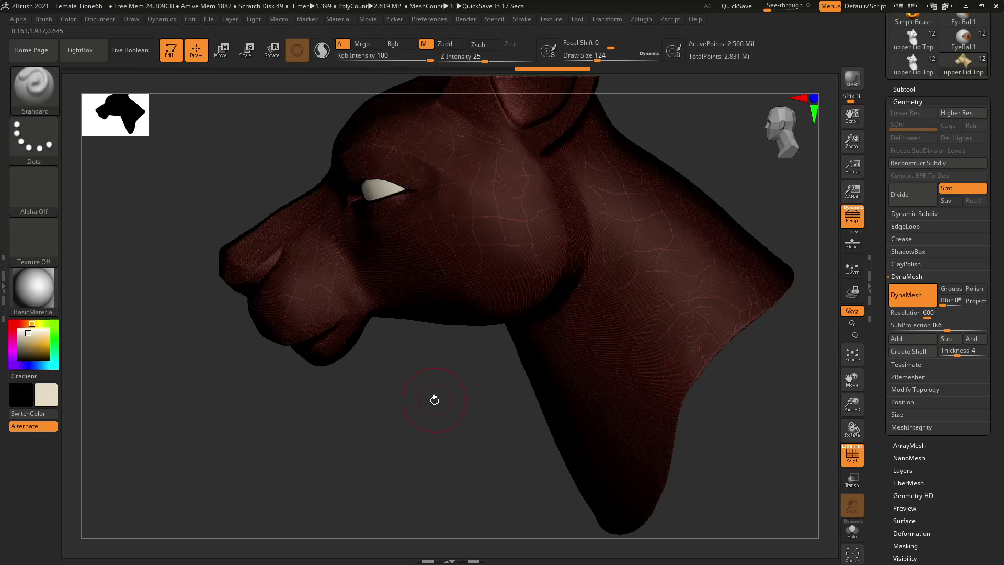
Inspect the remeshed head's wireframe and hide the polyframe
left_click_drag(429, 419, 444, 419)
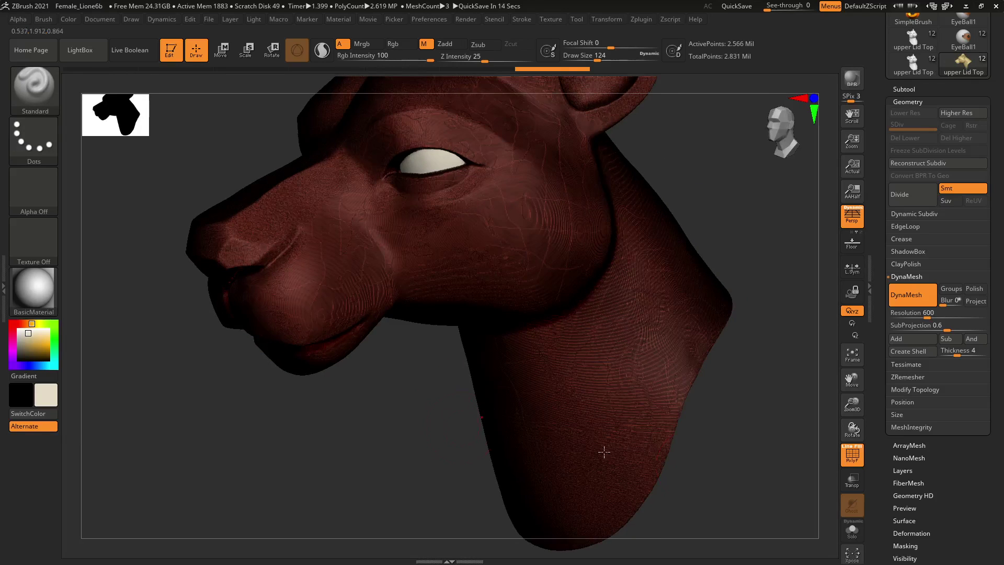
left_click(852, 454)
mouse_move(702, 200)
left_mouse_down("alt")
mouse_move(708, 251)
mouse_move(713, 227)
mouse_move(698, 202)
left_mouse_up("alt")
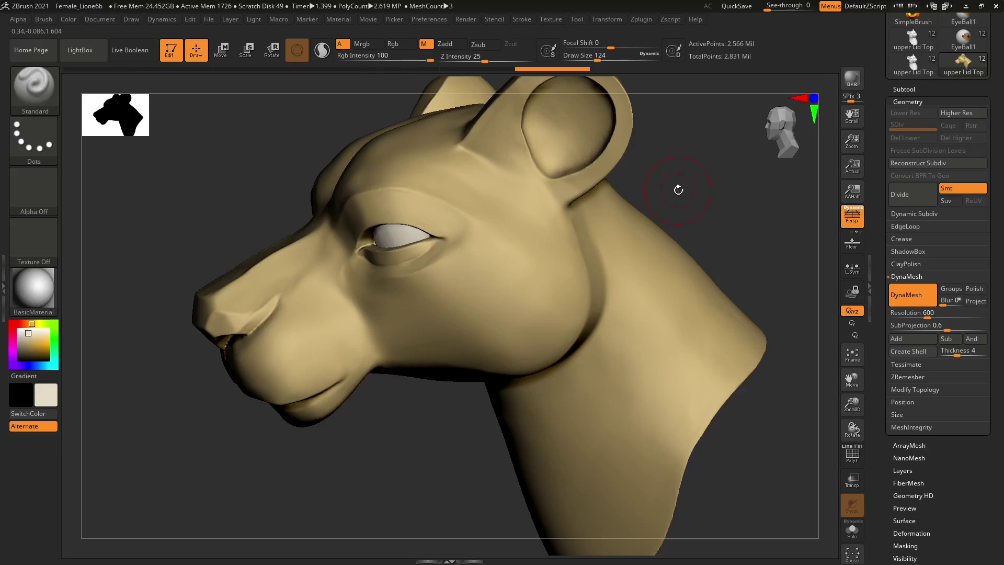
left_click_drag(678, 212, 680, 184)
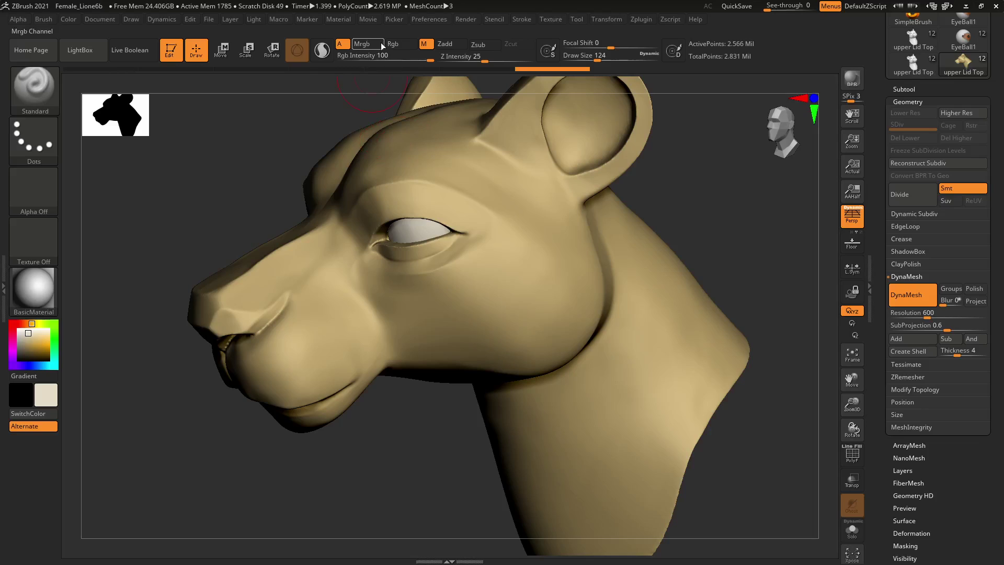
Switch painting to the Rgb channel at intensity 32 and try cream strokes around the eye
left_click(398, 44)
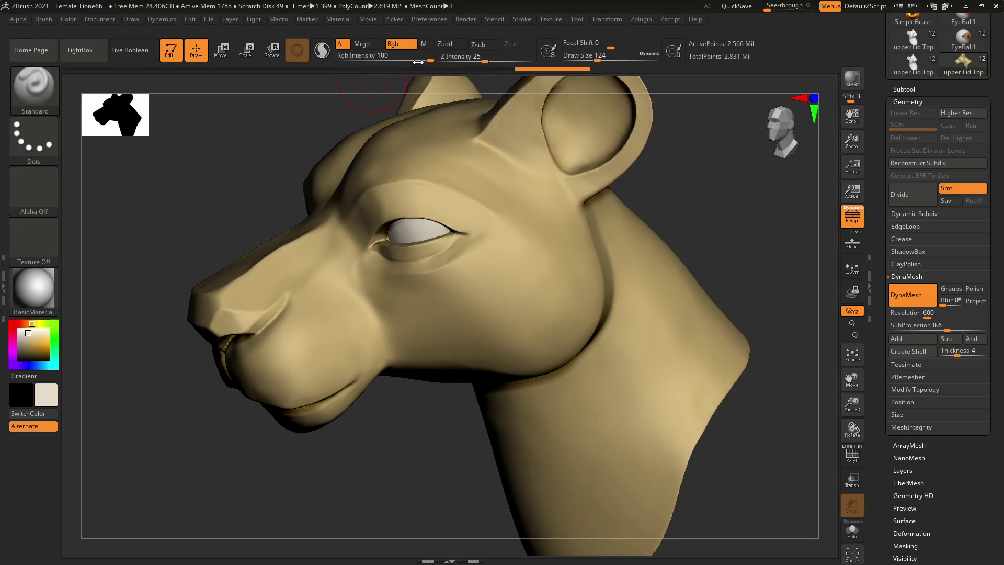
left_click_drag(418, 62, 421, 61)
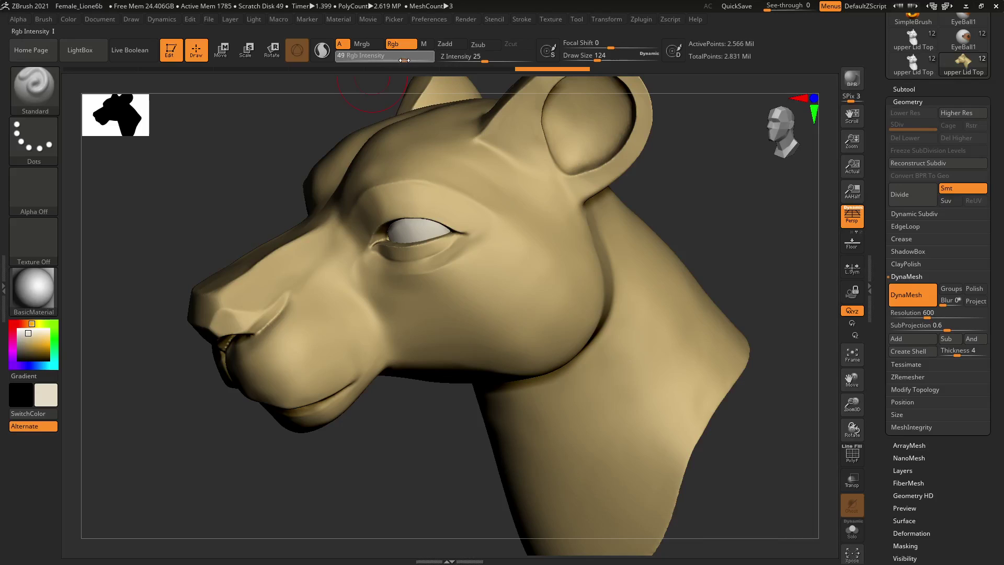
mouse_move(374, 222)
left_mouse_down()
mouse_move(382, 183)
mouse_move(438, 187)
mouse_move(489, 224)
mouse_move(434, 223)
mouse_move(356, 196)
mouse_move(459, 230)
mouse_move(429, 259)
mouse_move(381, 245)
mouse_move(348, 251)
mouse_move(419, 290)
mouse_move(478, 209)
mouse_move(767, 281)
left_mouse_up()
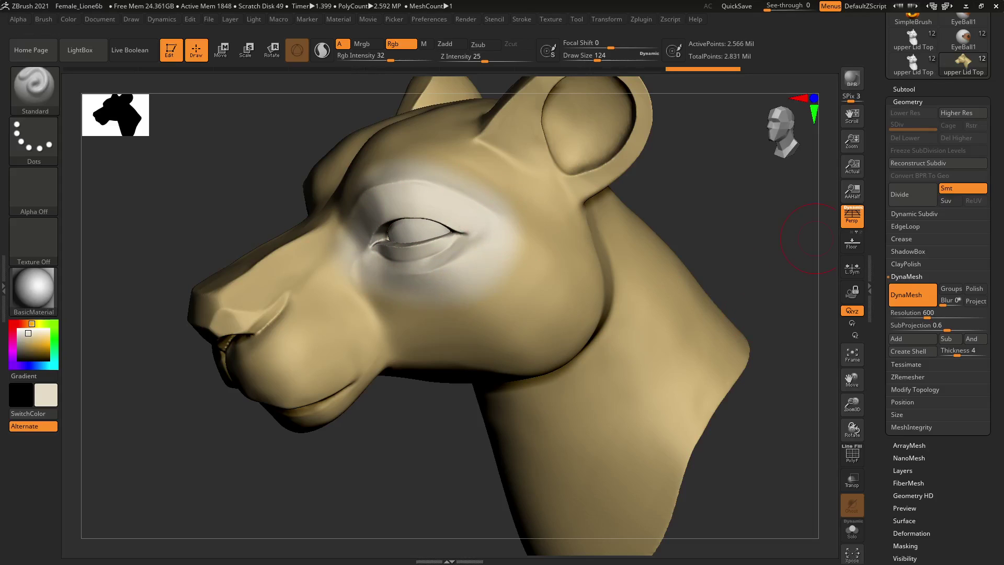
Switch to Chrome to examine the lioness reference photo's facial colouring, and return to ZBrush
key("alt+Tab")
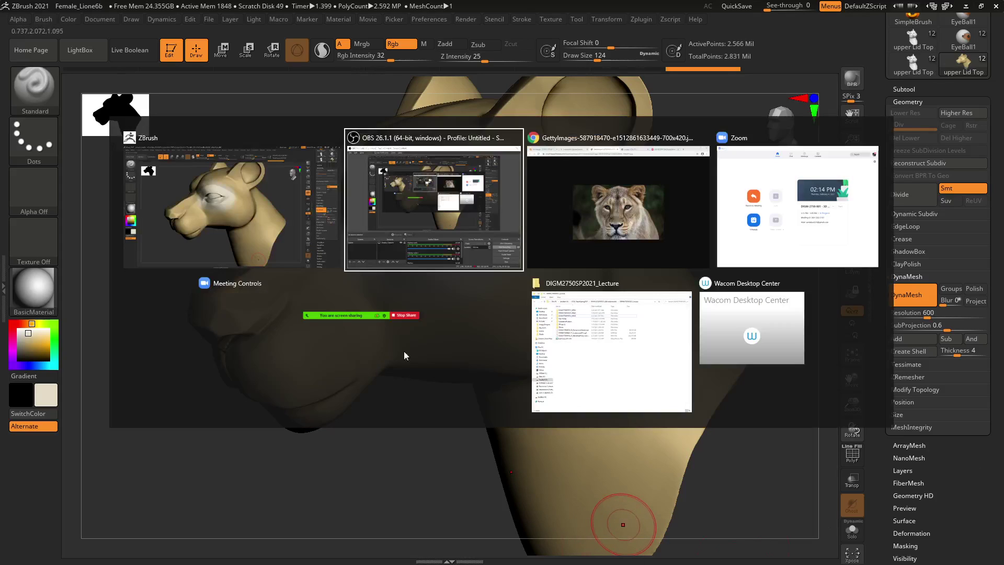
key("Escape")
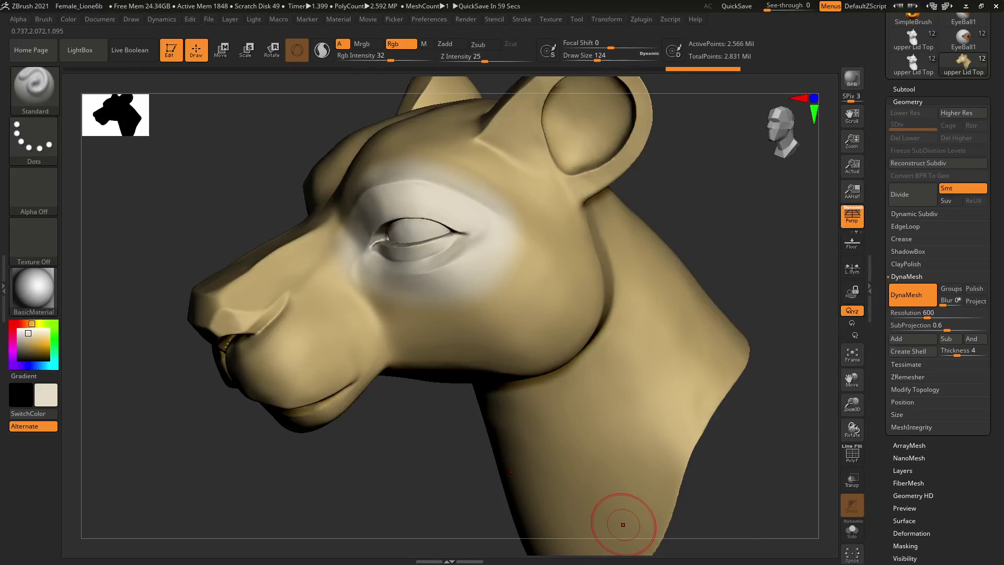
key("alt+Tab")
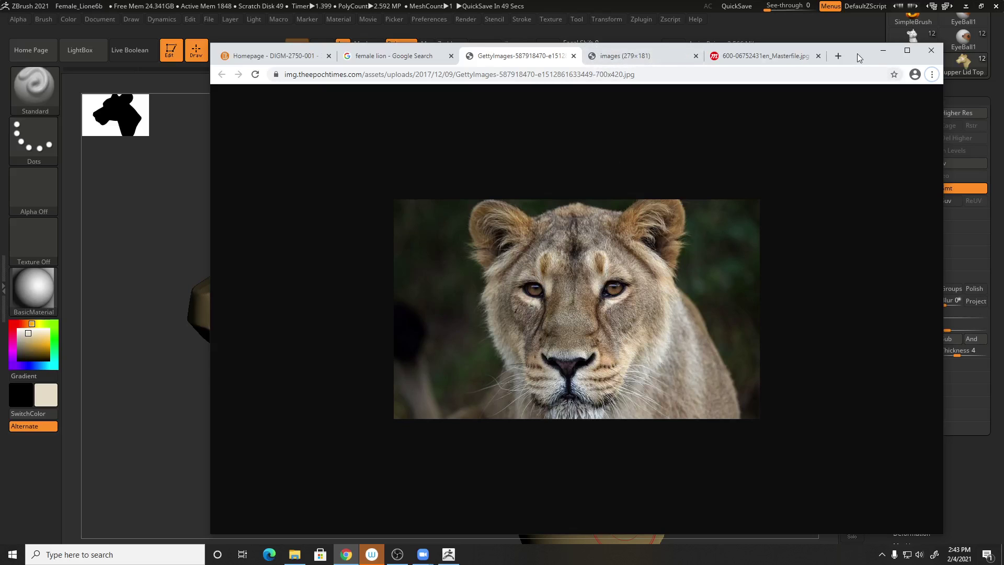
left_click(883, 50)
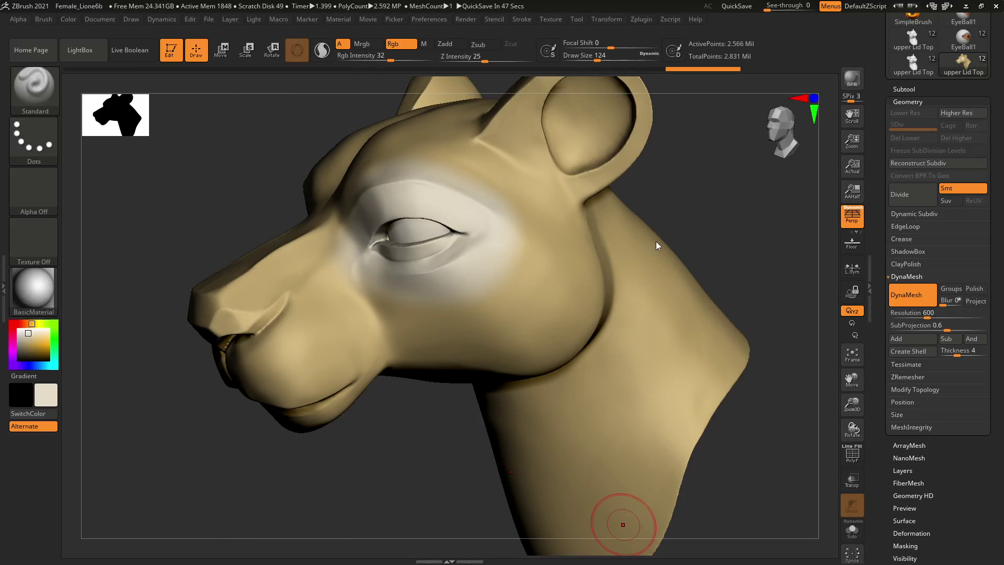
Undo the cream strokes around the eye and repaint cream around both eyes and above the inner brows
key("ctrl+z")
key("ctrl+z")
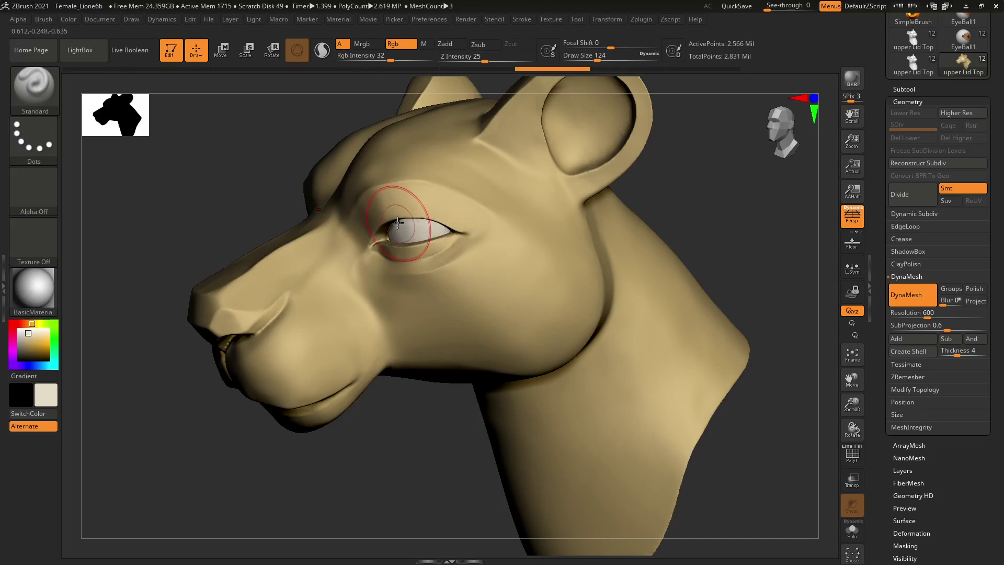
mouse_move(373, 215)
left_mouse_down()
mouse_move(432, 209)
mouse_move(449, 227)
mouse_move(446, 242)
mouse_move(381, 242)
mouse_move(384, 225)
mouse_move(367, 247)
left_mouse_up()
left_click_drag(676, 191, 727, 182)
left_click_drag(590, 242, 610, 233)
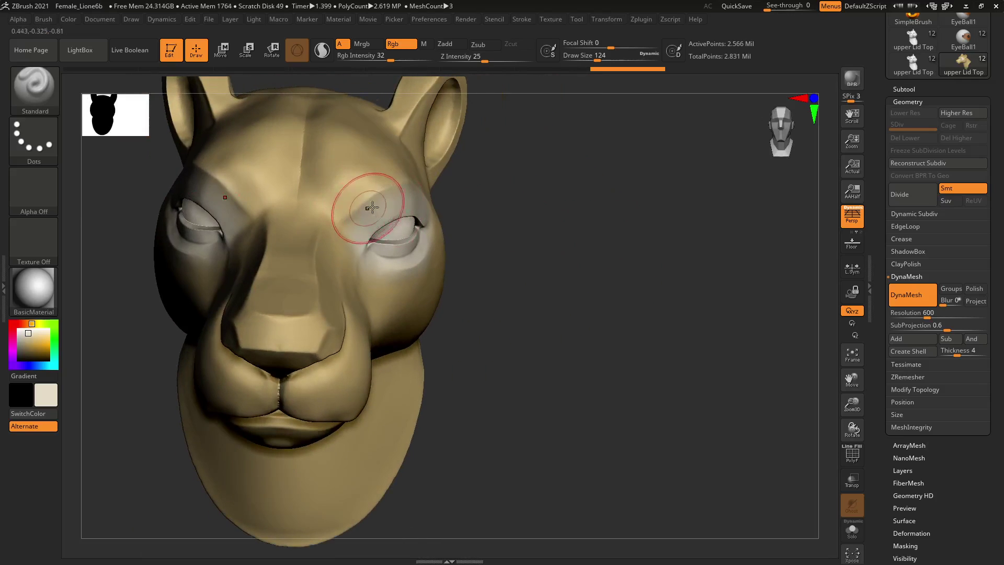
left_click(610, 21)
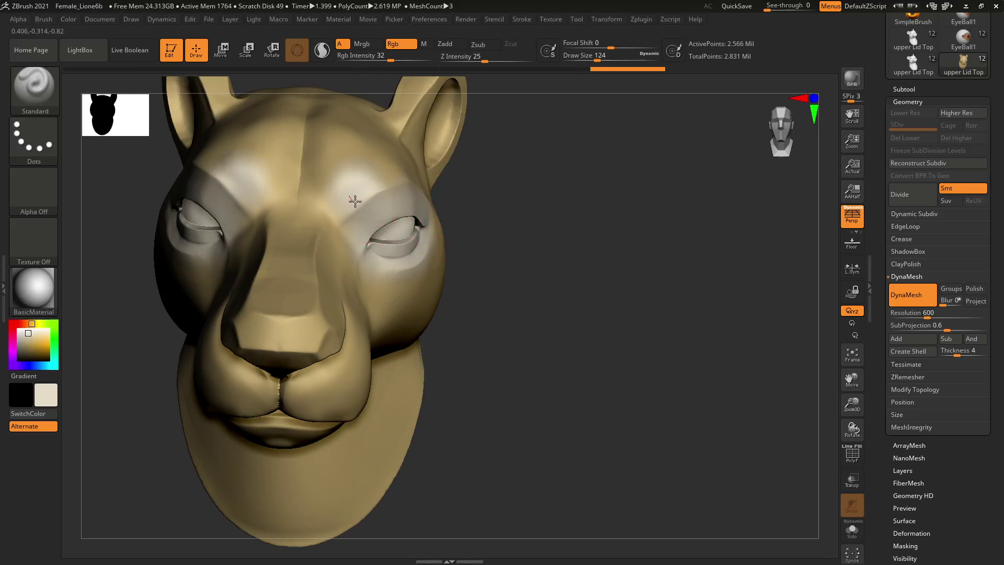
Paint cream over the nose tip and the front of the muzzle around the mouth
left_click_drag(488, 221, 675, 264)
left_click_drag(516, 255, 481, 259)
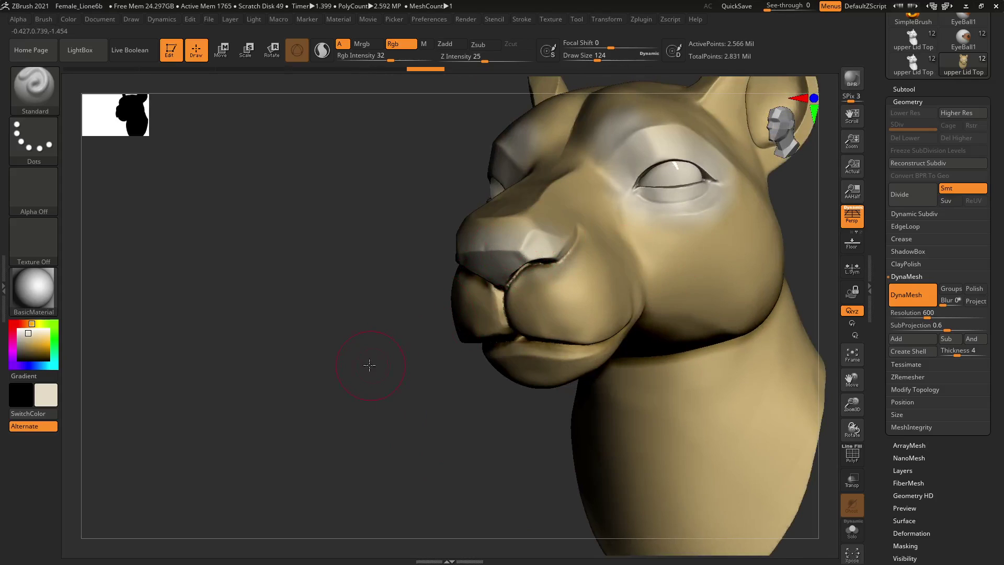
left_click_drag(370, 363, 393, 309)
mouse_move(452, 215)
left_mouse_down()
mouse_move(469, 243)
mouse_move(544, 242)
left_mouse_up()
mouse_move(419, 331)
left_mouse_down()
mouse_move(457, 295)
mouse_move(455, 280)
mouse_move(417, 289)
mouse_move(414, 309)
mouse_move(443, 304)
mouse_move(405, 298)
mouse_move(573, 325)
mouse_move(546, 343)
mouse_move(481, 340)
left_mouse_up()
Enlarge the brush to draw size 372, lower the Rgb intensity to 10 and brush soft cream over the cheek
key("f")
left_click_drag(408, 326, 385, 332)
key("s")
left_click_drag(597, 247, 622, 251)
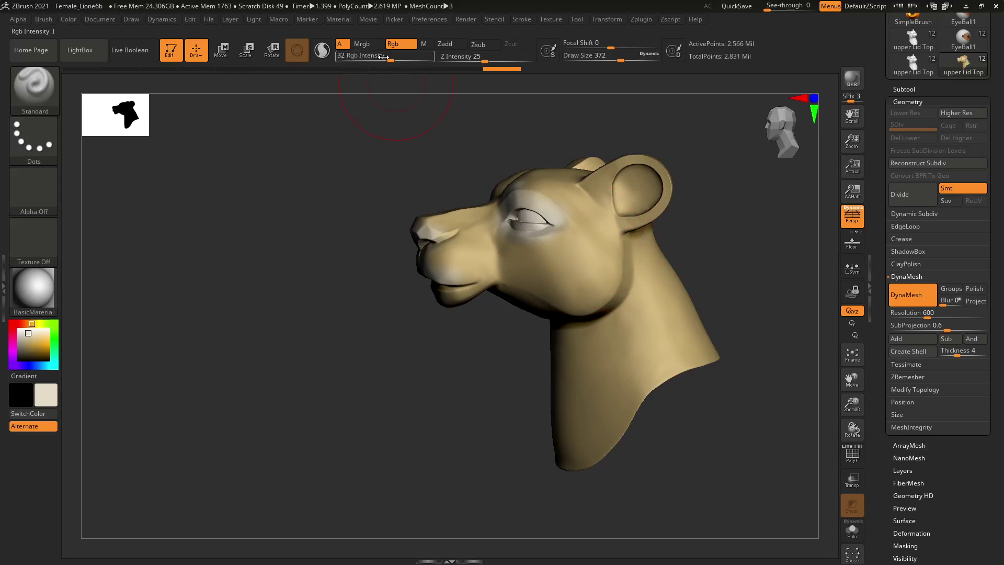
left_click_drag(382, 63, 366, 62)
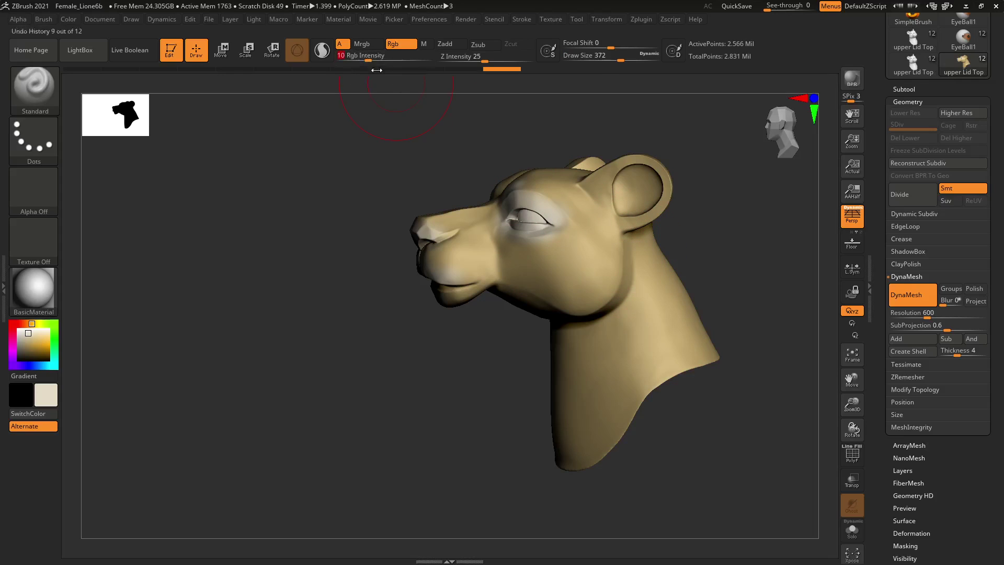
left_click_drag(619, 250, 618, 270)
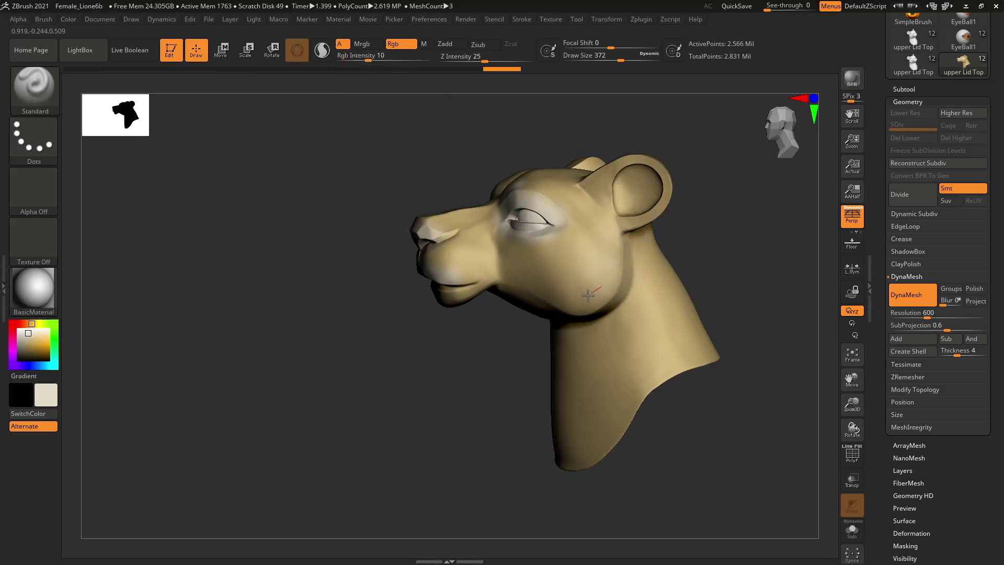
left_click_drag(539, 303, 511, 345)
right_click_drag(511, 345, 538, 314)
mouse_move(538, 314)
left_mouse_down()
mouse_move(562, 287)
mouse_move(617, 285)
left_mouse_up()
Brush soft cream over the lower jaw, chin and front of the neck
mouse_move(701, 329)
right_mouse_down()
mouse_move(733, 336)
mouse_move(598, 352)
right_mouse_up()
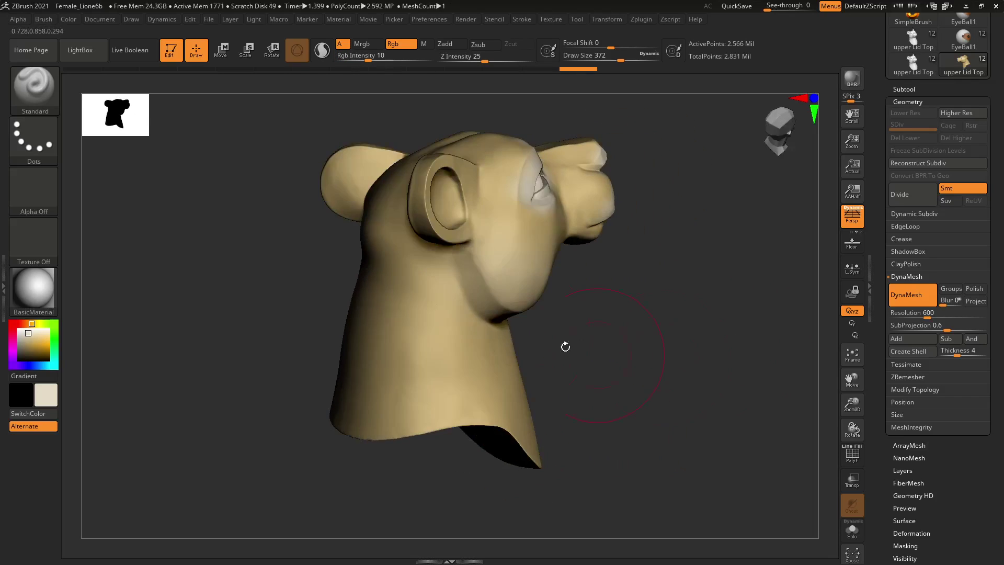
left_click_drag(483, 269, 620, 354)
mouse_move(621, 354)
right_mouse_down()
mouse_move(588, 359)
mouse_move(598, 359)
mouse_move(596, 342)
mouse_move(587, 400)
mouse_move(617, 366)
mouse_move(617, 331)
mouse_move(627, 352)
mouse_move(617, 361)
mouse_move(536, 376)
mouse_move(561, 398)
mouse_move(580, 394)
right_mouse_up()
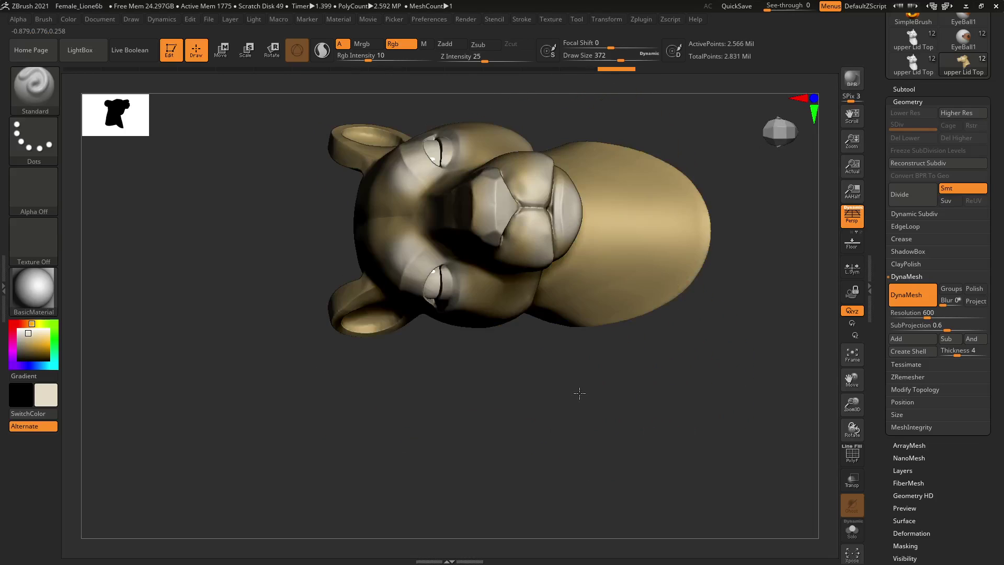
mouse_move(657, 383)
right_mouse_down()
mouse_move(710, 246)
mouse_move(668, 293)
mouse_move(682, 313)
mouse_move(573, 310)
mouse_move(654, 356)
mouse_move(554, 322)
right_mouse_up()
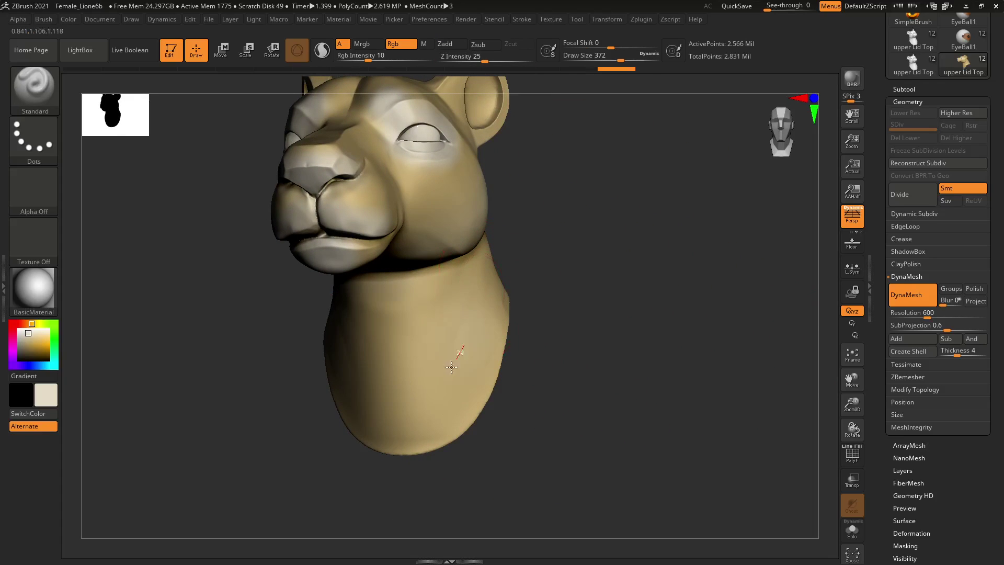
right_click_drag(617, 325, 602, 259)
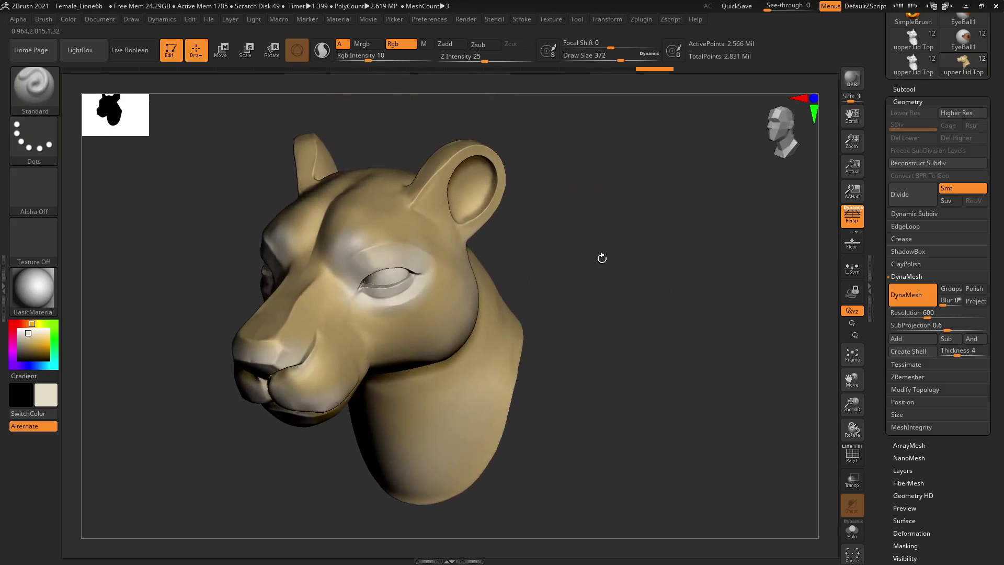
Reduce the draw size to 177 and paint cream inside the ears
key("s")
left_click_drag(474, 192, 458, 198)
left_click_drag(567, 231, 601, 280)
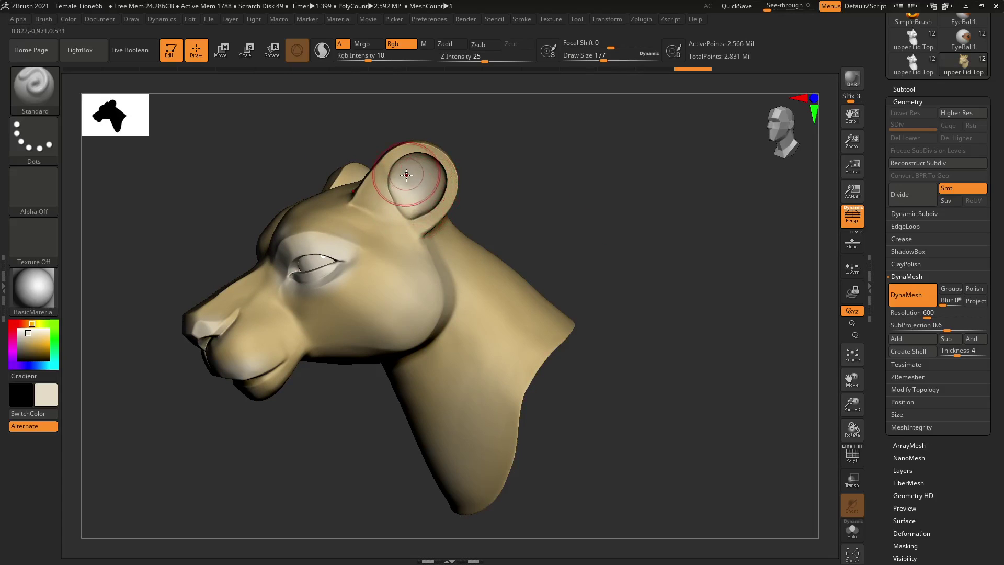
left_click_drag(617, 249, 664, 242)
Lower the Rgb intensity to 4 and brush faint cream over the forehead between the brows and ears
left_click_drag(590, 197, 576, 272)
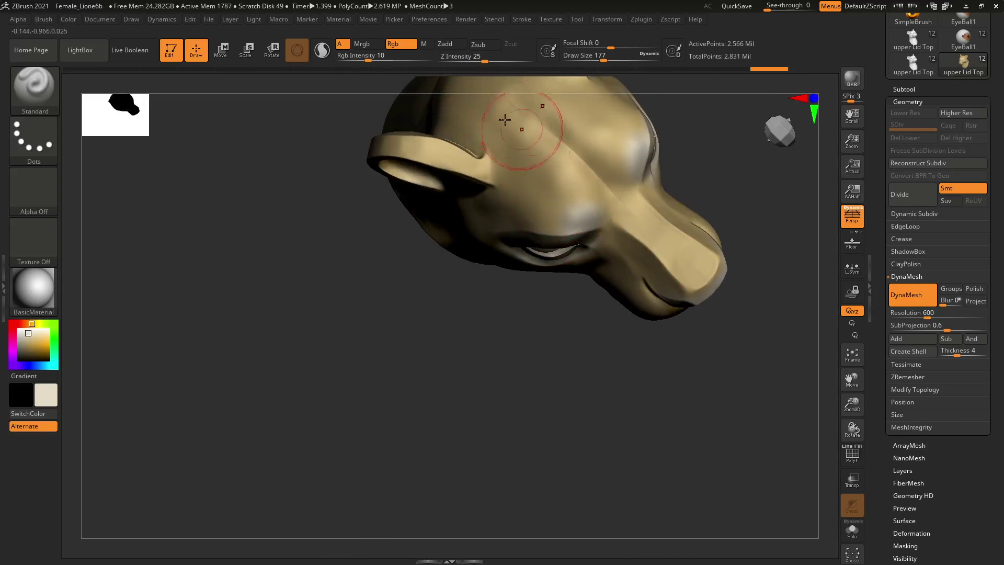
left_click_drag(367, 55, 357, 56)
left_click_drag(354, 255, 478, 325)
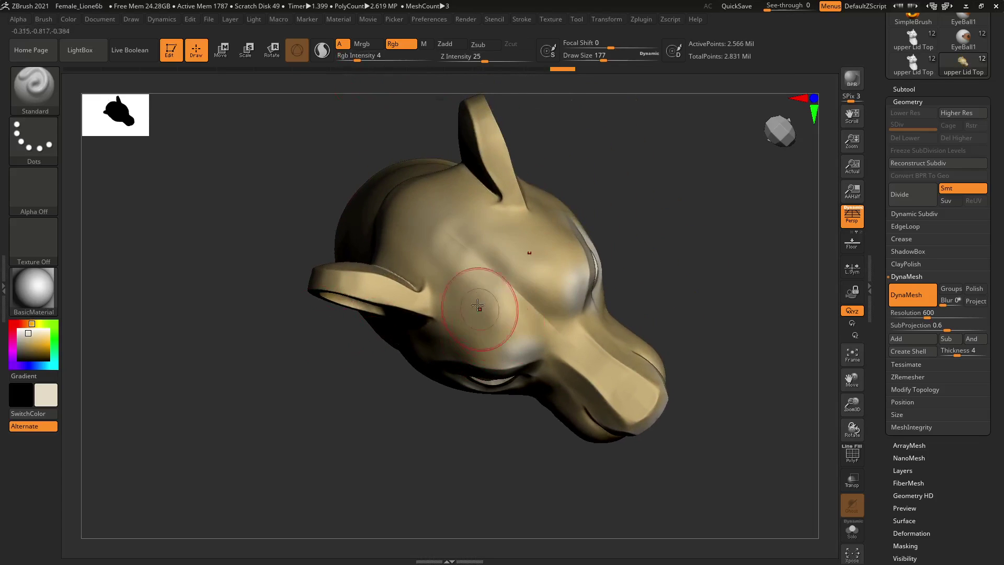
Brush faint cream over the lower cheeks and along the sides of the mouth
mouse_move(523, 432)
left_mouse_down()
mouse_move(508, 371)
mouse_move(610, 328)
mouse_move(643, 157)
mouse_move(628, 314)
mouse_move(587, 317)
mouse_move(529, 389)
left_mouse_up()
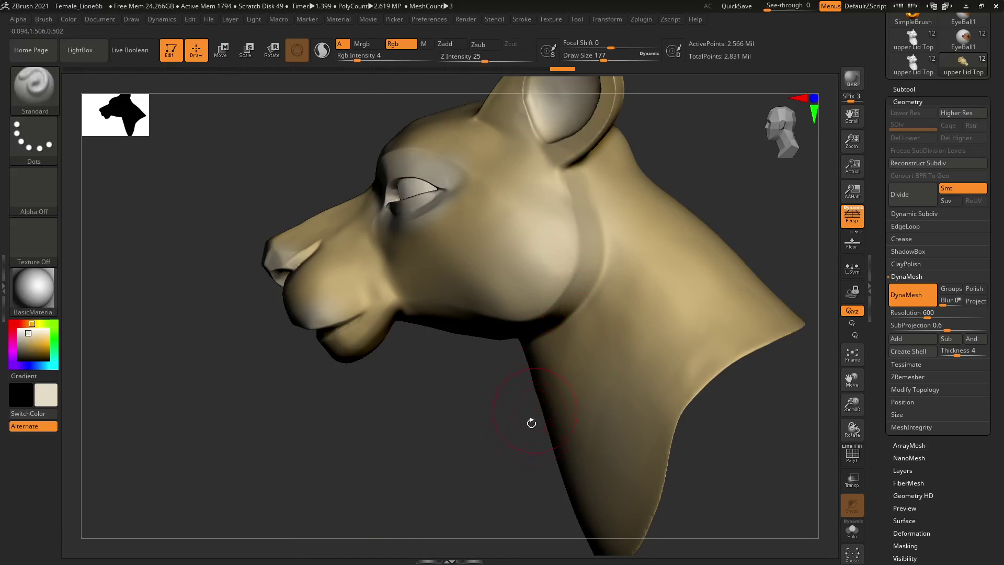
left_click_drag(477, 410, 490, 387)
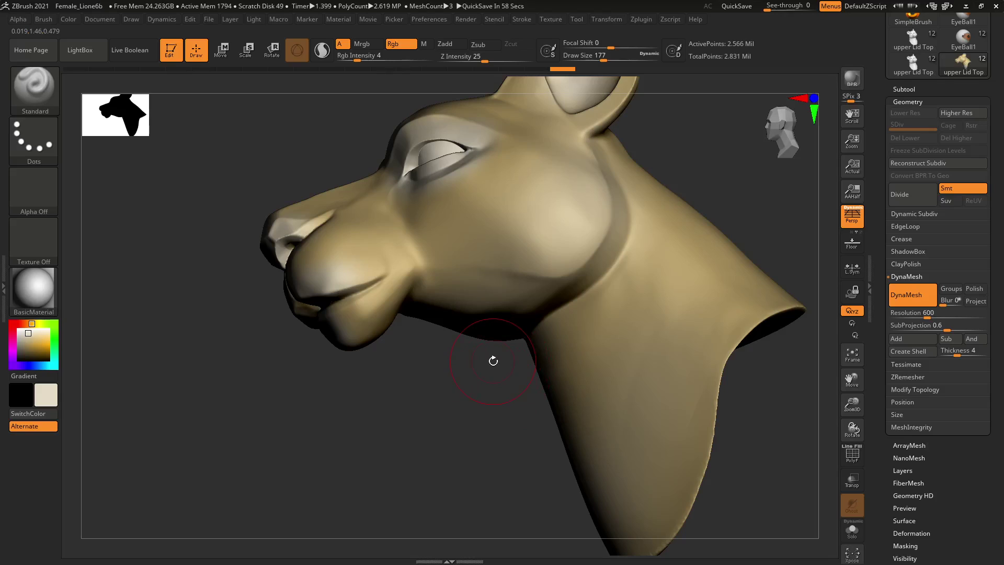
left_click_drag(366, 361, 410, 314)
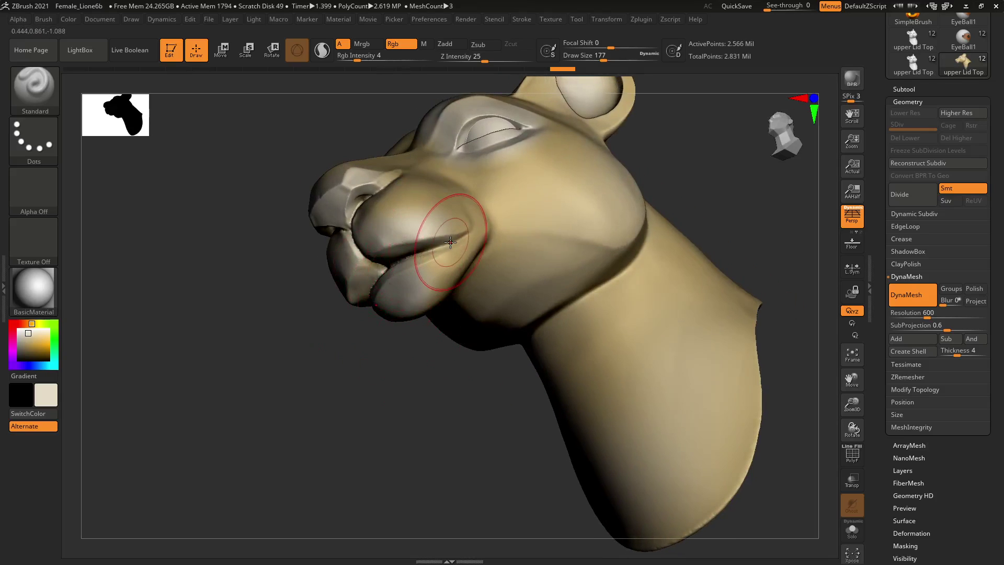
Change the paint colour from cream to a muted reddish brown
left_click_drag(479, 456, 500, 472)
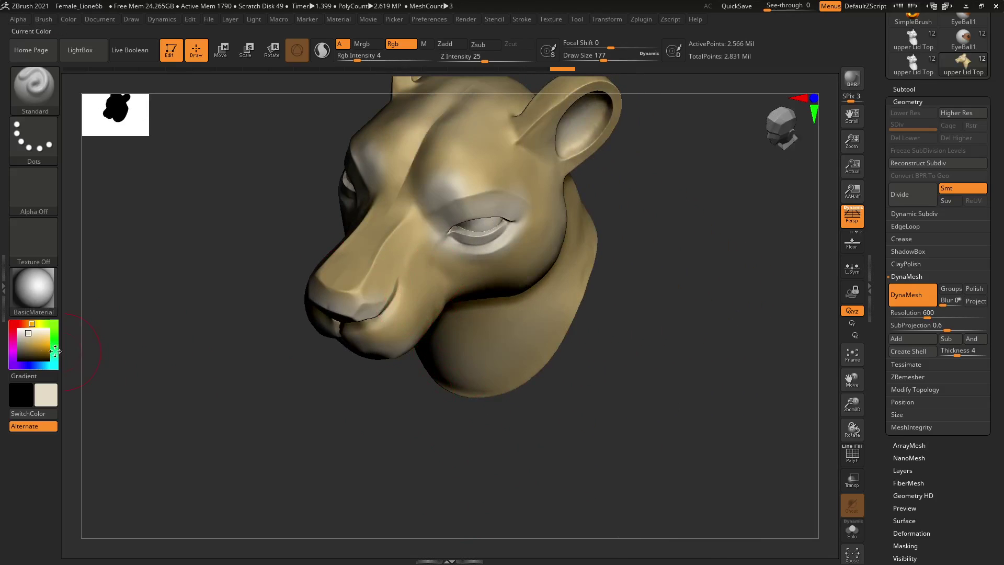
left_click(32, 349)
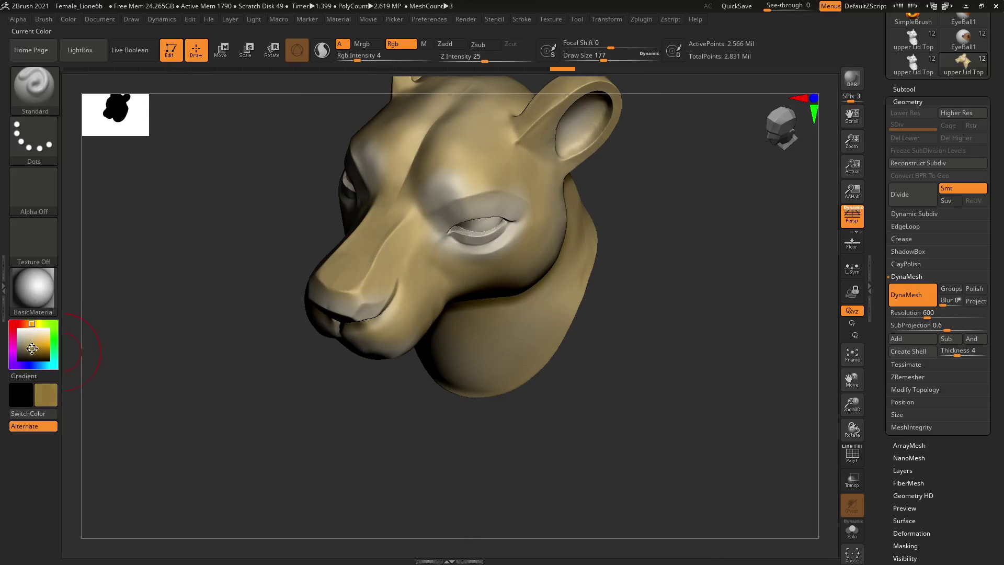
left_click(24, 324)
left_click_drag(31, 340, 30, 348)
Set the draw size to 56 and the Rgb intensity to 23, and paint reddish brown into the inner eye corner
mouse_move(540, 430)
left_mouse_down()
mouse_move(539, 441)
mouse_move(544, 417)
left_mouse_up()
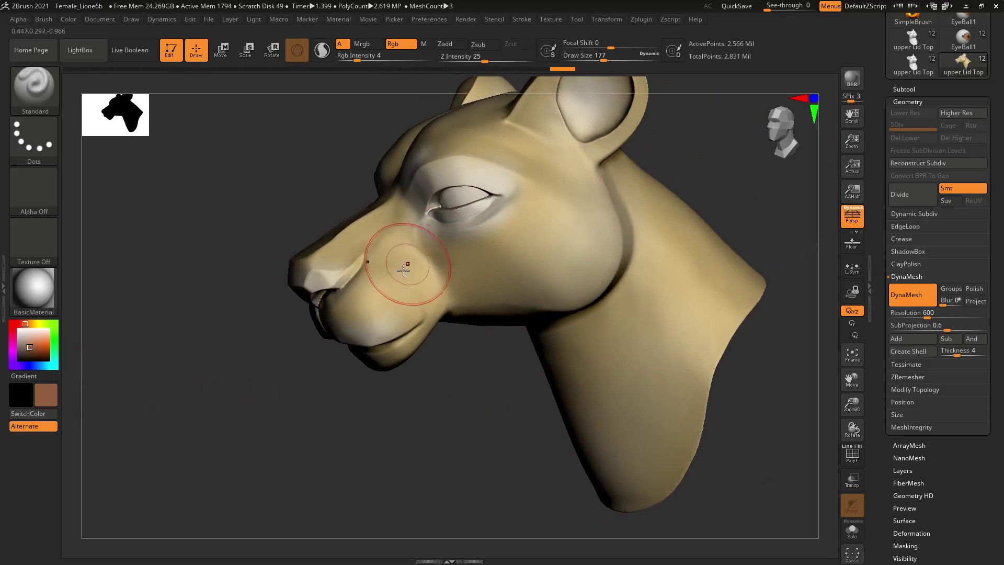
right_click_drag(464, 350, 450, 356, "ctrl")
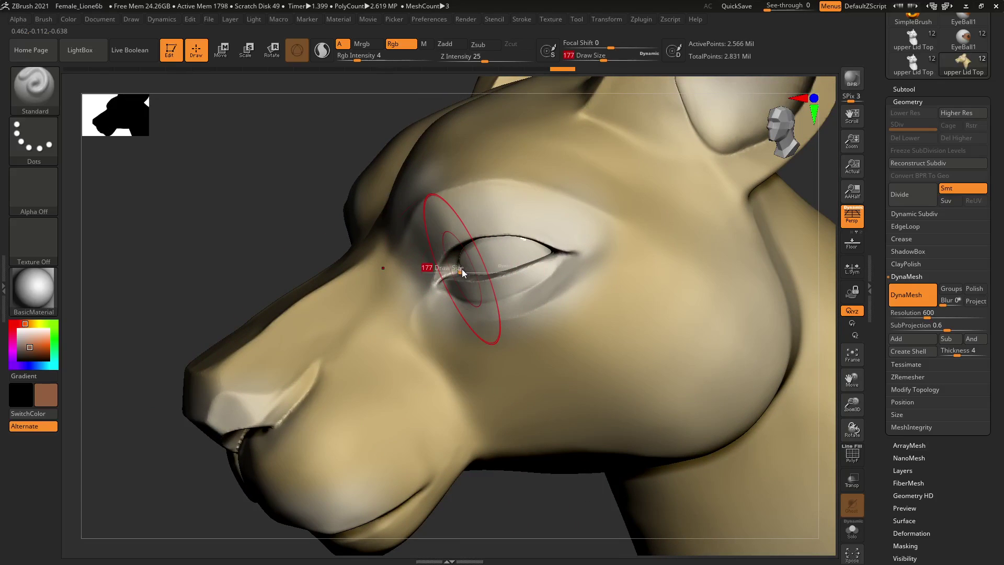
key("s")
left_click_drag(460, 269, 445, 269)
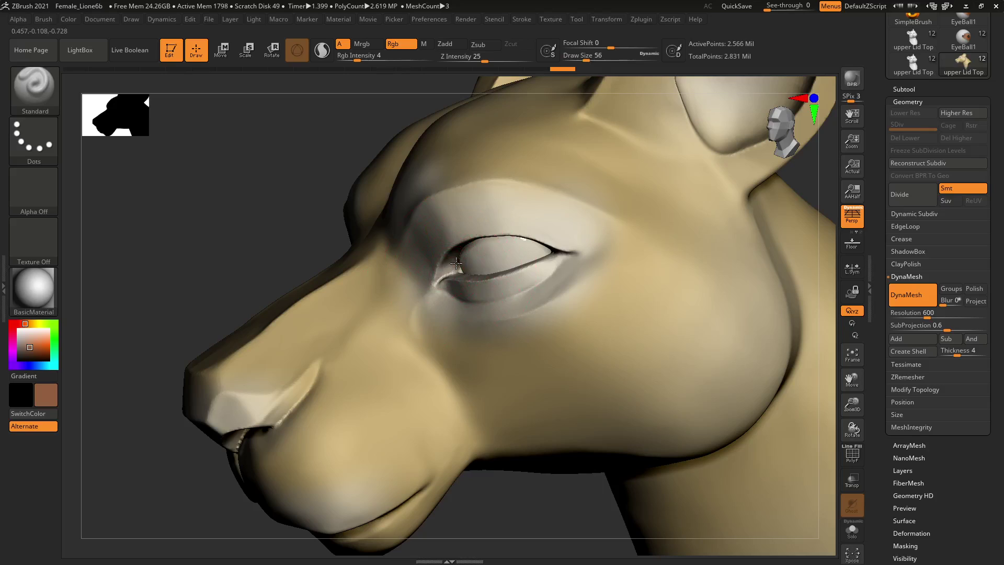
key("i")
left_click_drag(411, 155, 422, 155)
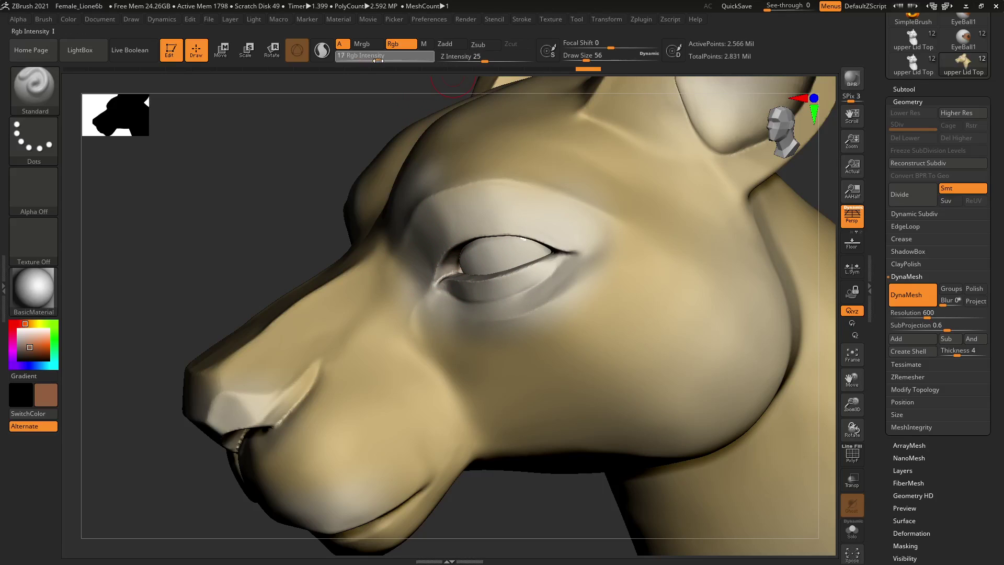
left_click_drag(476, 238, 451, 273)
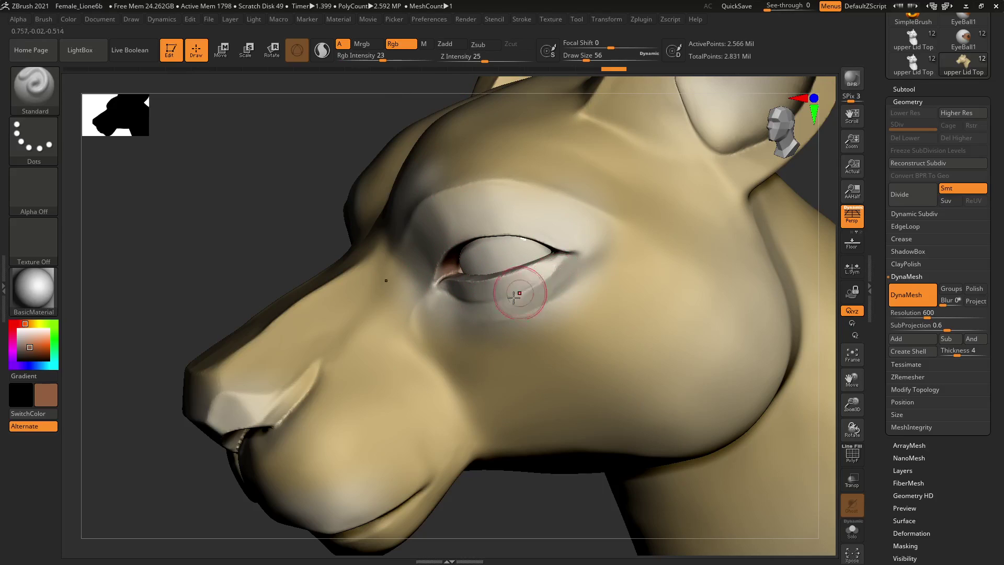
Paint reddish brown along the rims of the upper and lower eyelids
mouse_move(544, 476)
left_mouse_down()
mouse_move(543, 421)
mouse_move(507, 367)
left_mouse_up()
mouse_move(443, 255)
left_mouse_down()
mouse_move(482, 223)
mouse_move(536, 229)
left_mouse_up()
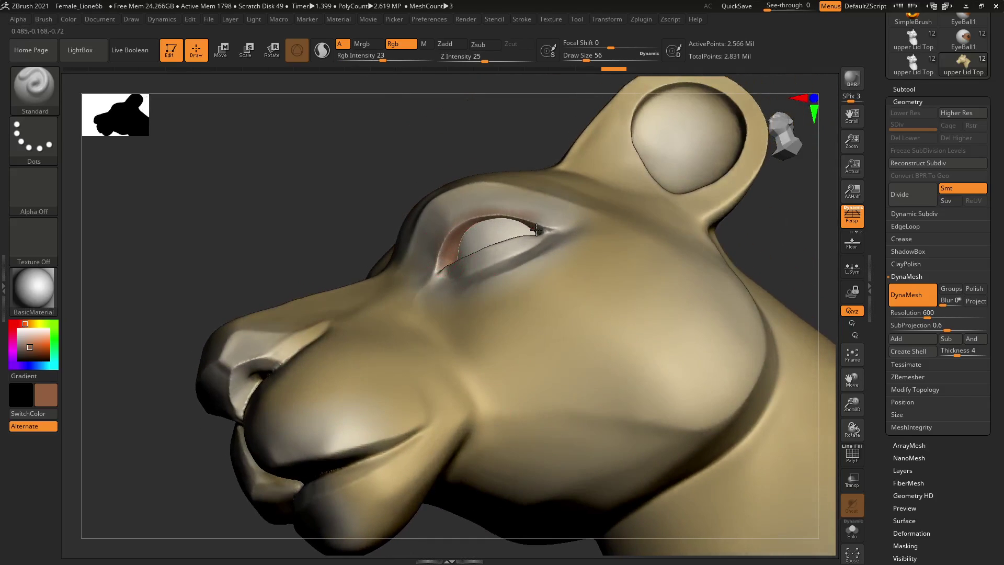
left_click_drag(334, 146, 352, 203)
mouse_move(443, 271)
left_mouse_down()
mouse_move(484, 264)
mouse_move(450, 267)
mouse_move(496, 257)
mouse_move(526, 232)
left_mouse_up()
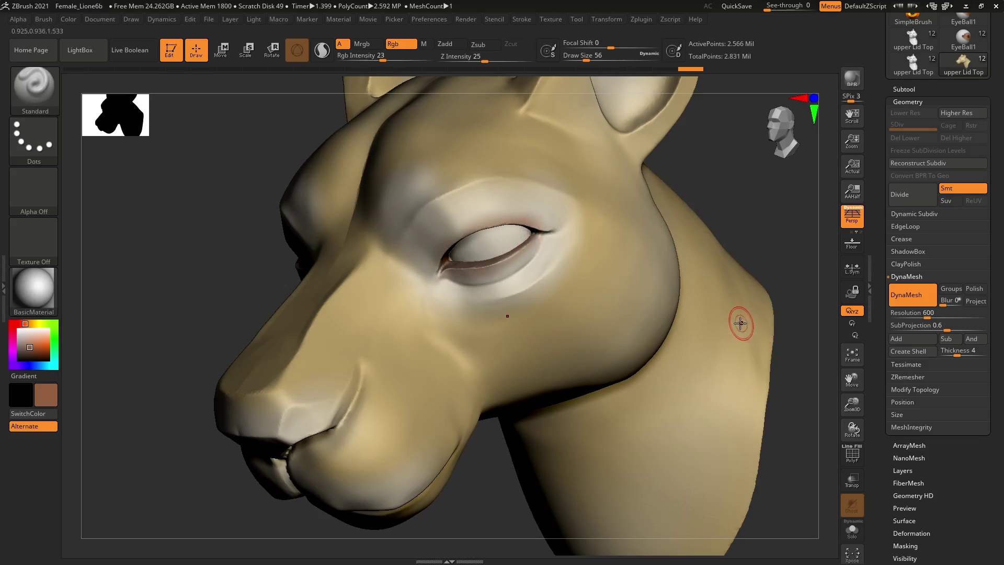
mouse_move(734, 161)
left_mouse_down()
mouse_move(709, 238)
mouse_move(589, 274)
left_mouse_up()
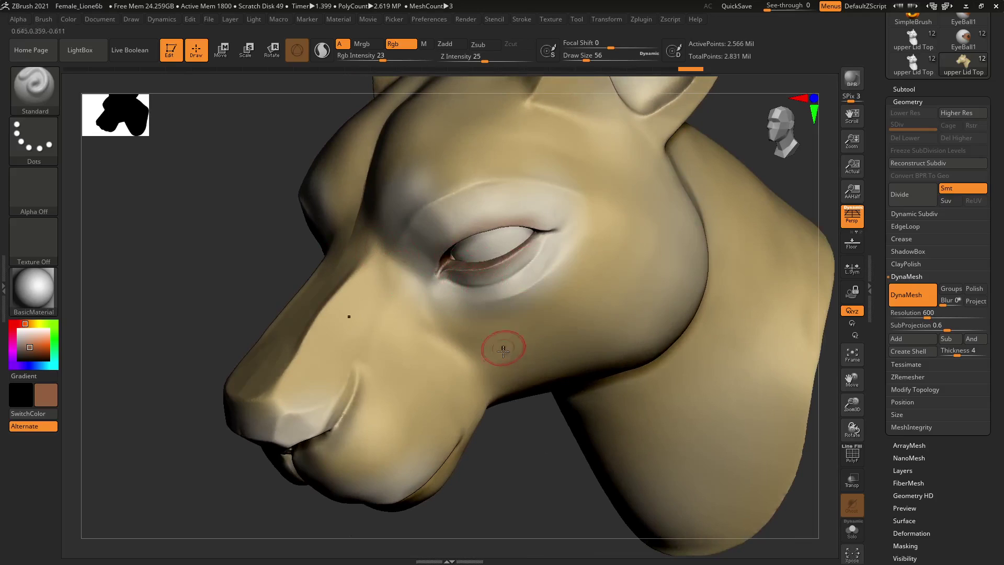
Switch the paint colour to a muted purple, set the Rgb intensity to 6 and tint the skin beneath the eyes
left_click(24, 343)
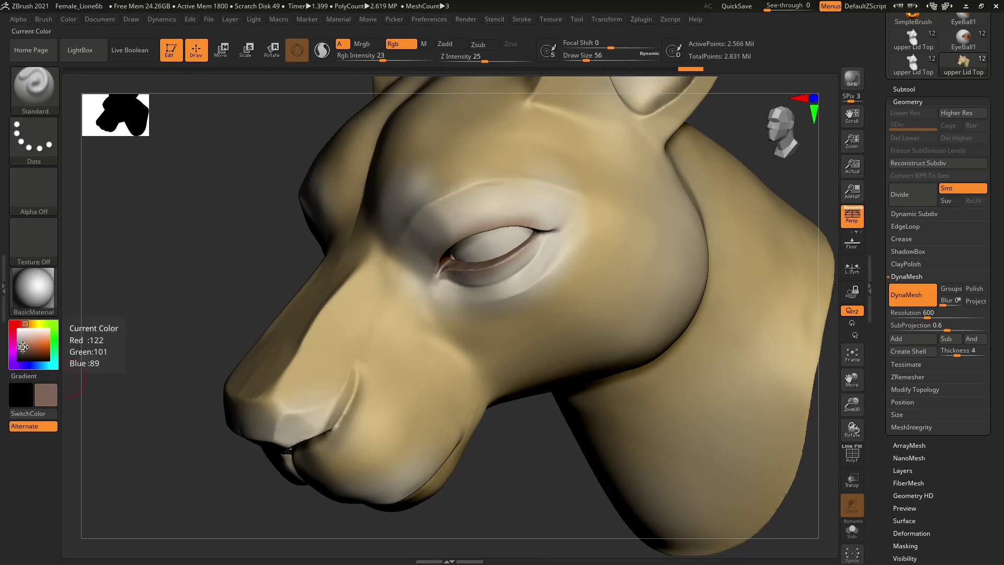
left_click(24, 364)
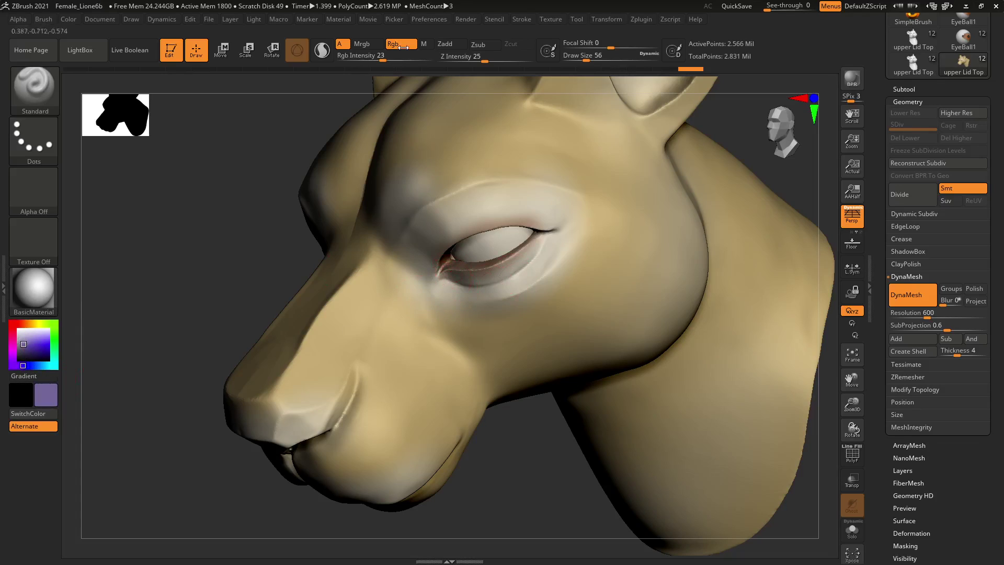
left_click(362, 57)
type("6")
key("Return")
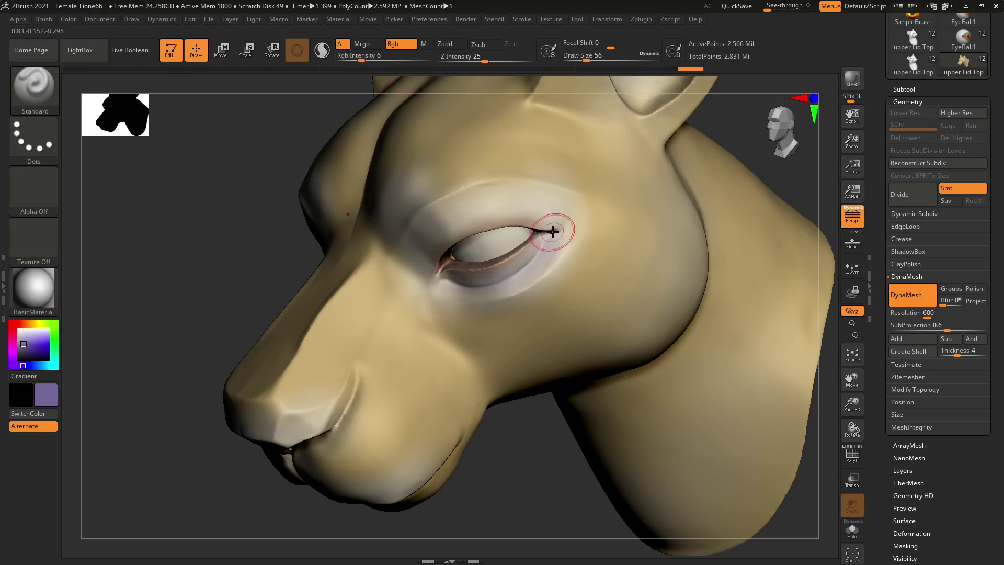
left_click_drag(529, 478, 471, 392)
left_click_drag(283, 370, 269, 427)
left_click_drag(748, 261, 712, 223)
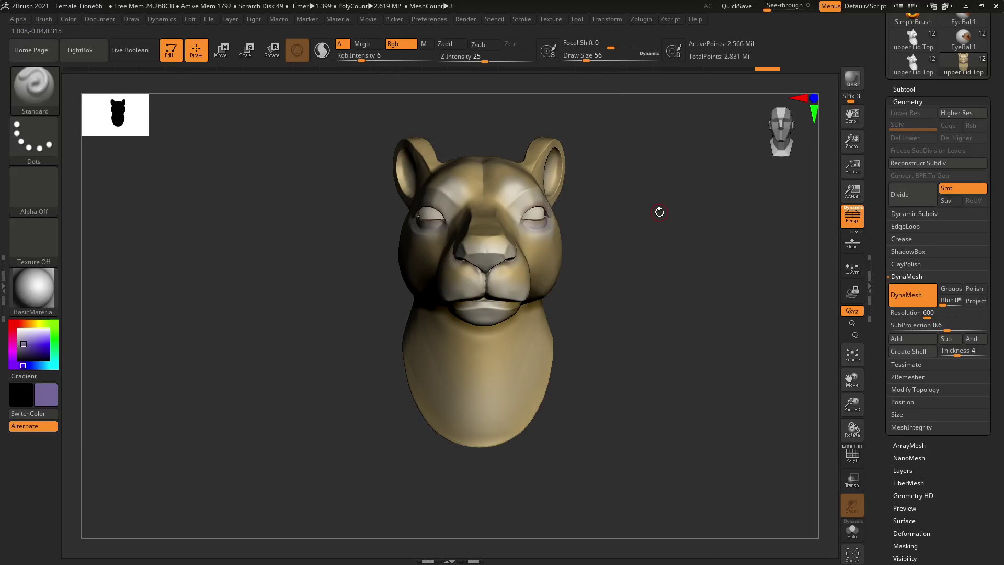
Open the side tray, collapse the Brush palette there and dock the Light palette in it
left_click(3, 285)
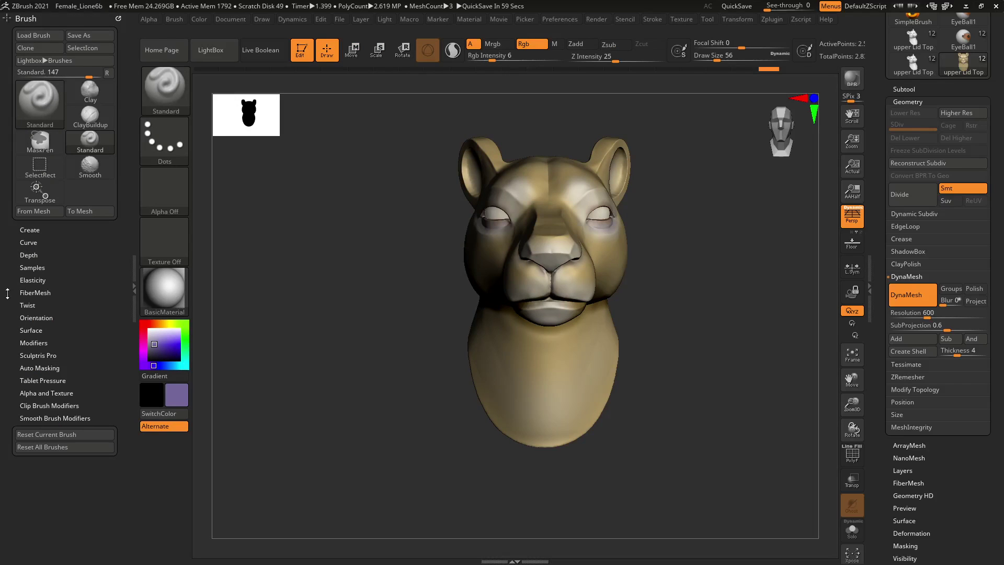
left_click(75, 19)
left_click(76, 18)
left_click(75, 19)
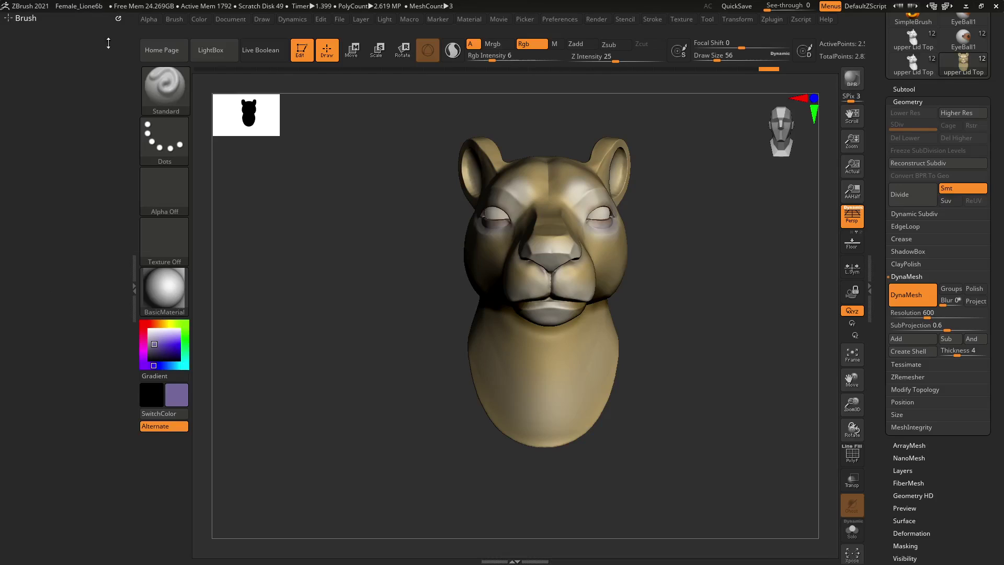
left_click(391, 20)
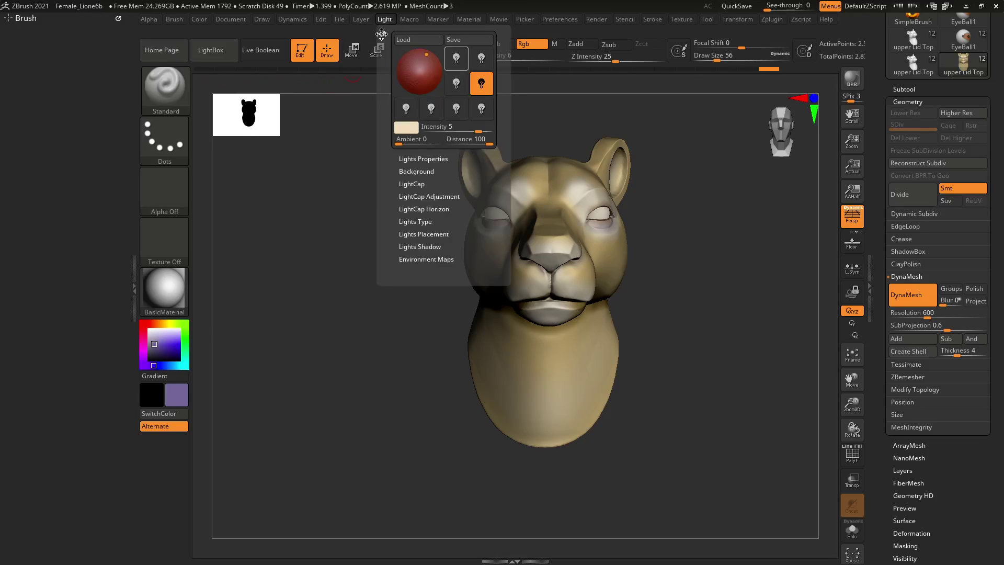
mouse_move(382, 33)
left_mouse_down()
mouse_move(178, 75)
mouse_move(19, 63)
left_mouse_up()
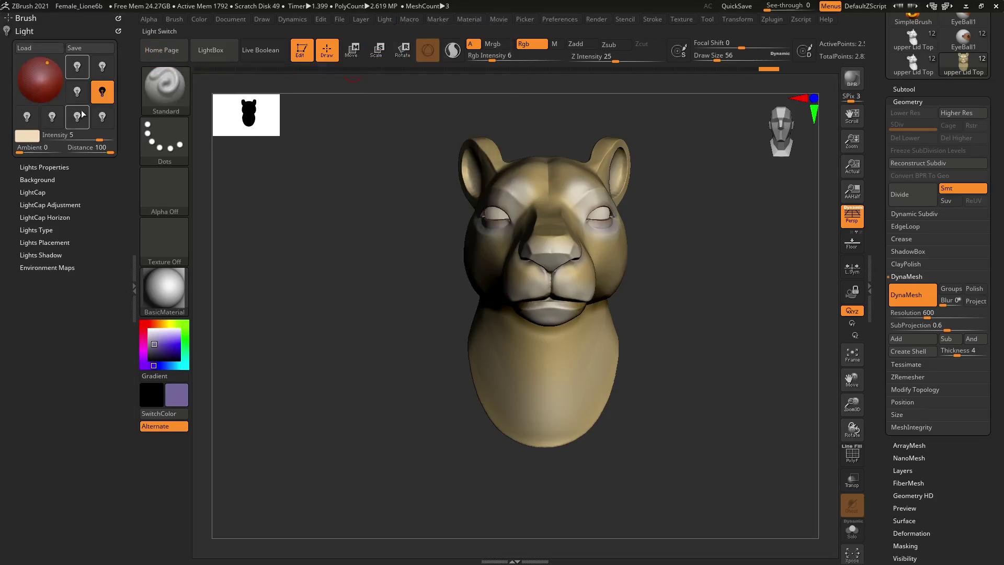
Switch on the first light, switch off the previously active light and select the first light for editing
left_click(77, 68)
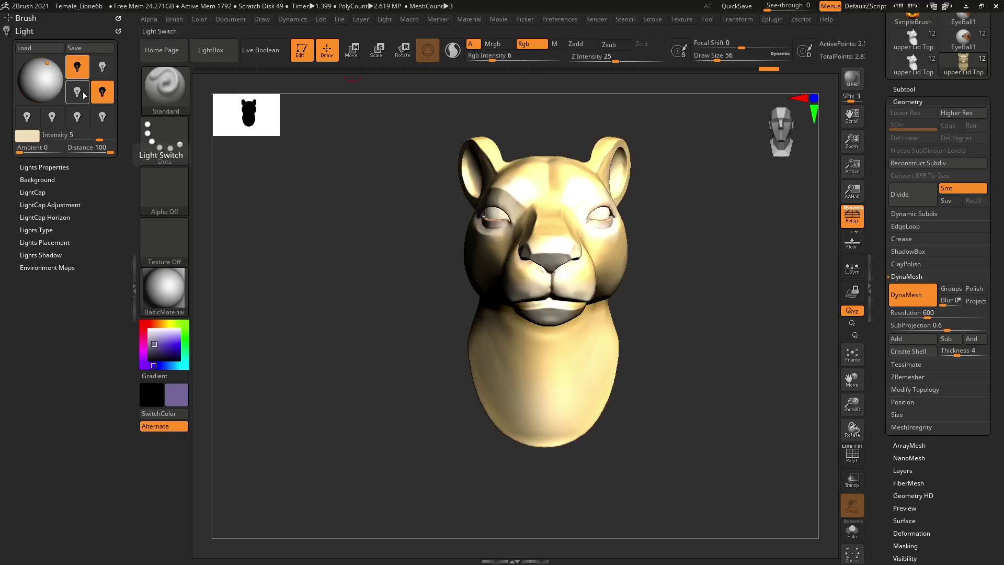
left_click(103, 97)
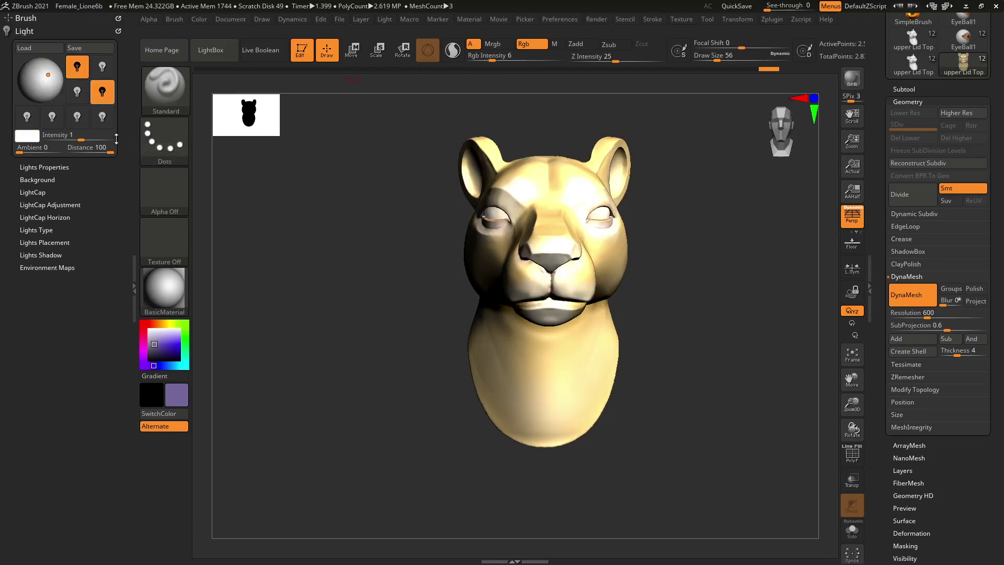
left_click(102, 97)
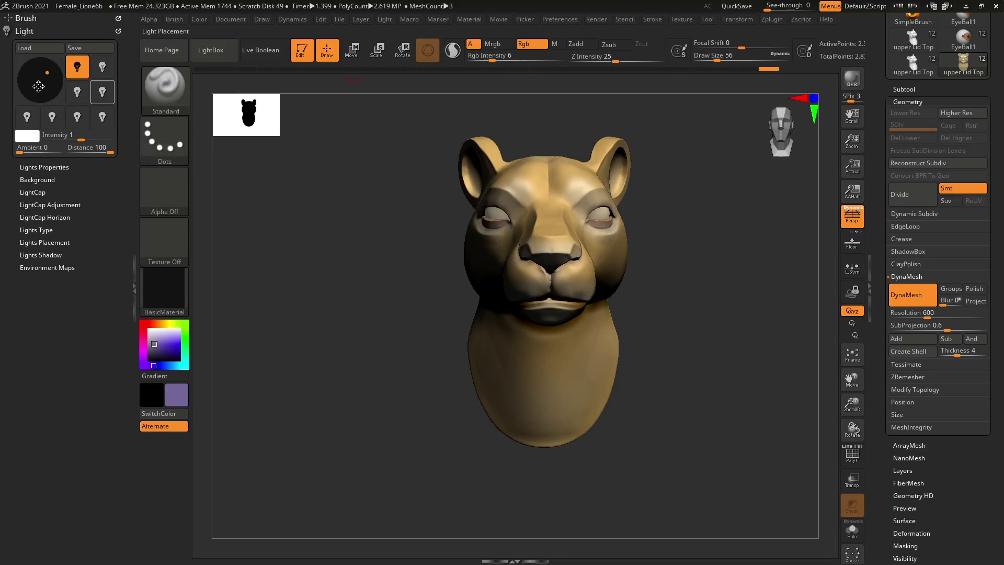
left_click(77, 66)
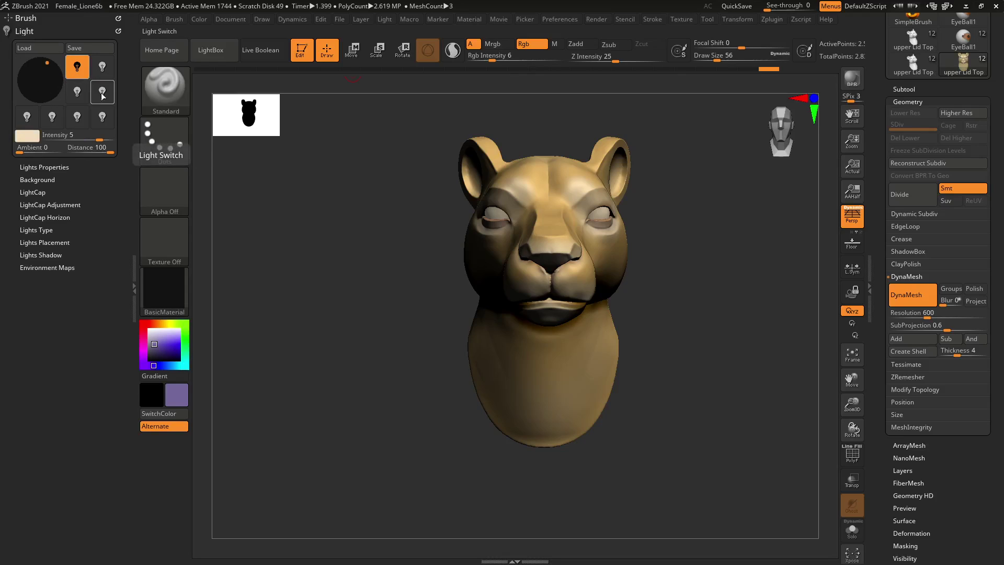
Try several placements for the selected light and leave it shining from above, slightly right of the face's centre
left_click(39, 71)
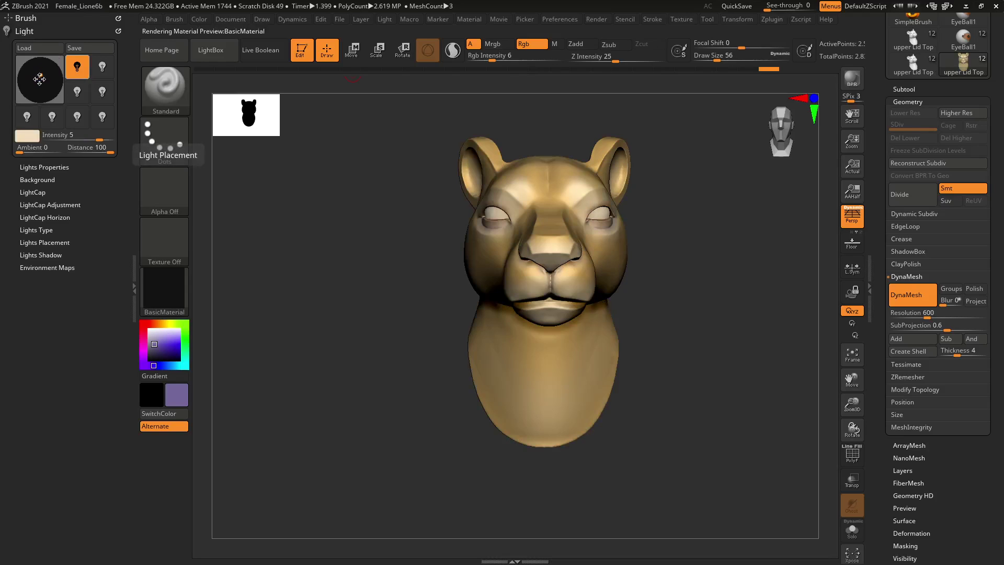
left_click(32, 81)
left_click(32, 82)
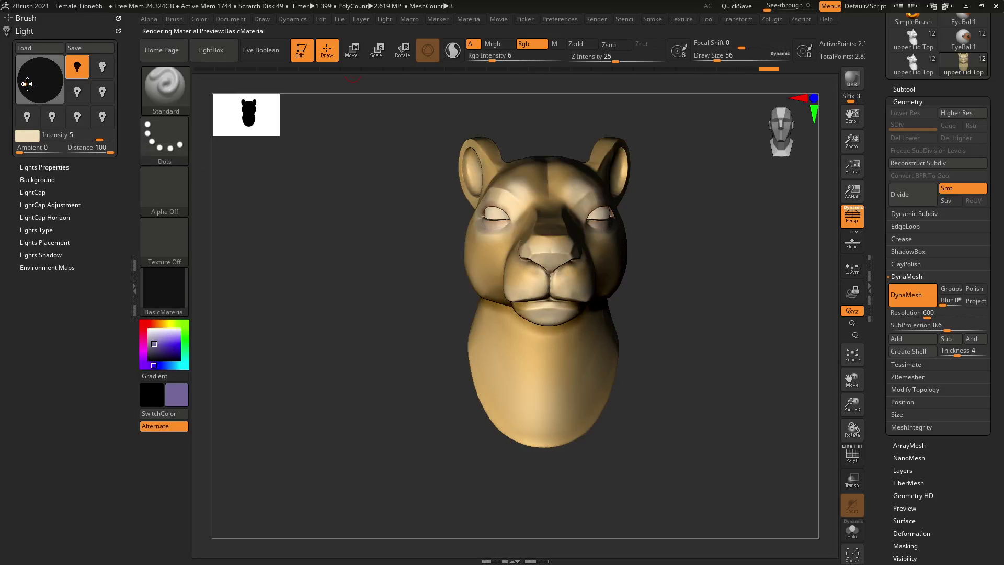
left_click(36, 70)
left_click(46, 66)
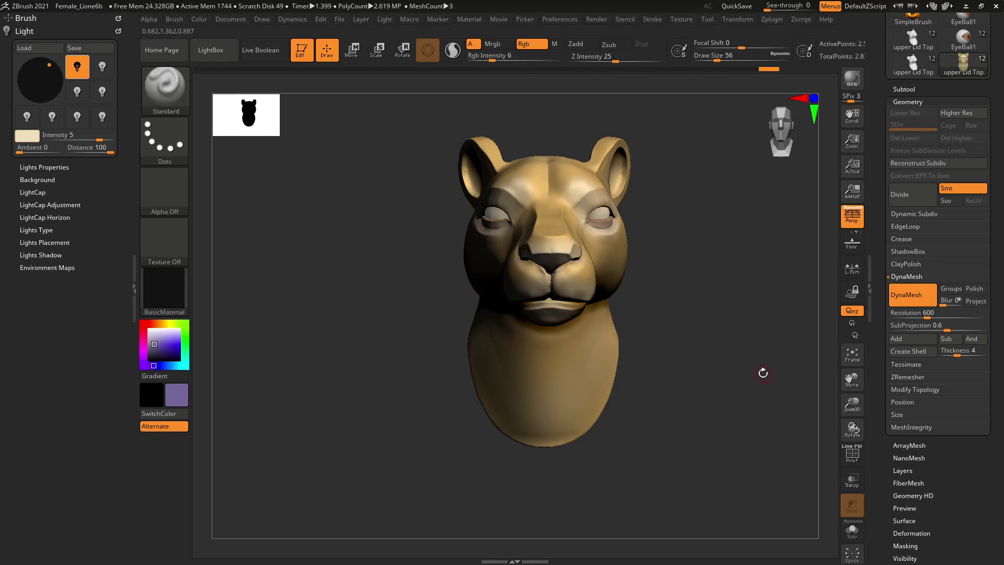
Turn the lioness head to a three-quarter view and make a BPR render of it
left_click_drag(716, 362, 444, 426)
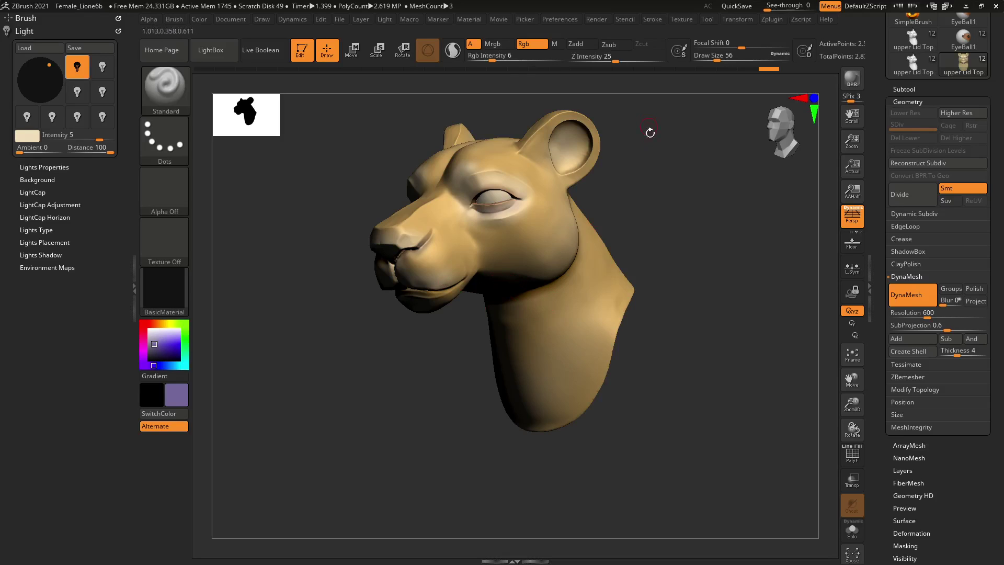
left_click(852, 84)
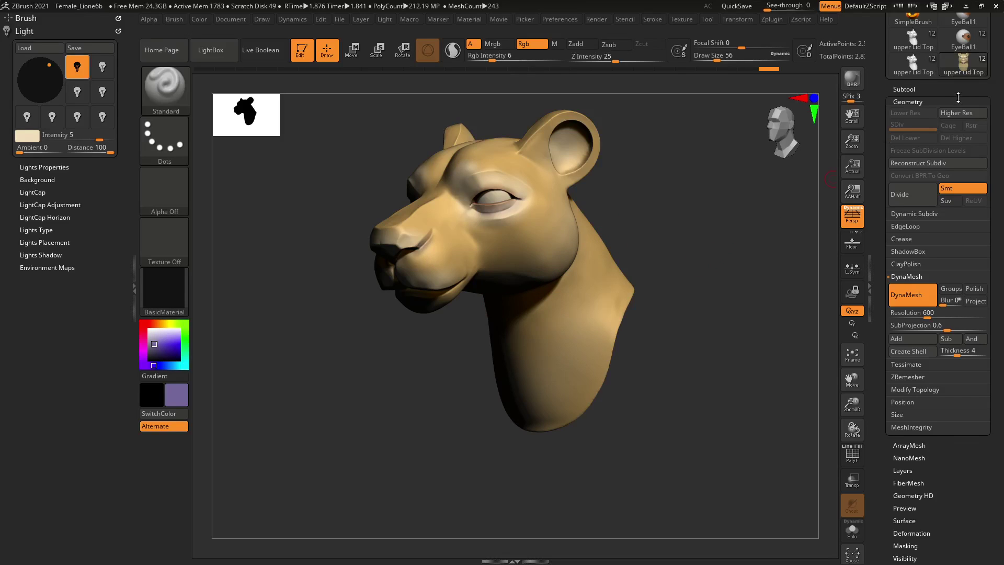
Collapse the Tool palette and dock the Render palette beneath it in the same tray
scroll(961, 92, "up", 5)
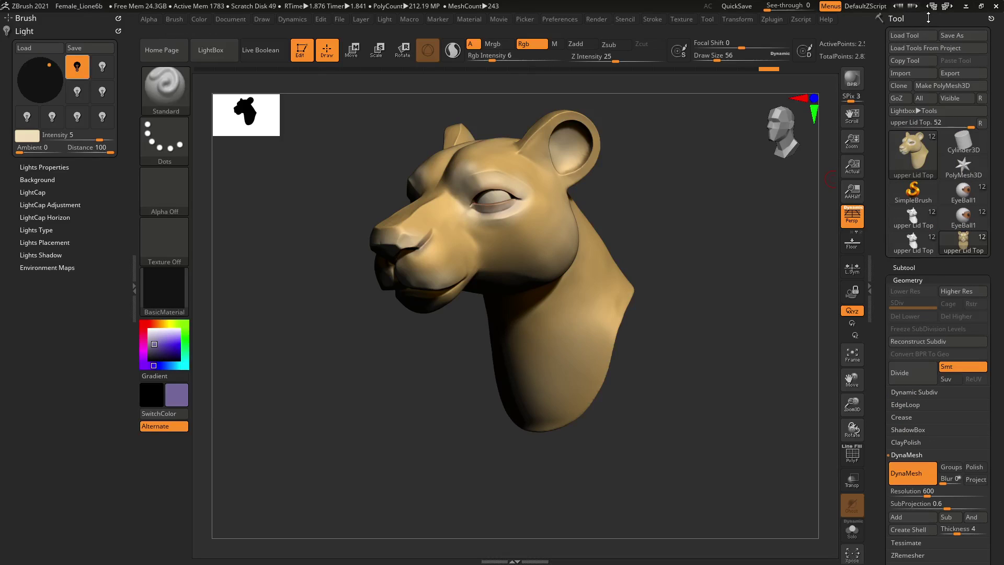
left_click(930, 18)
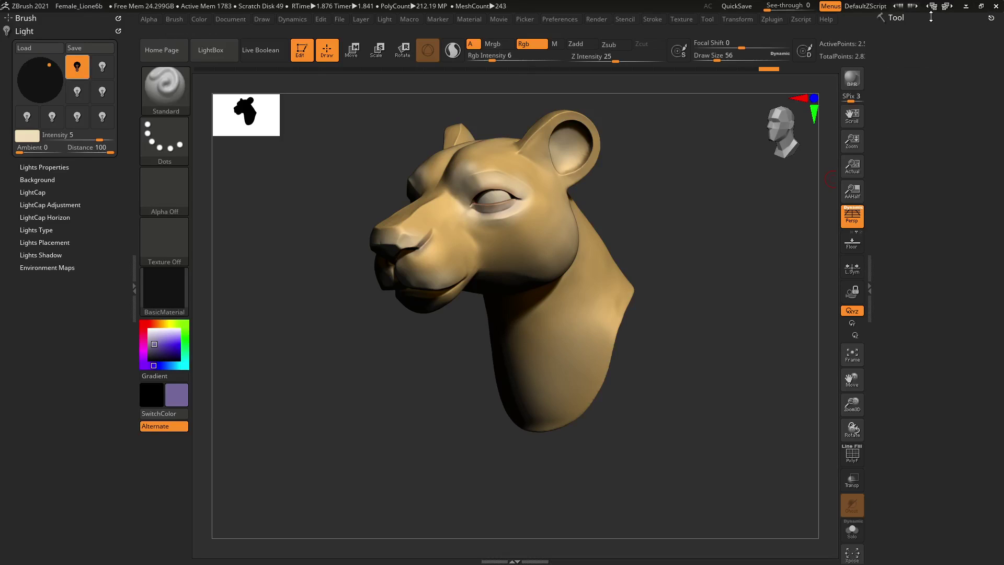
left_click(591, 17)
left_click_drag(591, 33, 889, 60)
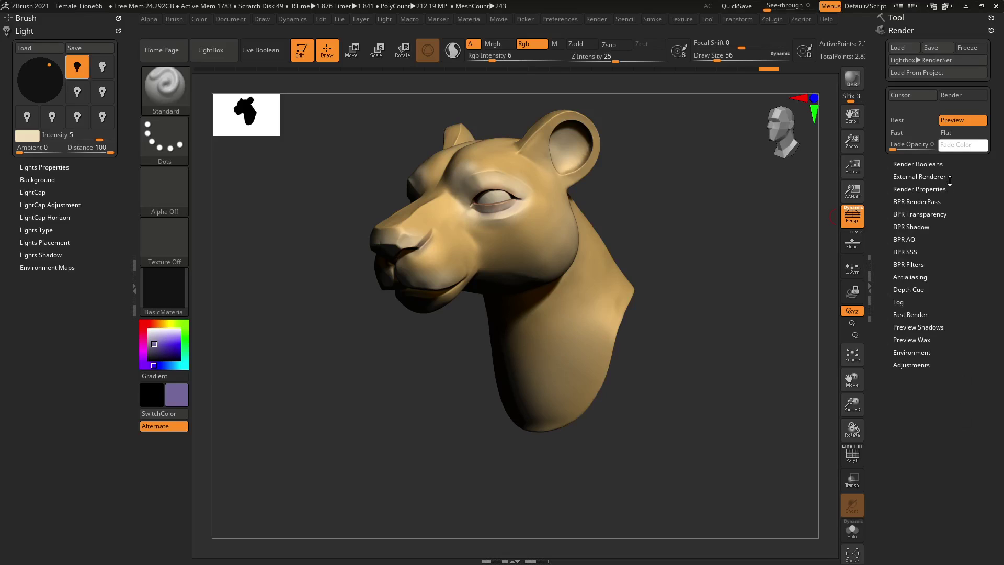
Enable WaxPreview in the render properties and render the head again with BPR
left_click(929, 187)
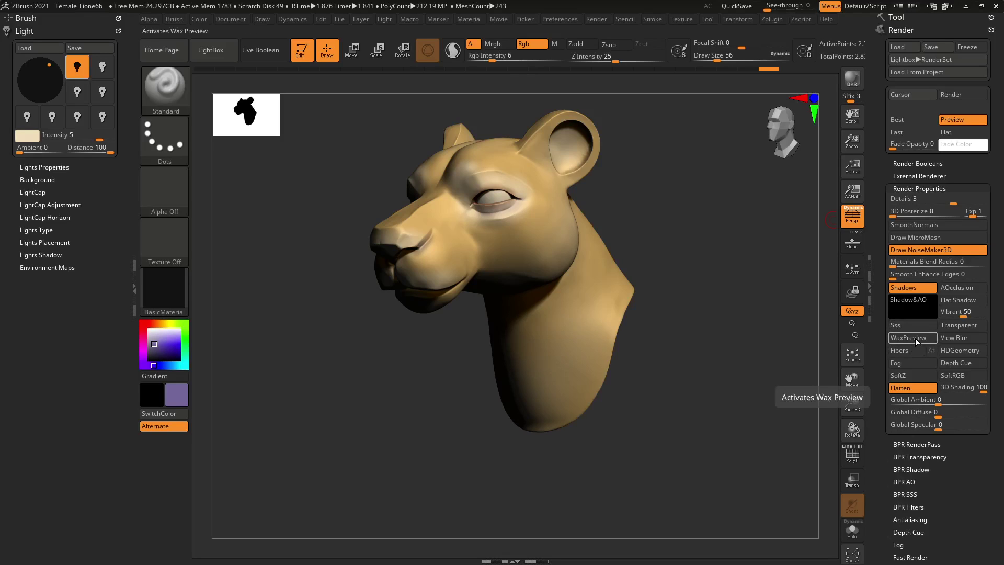
left_click(915, 338)
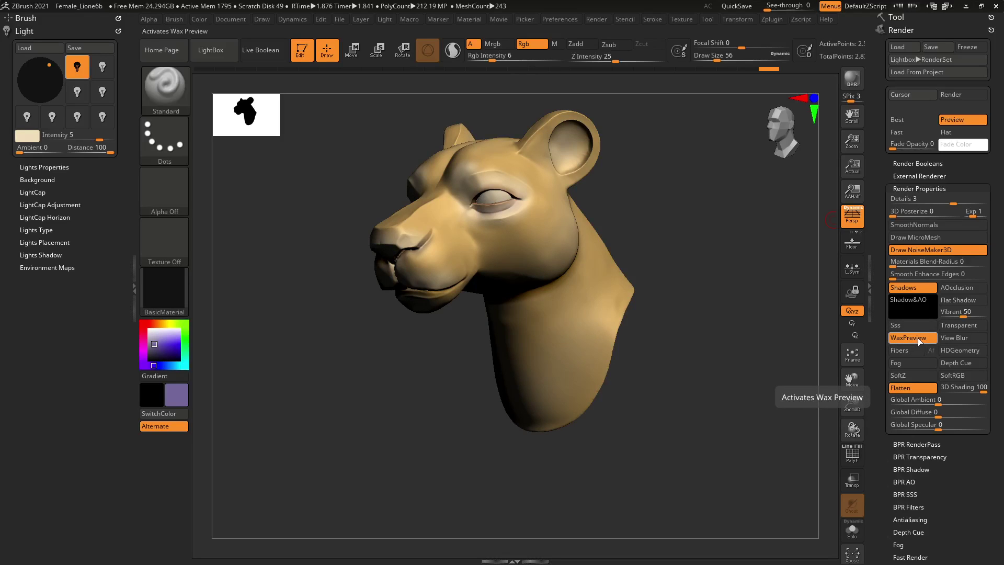
left_click(858, 83)
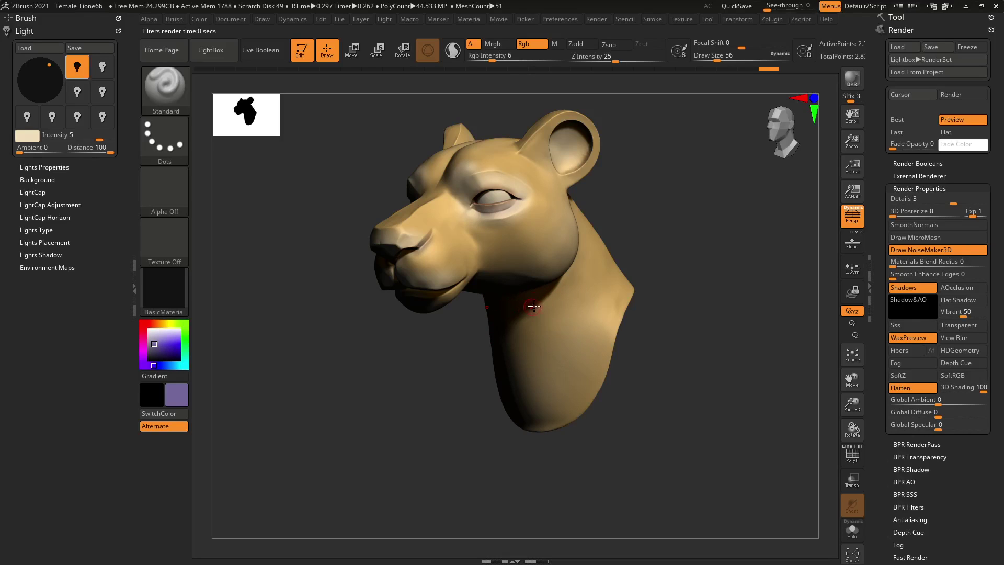
Disable WaxPreview, enable AOcclusion in the render properties, and run a BPR render of the lioness head
left_click(909, 337)
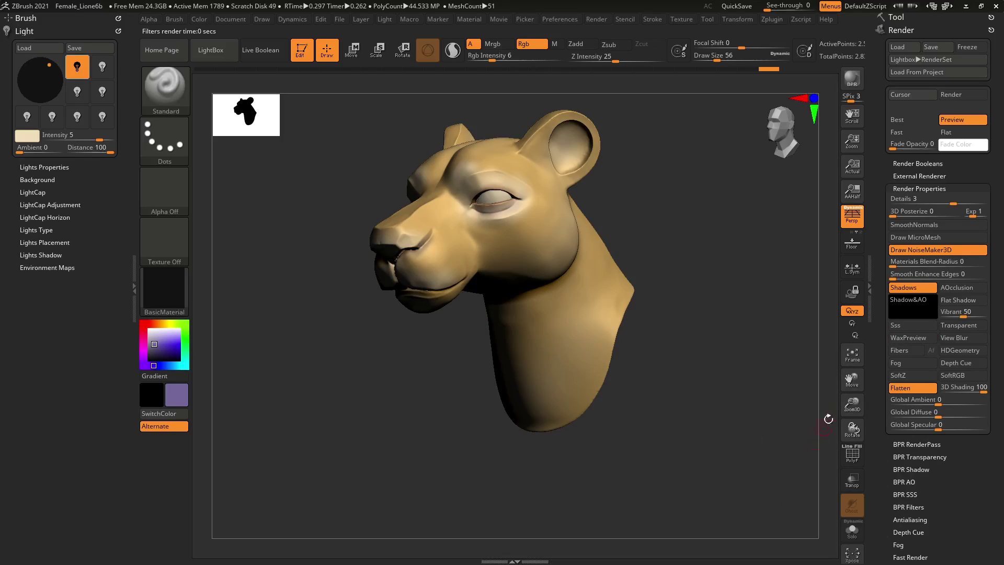
left_click(968, 289)
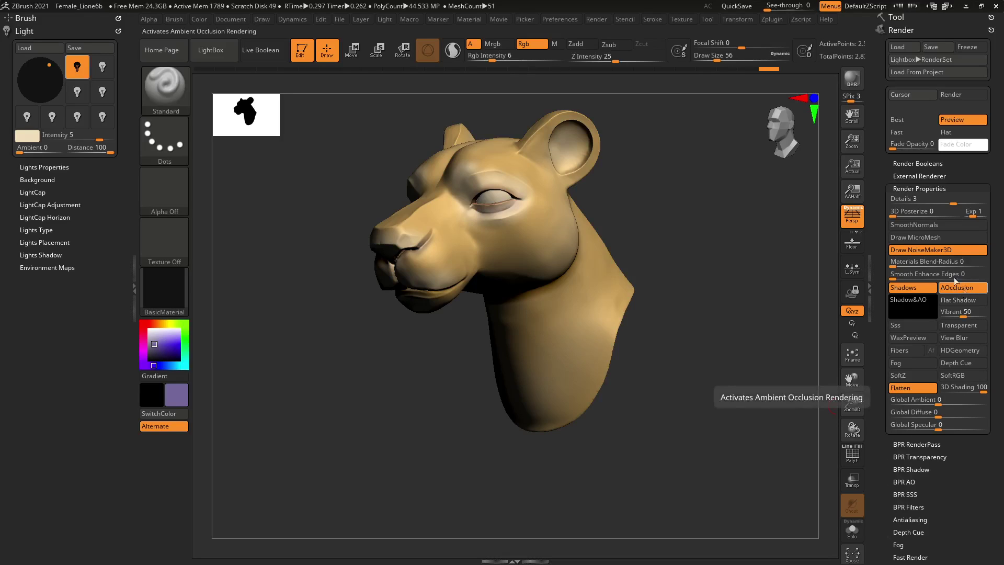
left_click(852, 86)
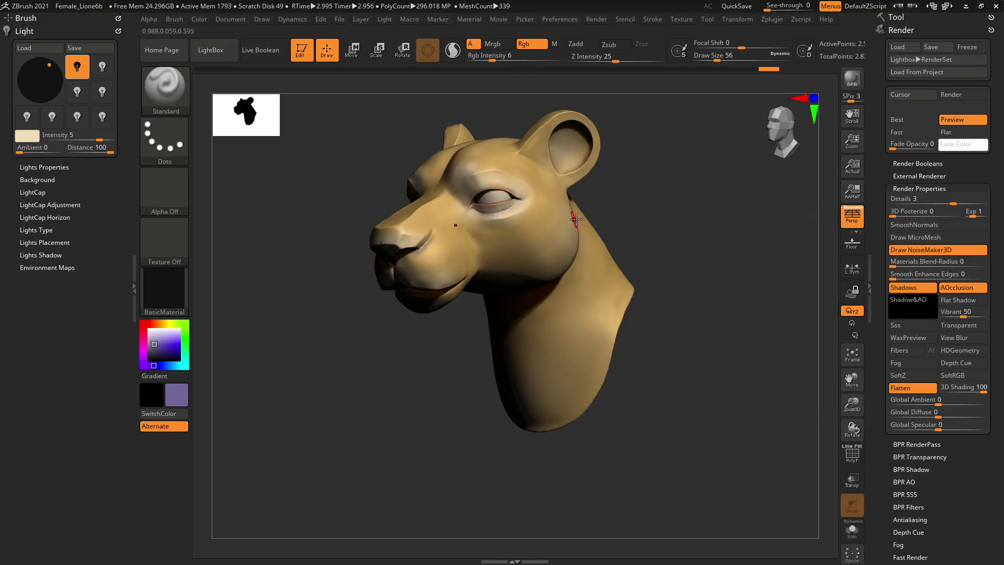
Set the render Details to 4 and run a BPR render
left_click(894, 200)
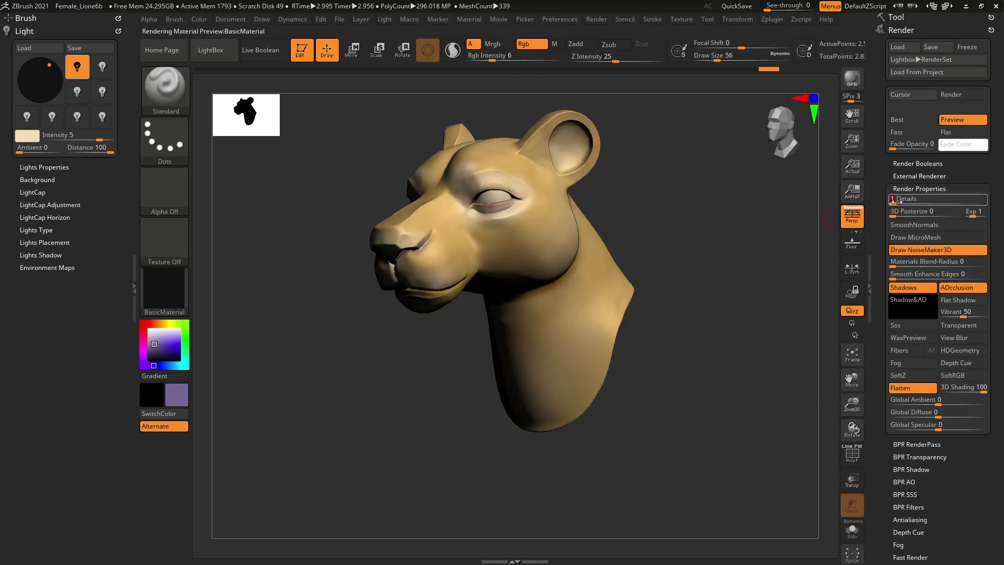
left_click(894, 200)
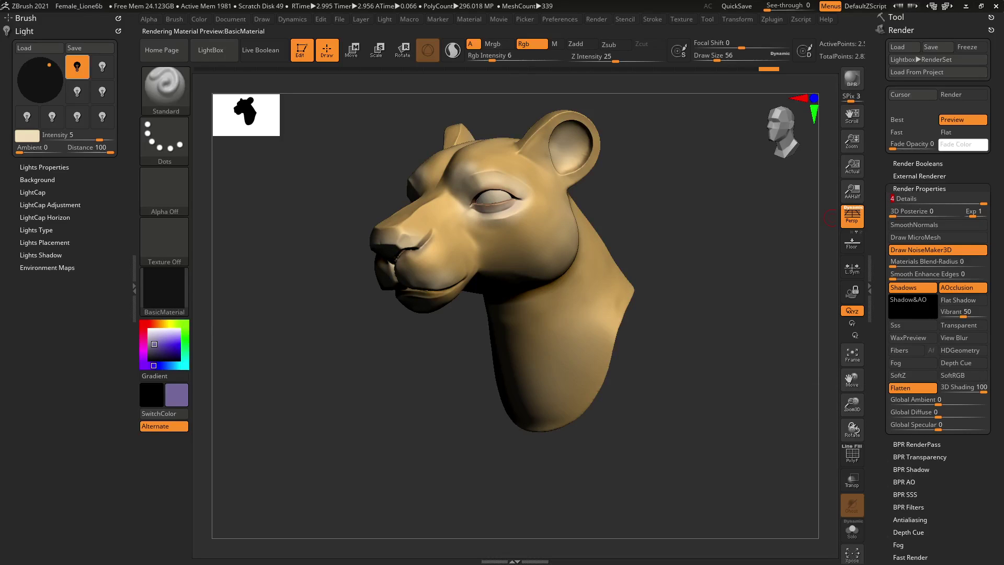
left_click(850, 83)
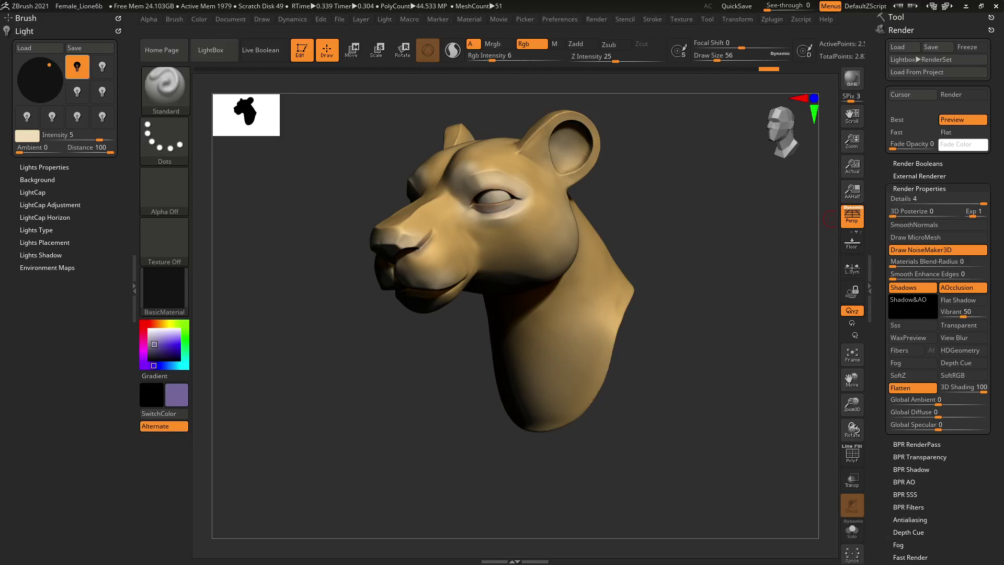
Turn on the second, light-blue light so it illuminates the head from below
left_click(103, 69)
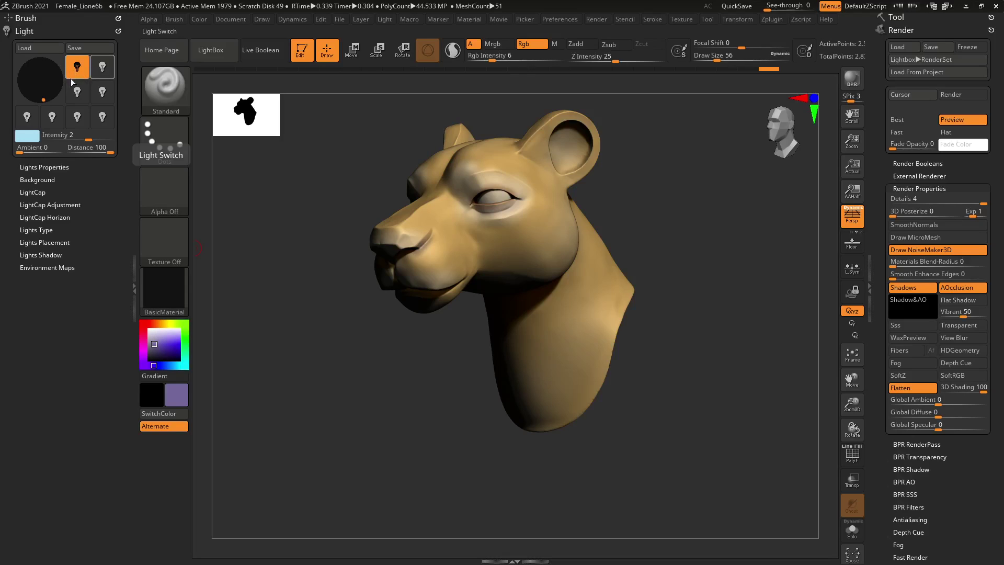
left_click(103, 67)
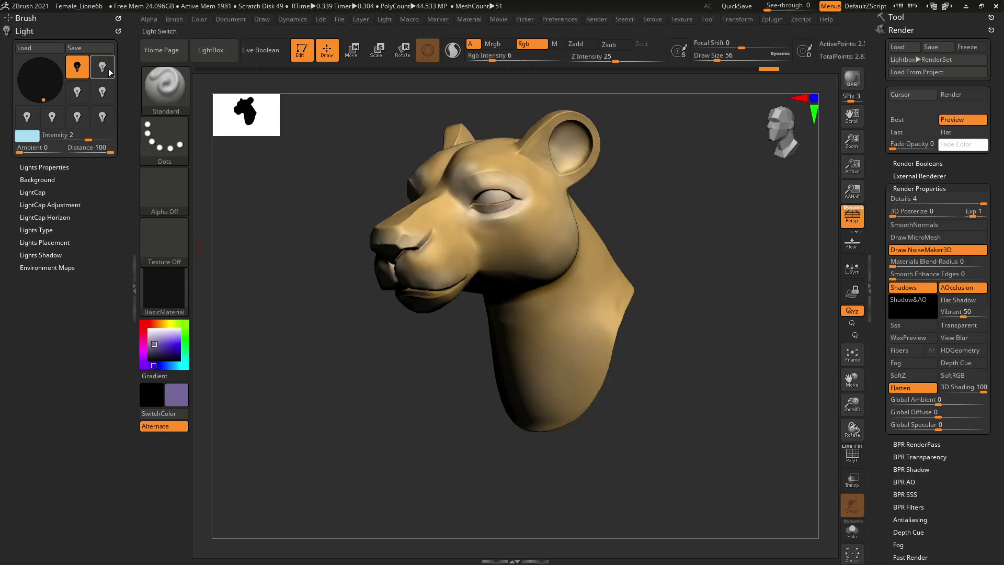
left_click(103, 67)
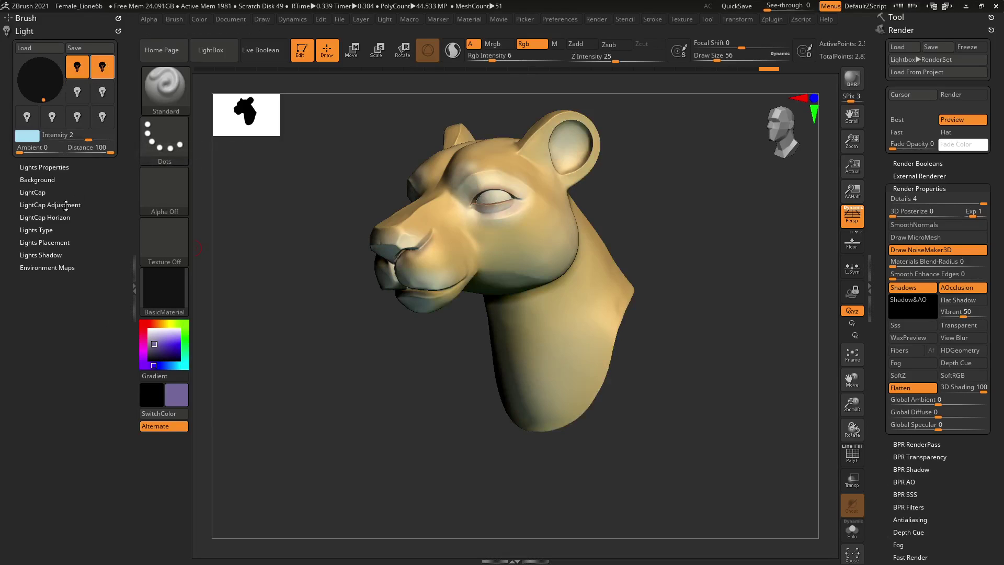
mouse_move(618, 204)
left_mouse_down()
mouse_move(567, 216)
mouse_move(581, 341)
mouse_move(520, 426)
left_mouse_up()
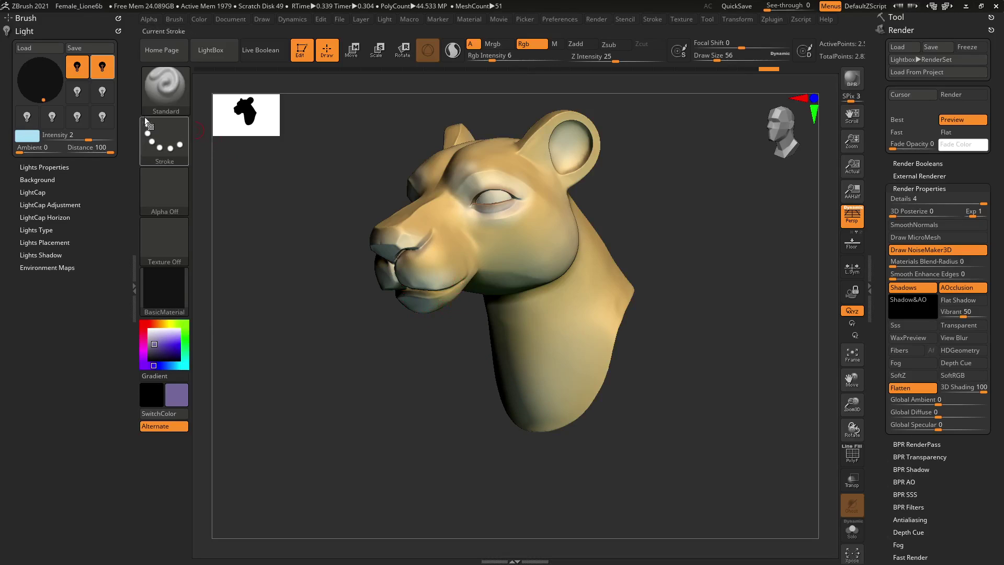
Isolate the light-blue second light by turning off the first light, and run a BPR render
left_click(77, 73)
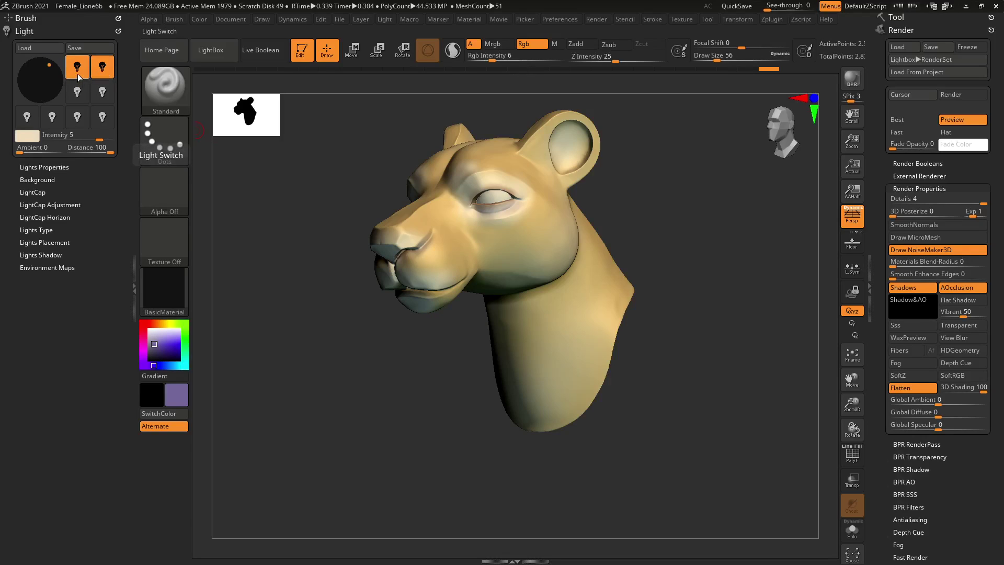
left_click(78, 74)
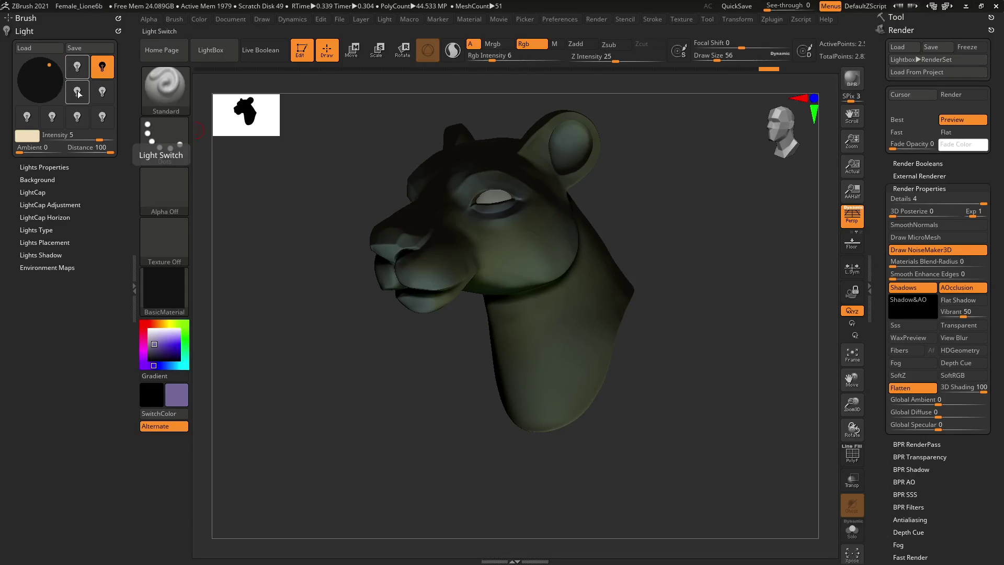
left_click(104, 76)
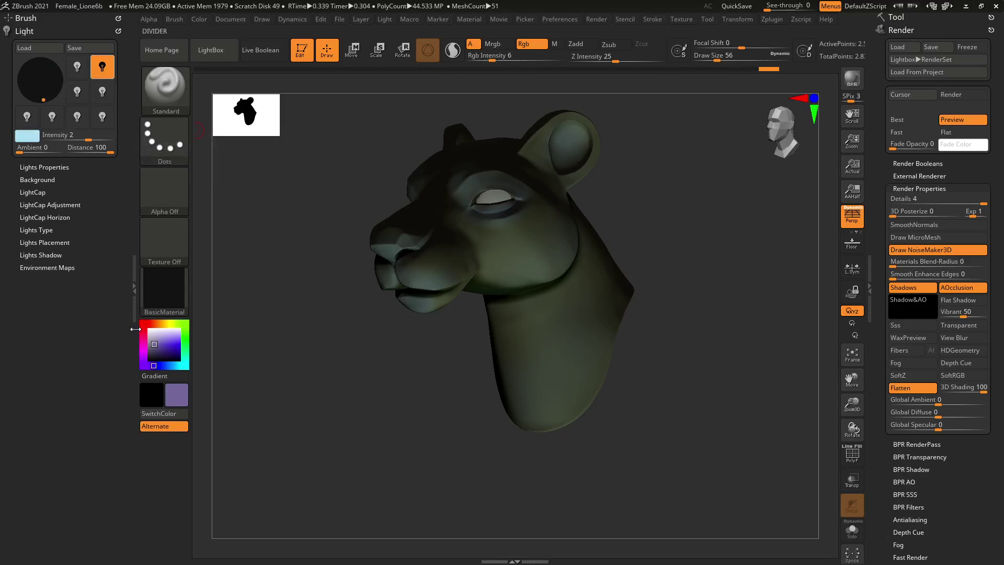
left_click(853, 80)
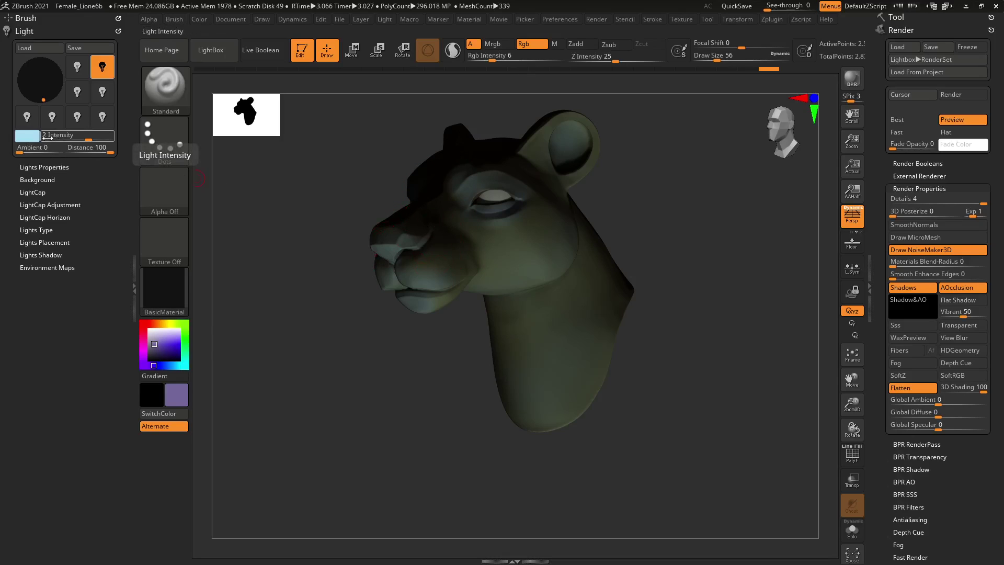
Set the second light to the Spot type with intensity 1 and run a BPR render
left_click(36, 229)
left_click(42, 254)
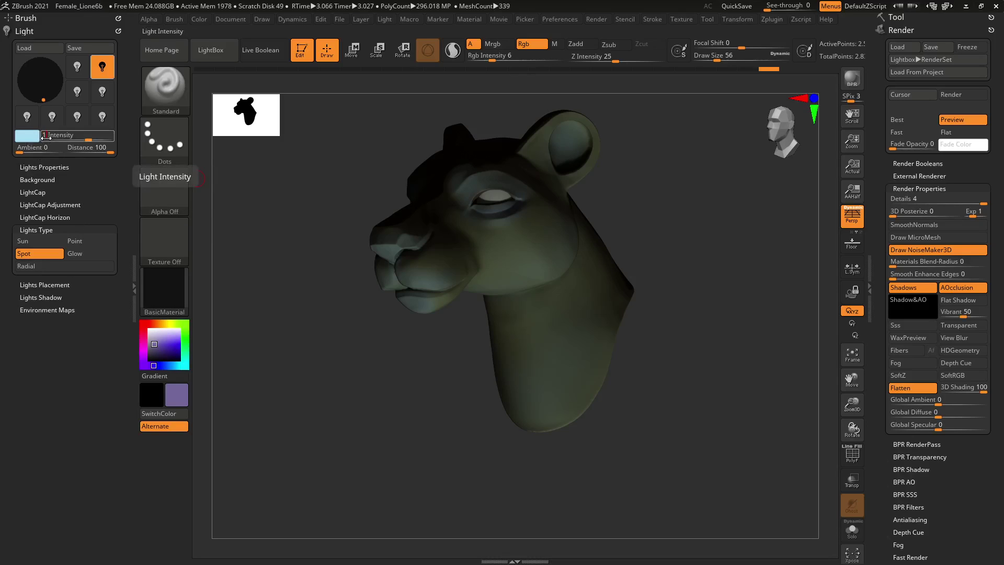
left_click_drag(47, 136, 46, 136)
left_click(851, 81)
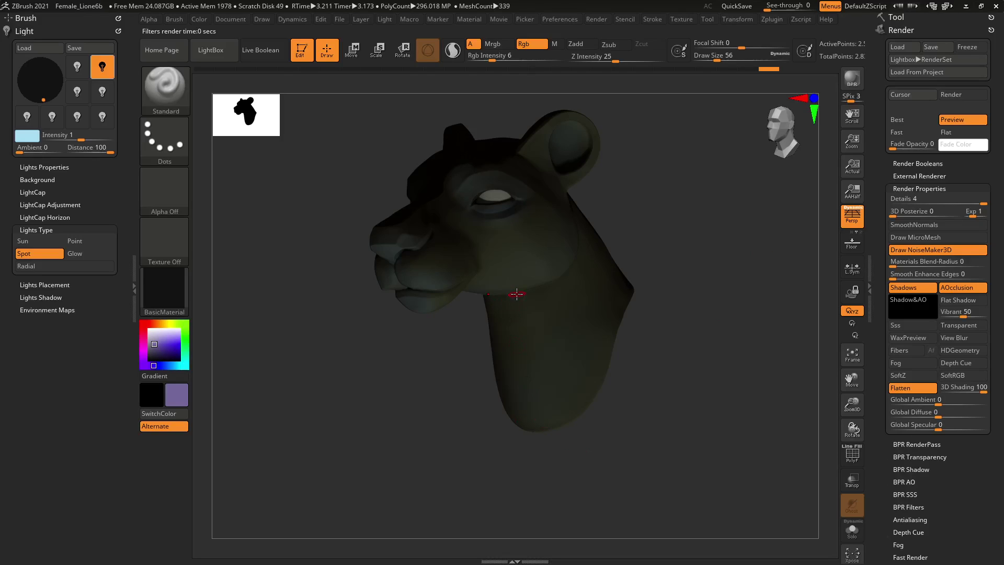
Turn the first light back on and render the head with both lights using BPR
left_click(77, 67)
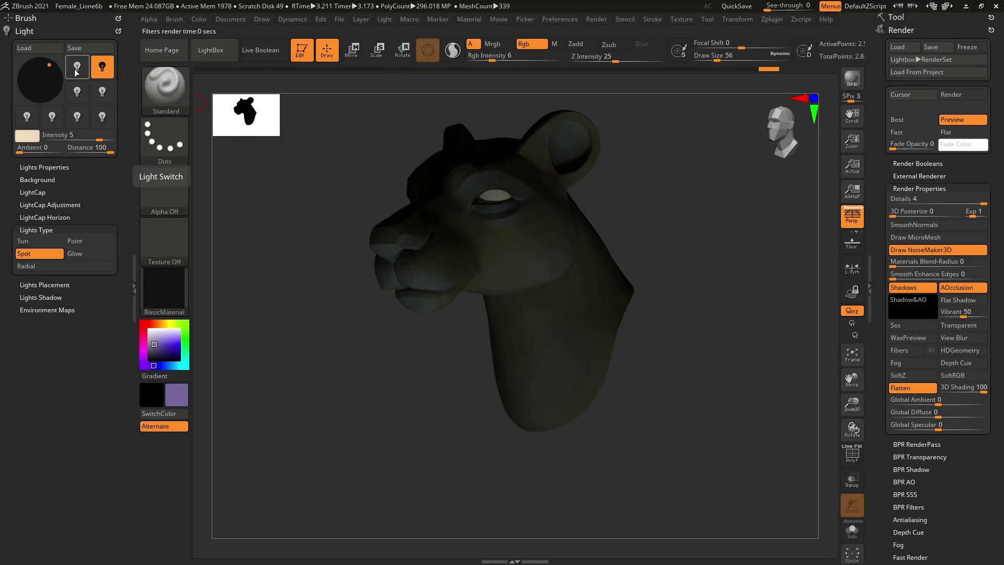
left_click(79, 69)
left_click(861, 84)
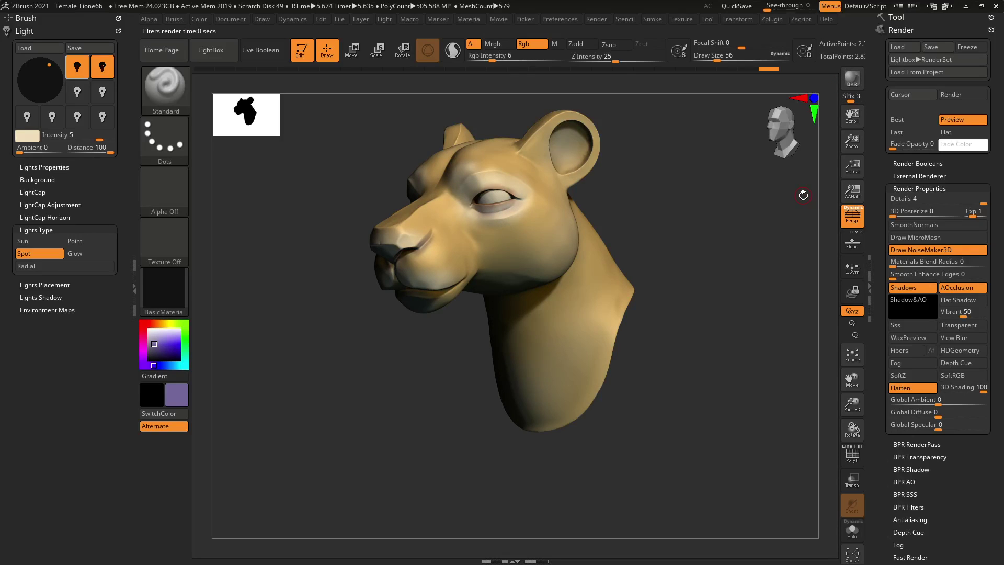
mouse_move(484, 298)
left_mouse_down()
mouse_move(490, 418)
mouse_move(507, 408)
mouse_move(495, 346)
left_mouse_up()
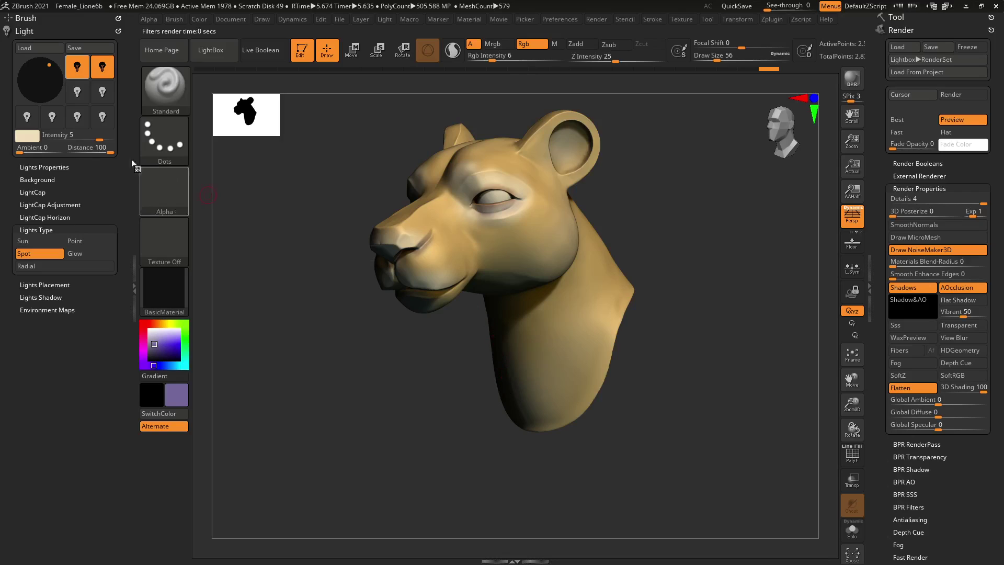
Turn off the first light and turn on the third, warm-coloured light
left_click(102, 66)
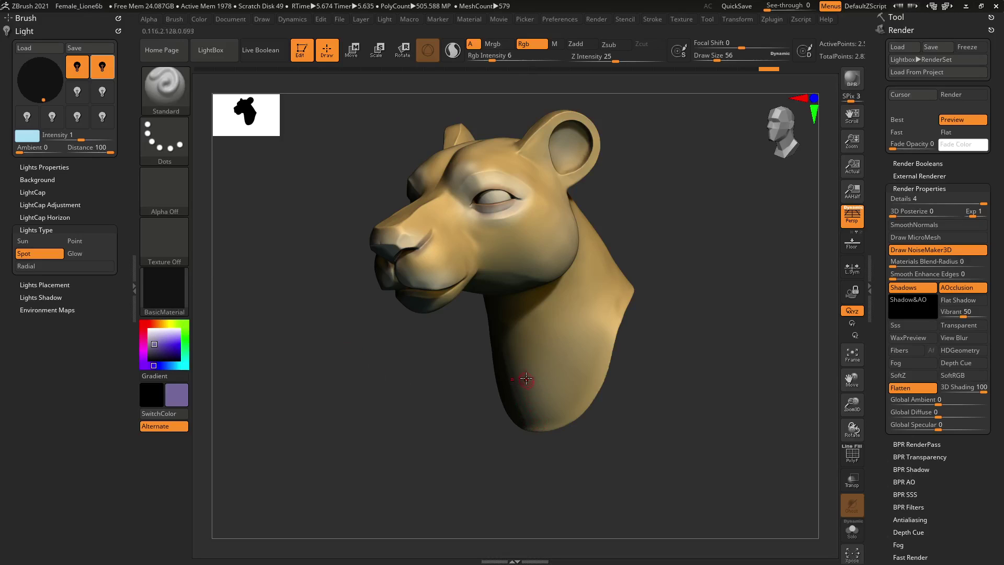
left_click(81, 75)
left_click(82, 75)
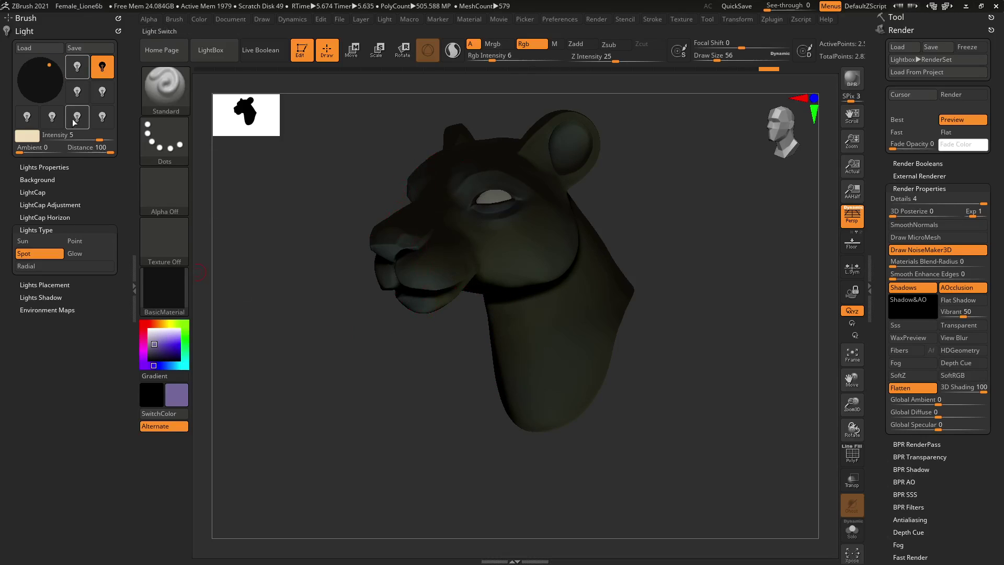
left_click(79, 97)
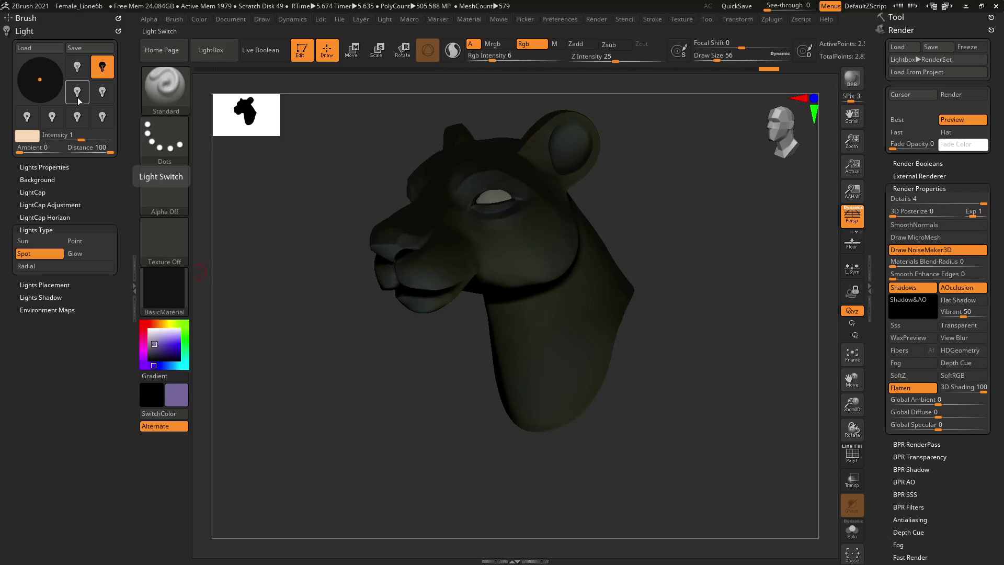
left_click(77, 97)
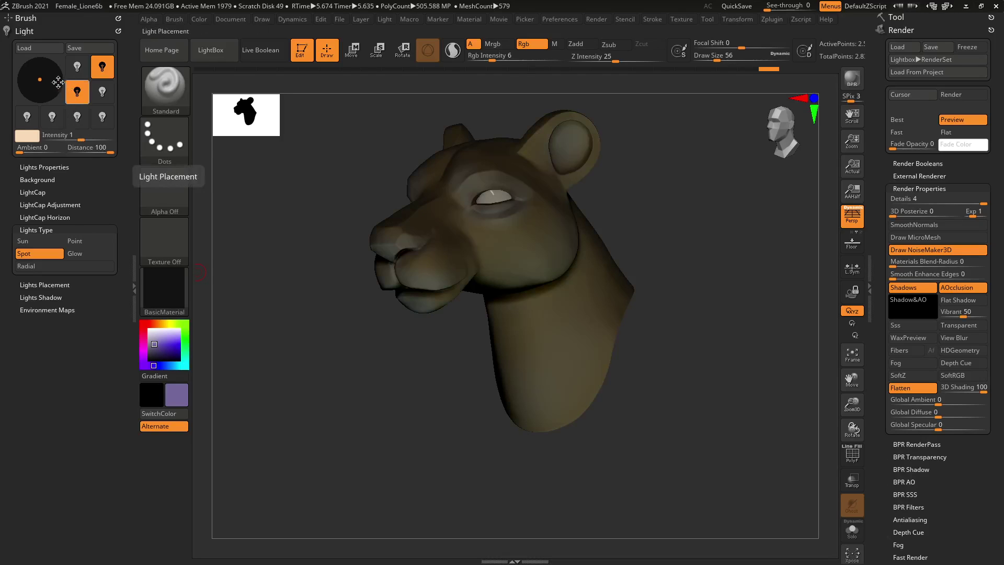
Move the third light to the left edge of the placement sphere and turn off the second light
left_click(42, 79)
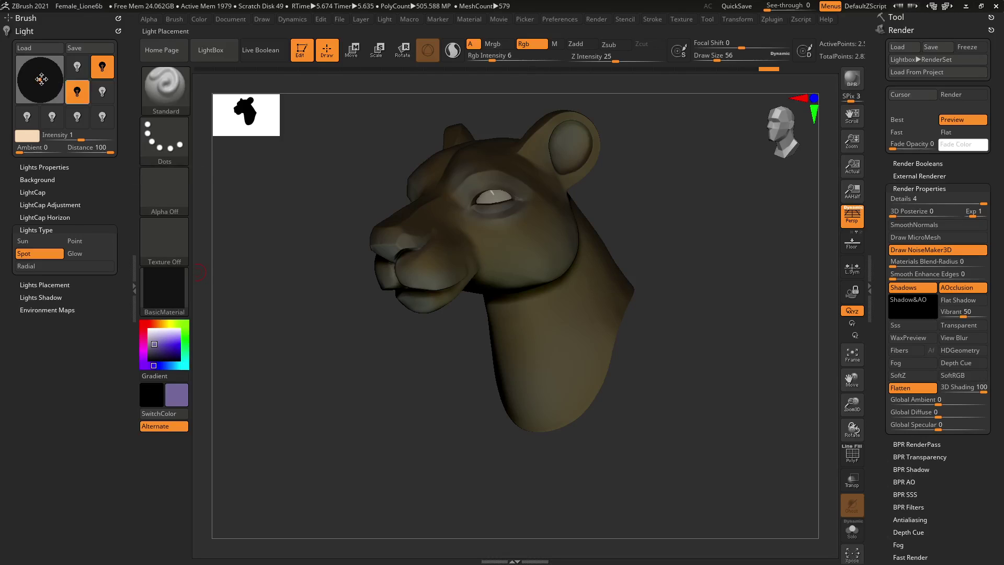
left_click_drag(42, 79, 23, 80)
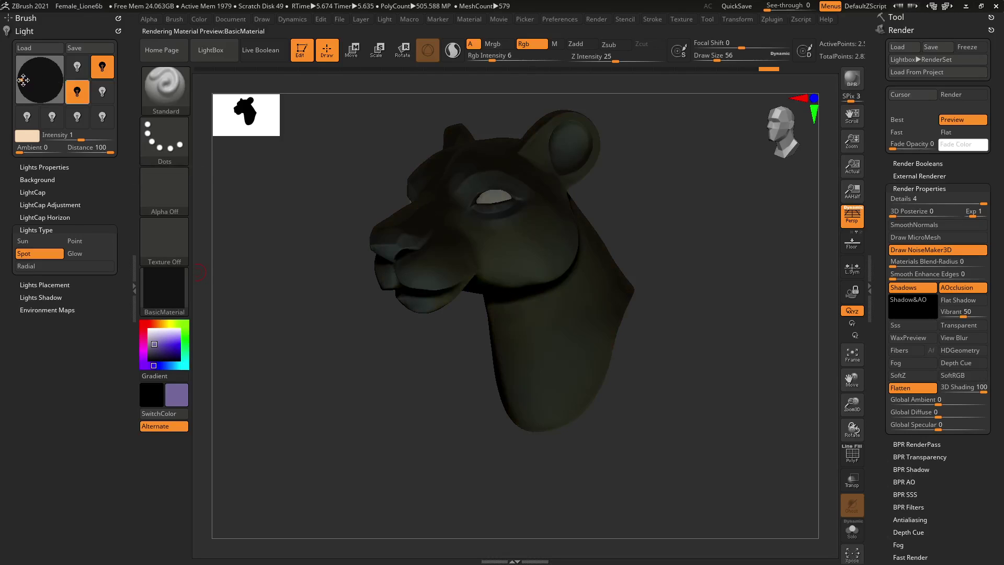
left_click(103, 68)
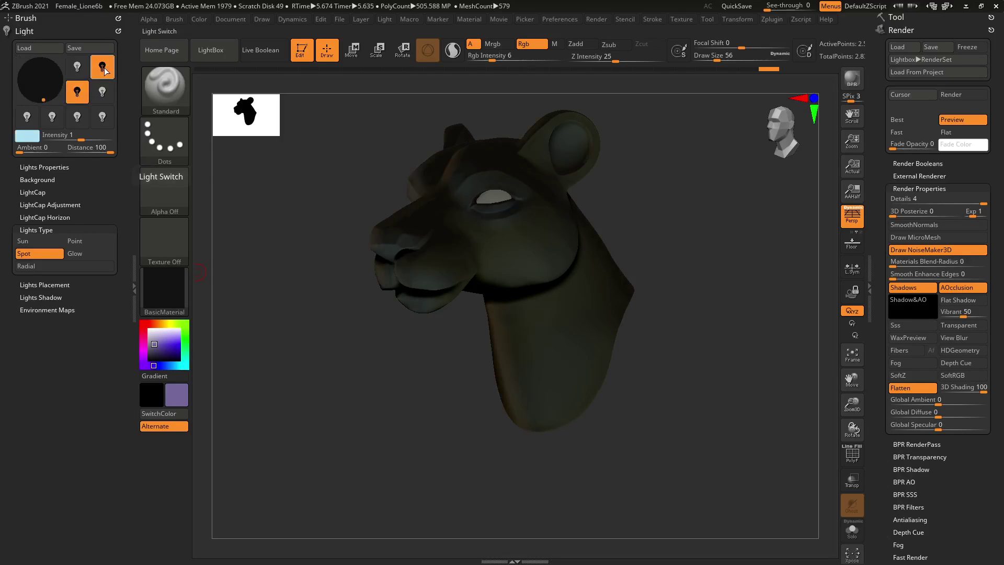
left_click(105, 73)
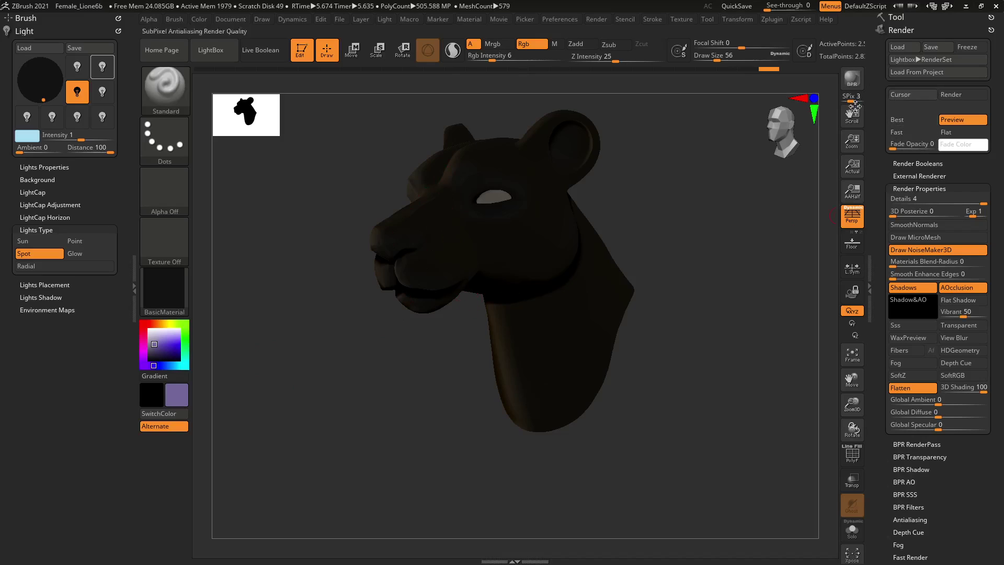
Keep the third light as Spot after trying Sun, set its intensity to 0.5, and run a BPR render
left_click(84, 96)
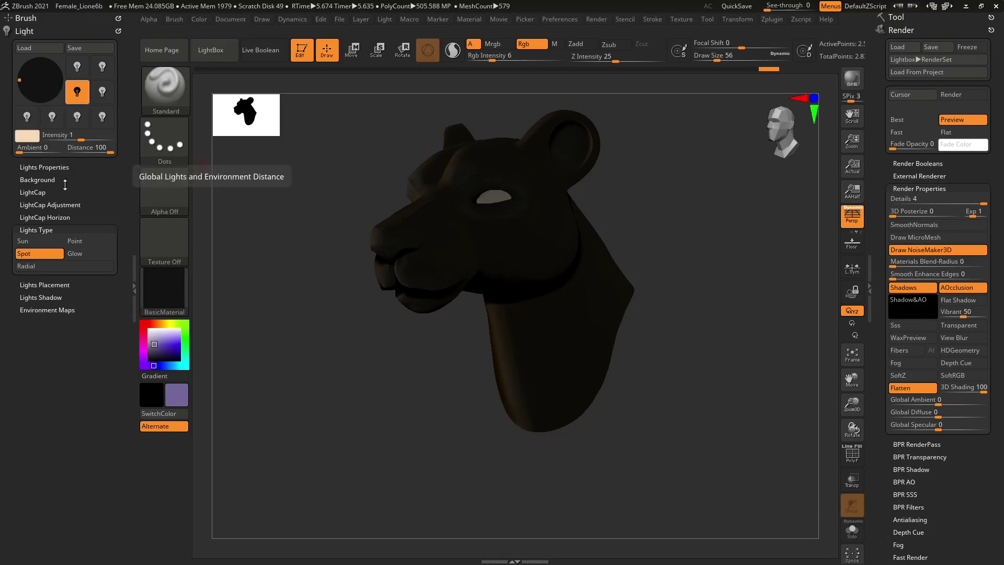
left_click(38, 246)
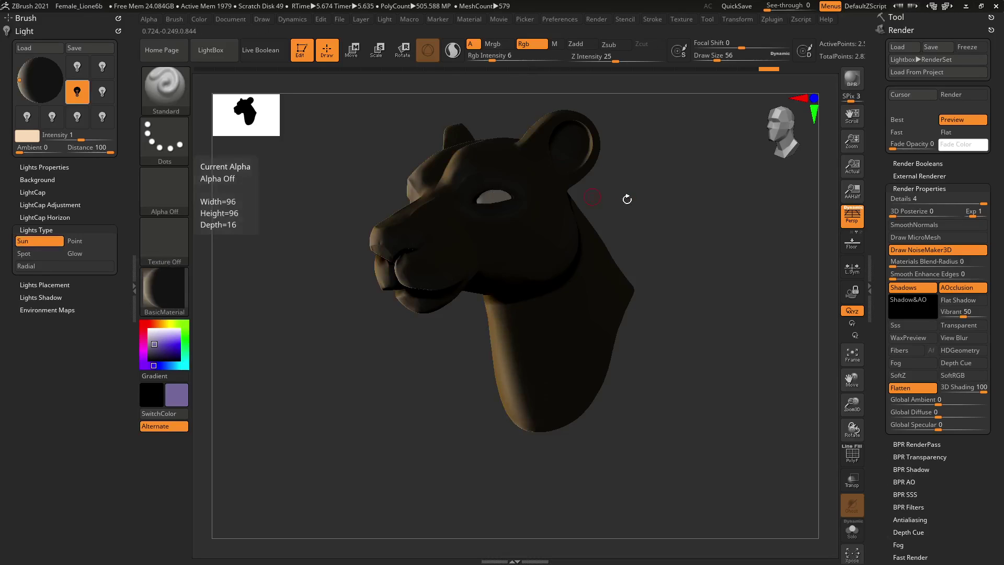
left_click(39, 253)
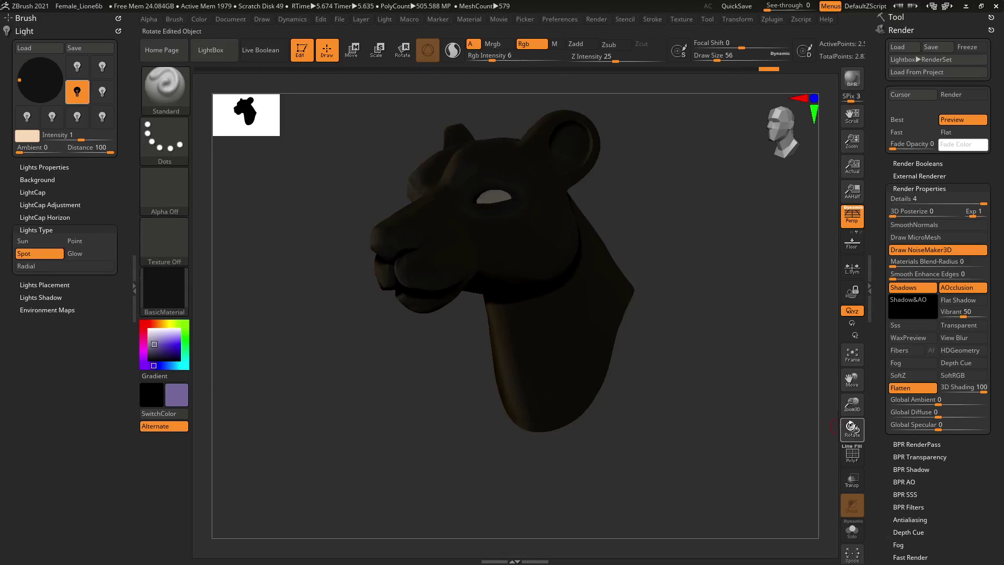
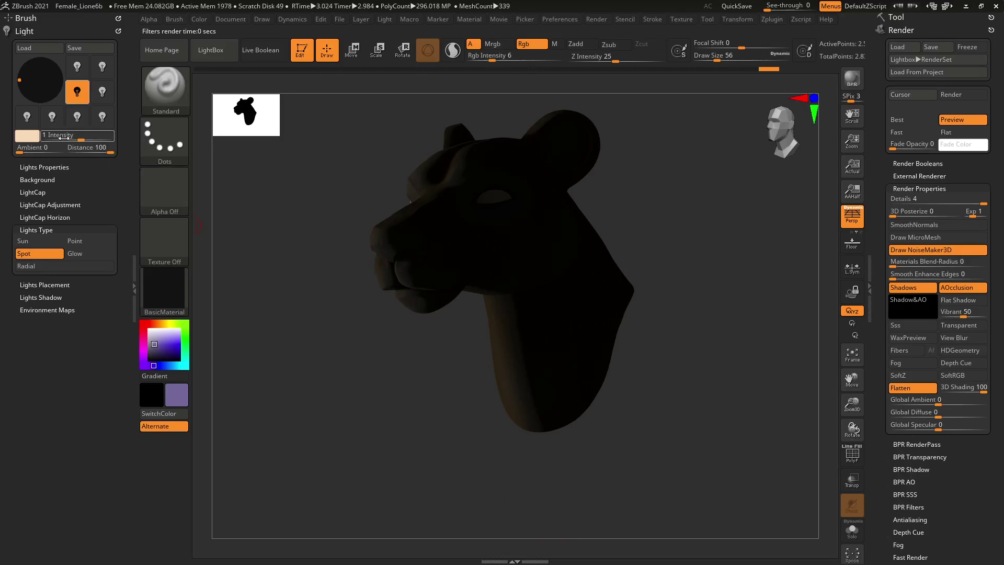
type("0.5")
key("Return")
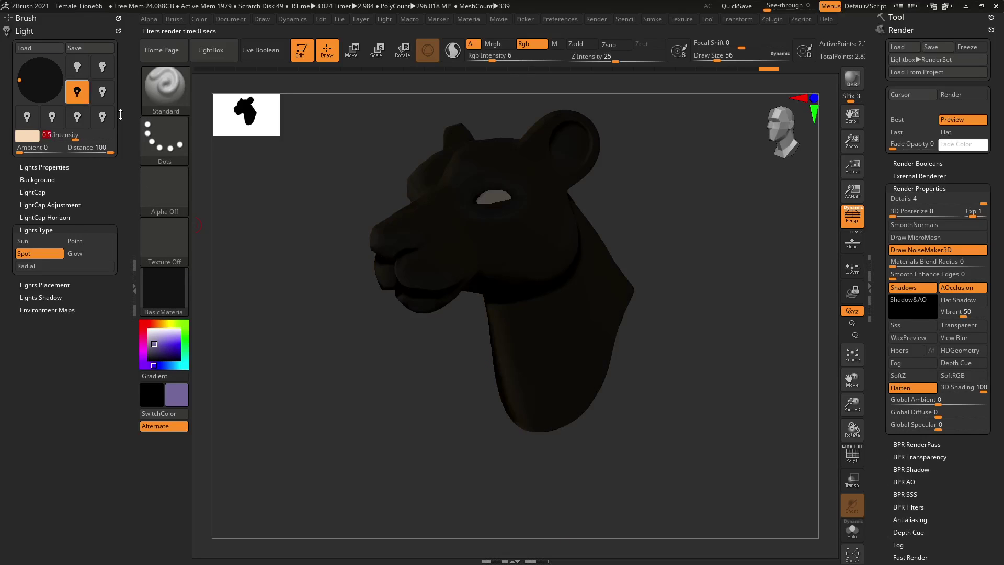
left_click(852, 85)
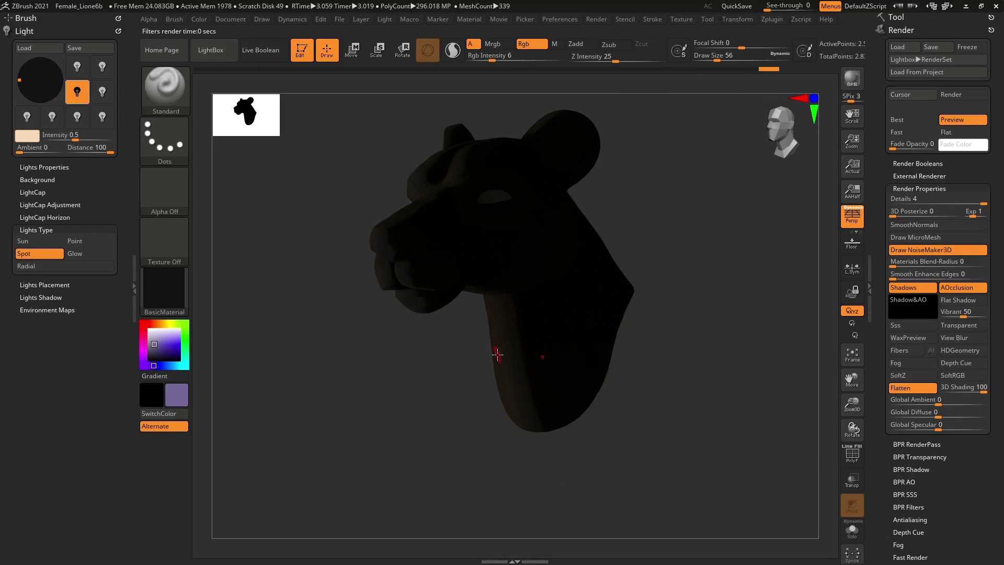
Turn the second light back on and run a BPR render together with the third light
left_click(103, 70)
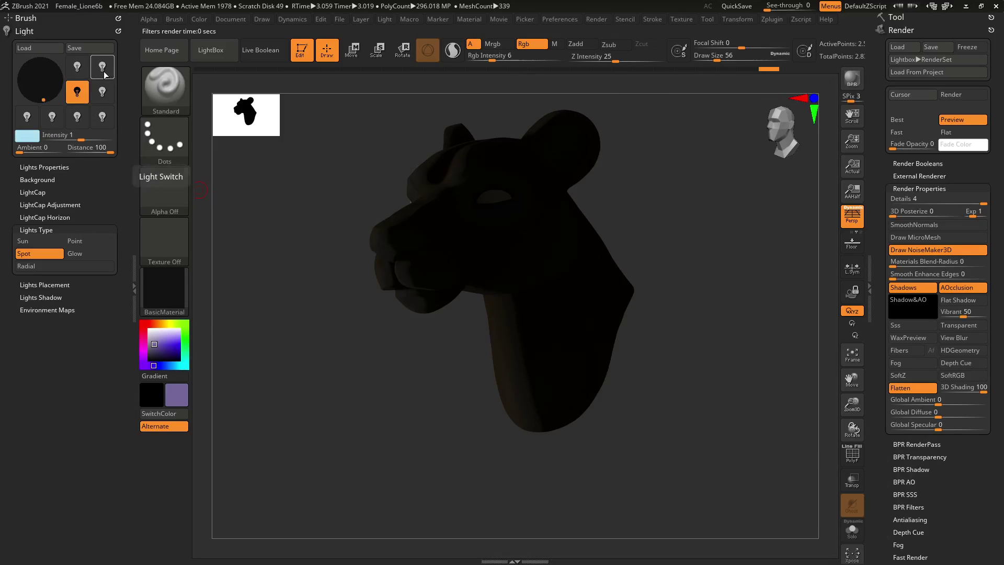
left_click(852, 79)
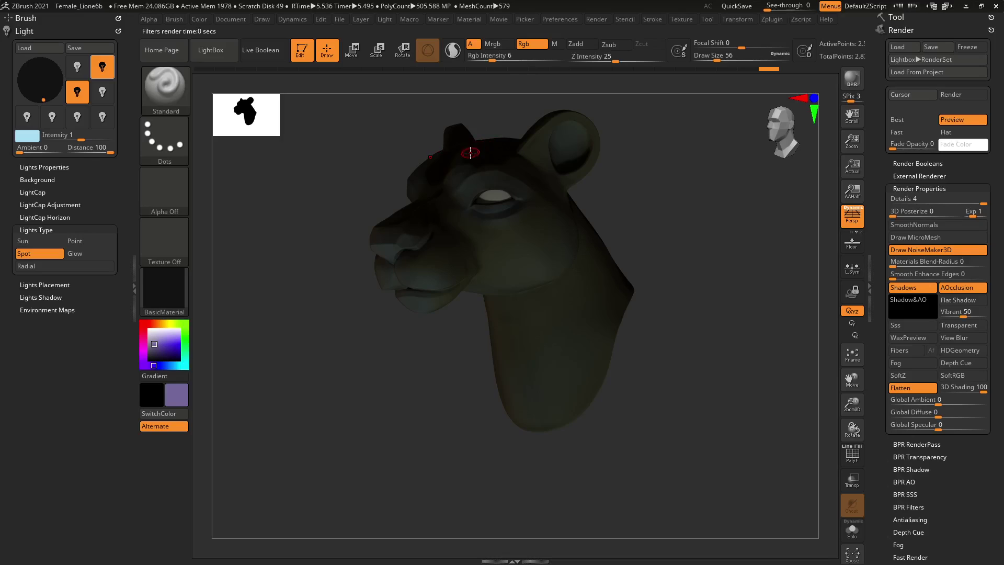
Turn the first light back on and run a BPR render with all three lights
left_click(77, 67)
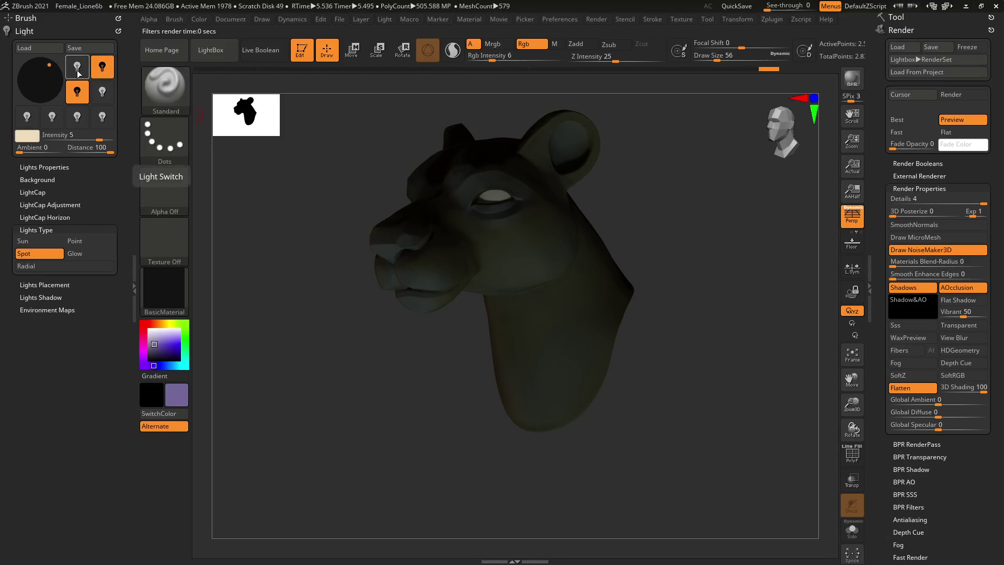
left_click(78, 70)
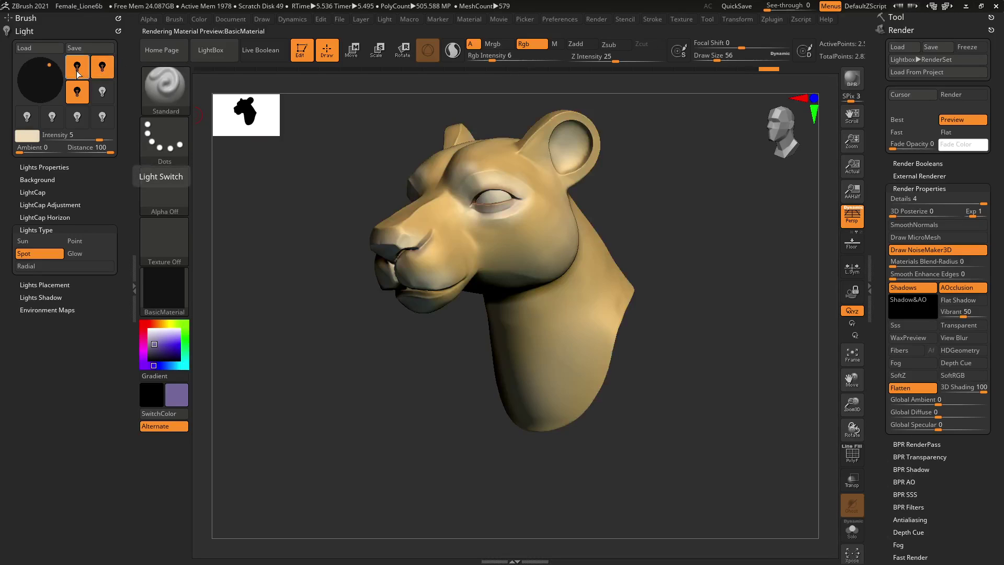
left_click(853, 79)
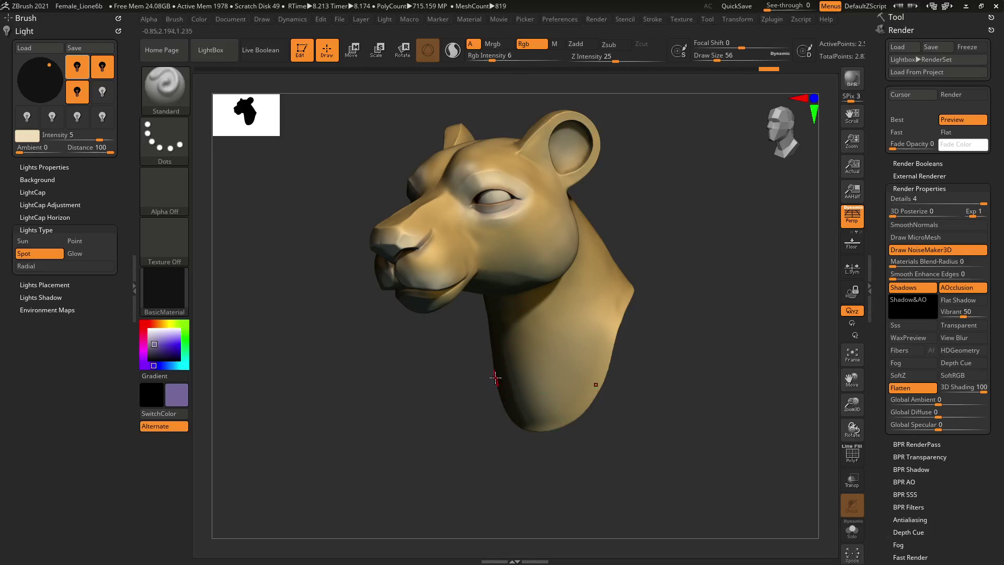
Set the third light's intensity to 1 and run a BPR render of the bust
left_click(77, 92)
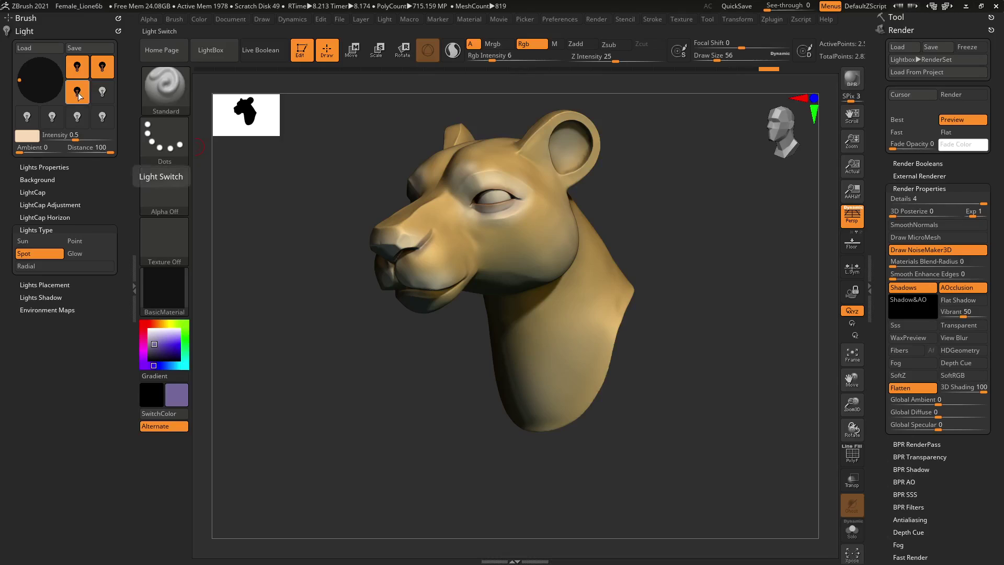
left_click(66, 135)
type("1")
key("Return")
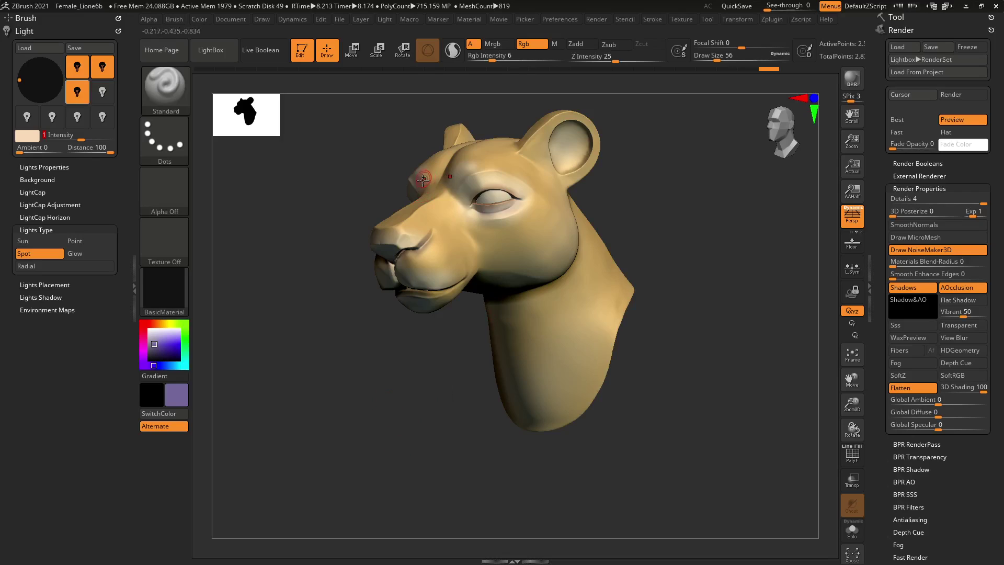
left_click(854, 81)
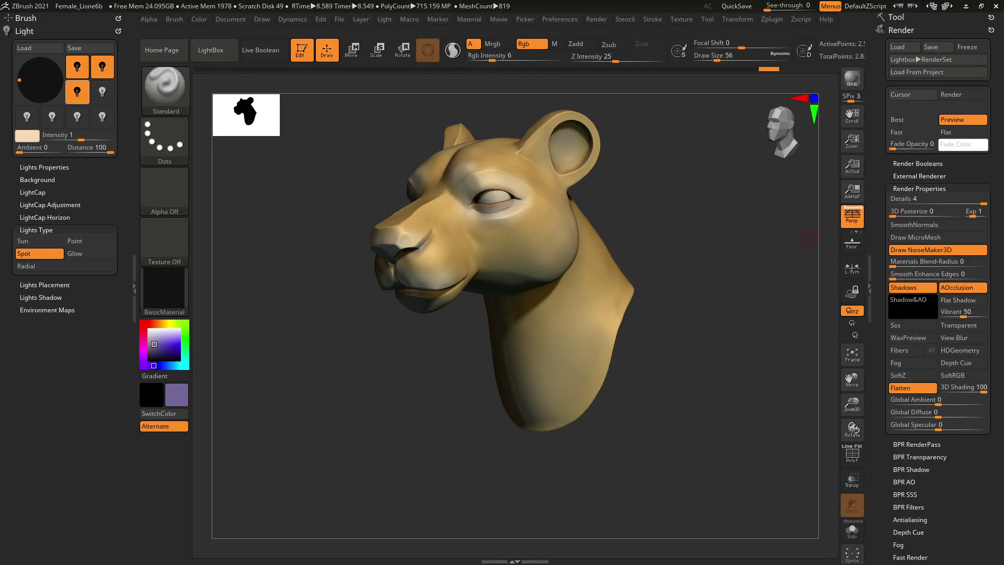
Switch to the Chrome browser and search Google for chiaroscuro in a new tab
key("alt+Tab")
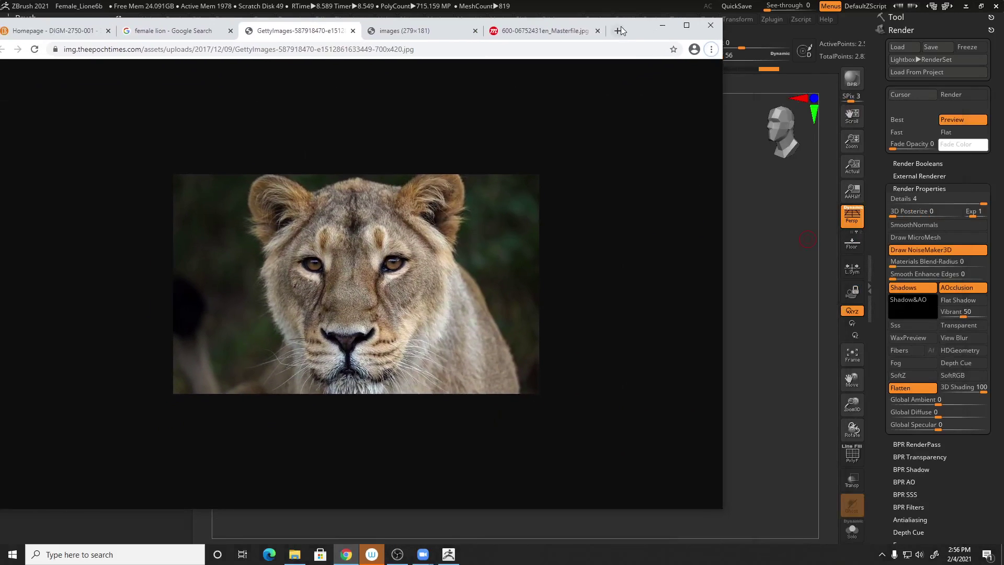
left_click(619, 31)
left_click(407, 218)
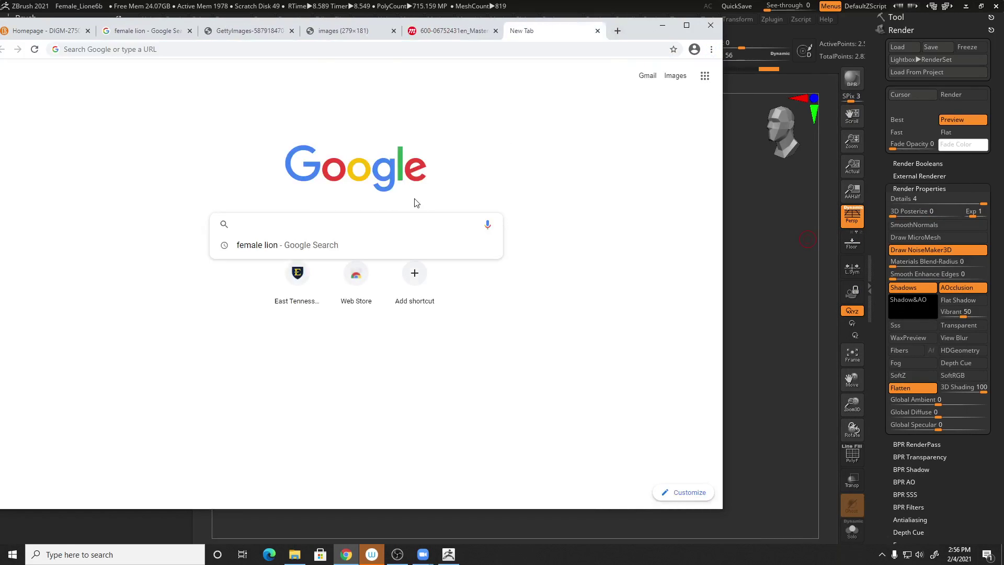
type("chir")
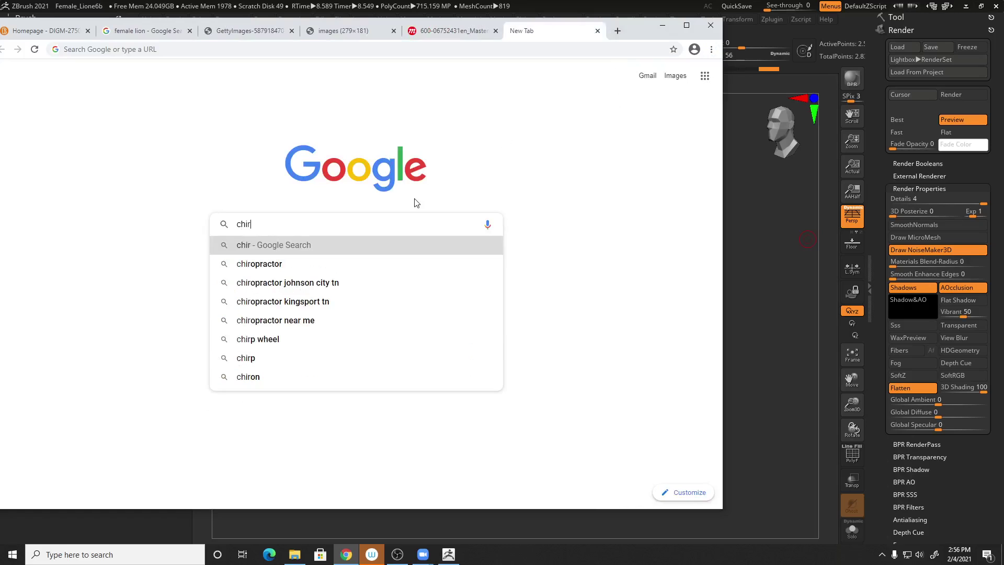
type("p")
key("BackSpace")
type("o")
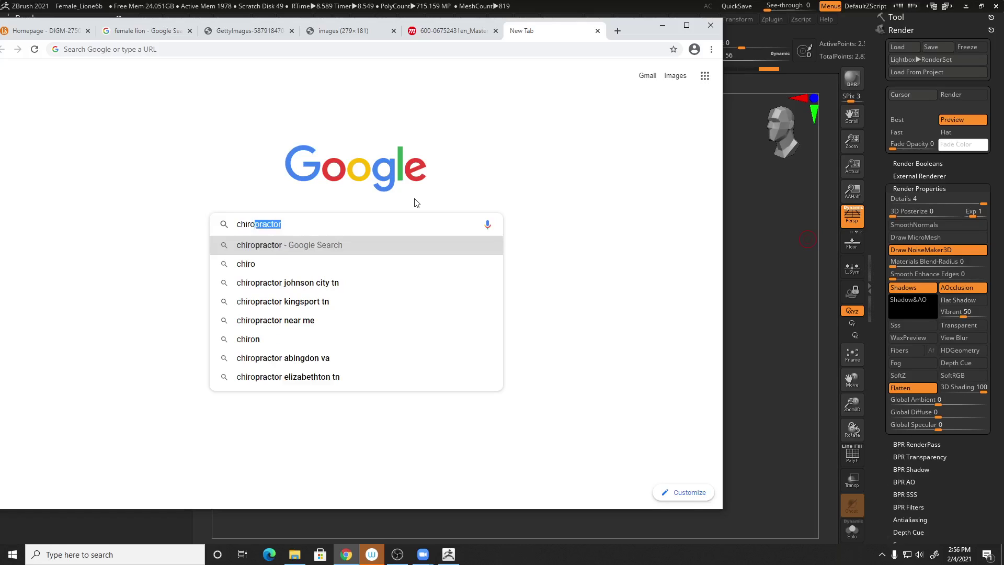
type("s")
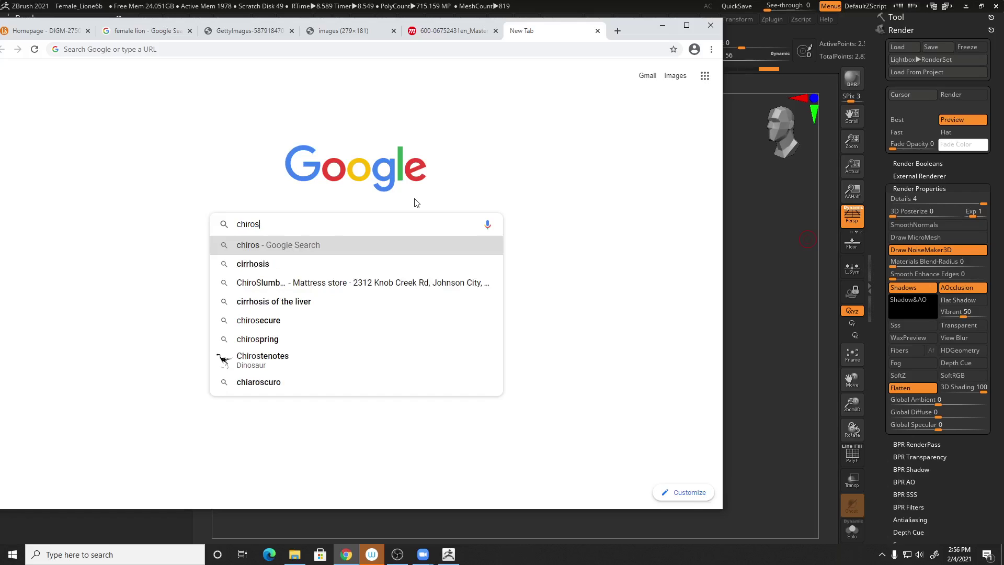
type("ad")
key("BackSpace")
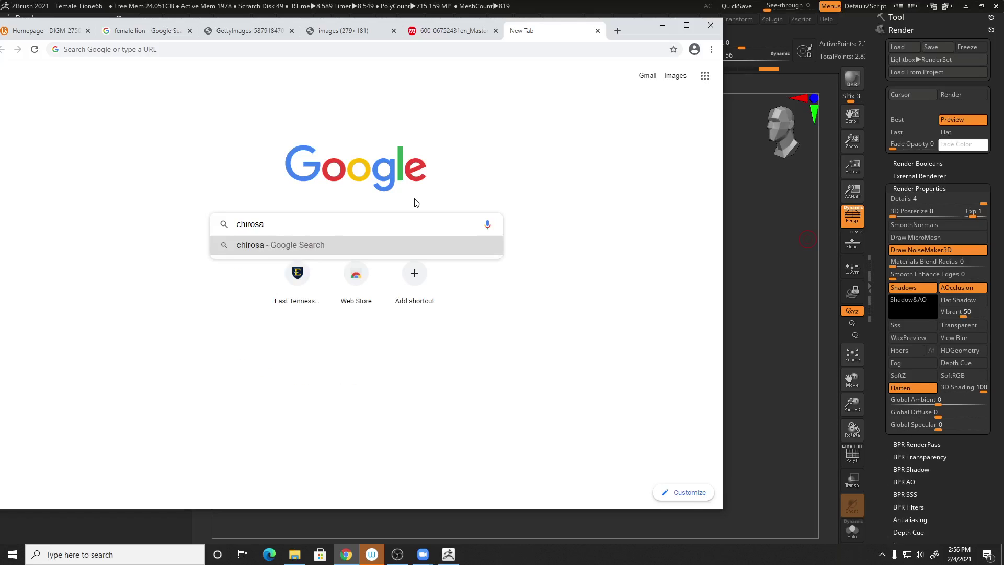
key("BackSpace")
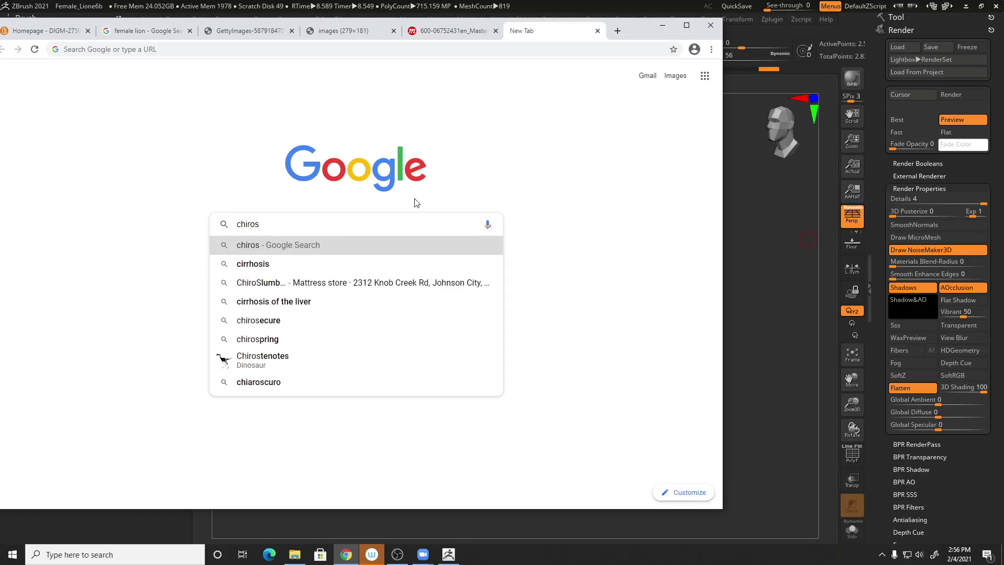
type("aco=")
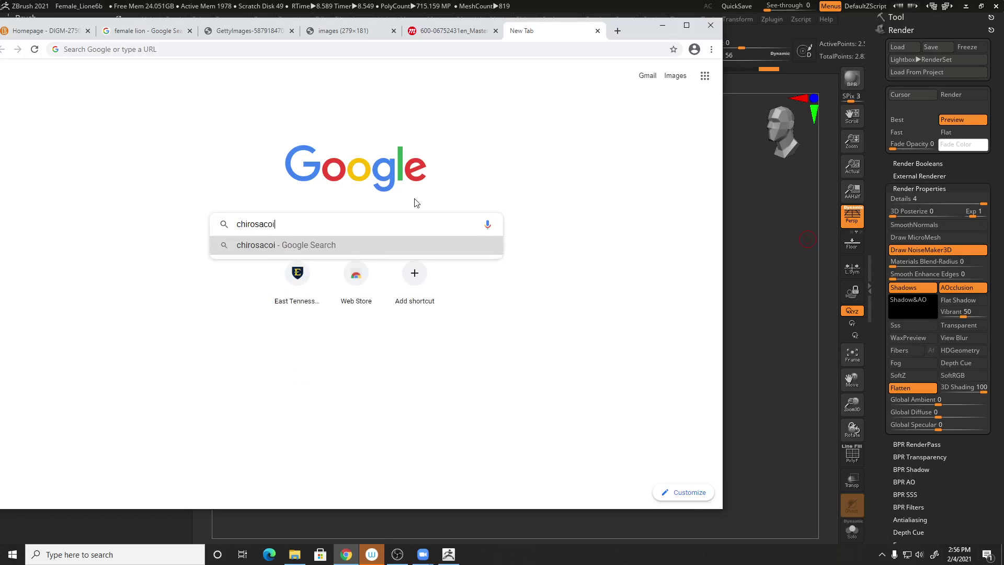
key("BackSpace")
key("BackSpace")
key("BackSpace")
key("BackSpace")
key("BackSpace")
key("BackSpace")
key("BackSpace")
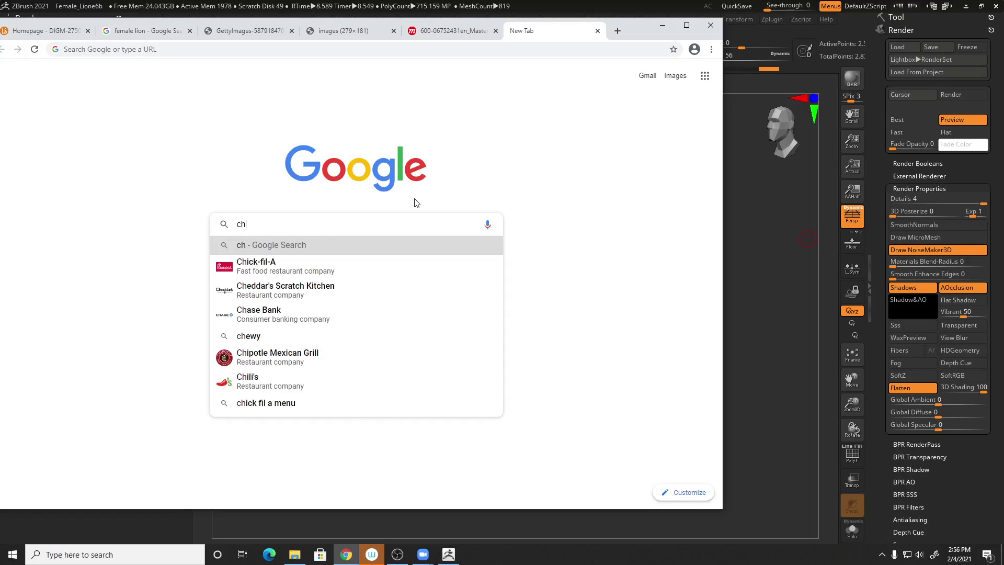
type("ic")
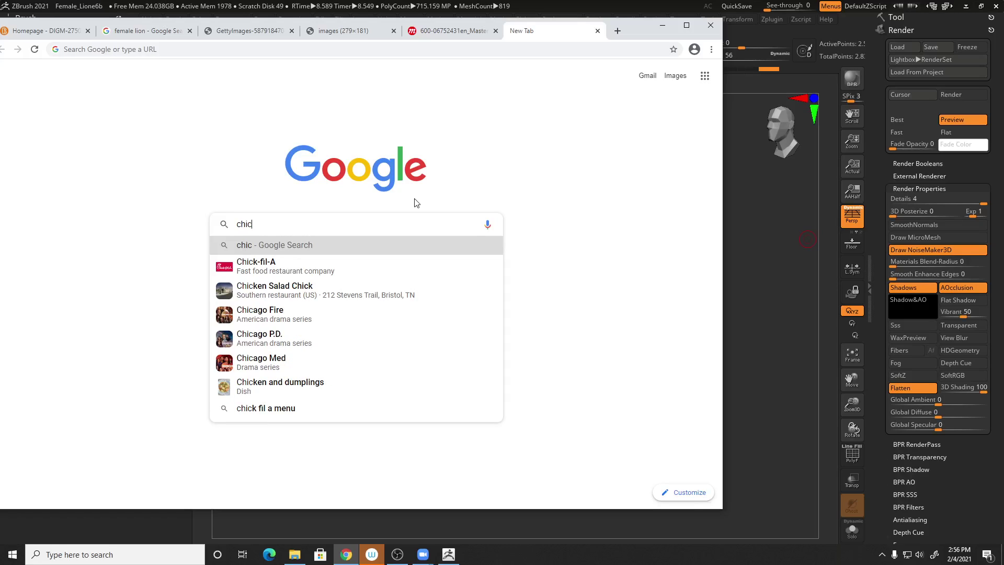
key("BackSpace")
key("BackSpace")
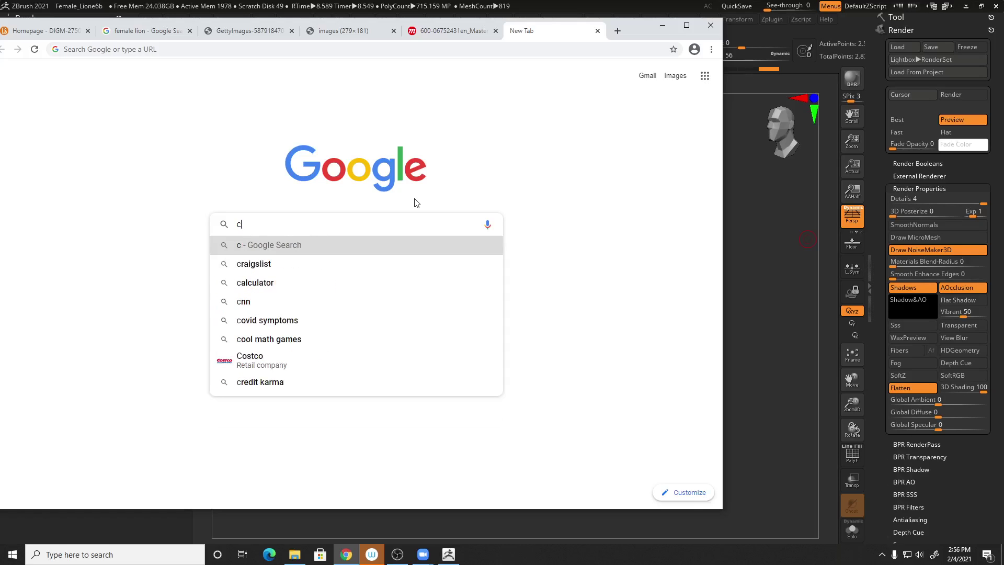
type("hirro")
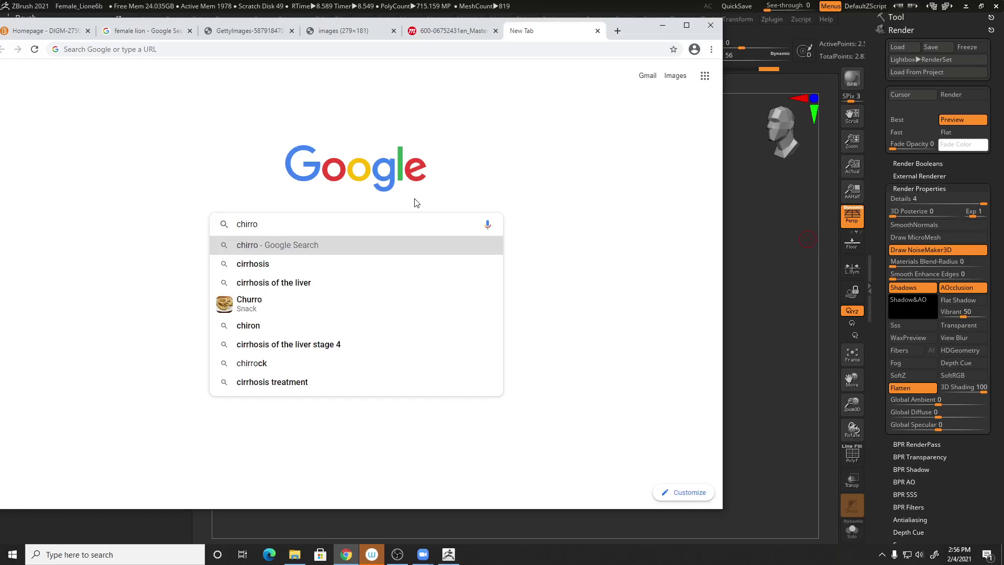
type("s")
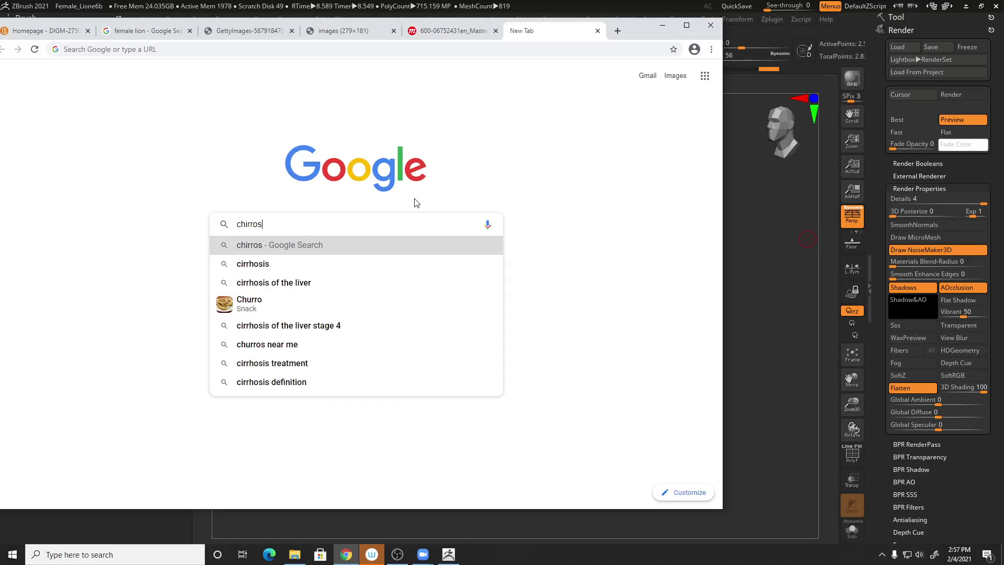
type("acuo")
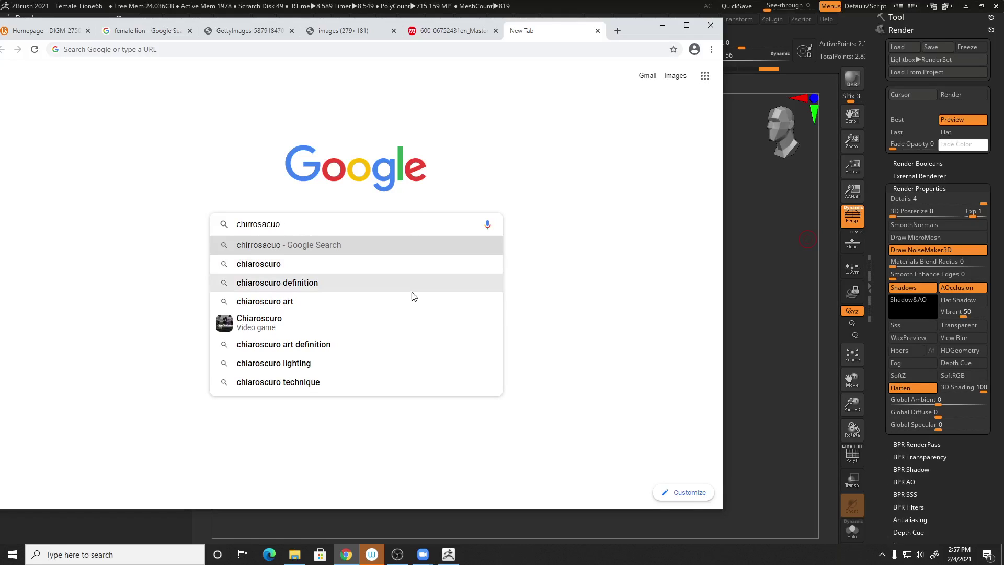
left_click(319, 262)
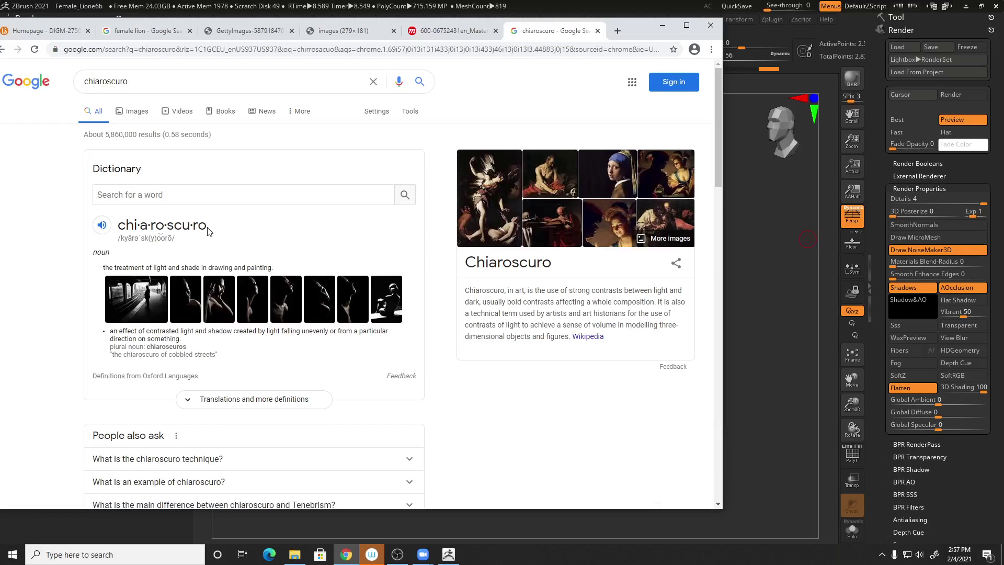
Refine the search to chiaroscuro lighting and show the image results
left_click(171, 84)
type("light")
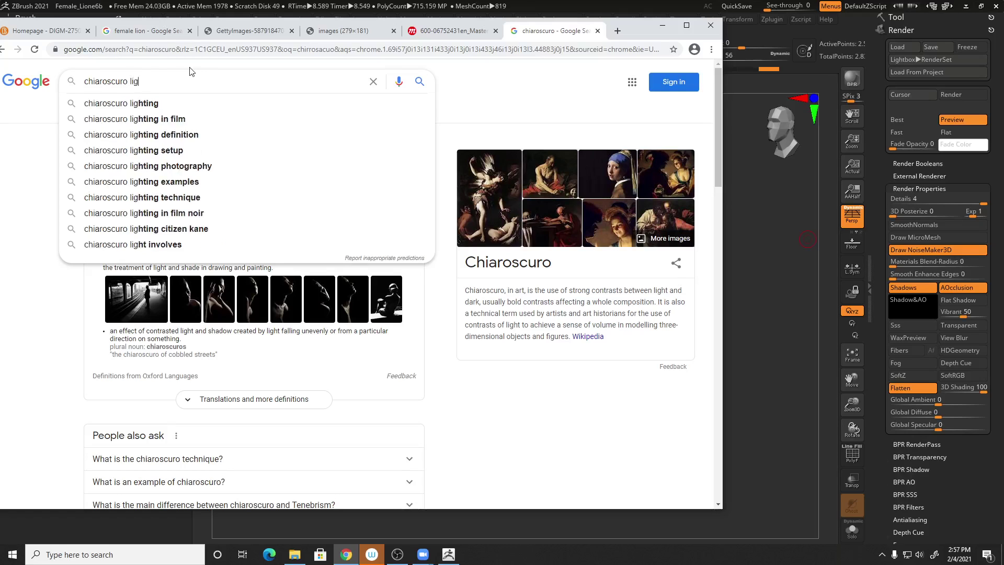
left_click(202, 108)
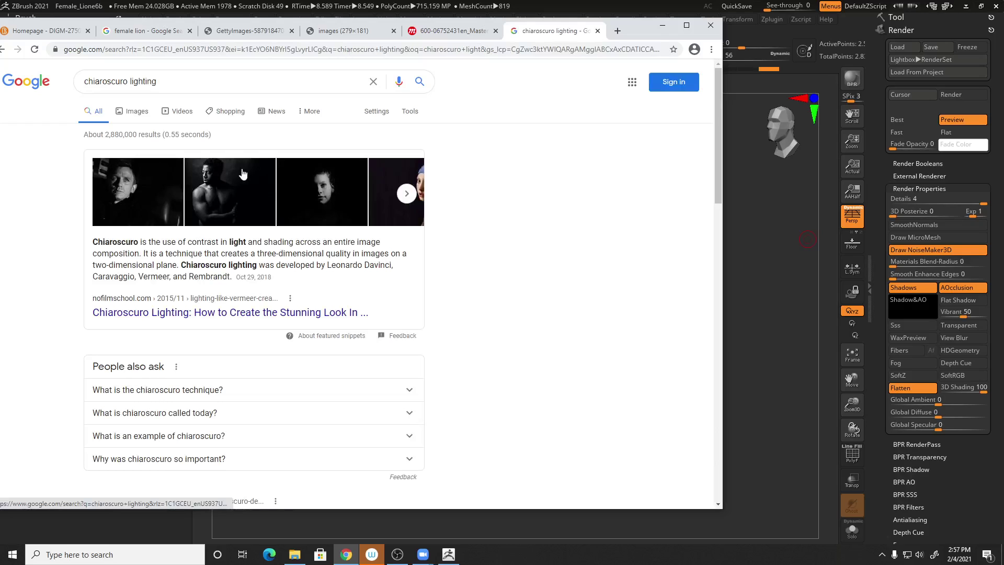
left_click(141, 112)
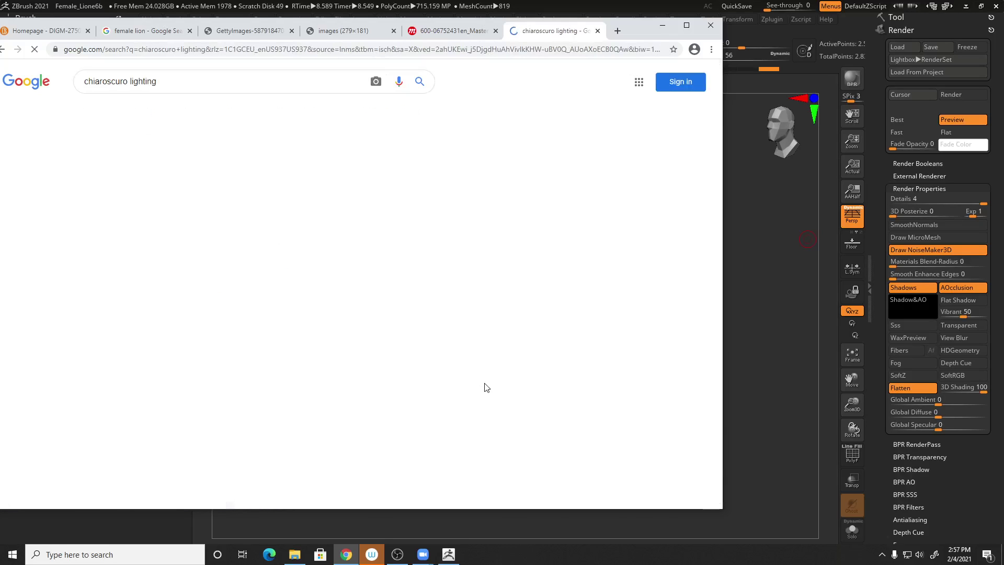
Examine the chiaroscuro sphere diagrams among the image results and their related images, including the labelled tonal values diagram
scroll(486, 387, "down", 5)
scroll(506, 388, "down", 5)
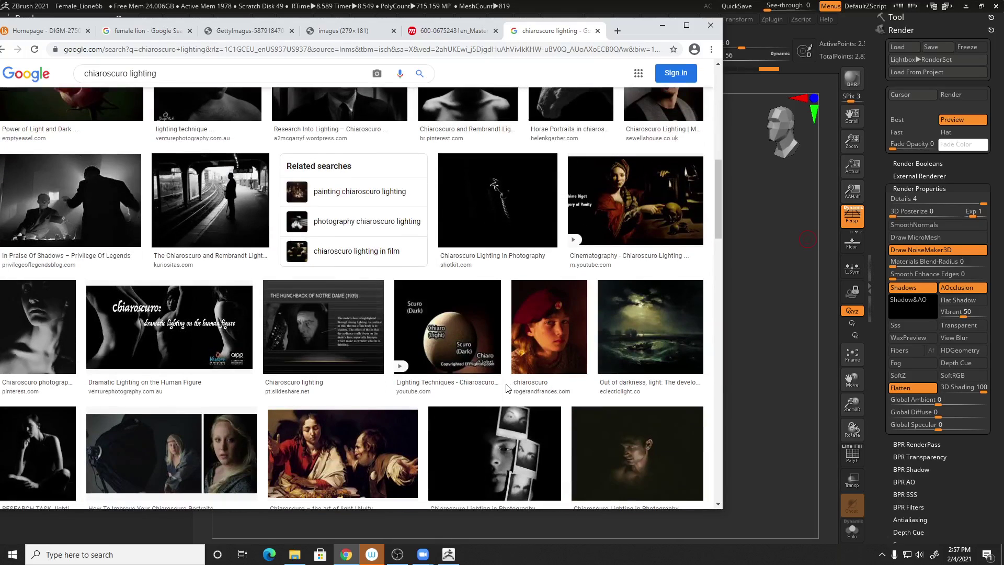
left_click(462, 336)
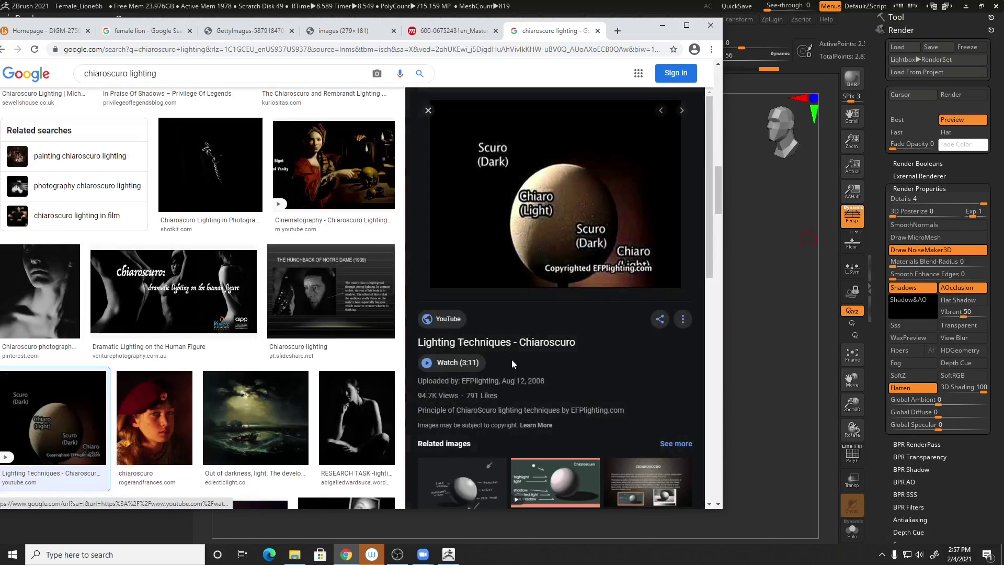
scroll(510, 360, "down", 4)
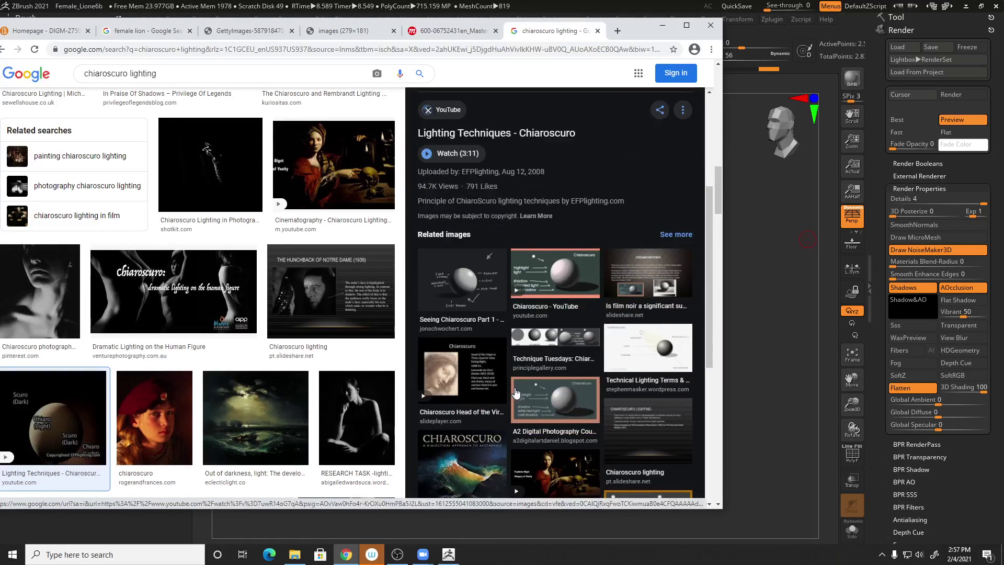
left_click(557, 282)
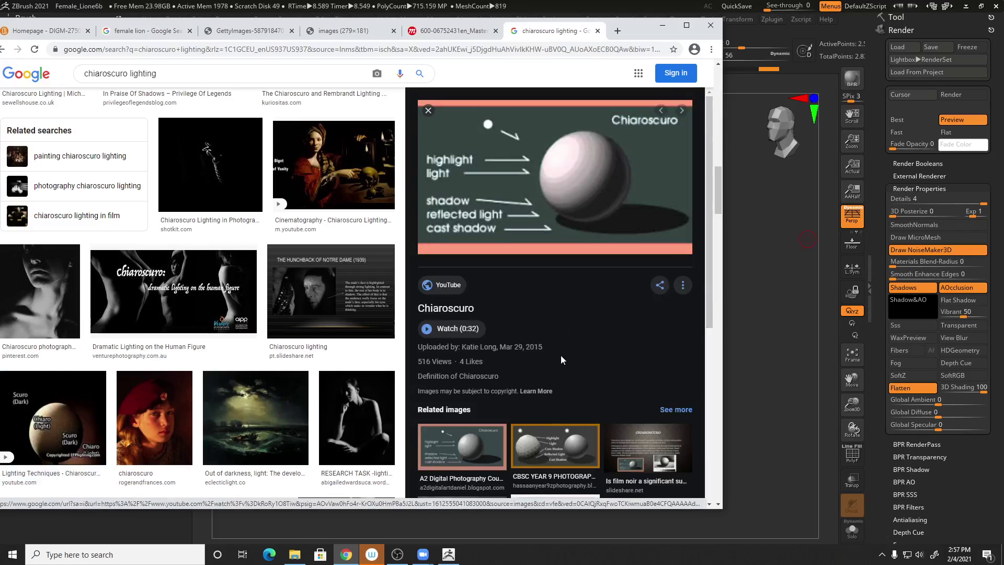
left_click(462, 448)
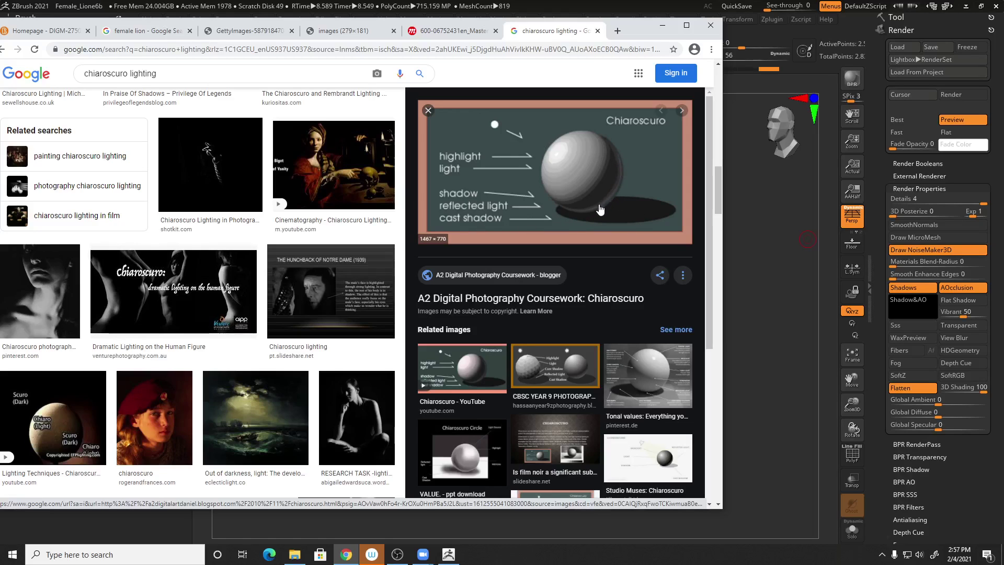
left_click(650, 379)
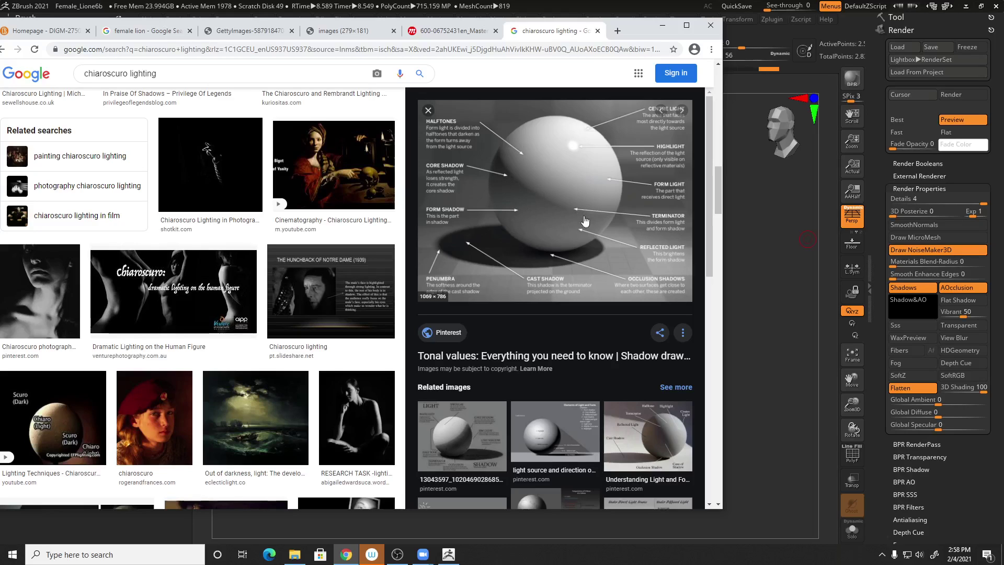
Return to ZBrush, move the first light slightly further toward the placement sphere's upper-right edge, and check the shading around the bust
left_click(662, 25)
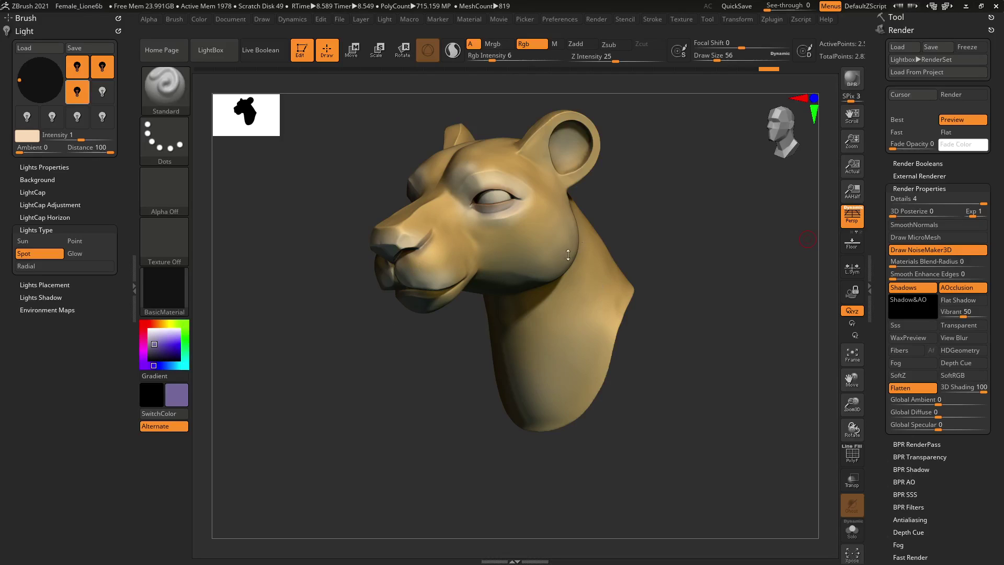
left_click(71, 67)
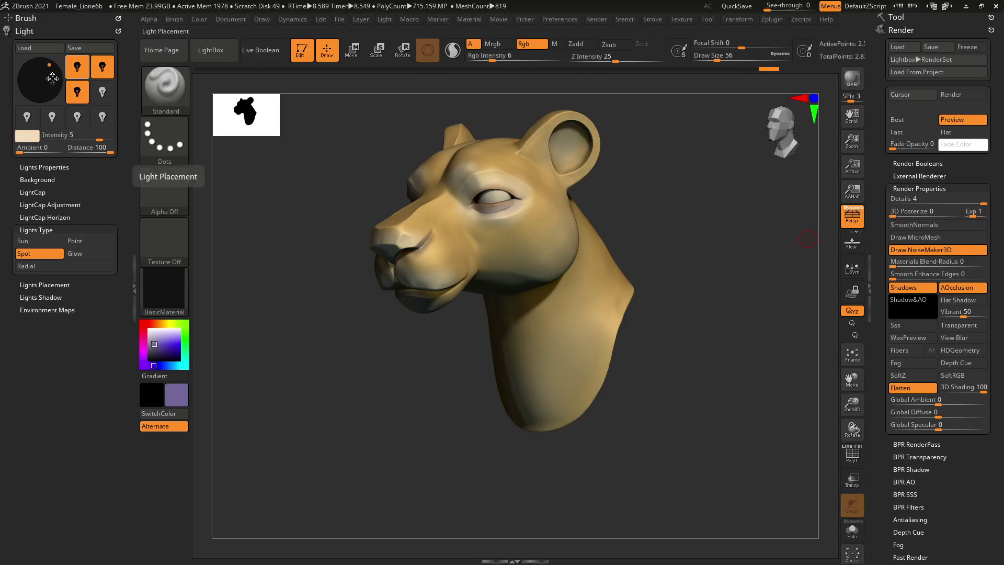
left_click_drag(48, 67, 55, 70)
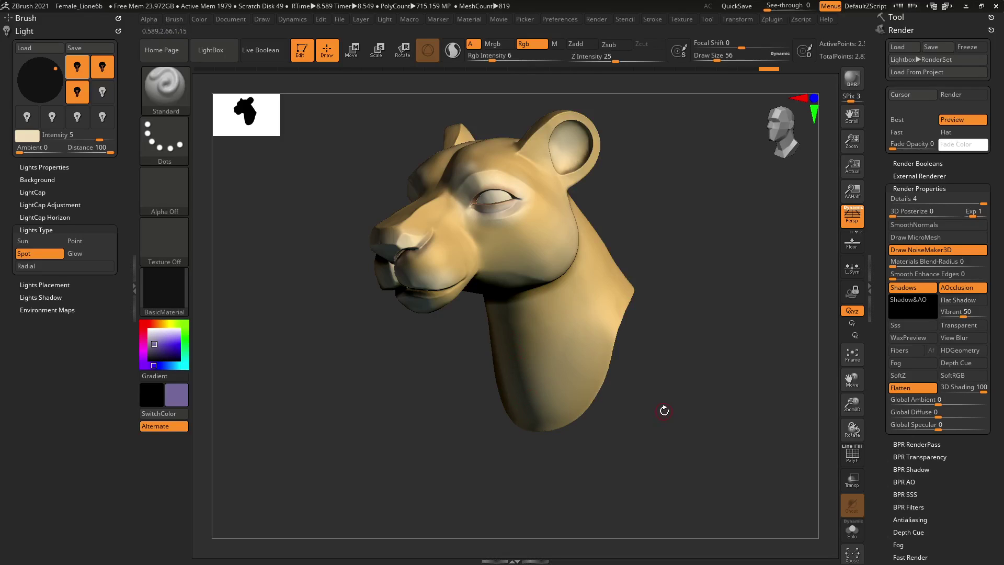
mouse_move(652, 412)
left_mouse_down()
mouse_move(481, 415)
mouse_move(552, 419)
left_mouse_up()
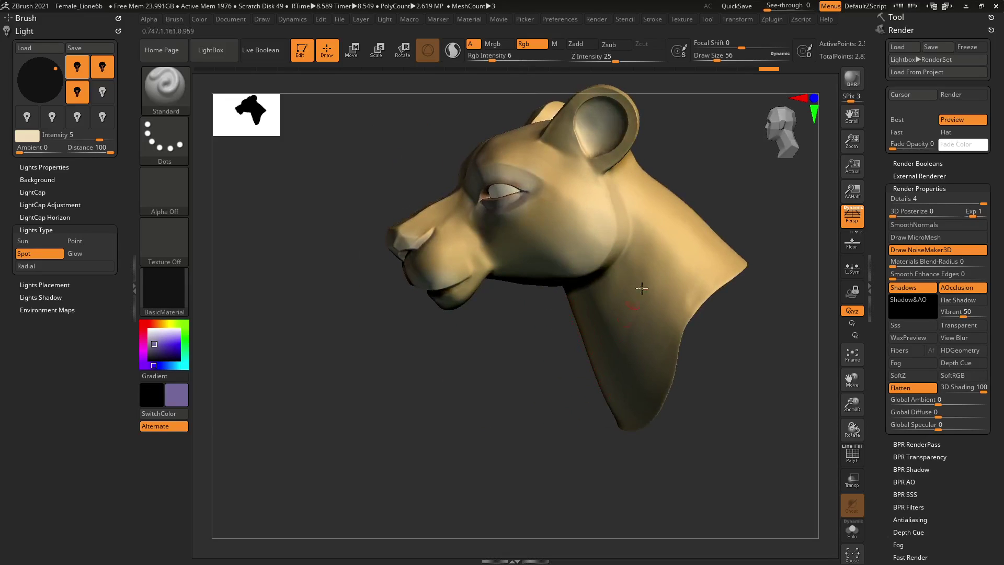
mouse_move(548, 426)
left_mouse_down()
mouse_move(567, 422)
mouse_move(555, 416)
left_mouse_up()
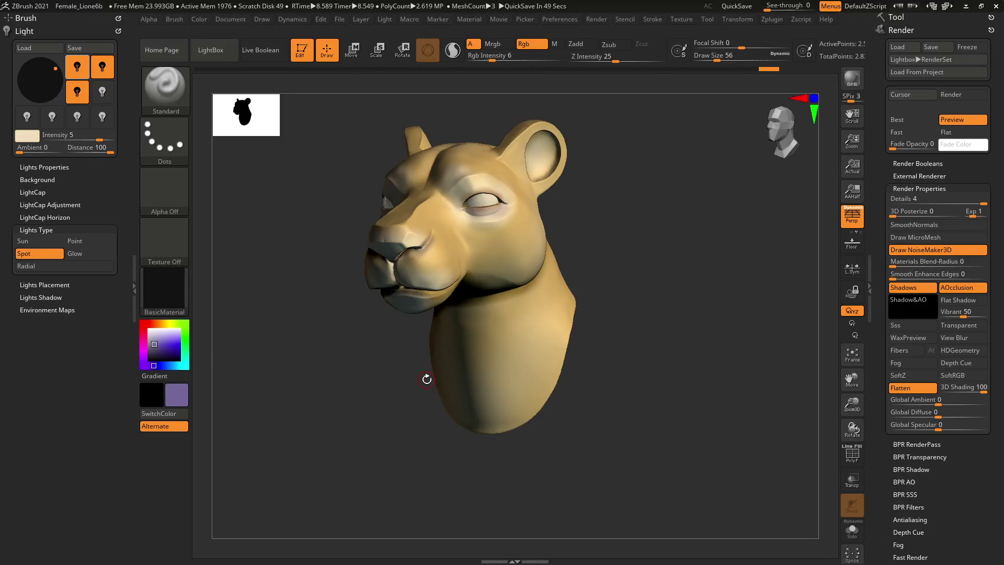
Turn the bust to a side-facing three-quarter view and render it with BPR
left_click_drag(610, 269, 600, 270)
left_click_drag(665, 232, 673, 265)
key("shift+r")
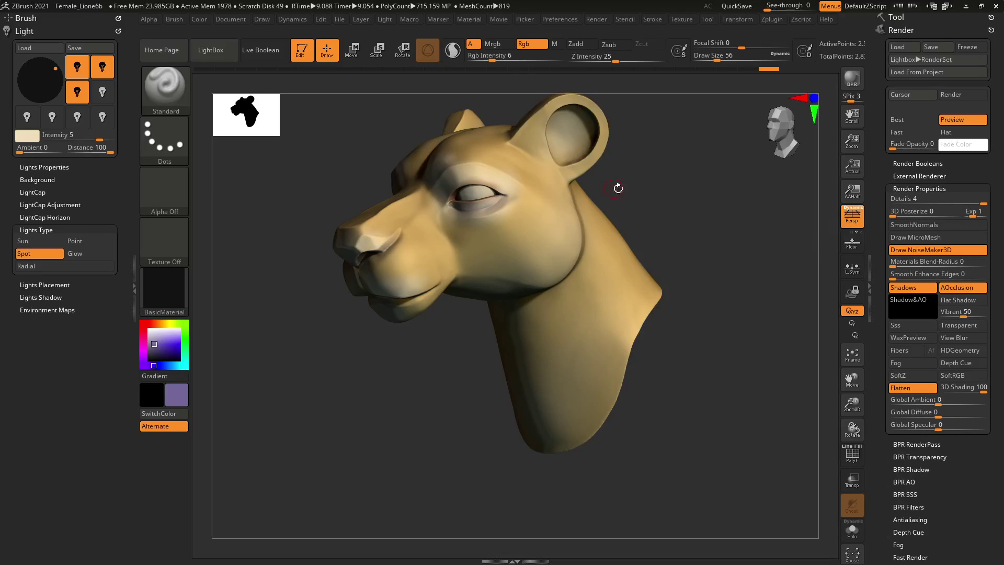
Look through the render properties and open the BPR Shadow settings
left_click(940, 189)
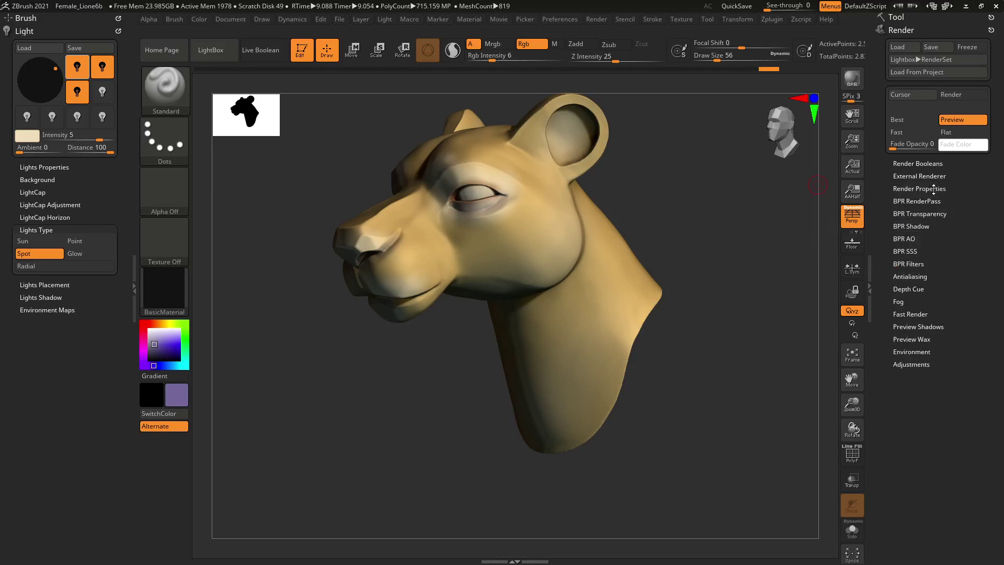
left_click(930, 189)
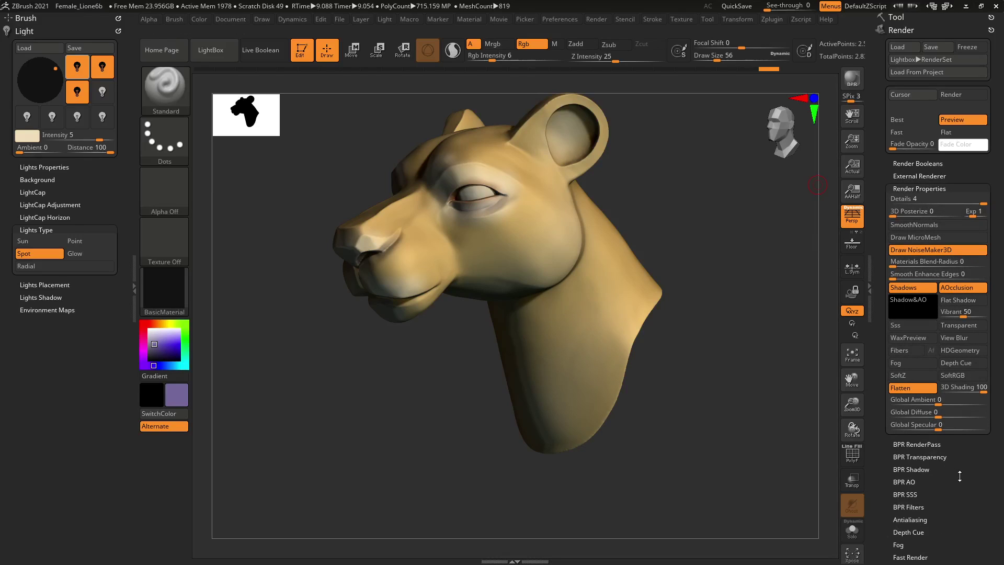
scroll(962, 378, "down", 5)
scroll(962, 378, "down", 1)
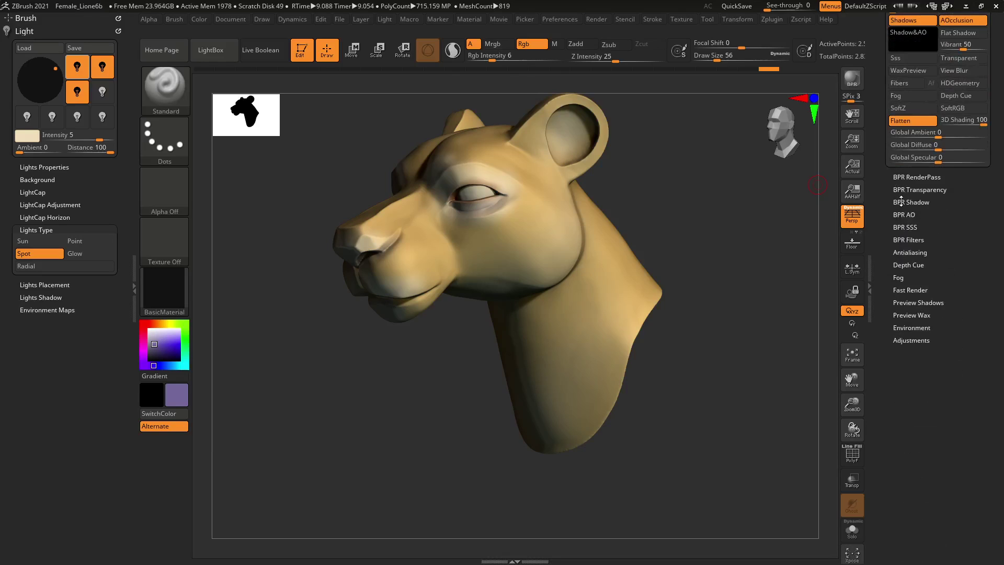
scroll(901, 201, "down", 8)
scroll(945, 211, "up", 14)
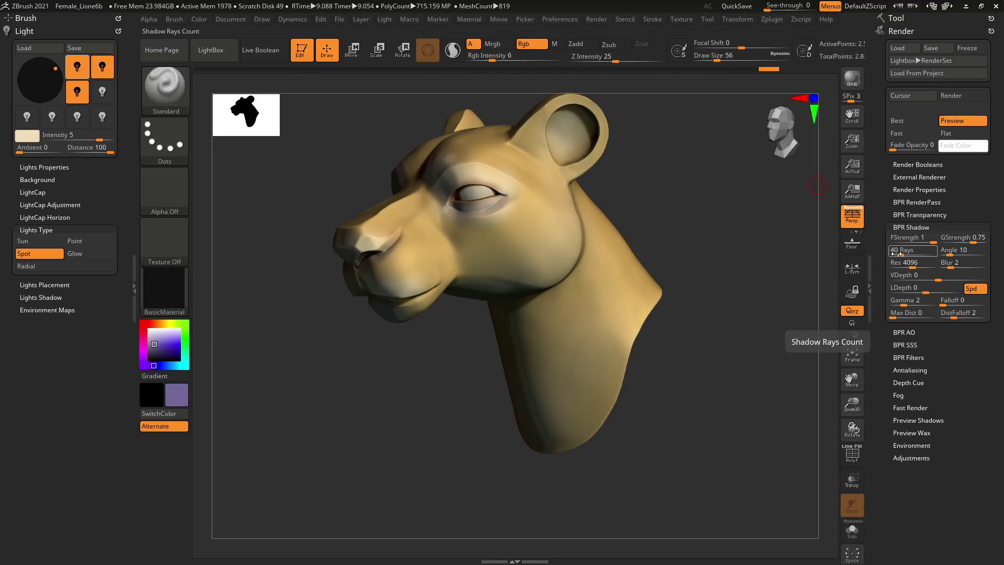
Rerun the BPR render, try the Best render mode, and switch back to Preview mode
left_click(852, 87)
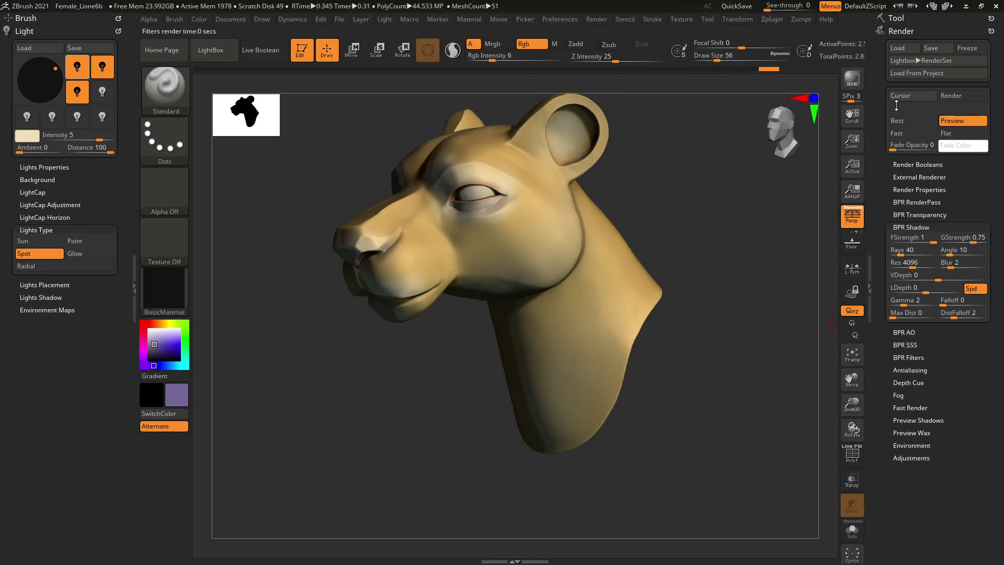
left_click(853, 84)
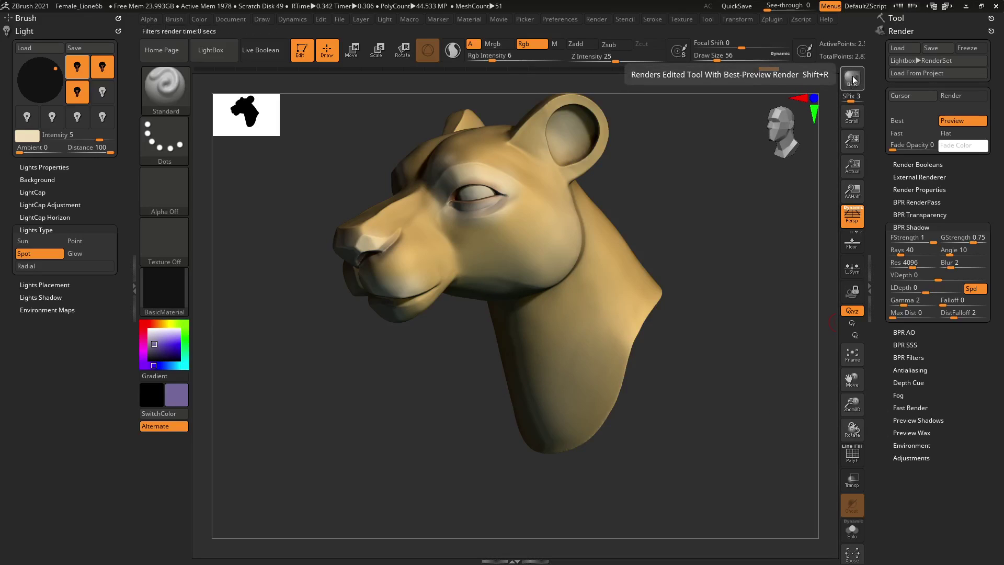
left_click(915, 120)
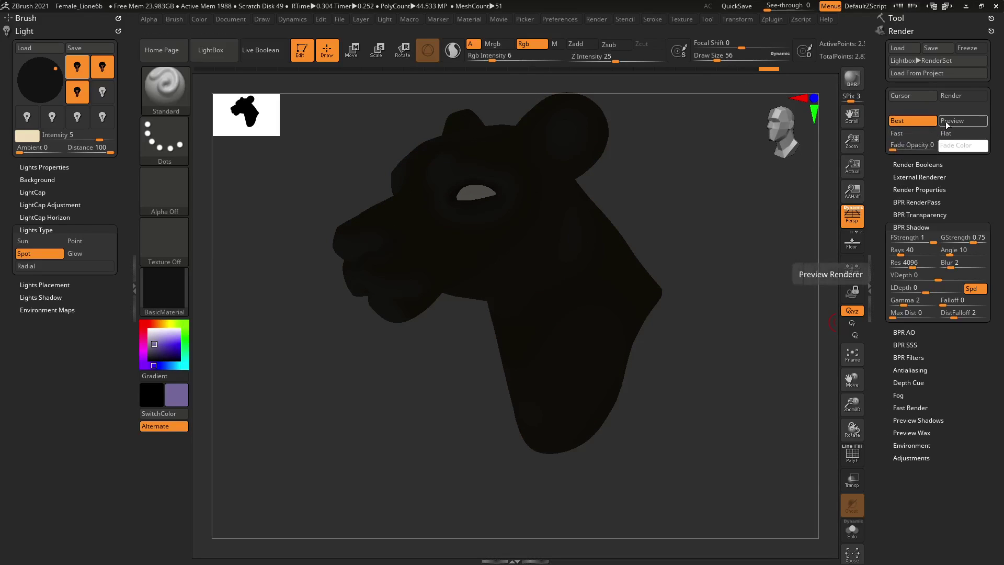
left_click(948, 122)
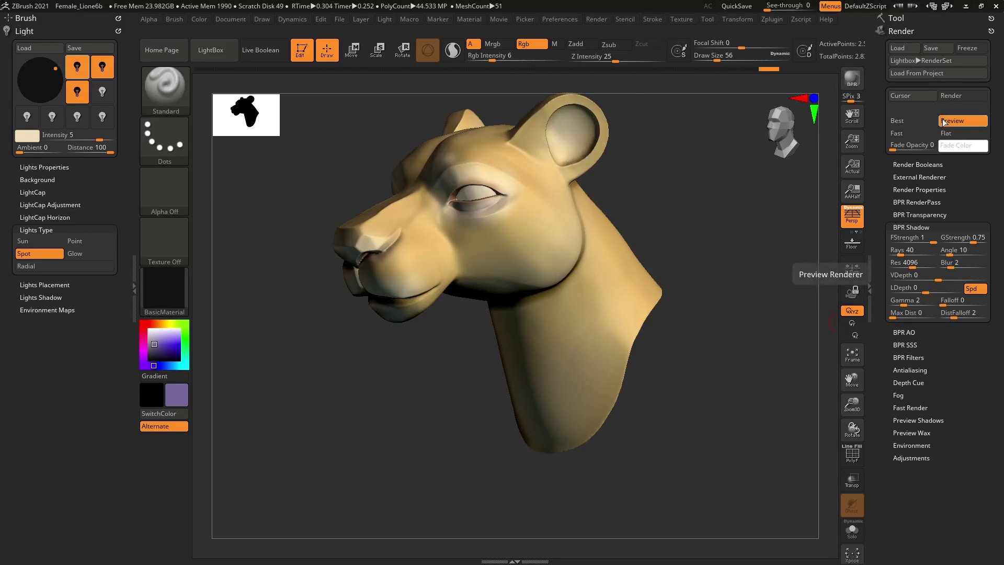
Check the shadow and ambient occlusion options, turn the bust's face more toward the viewer, and render with BPR
left_click(932, 190)
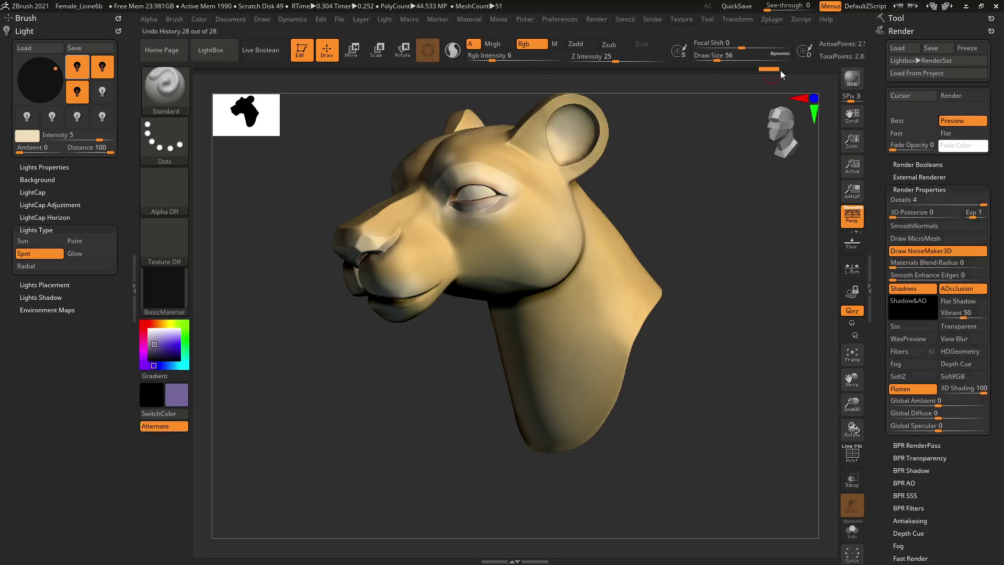
left_click(853, 83)
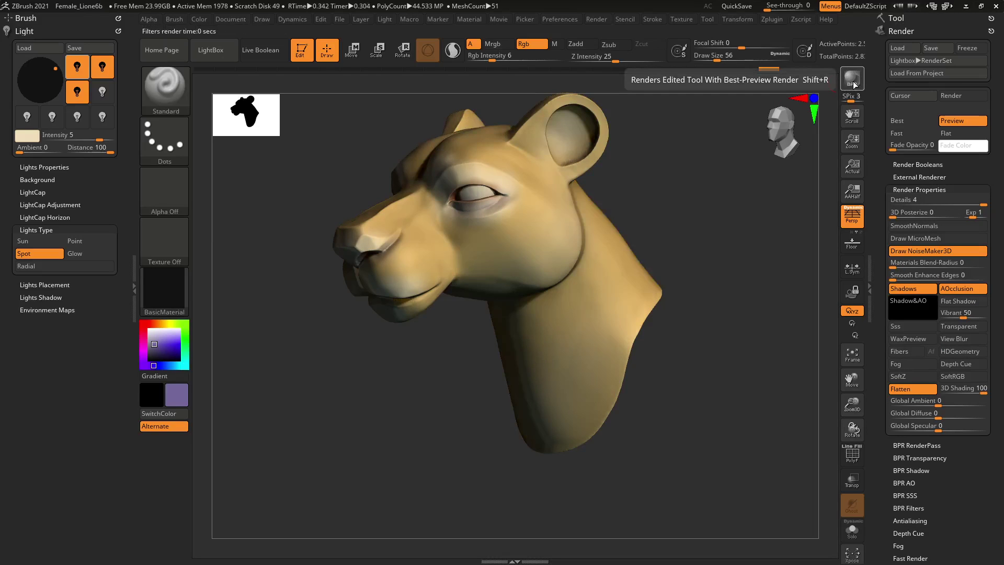
left_click_drag(675, 205, 686, 206)
left_click(852, 78)
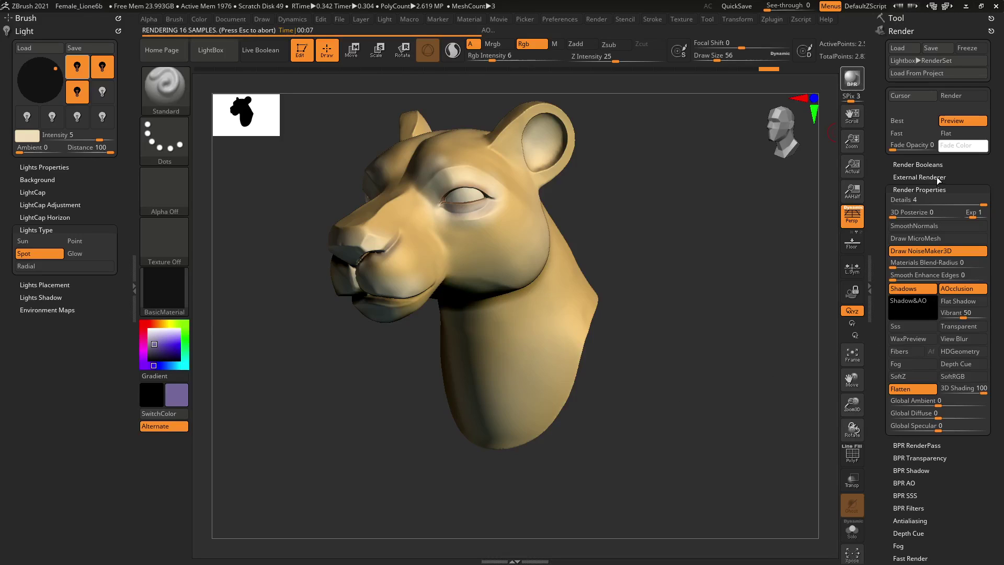
Set the BPR shadow rays to 5 and the shadow angle to 0, and render the bust
left_click(926, 189)
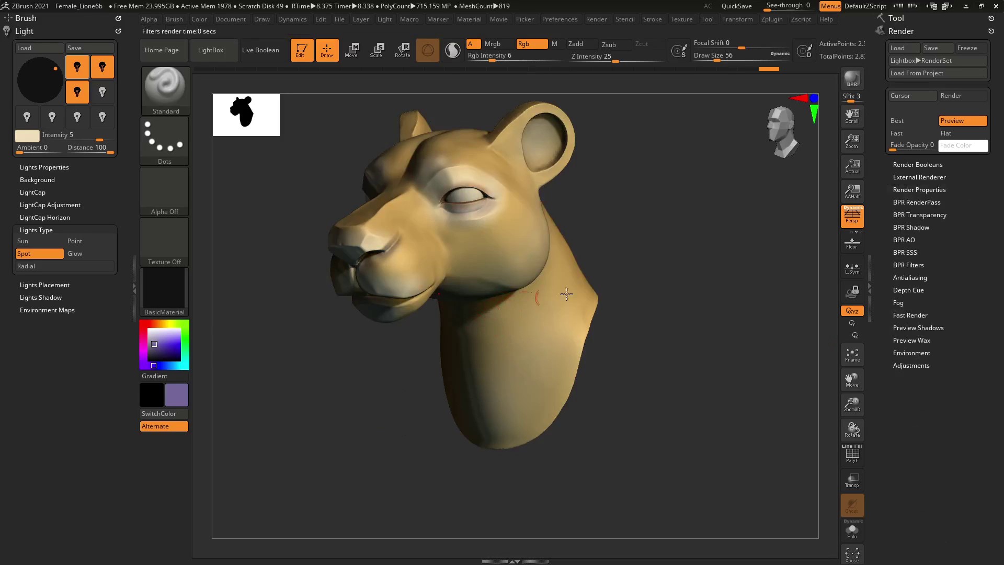
left_click(916, 227)
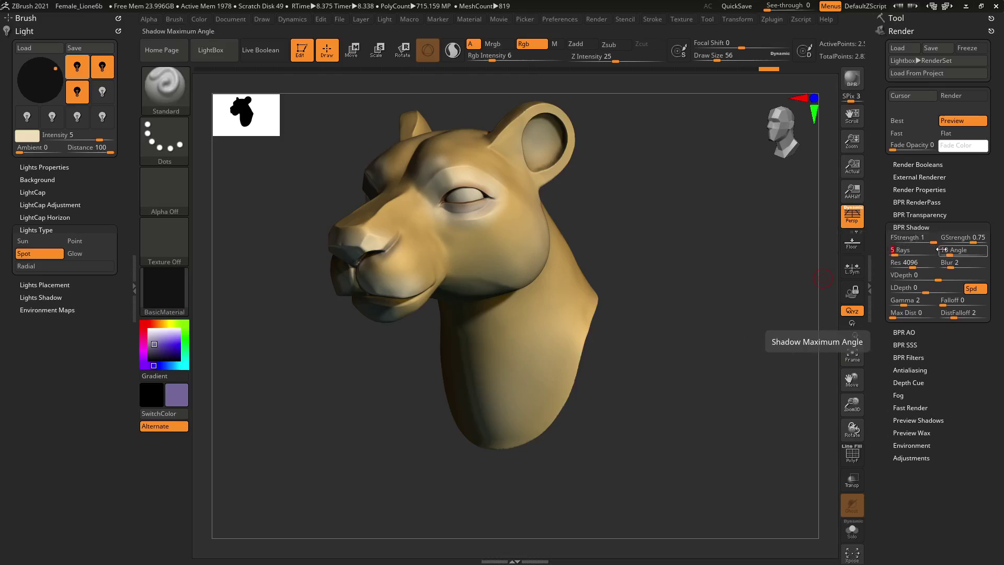
type("0")
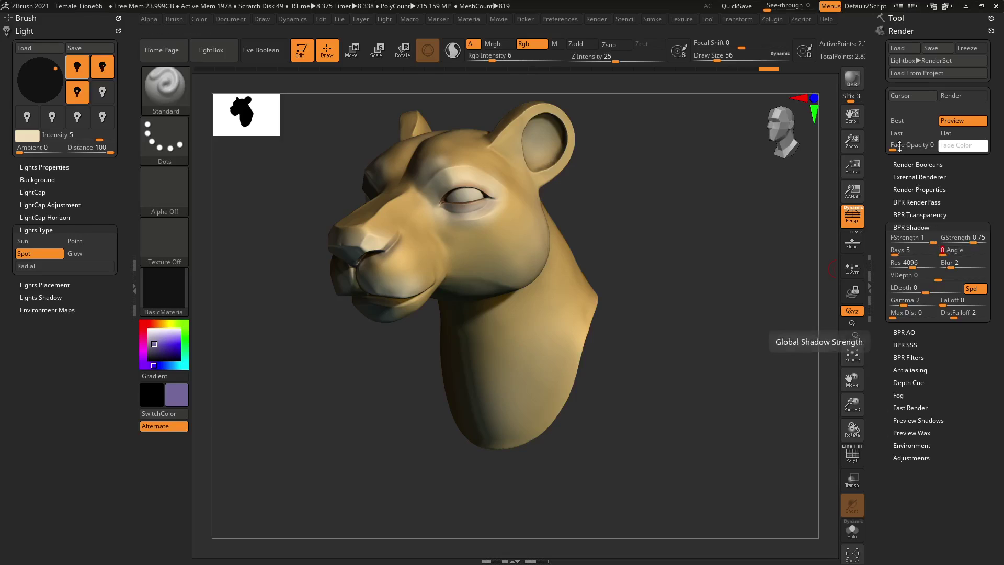
left_click(853, 79)
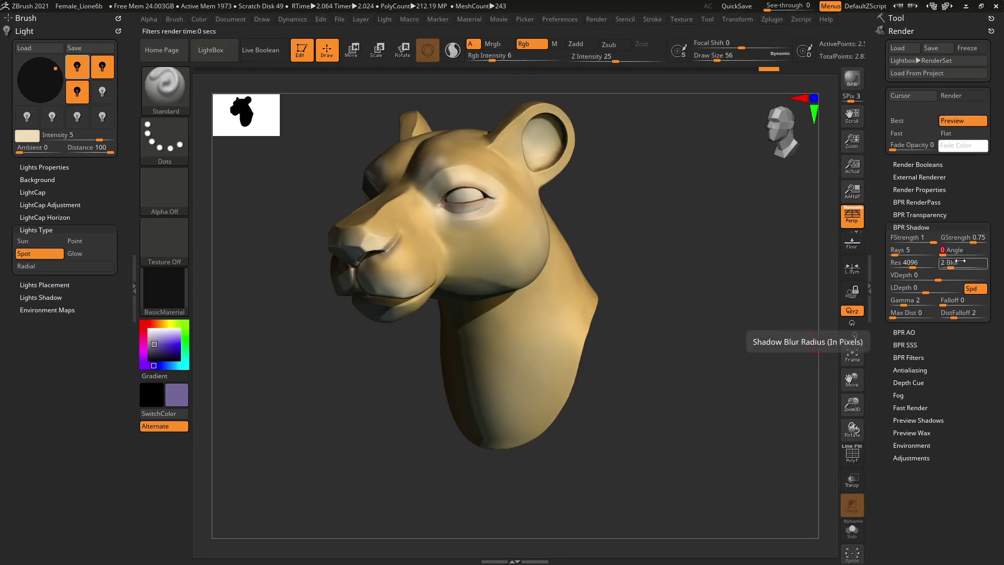
Set the BPR shadow angle to 2 and render the bust again
type("2")
key("Return")
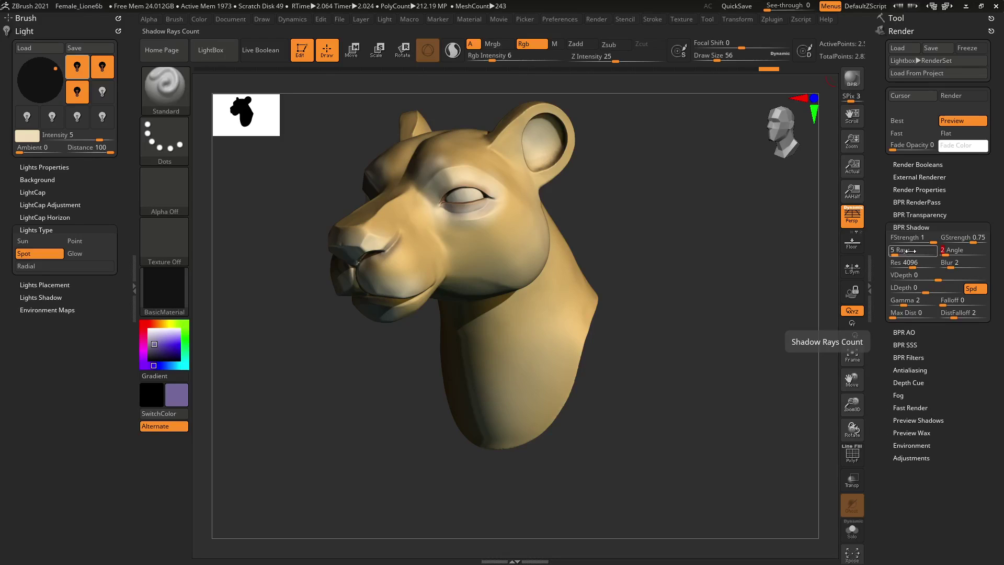
left_click(850, 77)
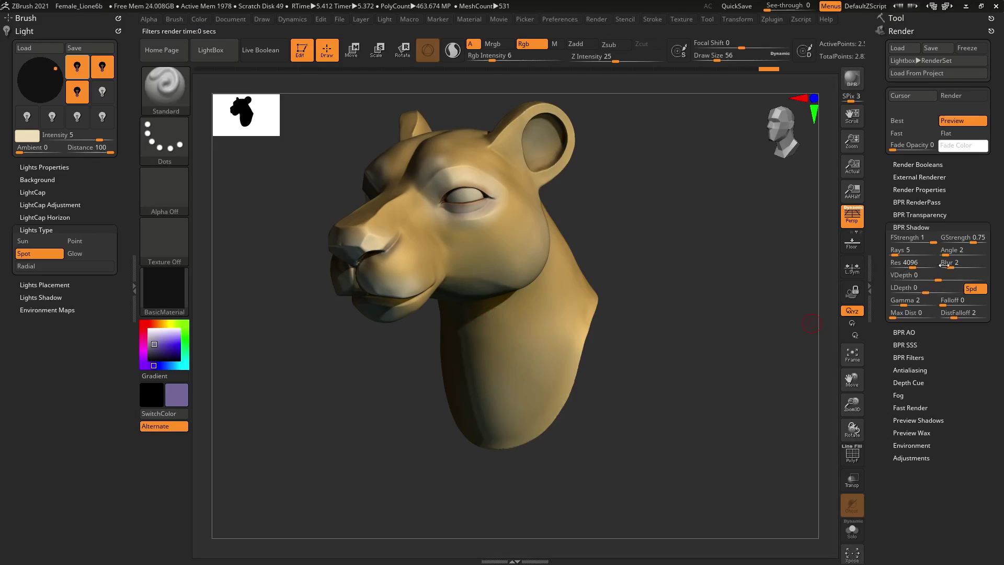
Raise the BPR shadow angle to 10 with 5 rays and render the bust
left_click(957, 250)
type("10")
left_click(855, 82)
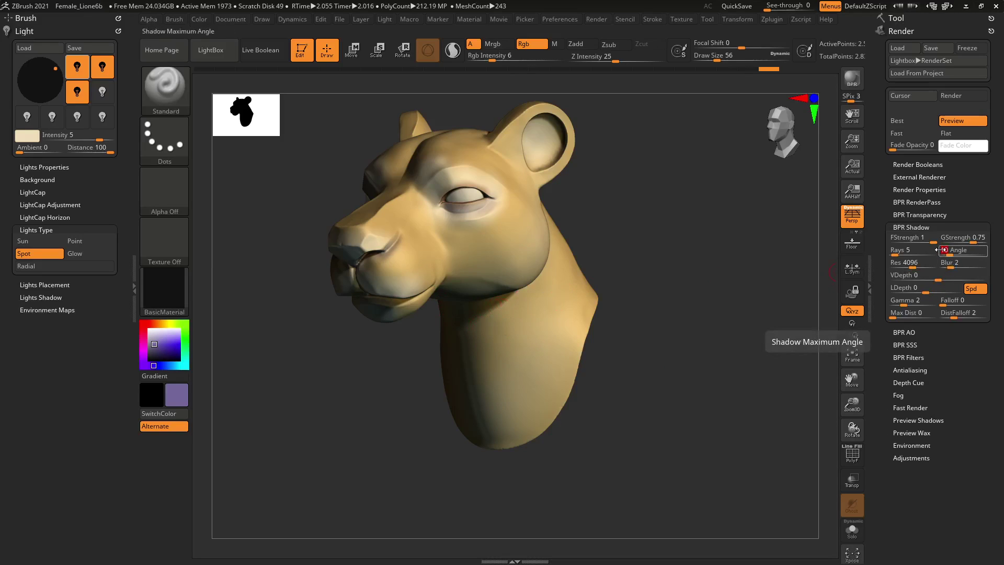
Set the BPR shadow rays to 40, test an angle of 20, set the angle to 10, and render with BPR
left_click(852, 81)
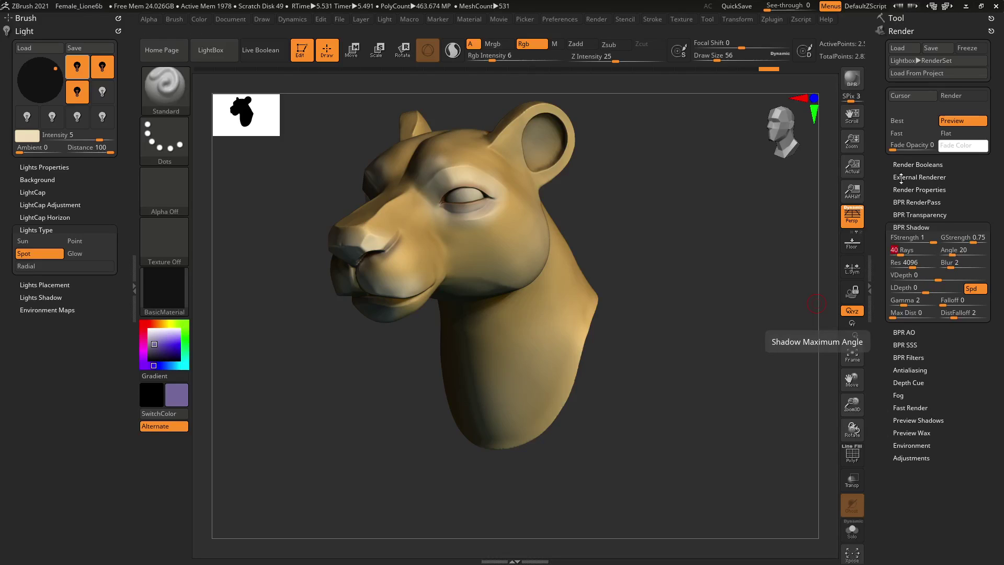
left_click(851, 81)
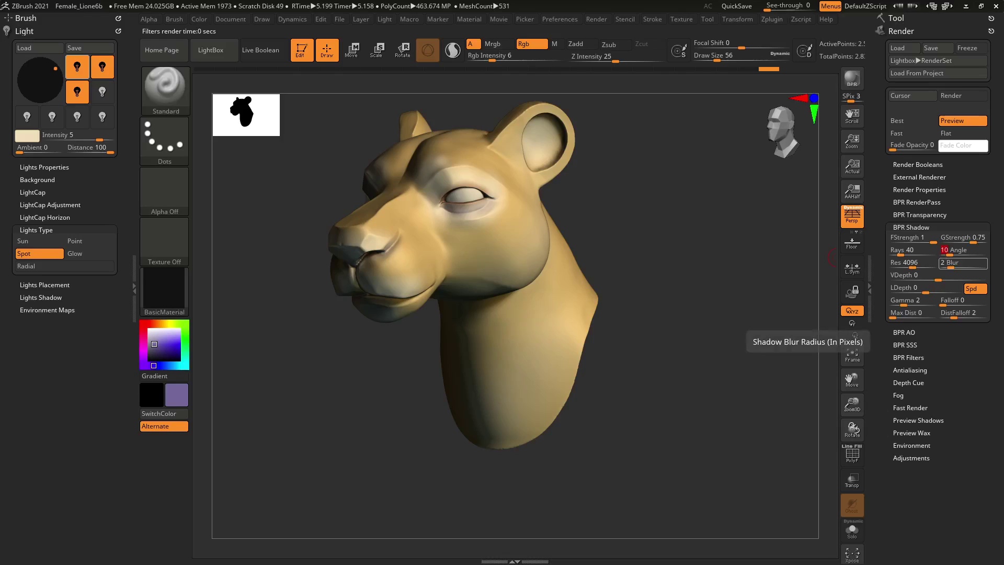
left_click(853, 83)
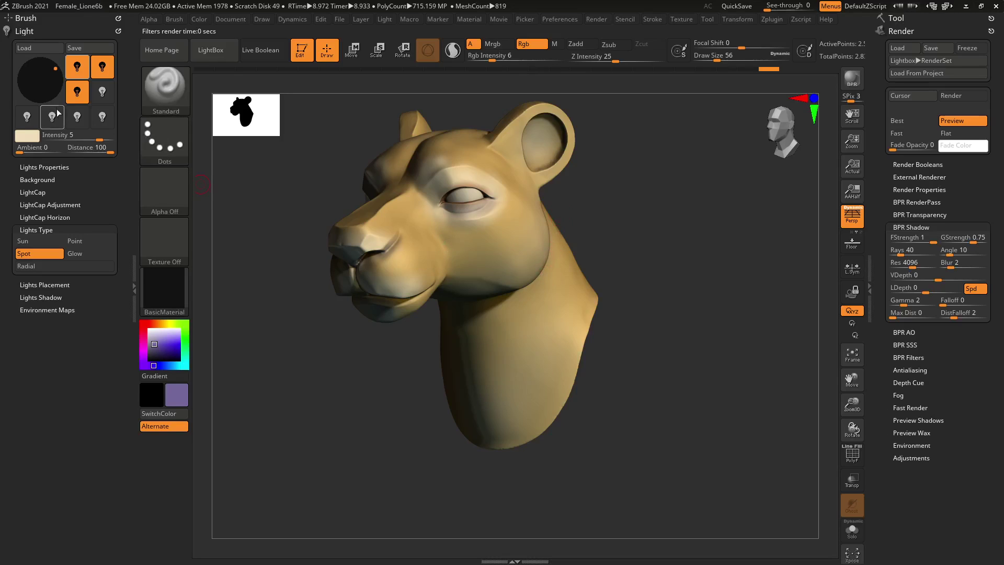
Toggle the first light off and on to check its contribution, and render the bust with BPR
left_click(79, 68)
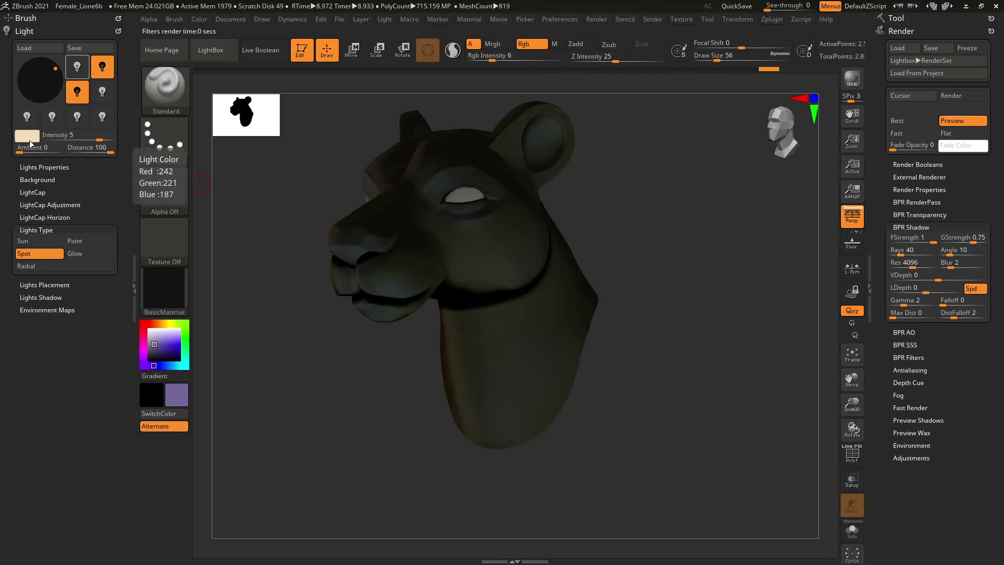
left_click(80, 72)
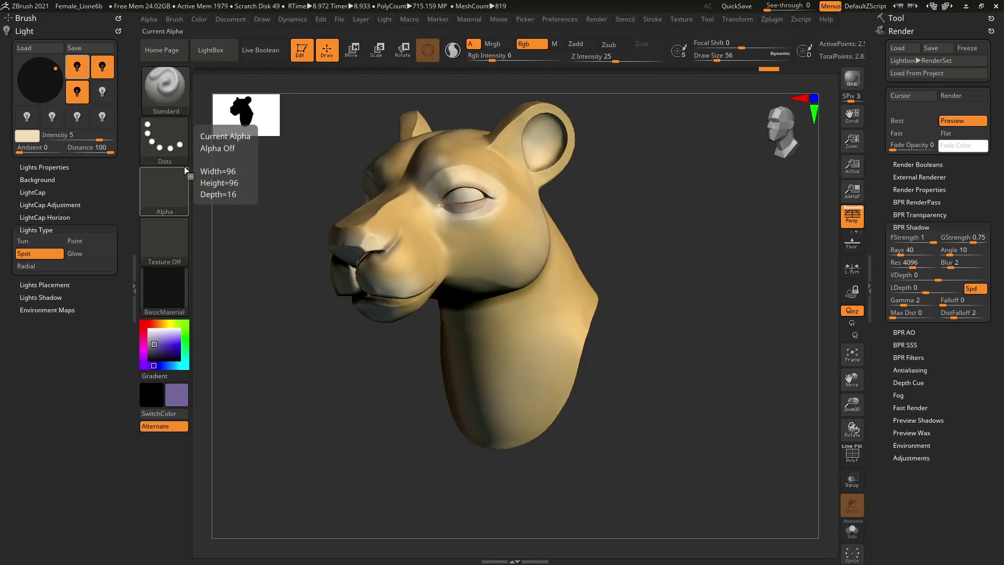
left_click(852, 81)
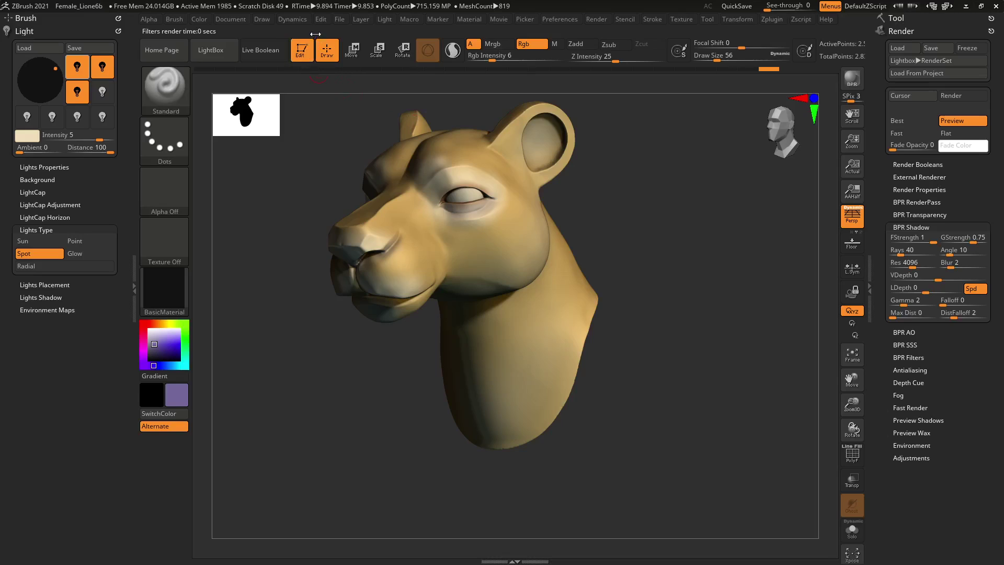
Export the document as a JPEG named TestPaint01 in the IMGs folder of DIGM2750SP2021_WK03
left_click(235, 18)
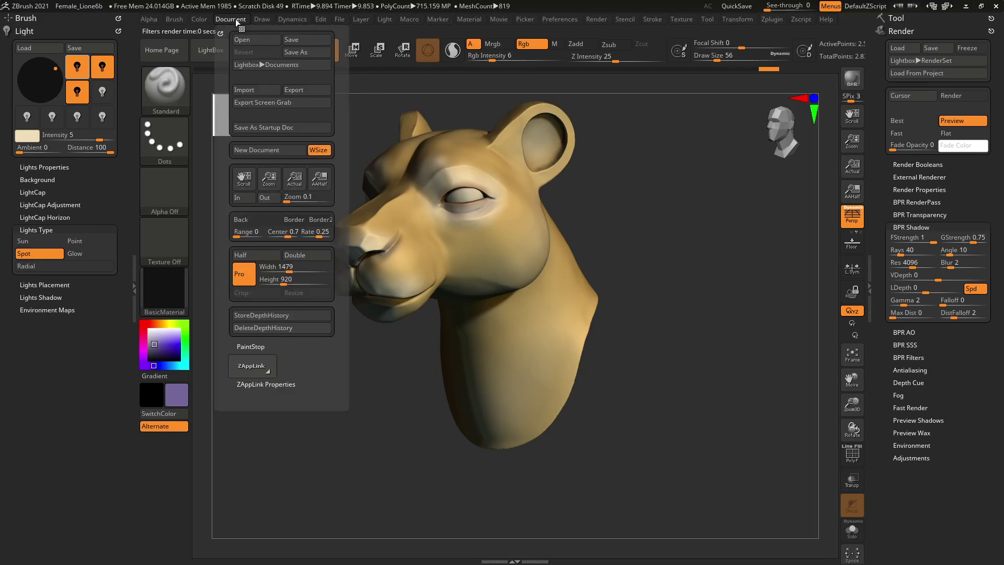
left_click(309, 92)
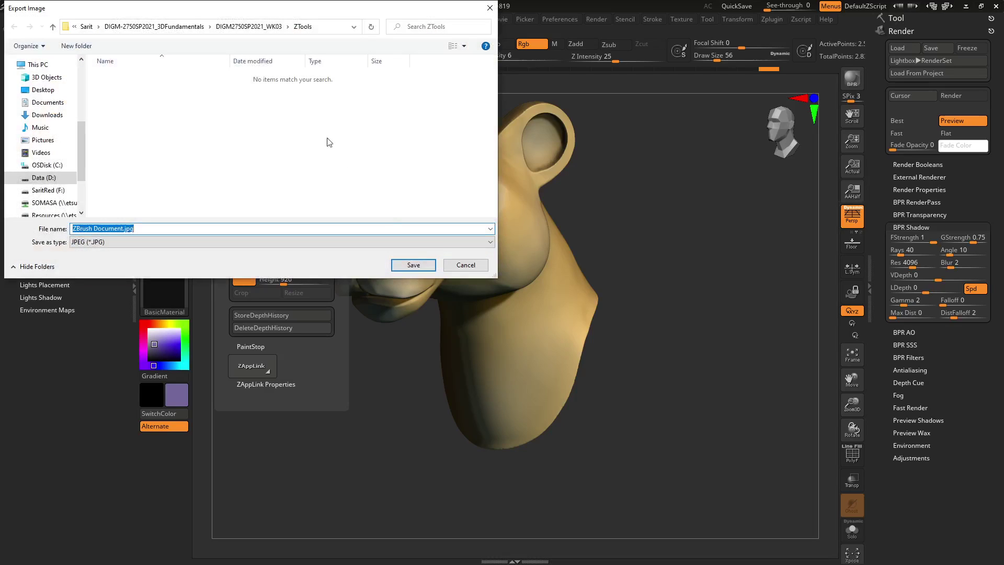
left_click(130, 243)
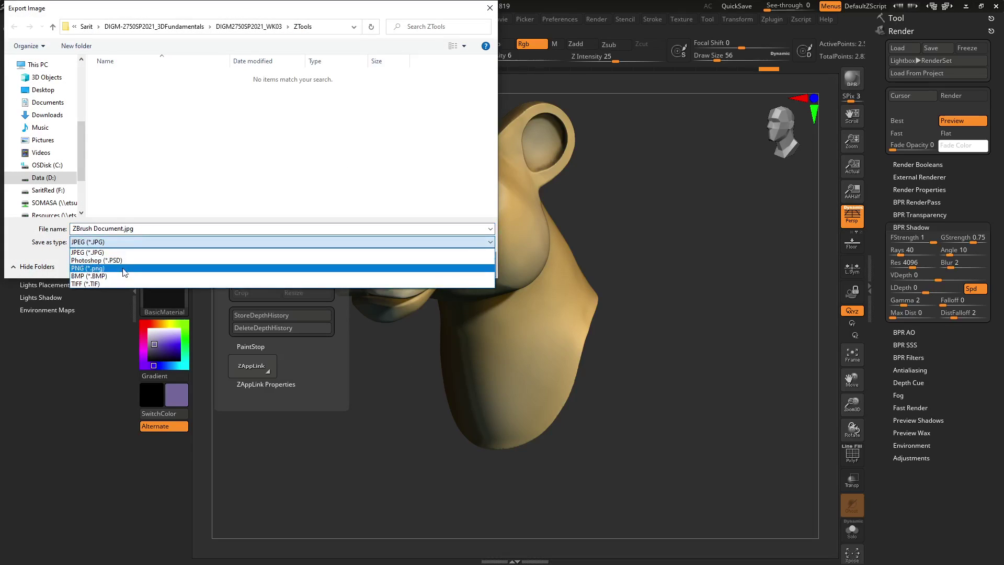
left_click(126, 253)
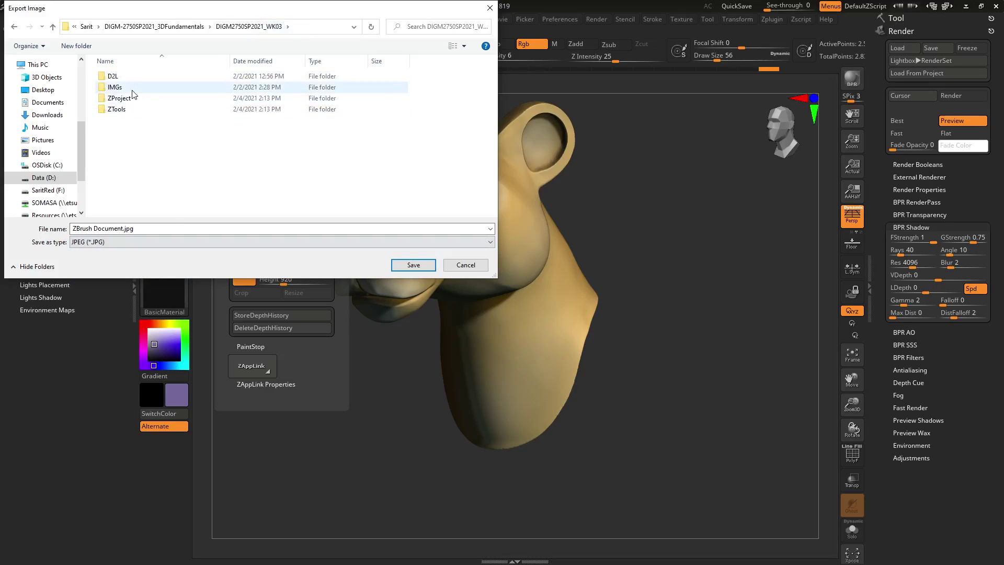
double_click(115, 87)
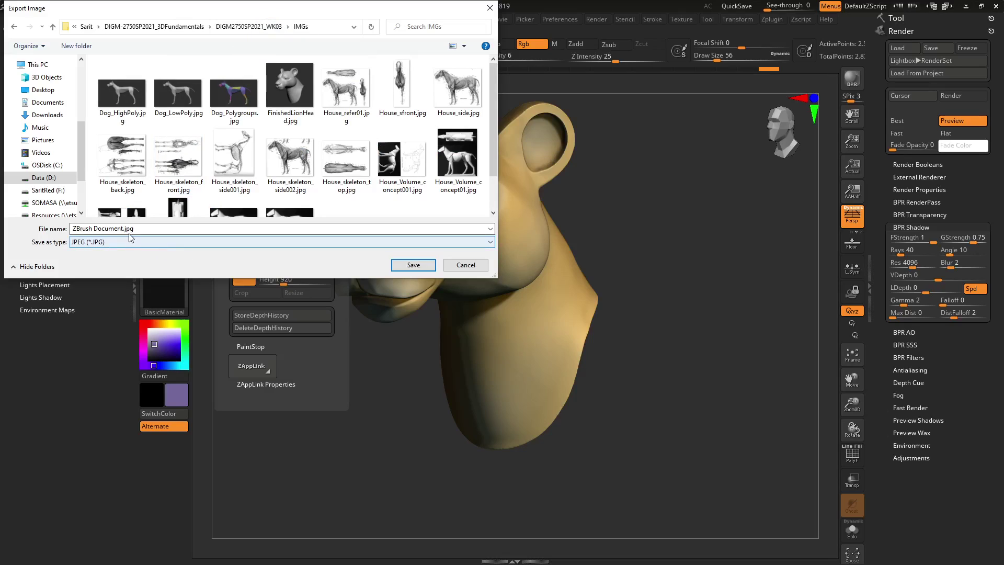
left_click_drag(72, 229, 137, 228)
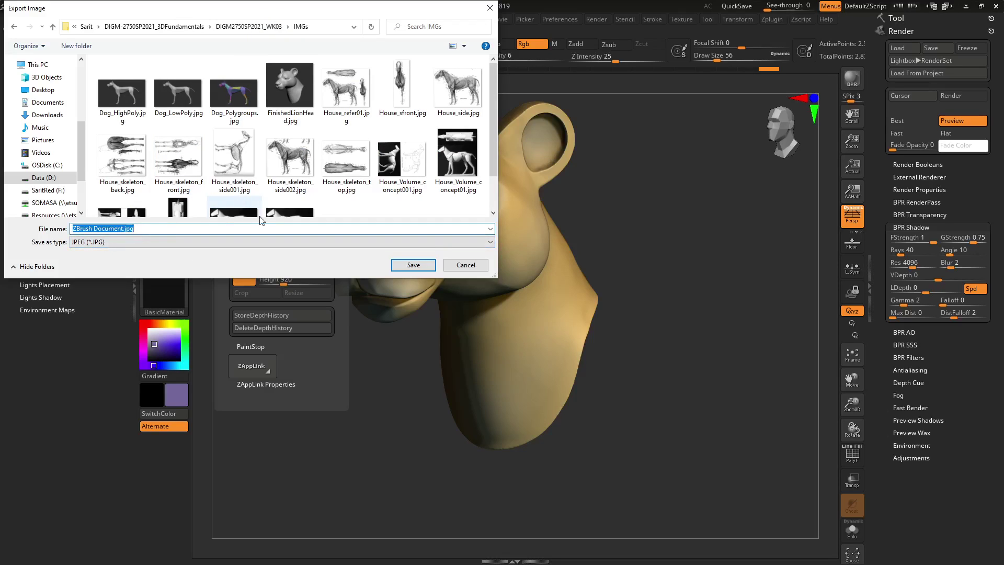
type("TestPaint01")
key("Return")
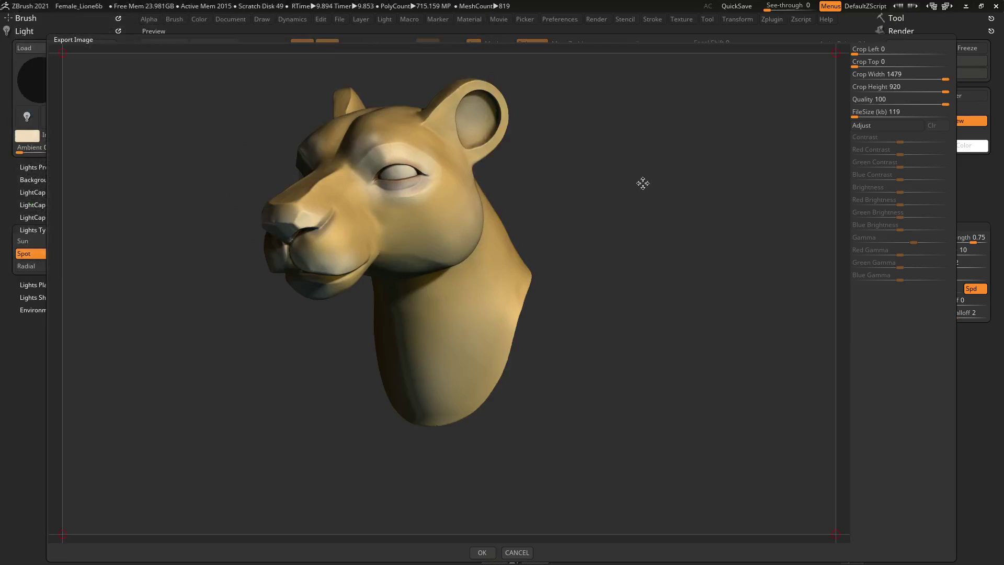
Crop the export image to about 1091 by 811, trimming the empty space beside and below the bust, and complete the JPEG export
left_click_drag(834, 535, 614, 481)
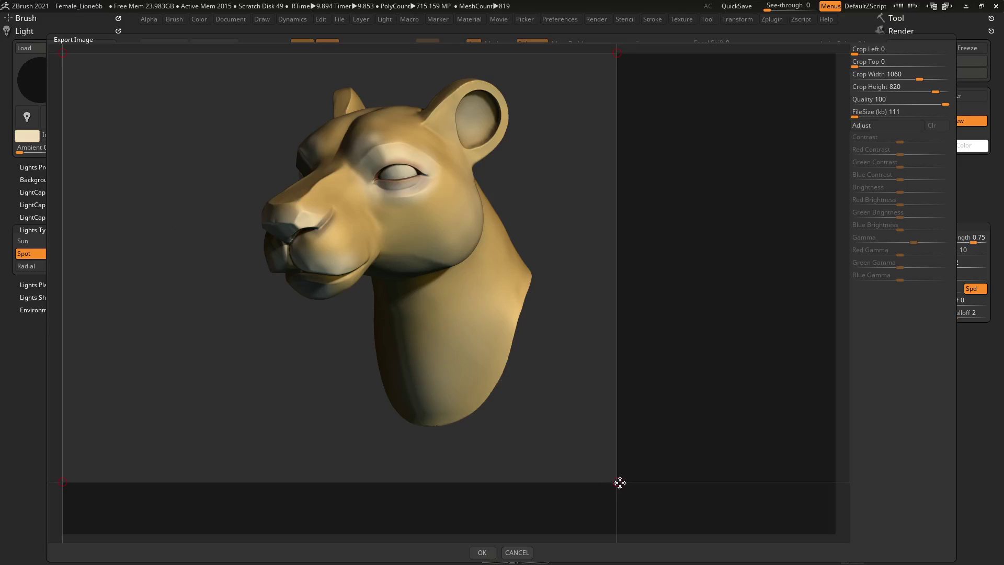
left_click_drag(617, 482, 629, 481)
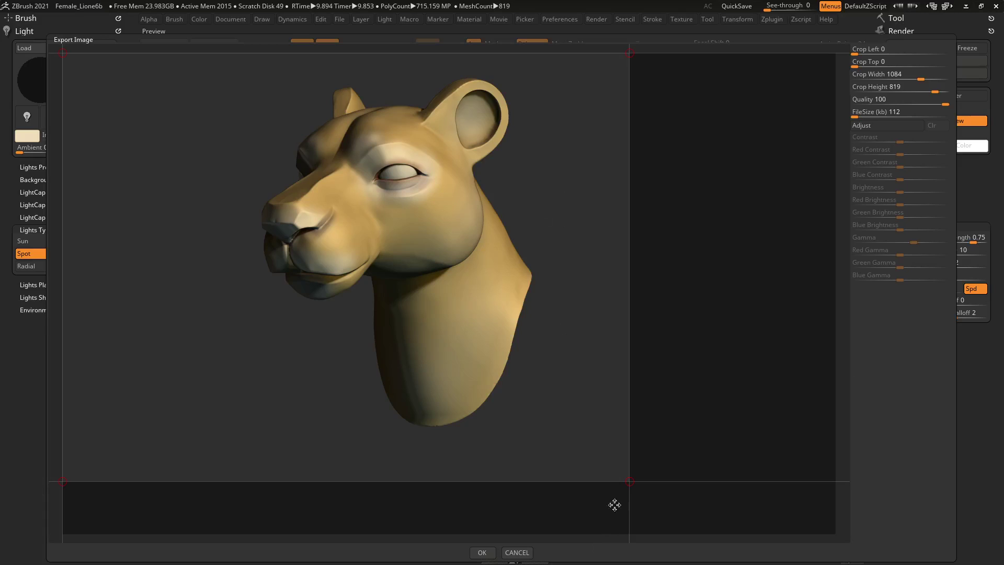
left_click_drag(631, 482, 633, 478)
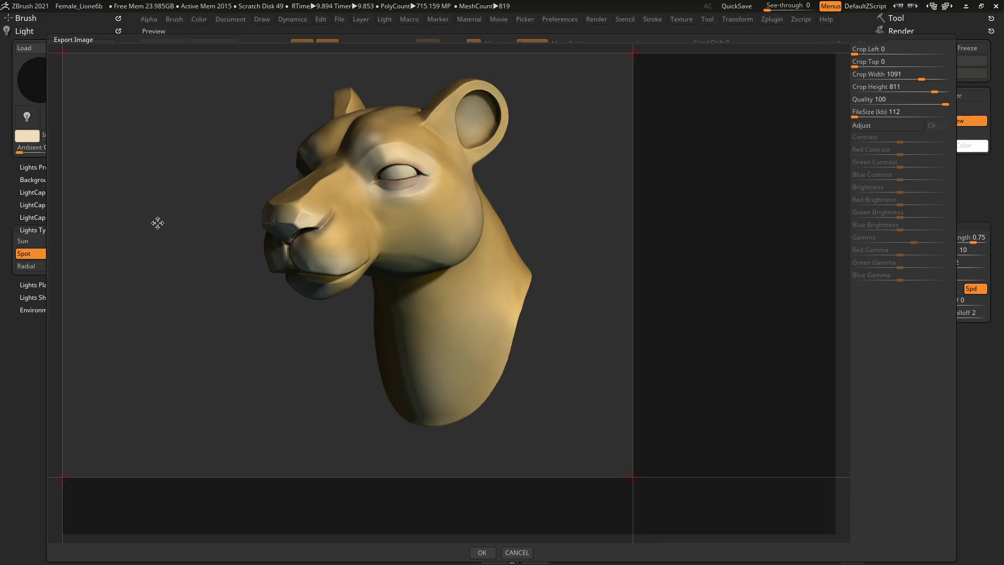
left_click(481, 553)
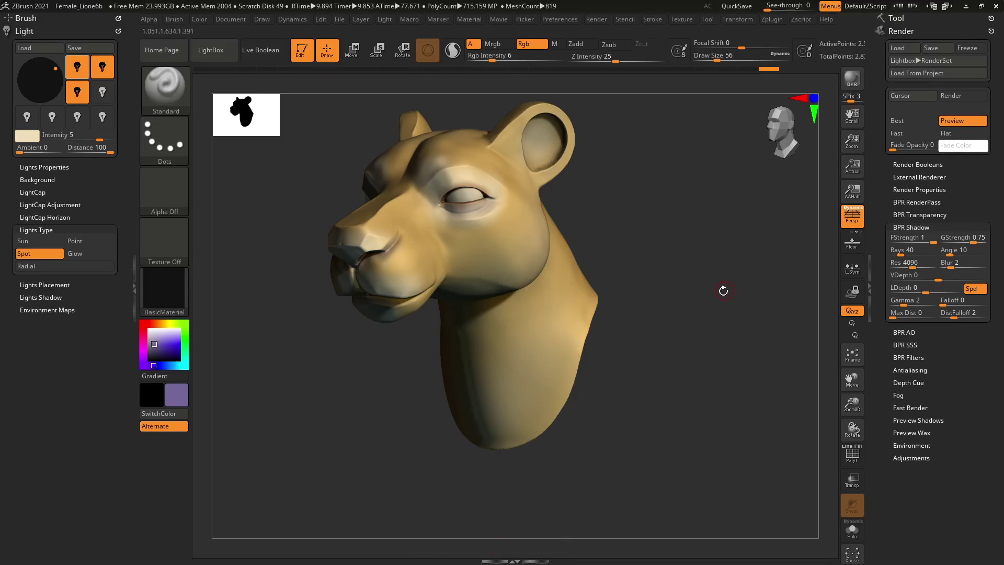
Switch to File Explorer and open the IMGs folder of DIGM2750SP2021_WK03 on the Data (D:) drive
key("alt+Tab")
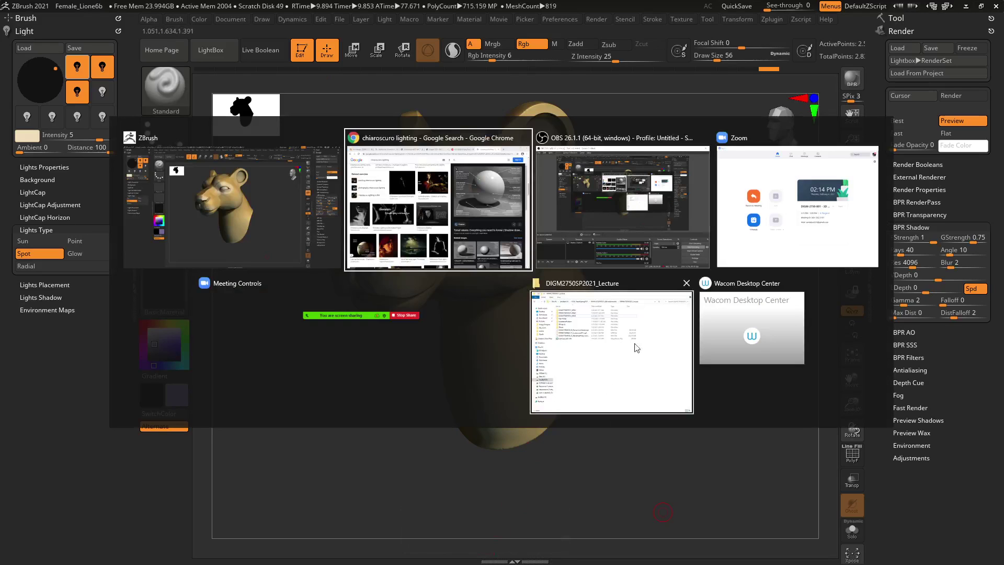
left_click(632, 379)
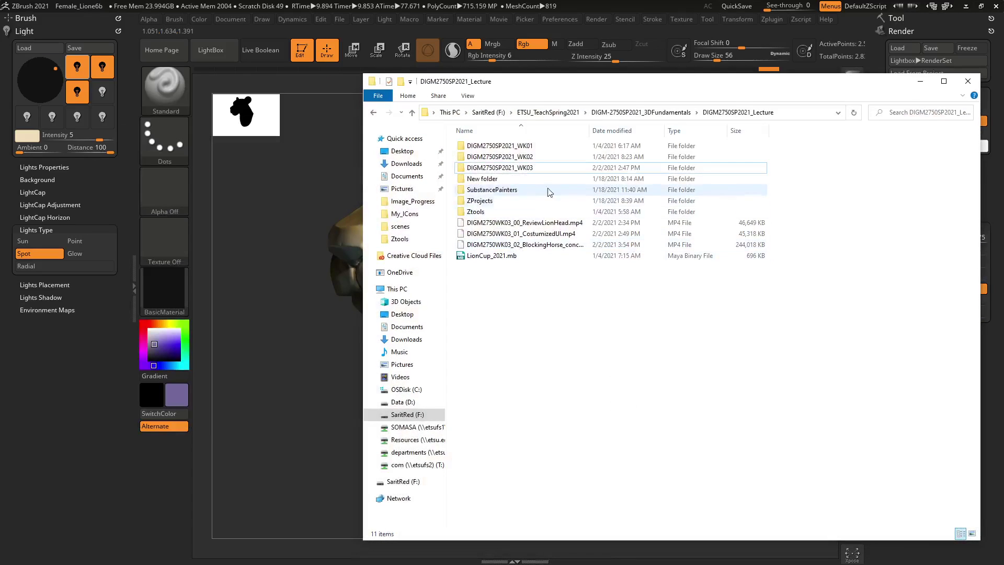
left_click(409, 403)
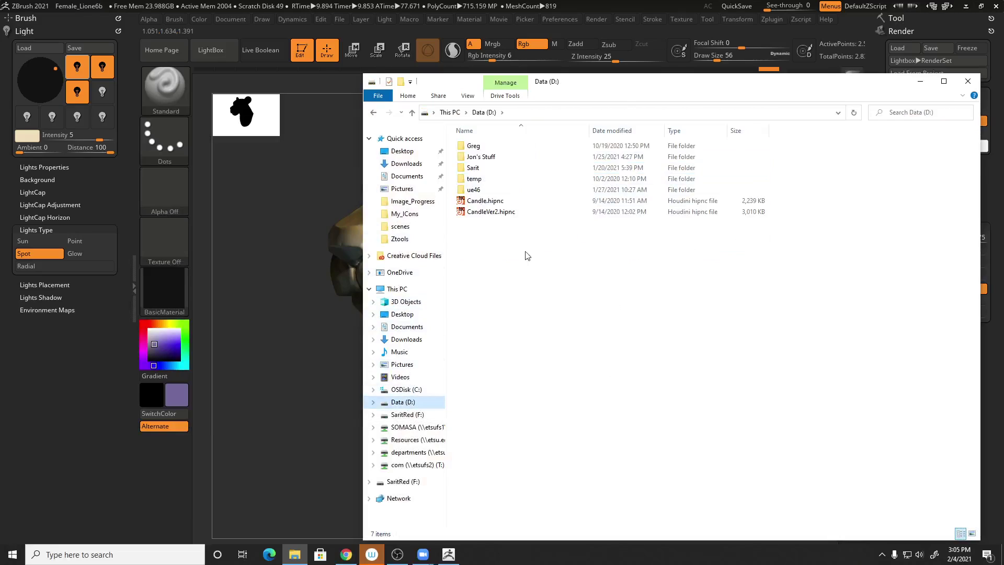
double_click(477, 170)
double_click(532, 158)
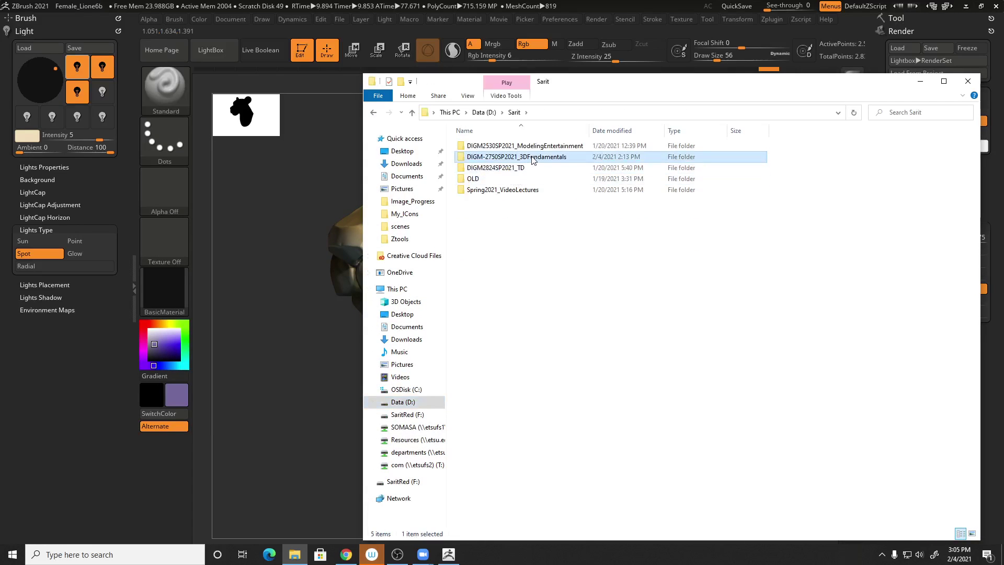
left_click(531, 168)
double_click(532, 169)
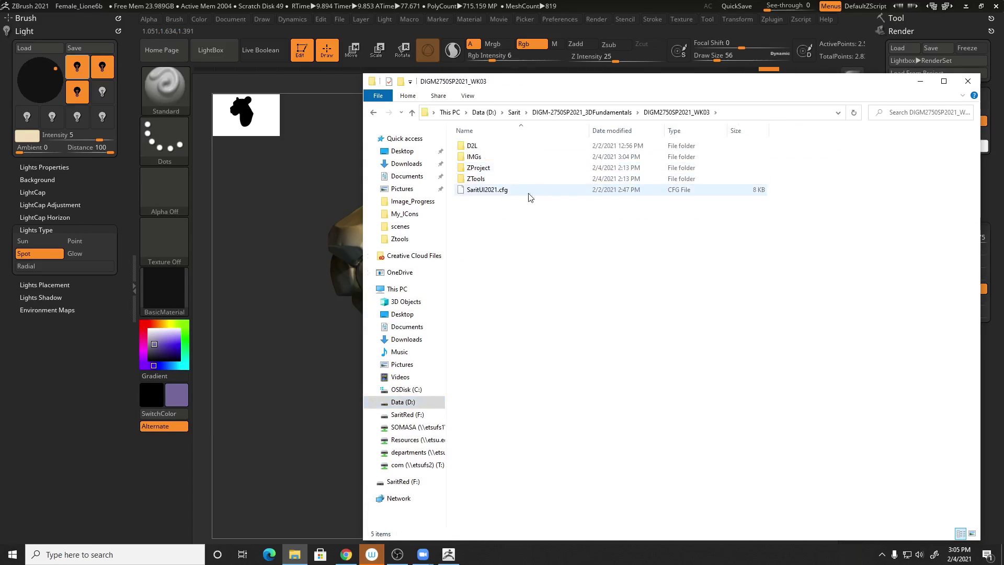
double_click(473, 158)
scroll(820, 363, "down", 1)
View the exported TestPaint01.jpg in Photos, close it, and return to ZBrush
left_click(652, 291)
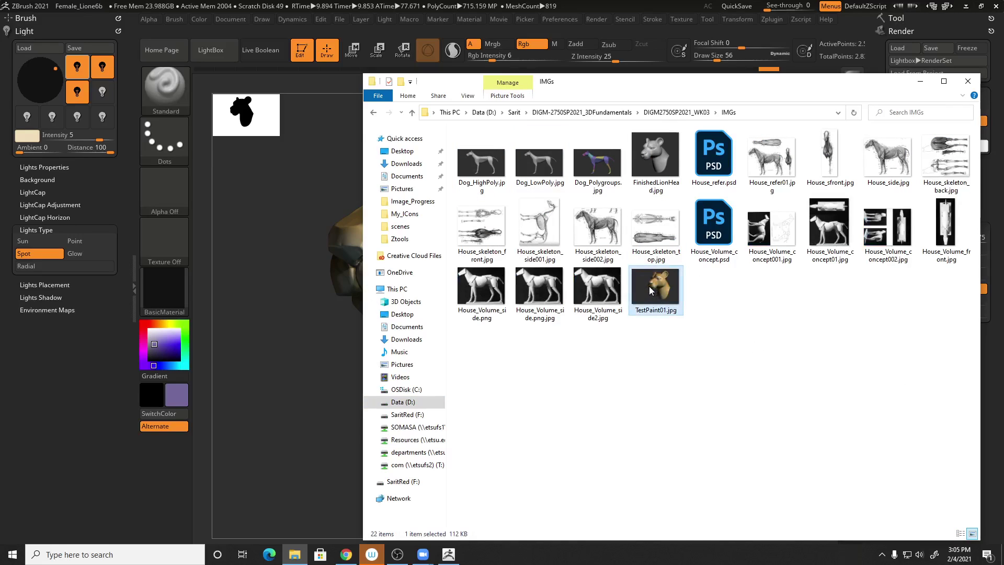
double_click(651, 294)
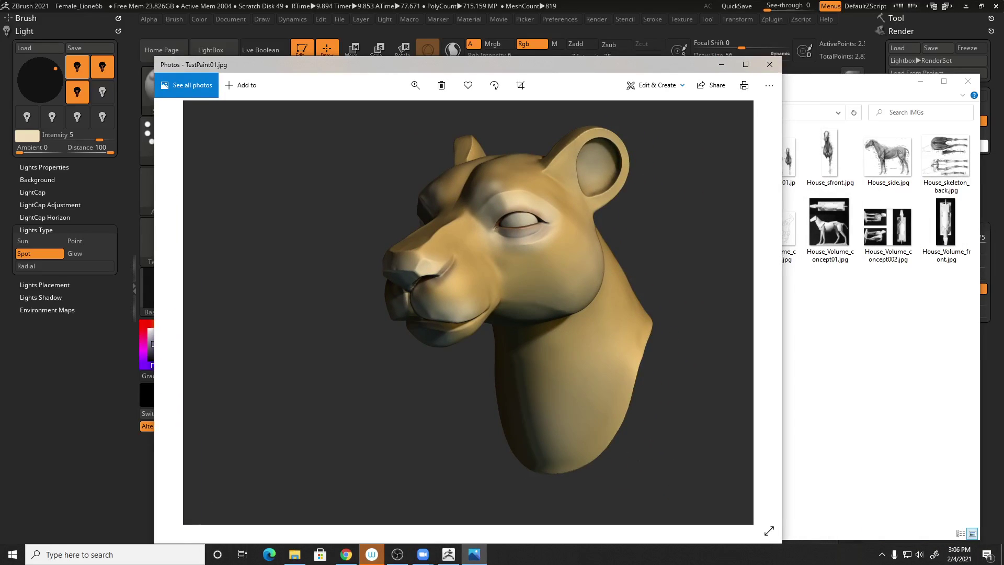
left_click(770, 64)
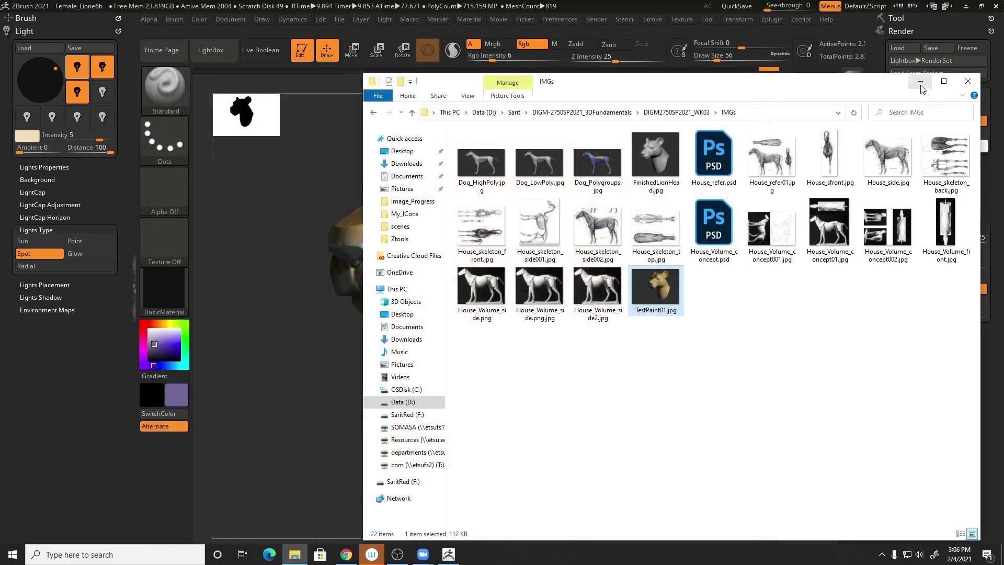
left_click(921, 81)
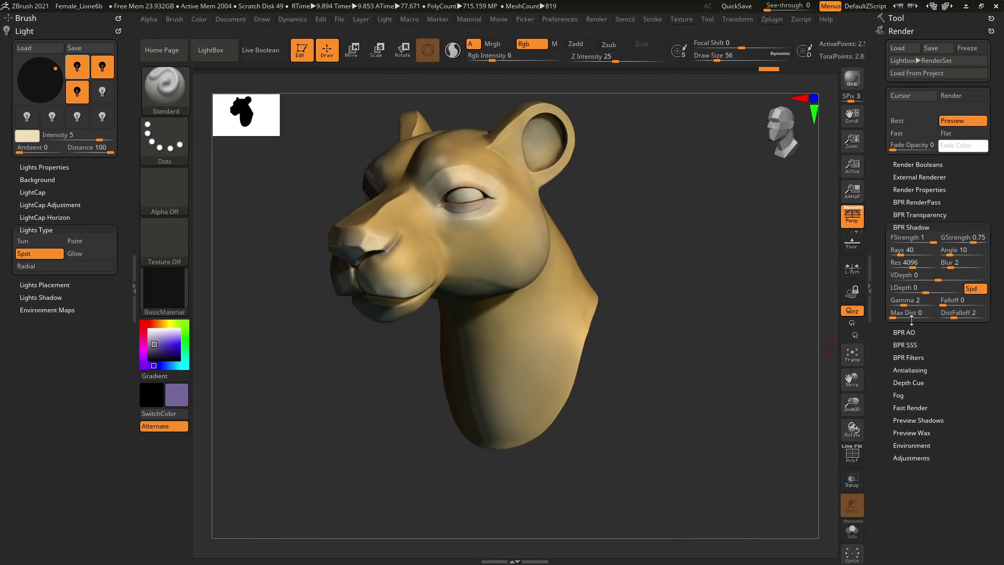
Collapse the Render palette and expand the Tool palette
left_click(923, 31)
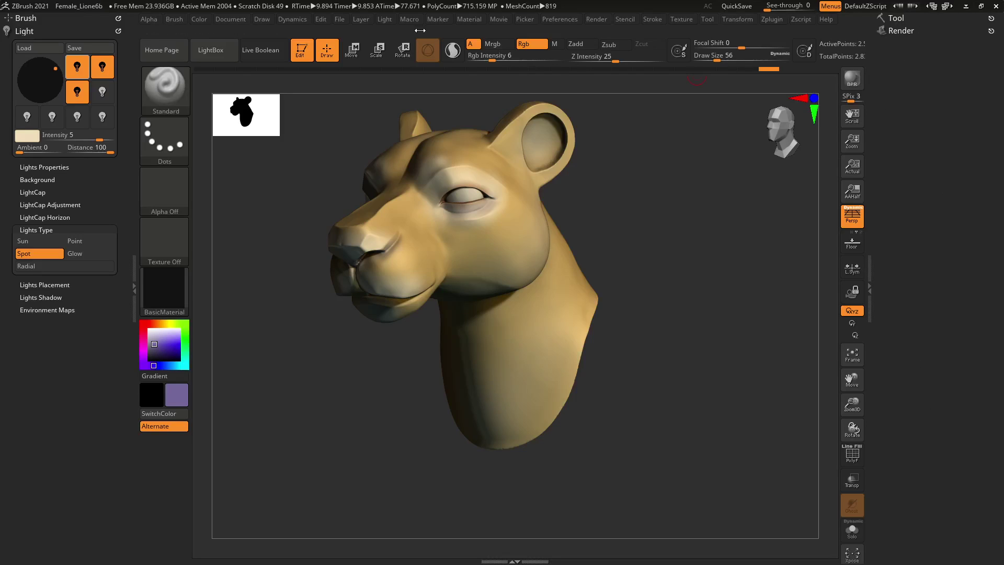
left_click(236, 16)
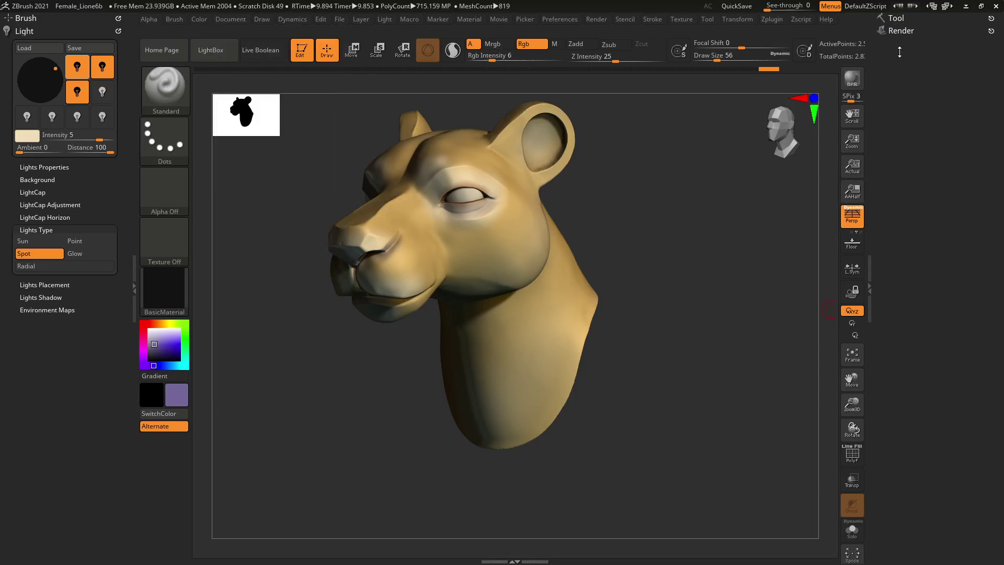
left_click(901, 17)
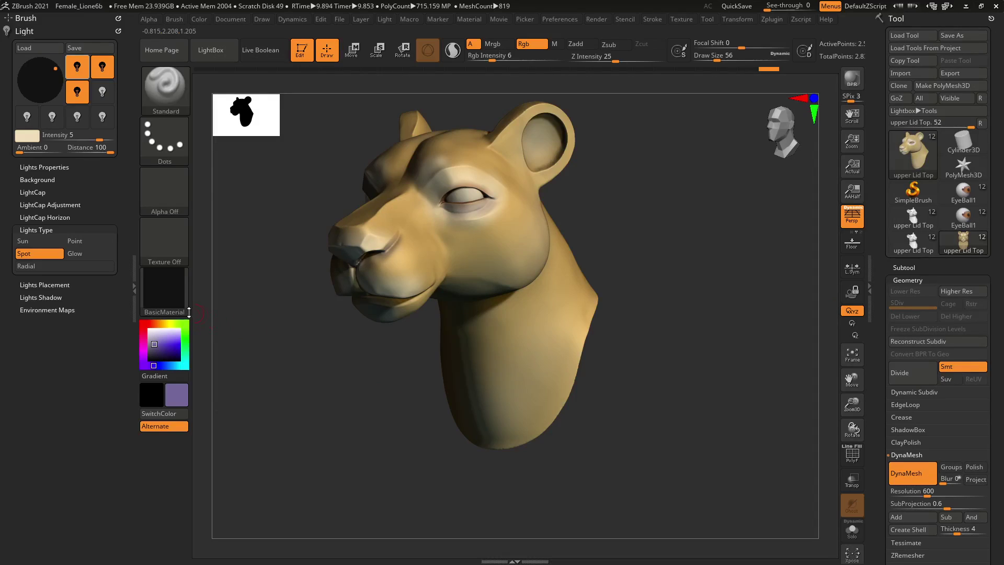
left_click(136, 291)
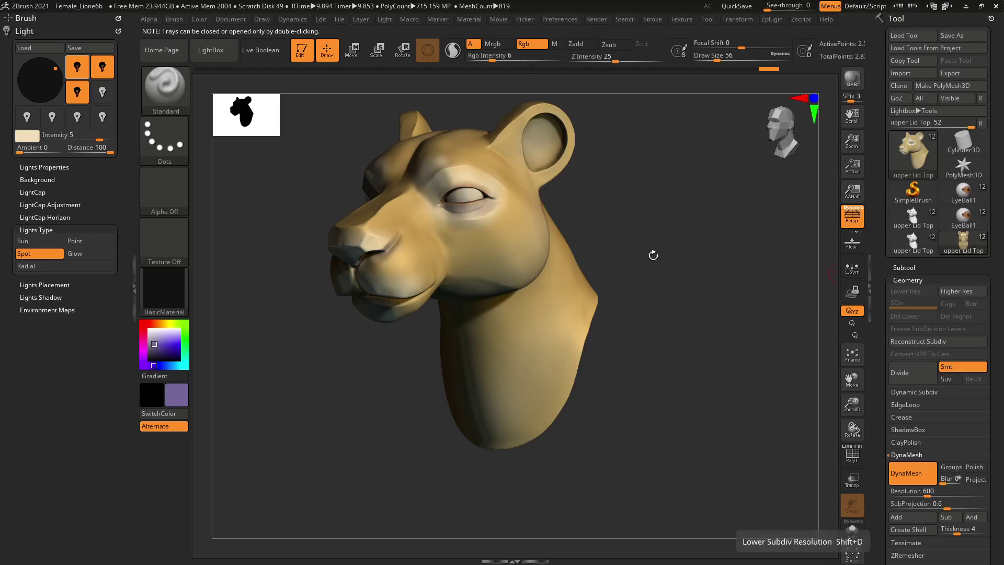
Switch off all three active lights on the lioness bust
left_click(77, 67)
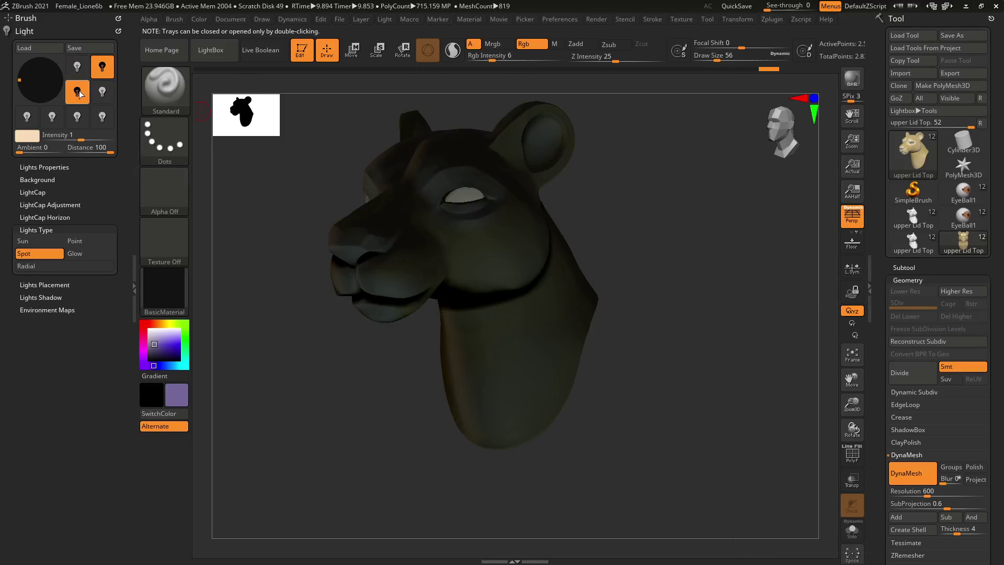
left_click(103, 93)
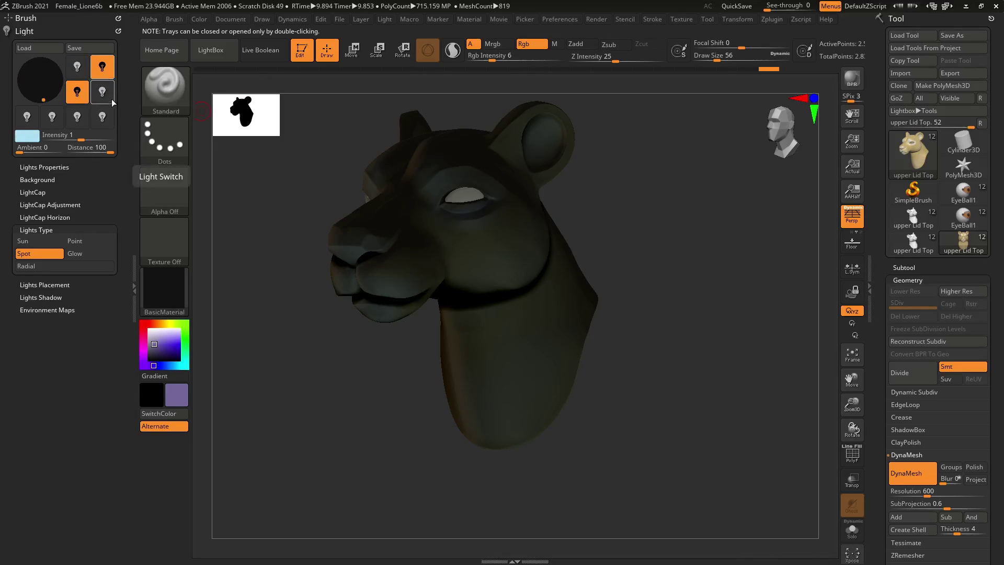
left_click(102, 67)
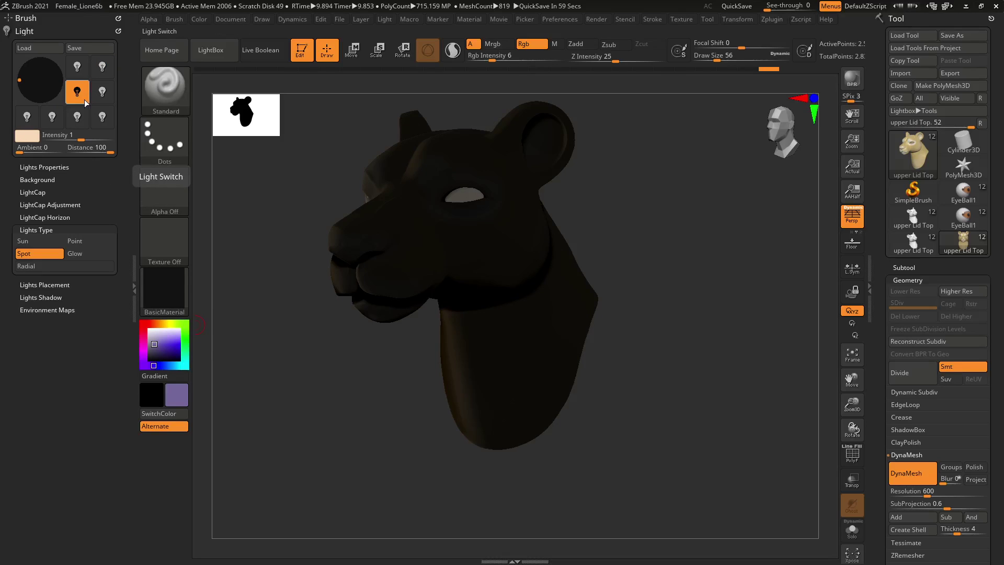
left_click(84, 100)
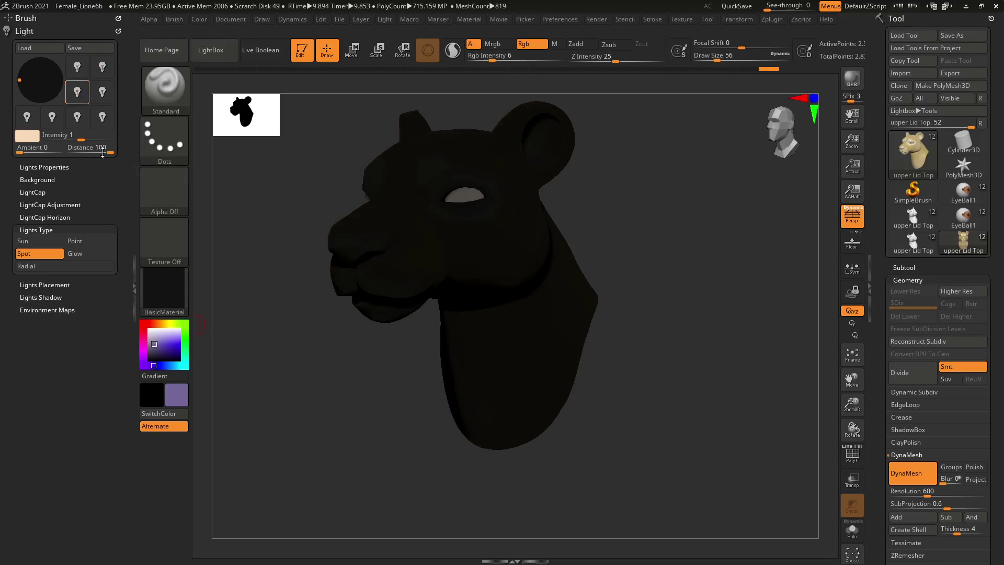
Set the intensity of the last light to 1 and switch that light on
left_click(102, 124)
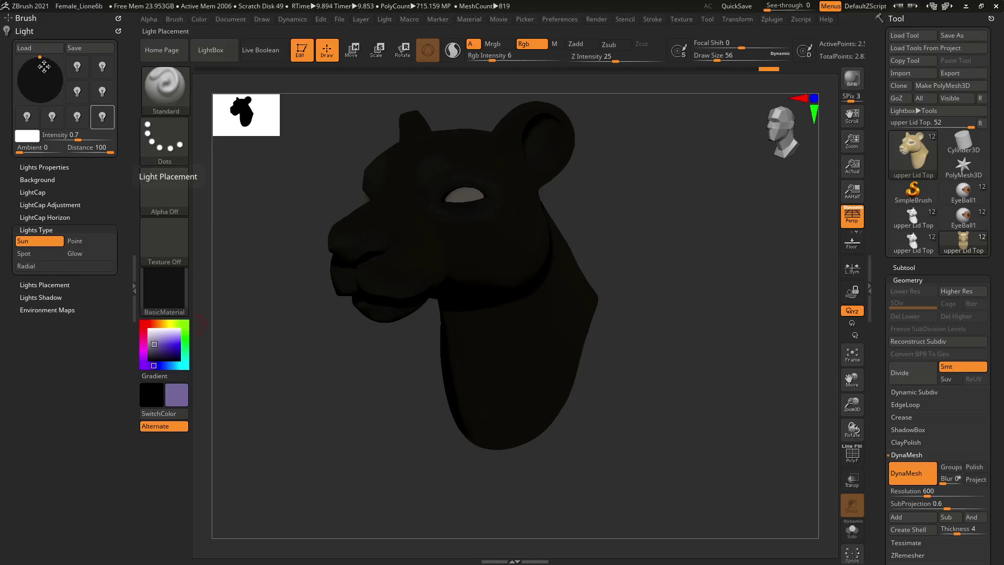
left_click_drag(54, 137, 40, 137)
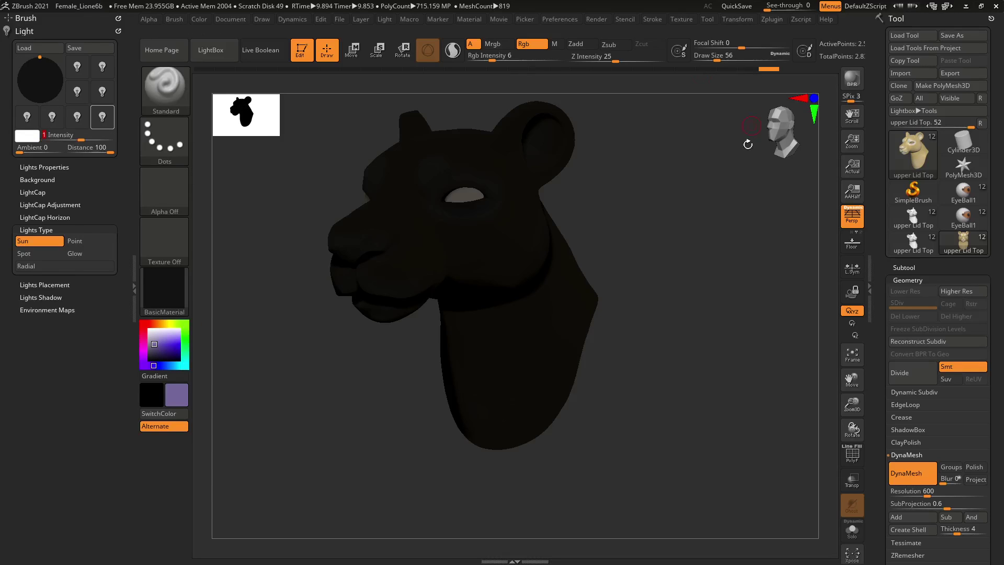
left_click(102, 122)
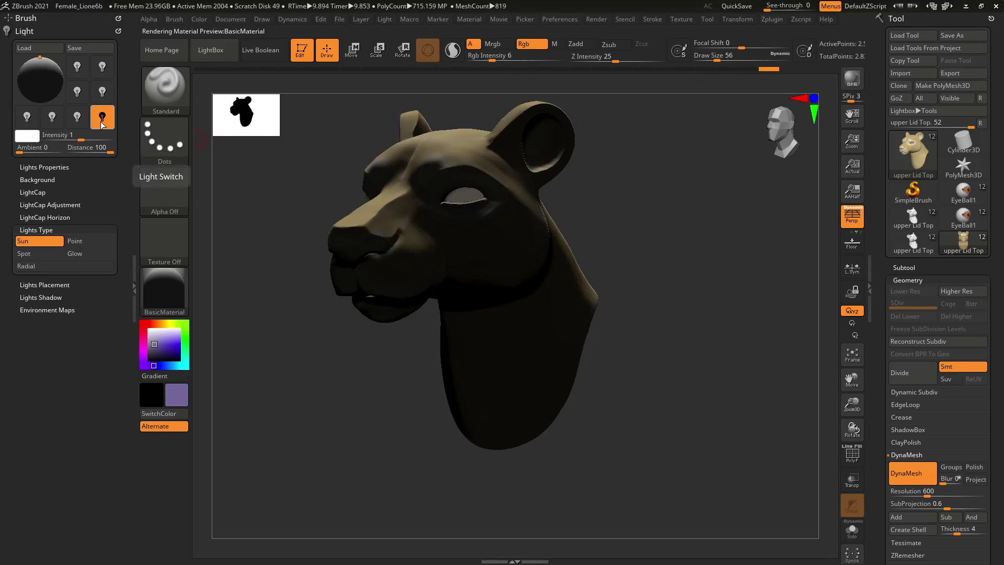
View the bust from the front, shift the sun light to the upper right, and flip it from behind to the front
left_click_drag(662, 291, 677, 292)
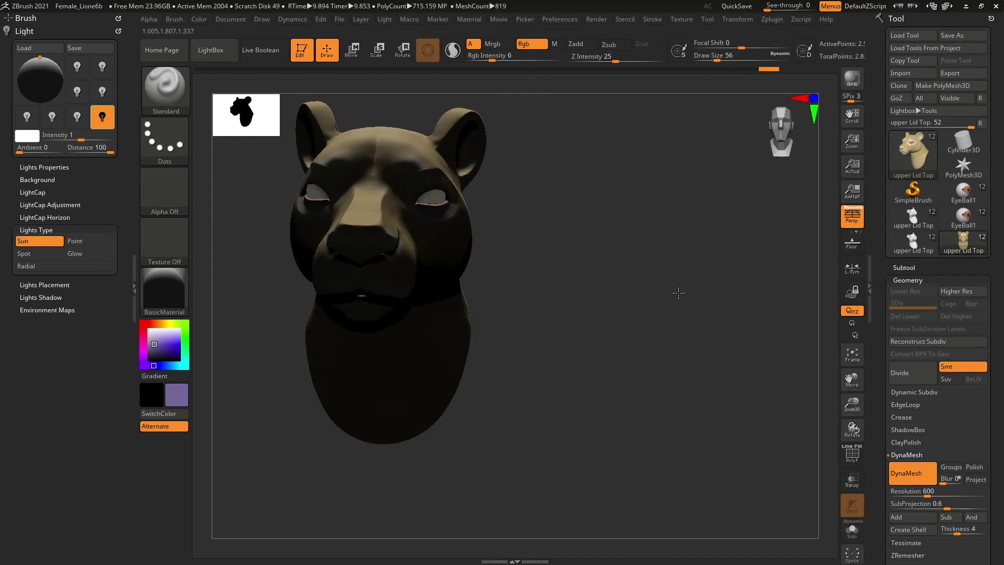
left_click_drag(610, 271, 736, 294)
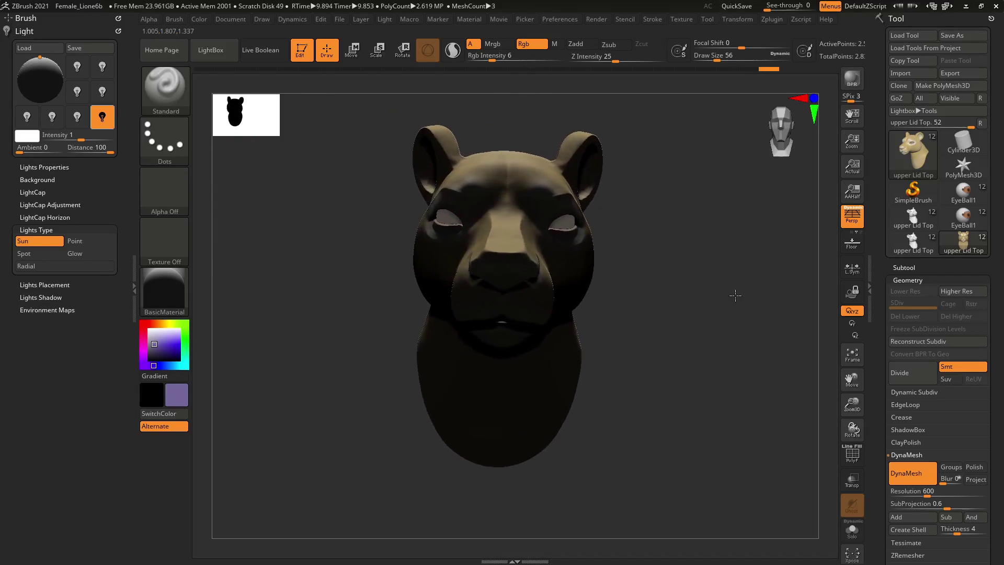
left_click(42, 71)
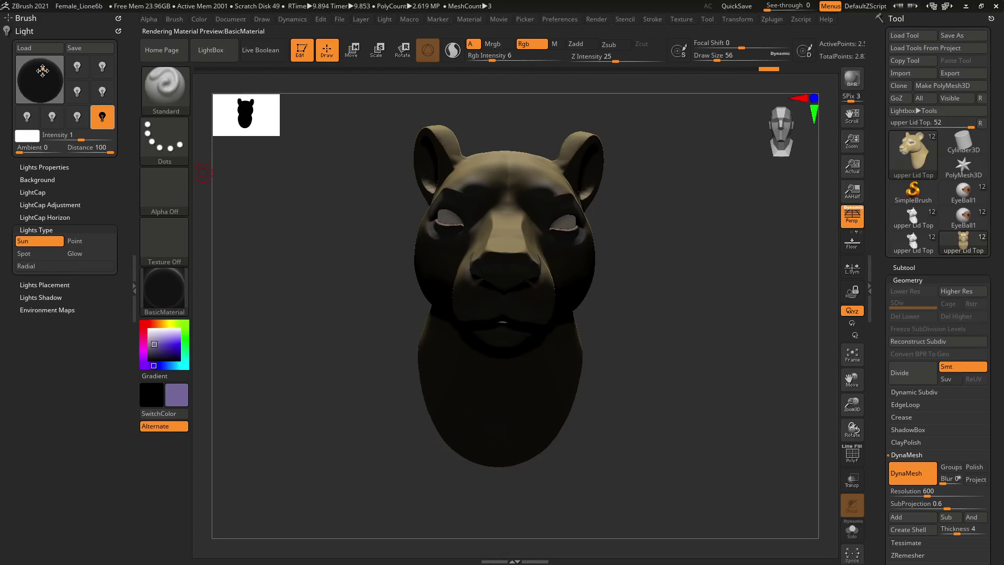
mouse_move(40, 68)
left_mouse_down()
mouse_move(41, 58)
mouse_move(56, 64)
left_mouse_up()
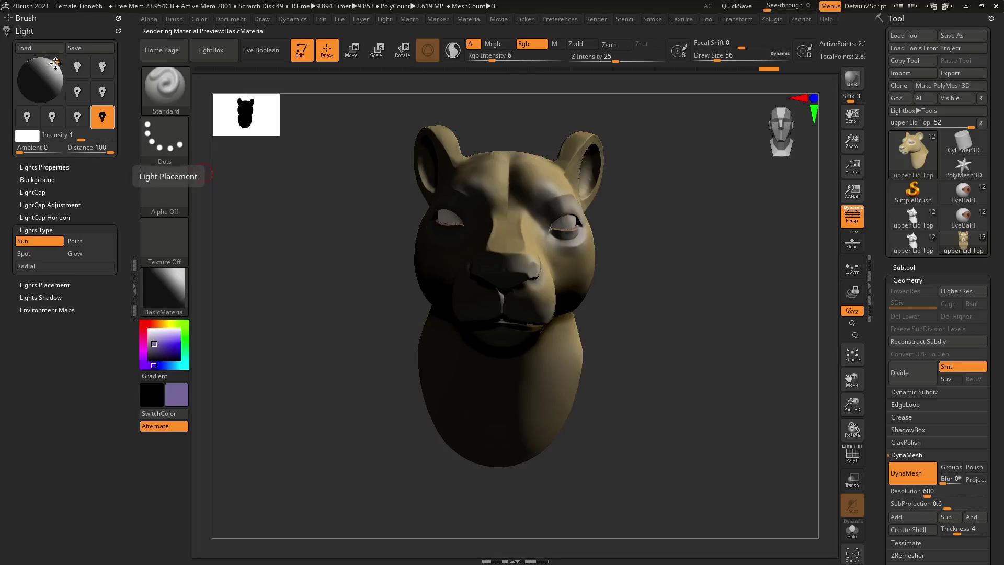
left_click(45, 70)
left_click(45, 69)
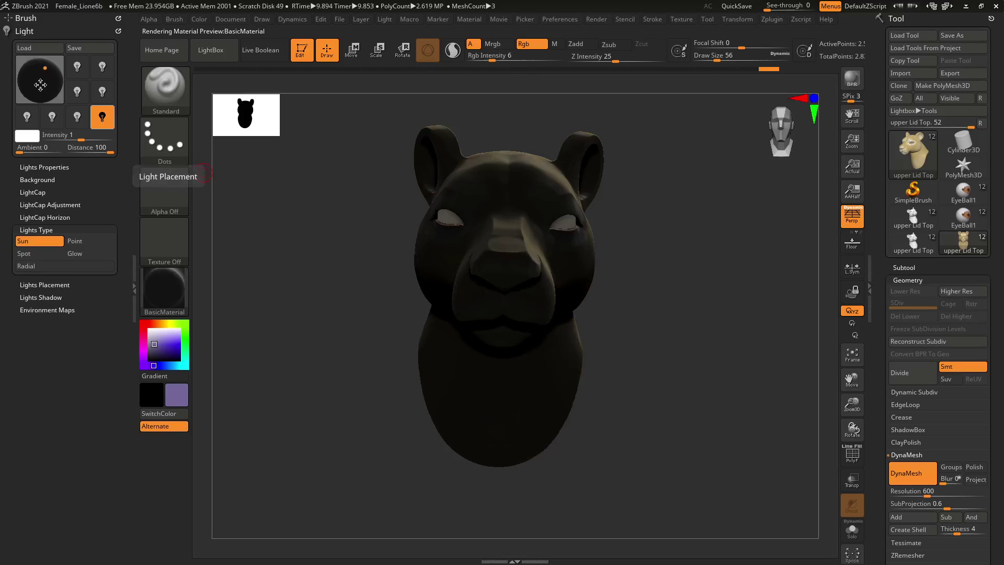
left_click(42, 91)
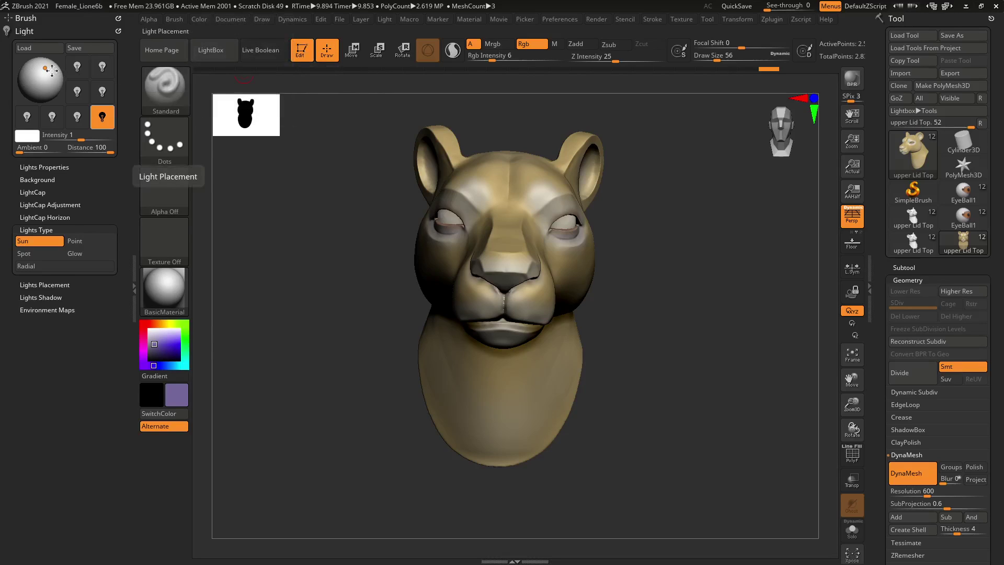
Place the sun light centrally above the bust and examine the top lighting from several angles
left_click_drag(45, 65, 40, 60)
left_click_drag(700, 291, 680, 264)
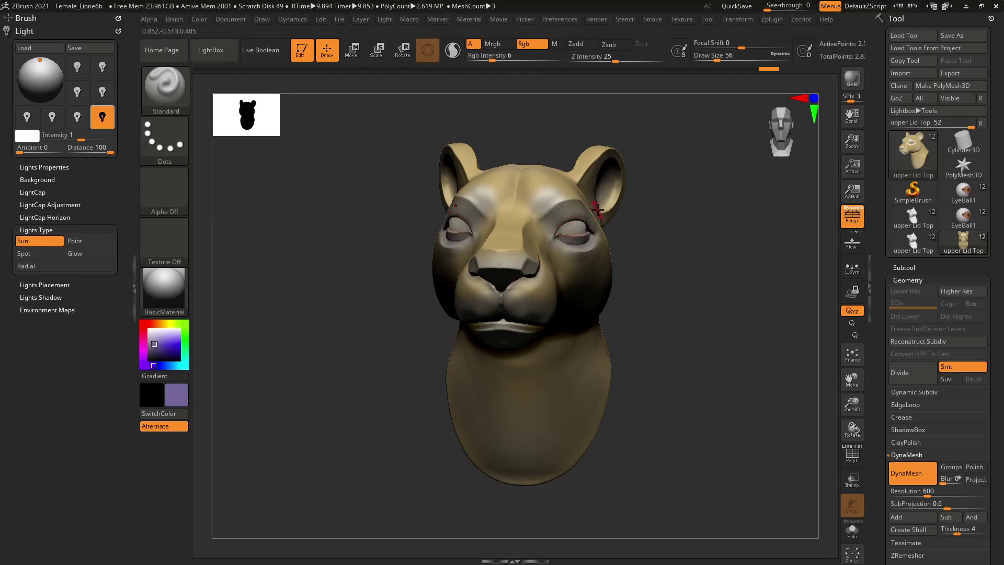
left_click_drag(663, 293, 630, 304)
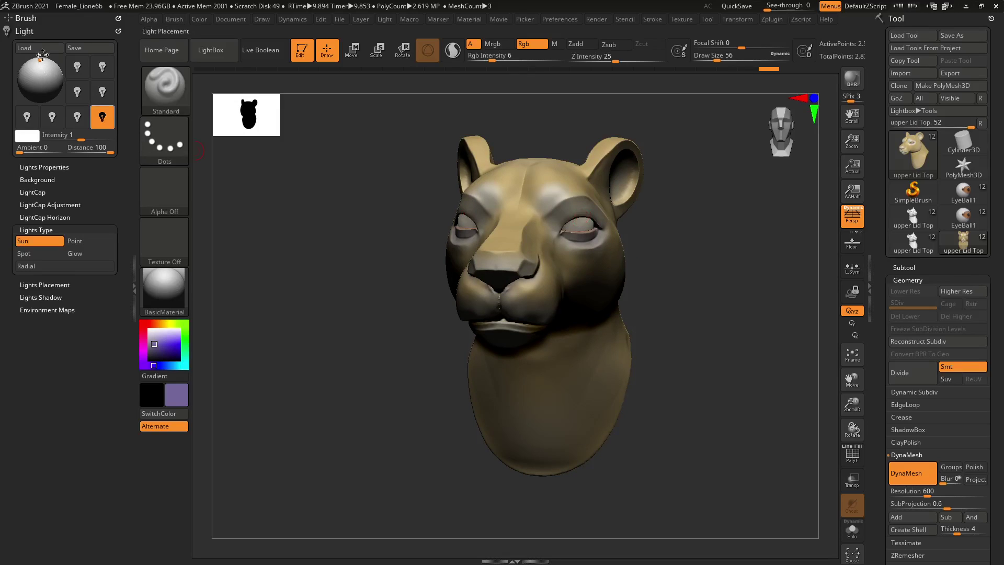
left_click_drag(39, 59, 39, 62)
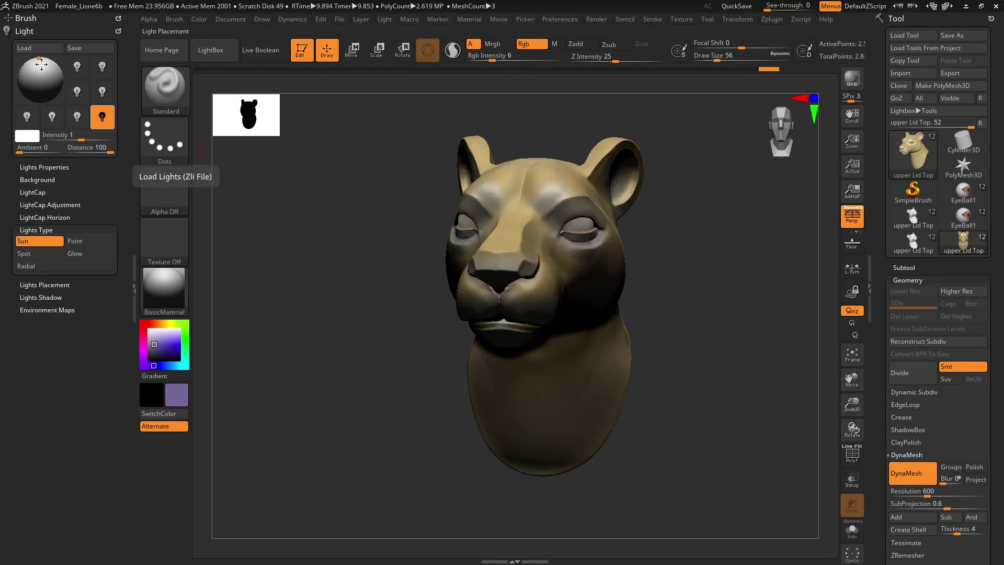
mouse_move(665, 315)
left_mouse_down()
mouse_move(735, 352)
mouse_move(727, 355)
mouse_move(735, 362)
left_mouse_up()
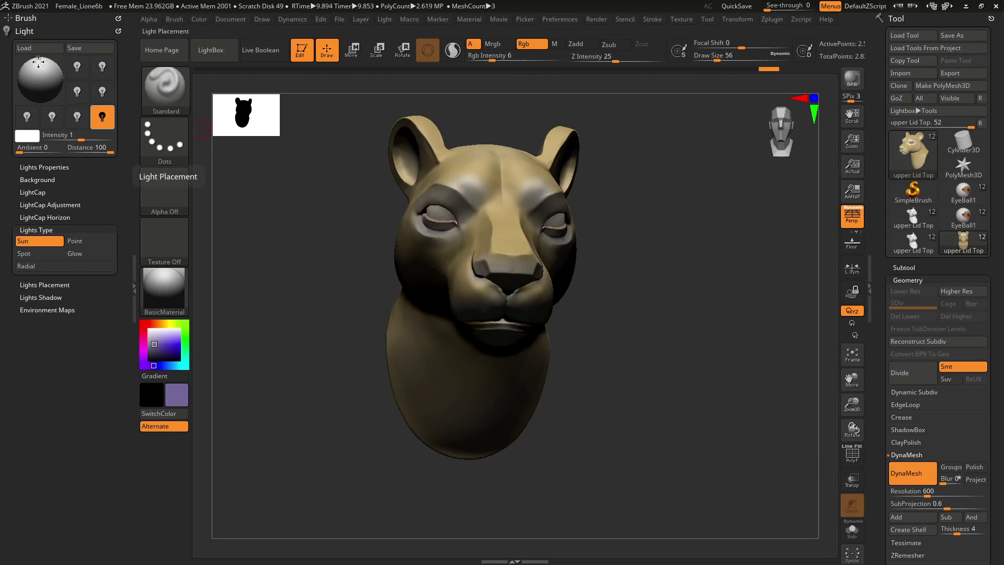
Move the sun light below the bust to light it from underneath, and view it from the front
left_click_drag(50, 60, 41, 98)
left_click_drag(673, 403, 648, 338)
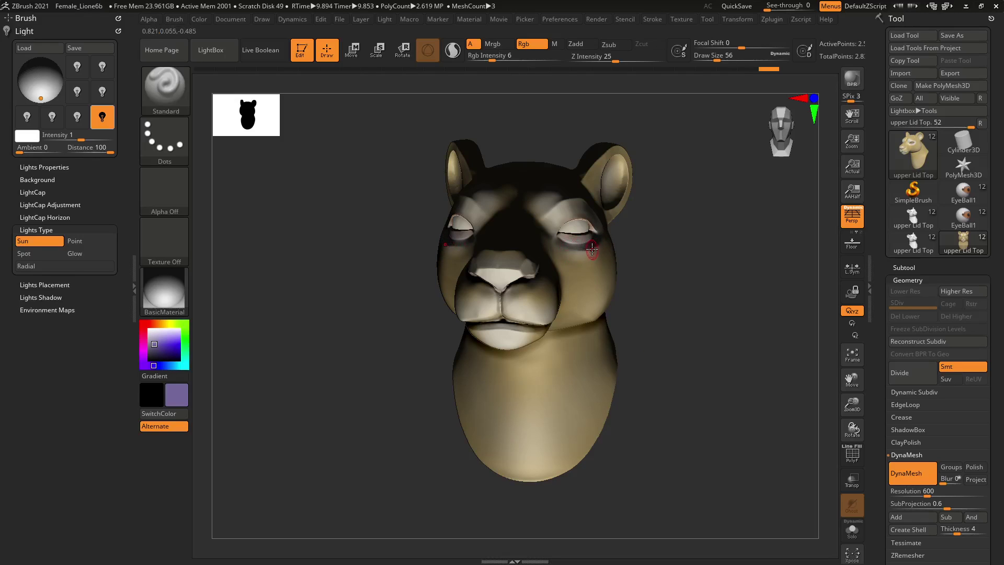
Inspect the bust's under-lighting from the side and three-quarter views, and move the sun light to the upper-left front
left_click_drag(665, 262, 627, 277)
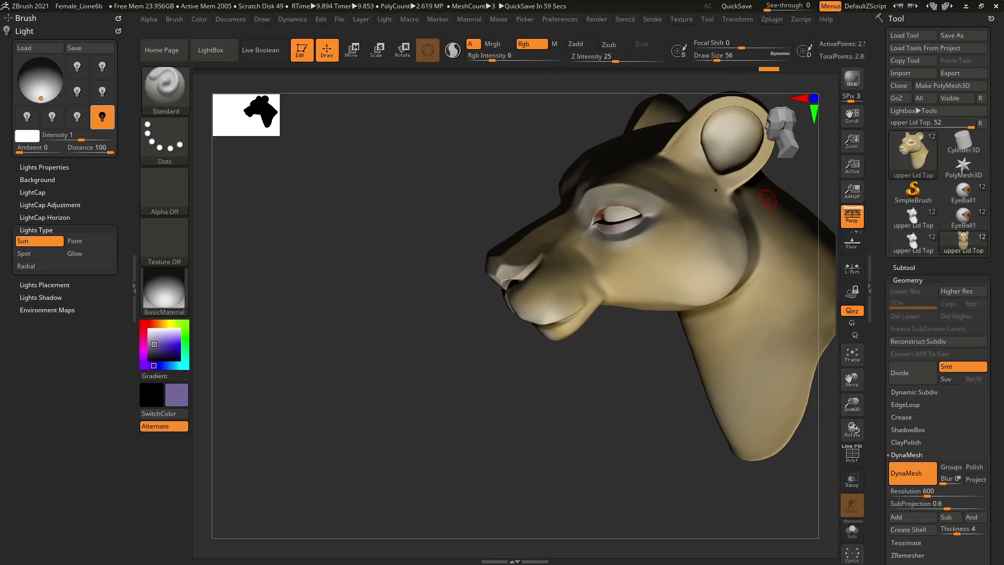
left_click_drag(542, 354, 543, 370)
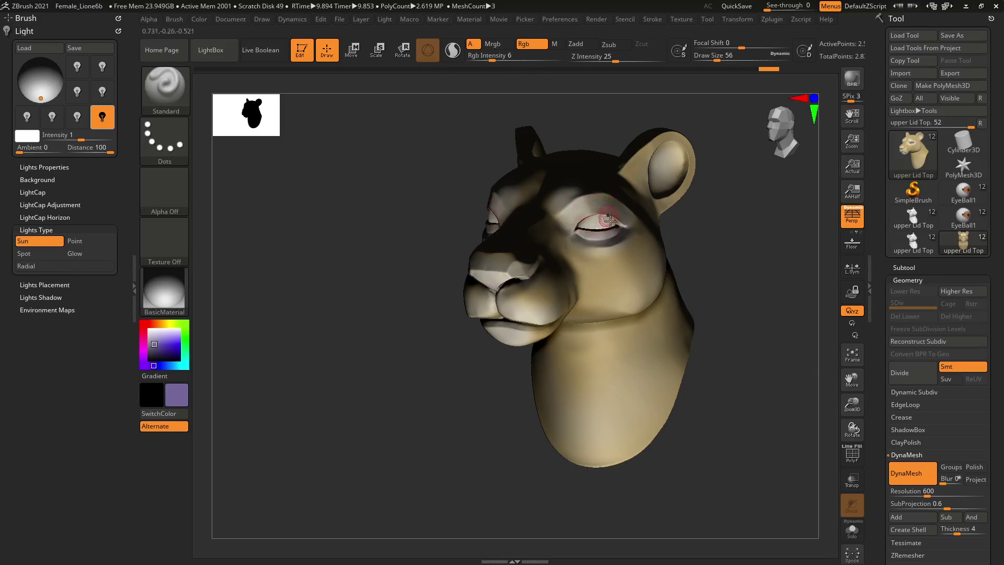
left_click_drag(46, 102, 30, 77)
left_click_drag(398, 354, 430, 358)
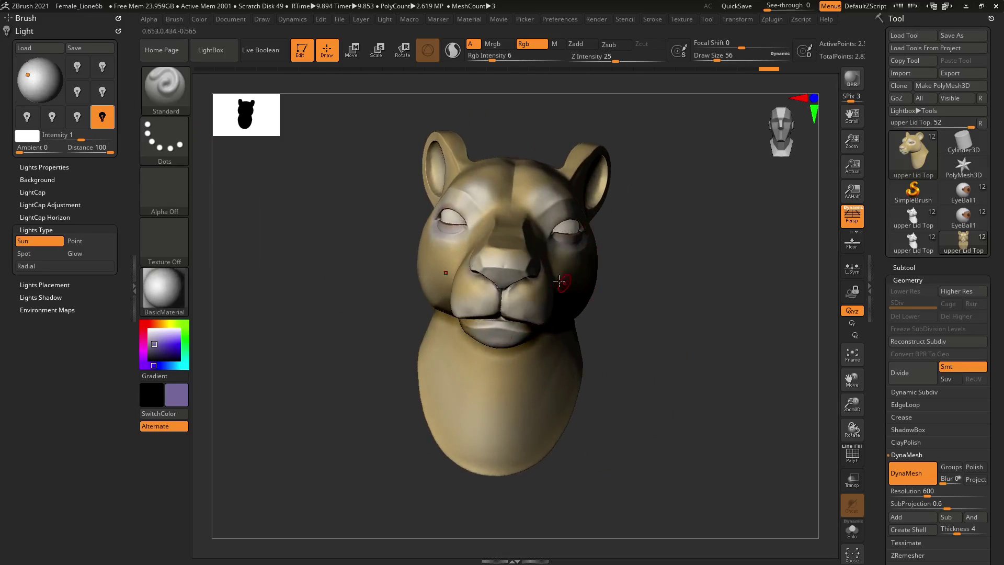
mouse_move(694, 339)
left_mouse_down()
mouse_move(674, 329)
mouse_move(678, 317)
mouse_move(682, 340)
left_mouse_up()
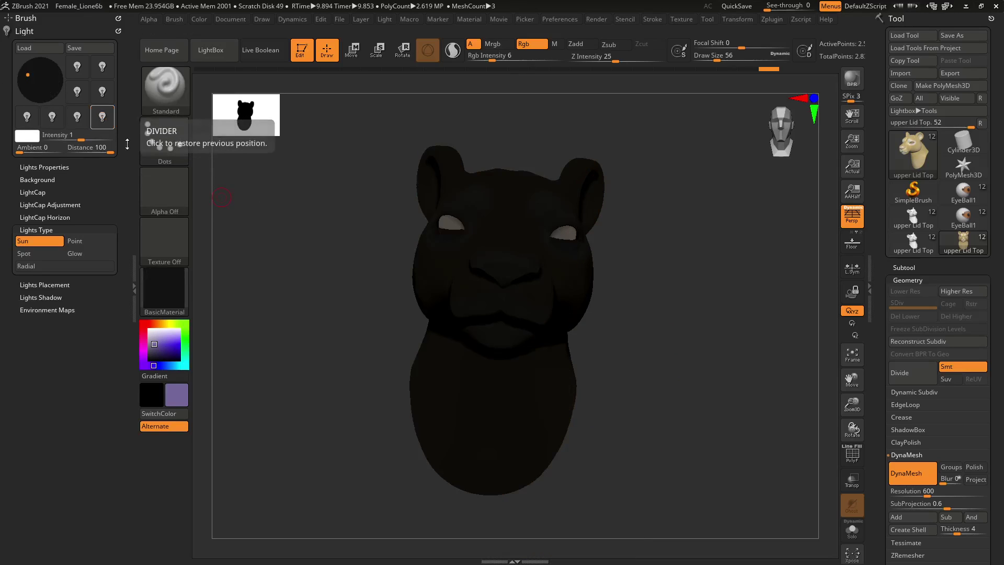
Switch on the first three spot lights one after another and view the combined lighting on the bust
left_click(78, 93)
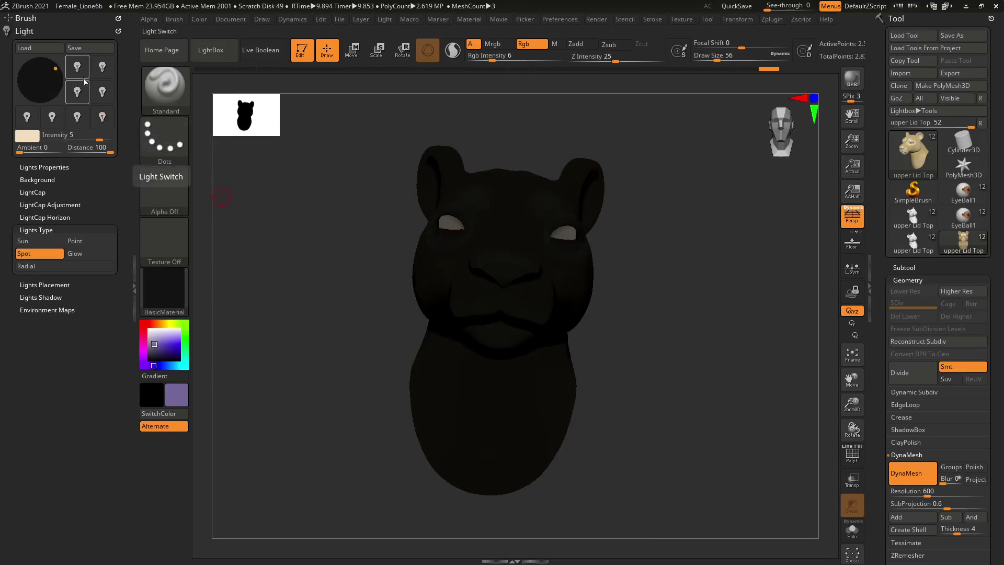
left_click(76, 73)
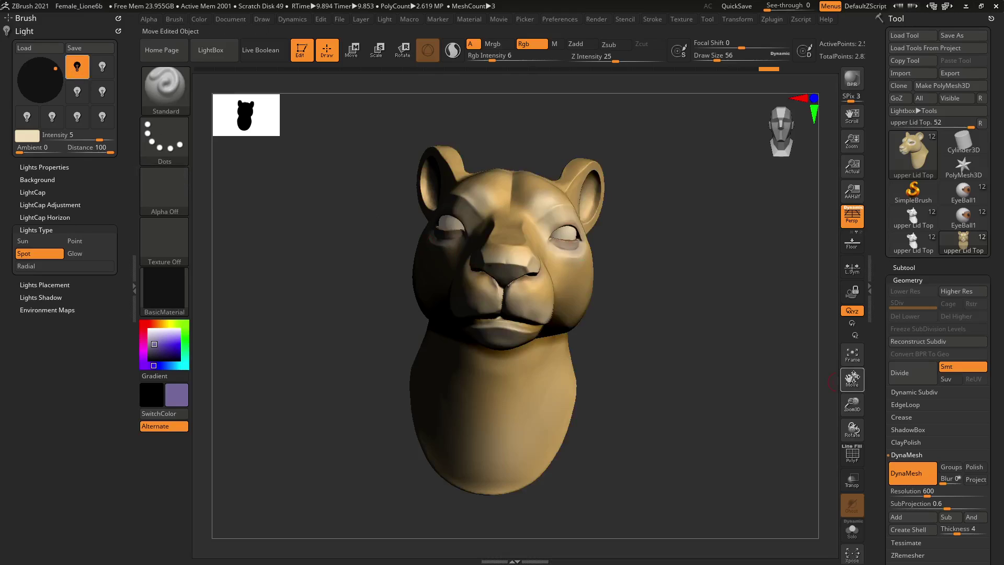
left_click(83, 94)
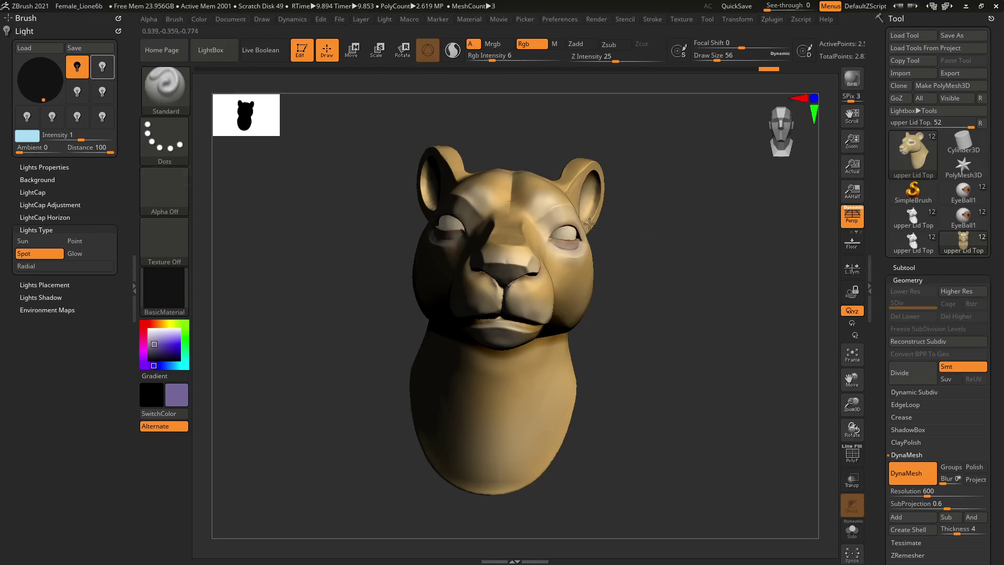
mouse_move(722, 267)
left_mouse_down()
mouse_move(730, 257)
mouse_move(706, 261)
left_mouse_up()
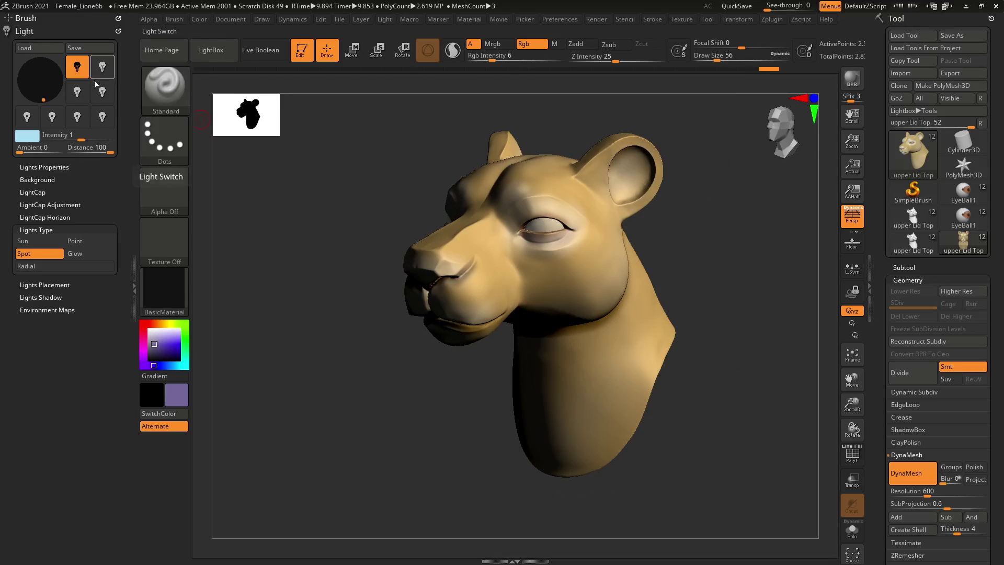
left_click(79, 94)
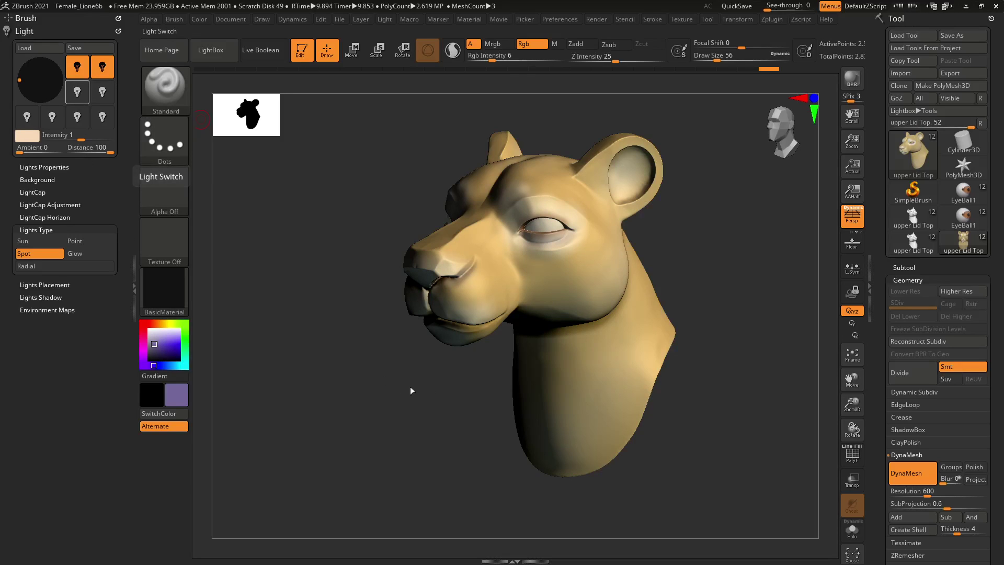
left_click_drag(745, 290, 720, 284)
Make the EyeBall1 subtool active and frame the lioness's eye up close
left_click(916, 267)
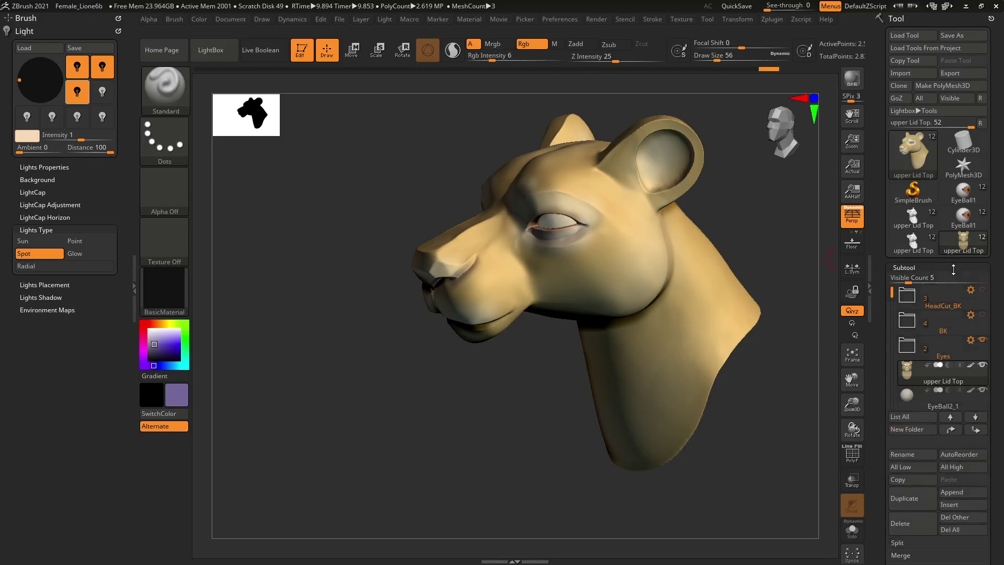
left_click_drag(893, 296, 891, 320)
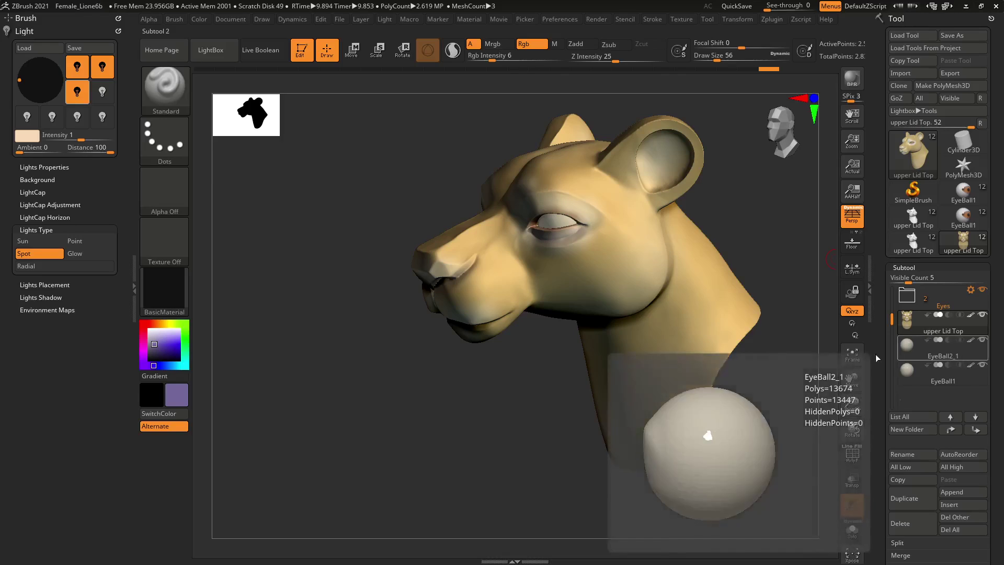
left_click(556, 219, "alt")
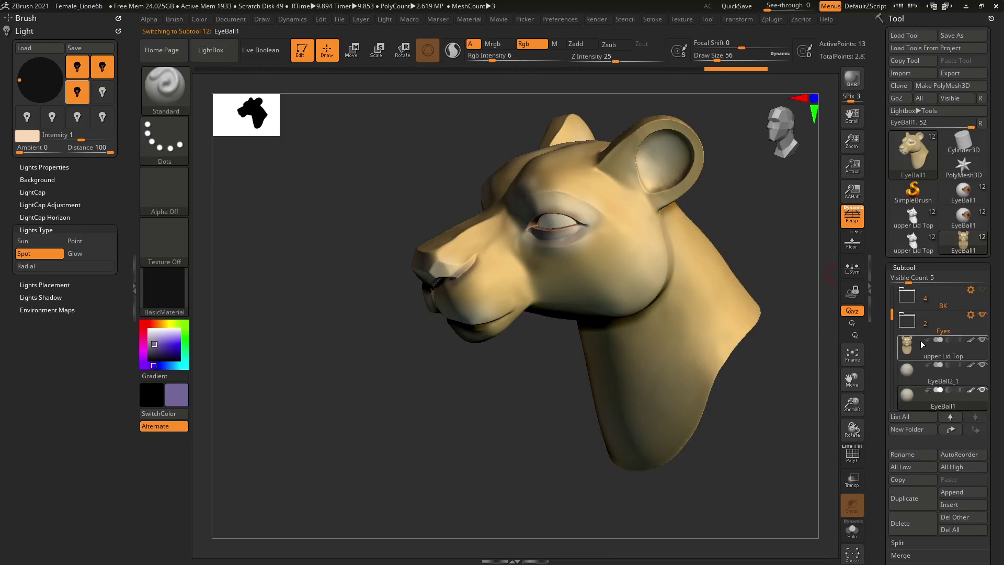
left_click_drag(701, 208, 457, 475)
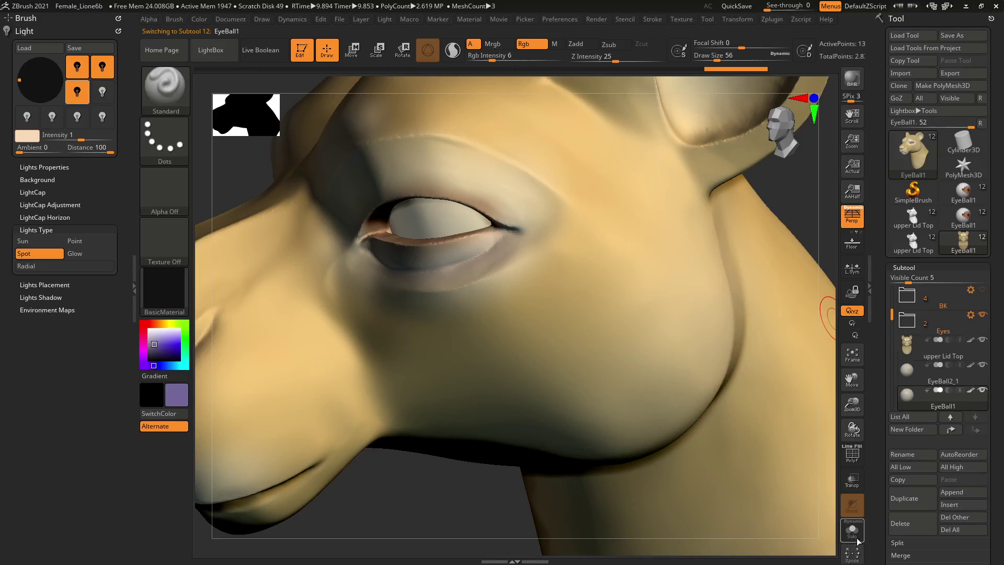
Open the eyeball's DynaMesh settings and show its polygon wireframe
scroll(990, 373, "down", 1)
scroll(991, 373, "down", 3)
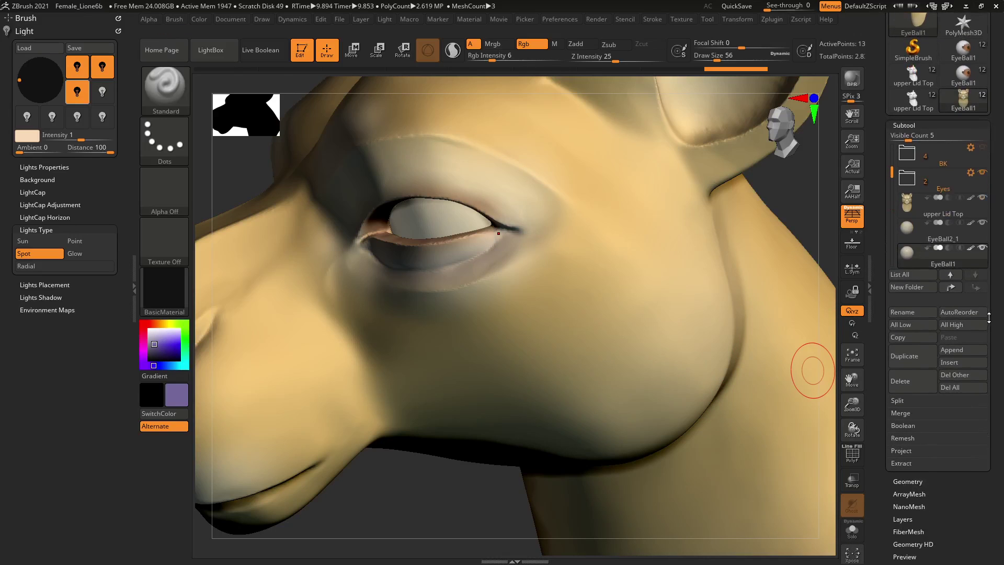
left_click(911, 481)
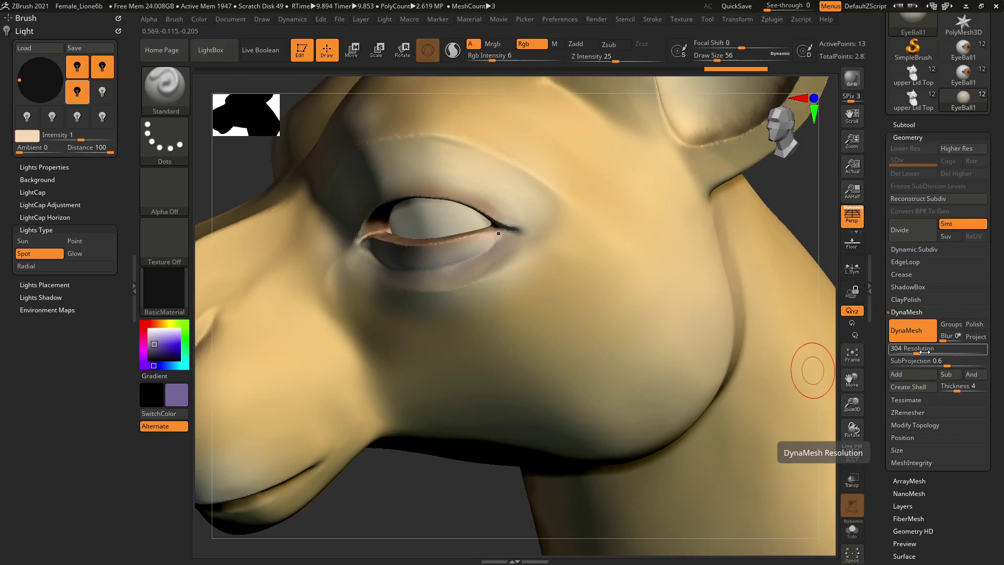
left_click(856, 458)
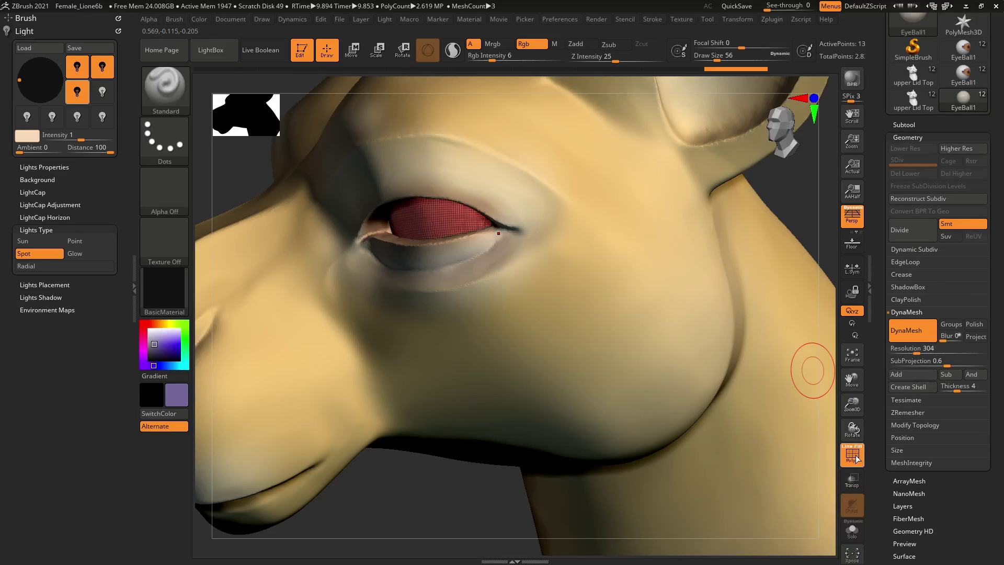
left_click(856, 457)
left_click(856, 457)
Set the DynaMesh resolution to 600, remesh the eyeball, and hide the wireframe
type("96")
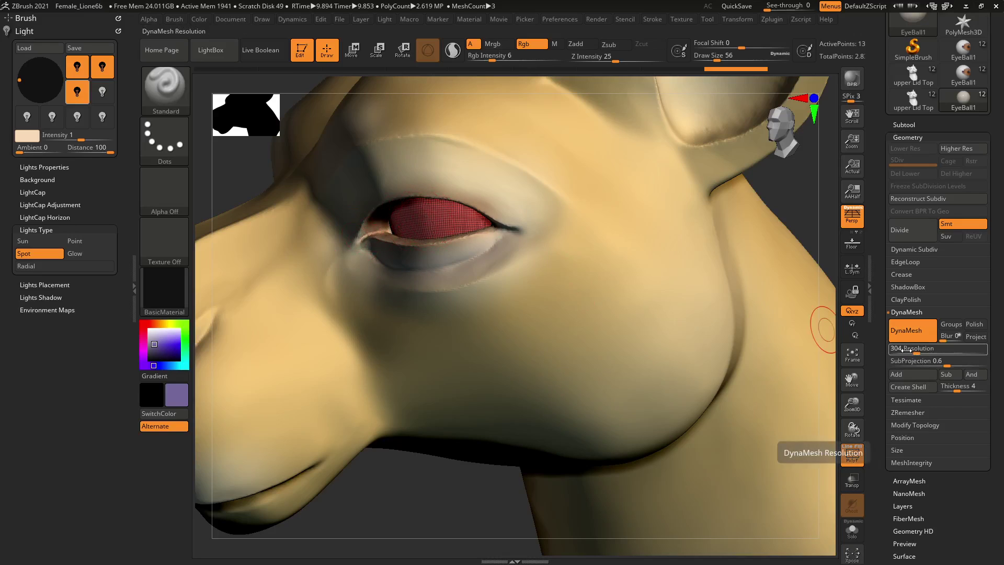
key("BackSpace")
key("BackSpace")
type("3")
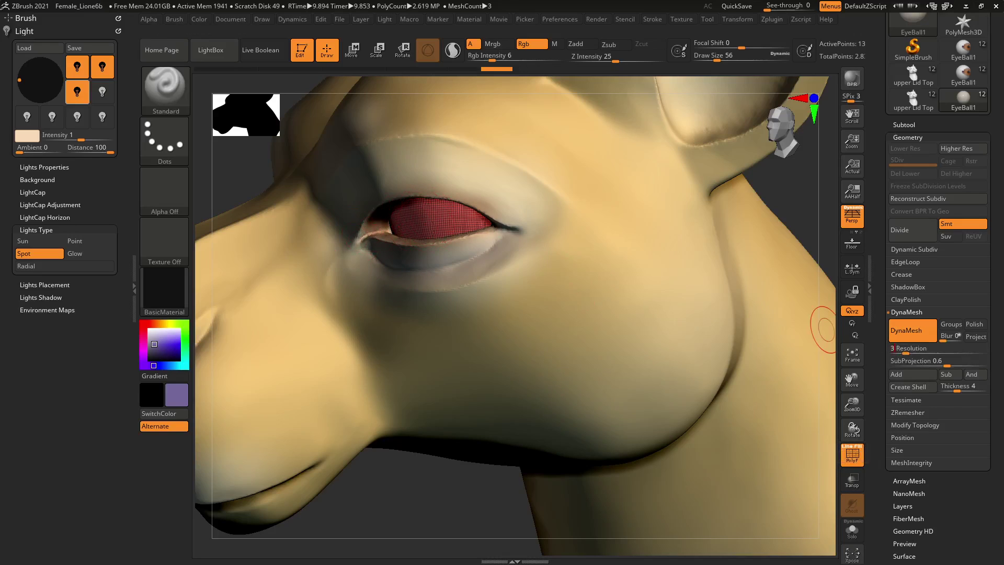
type("600")
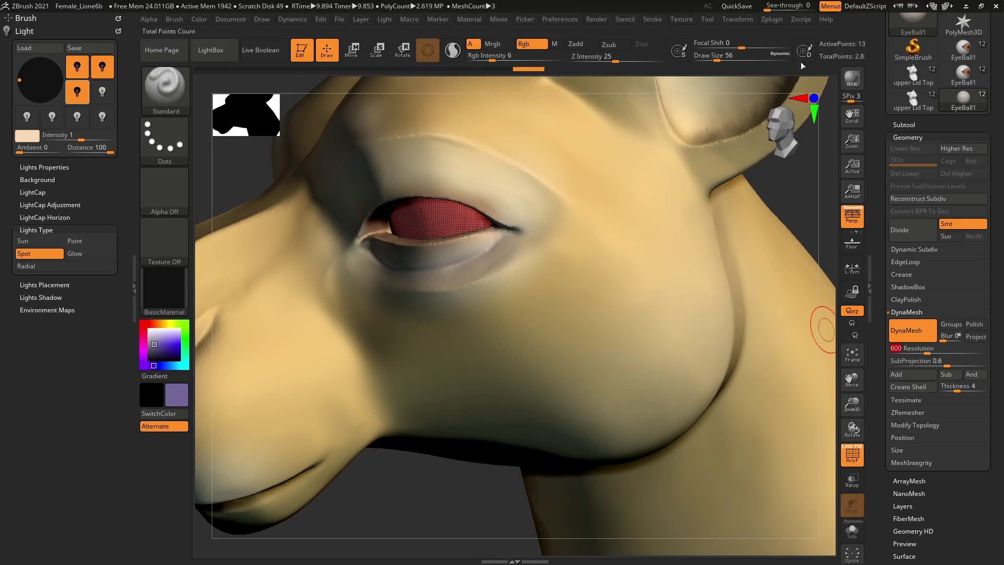
left_click(134, 285)
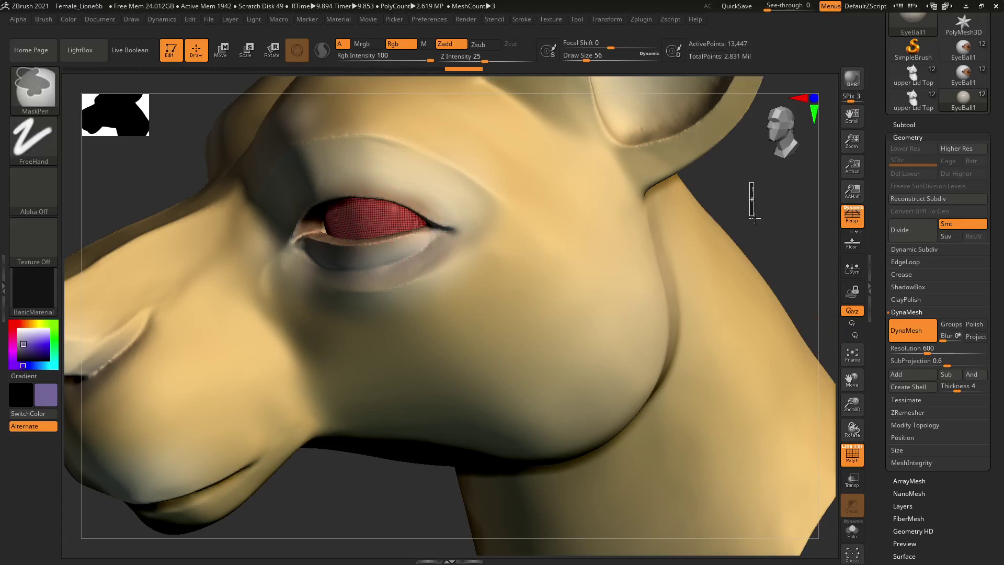
key("ctrl+d")
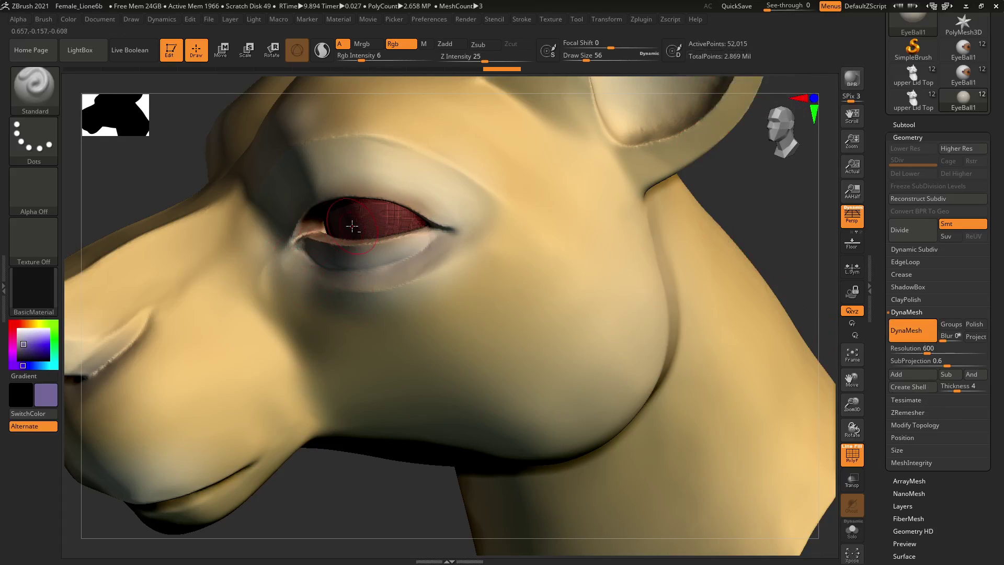
left_click(852, 454)
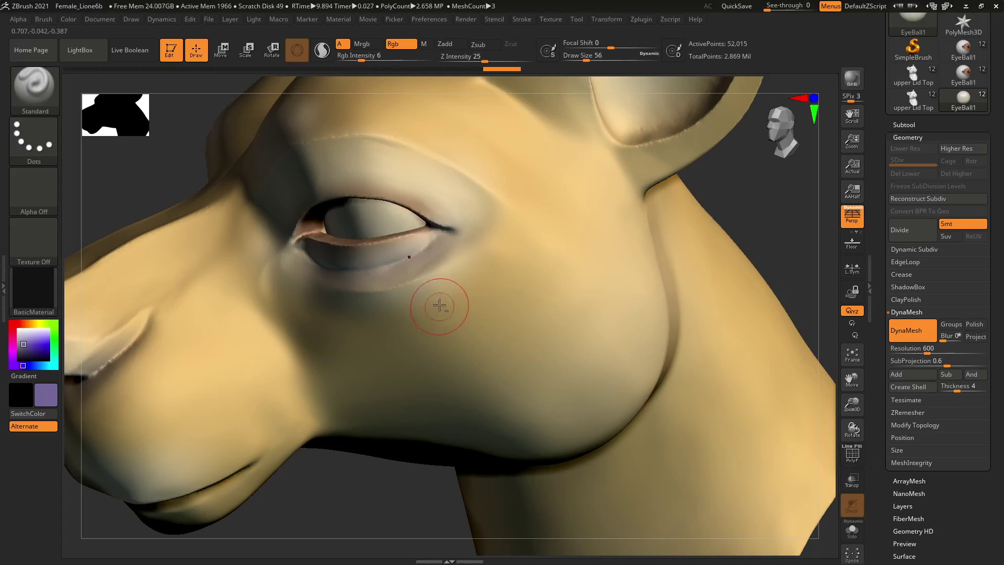
Set the Standard brush to focal shift -94, a dark purple colour and RGB intensity 100 for painting the eye
left_click_drag(718, 198, 733, 183)
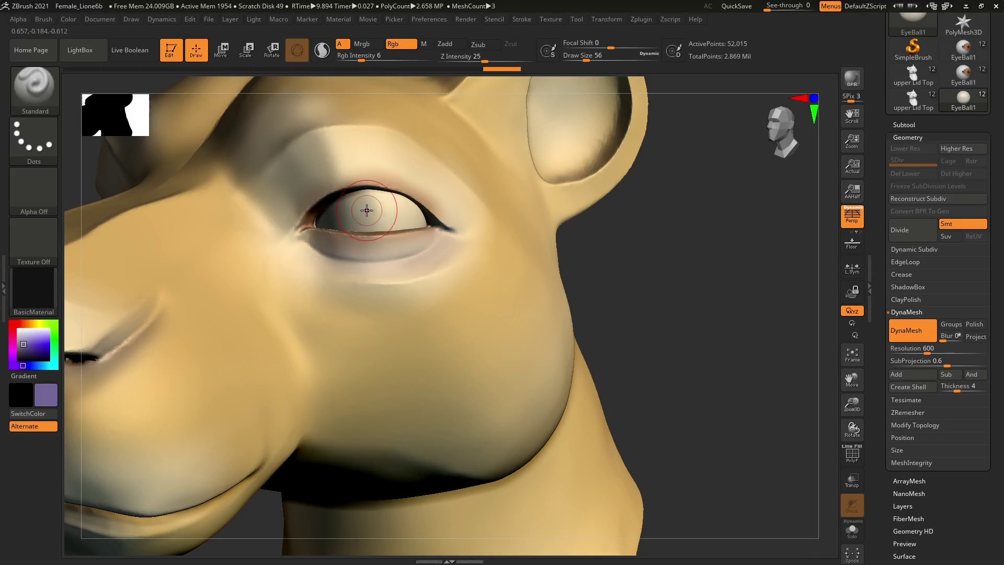
key("o")
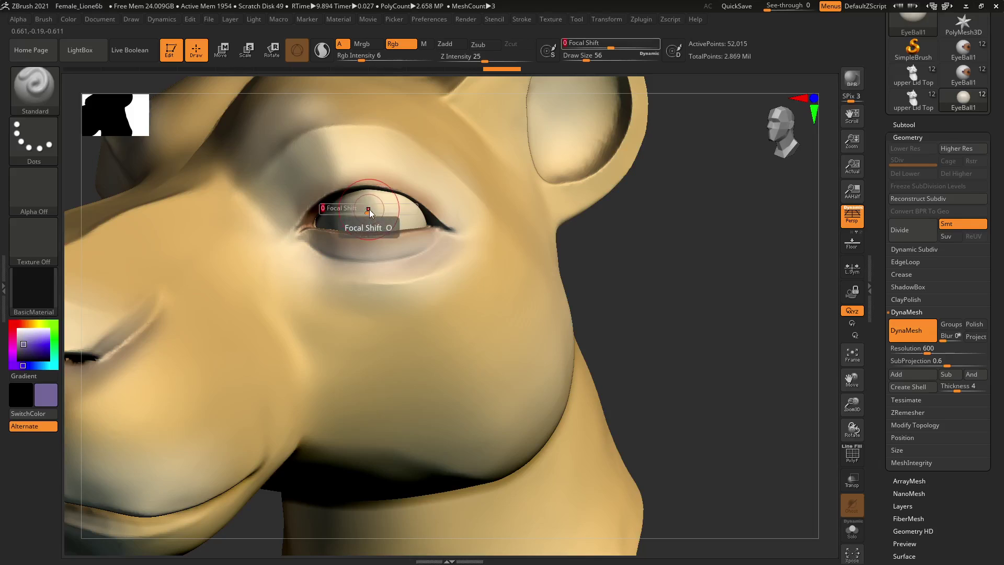
left_click_drag(369, 212, 326, 216)
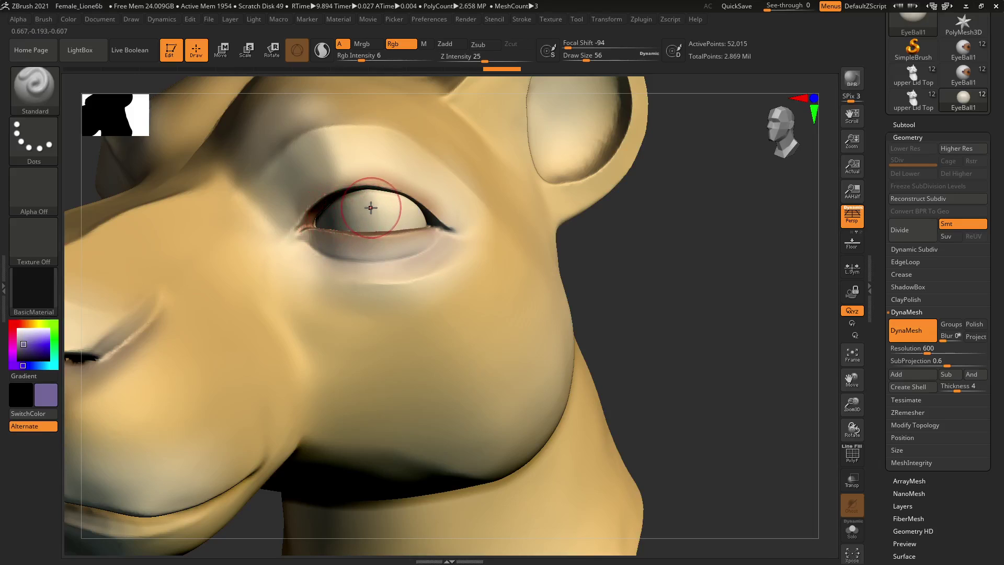
left_click_drag(23, 344, 27, 352)
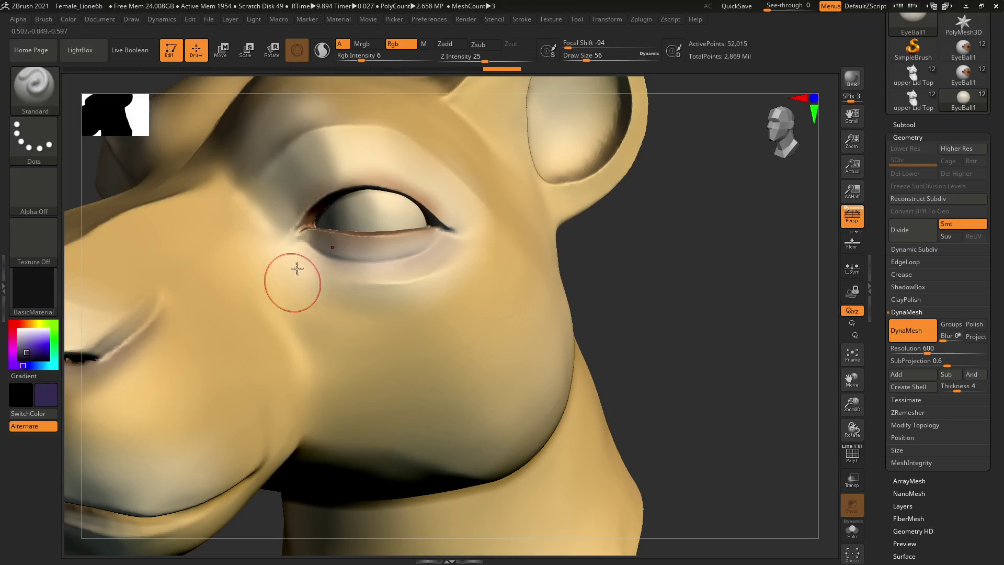
mouse_move(731, 305)
left_mouse_down()
mouse_move(729, 329)
mouse_move(727, 320)
left_mouse_up()
left_click_drag(375, 212, 372, 218)
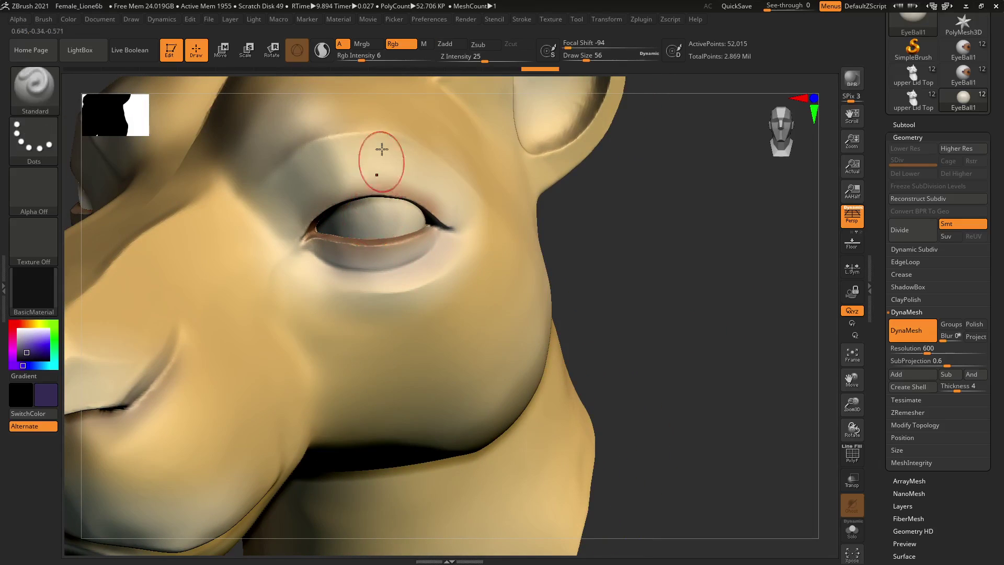
left_click_drag(366, 58, 442, 61)
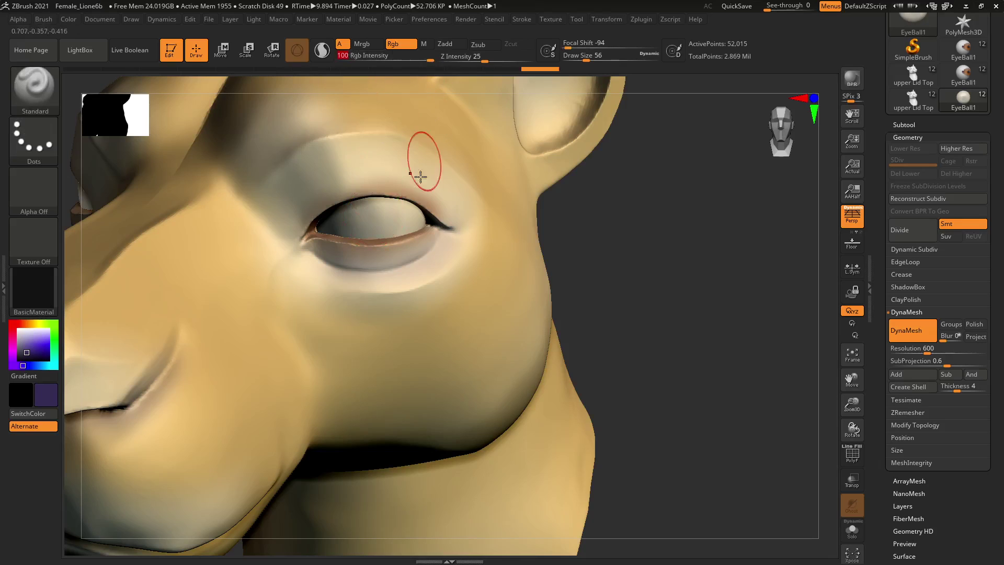
Try one purple dab on the eyeball, undo it, and switch the brush's stroke type to DragRect
left_click(366, 216)
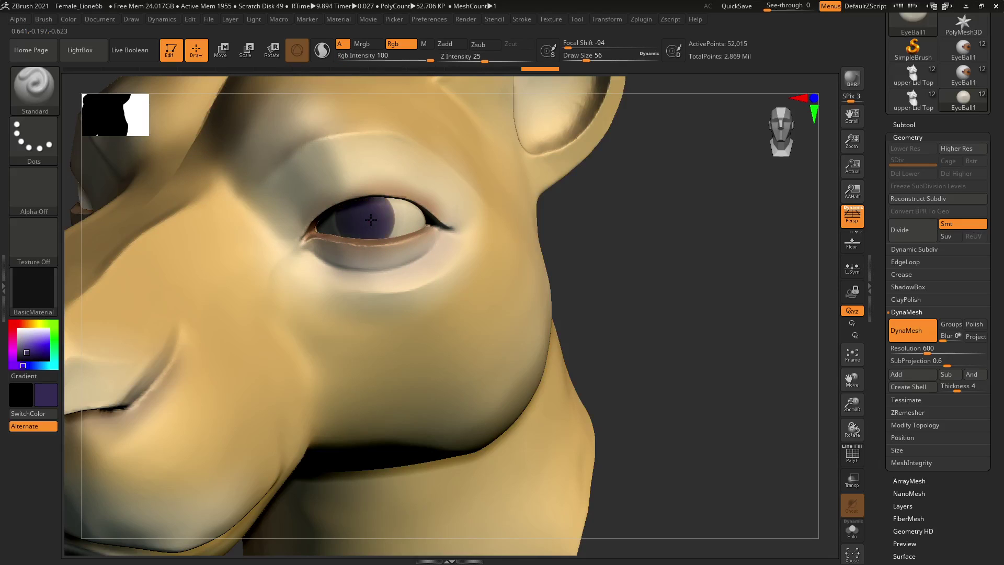
key("ctrl+z")
left_click(38, 148)
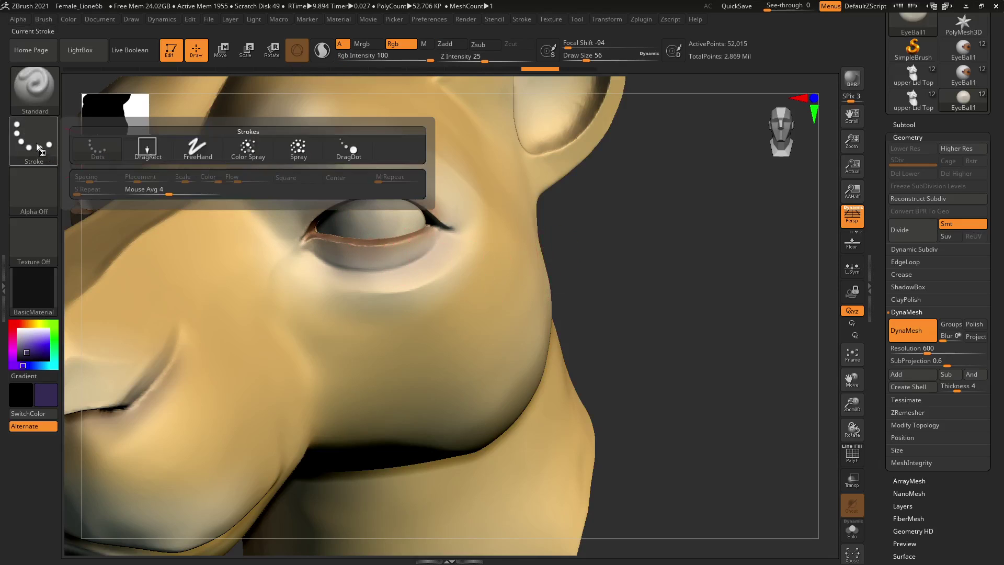
left_click(148, 149)
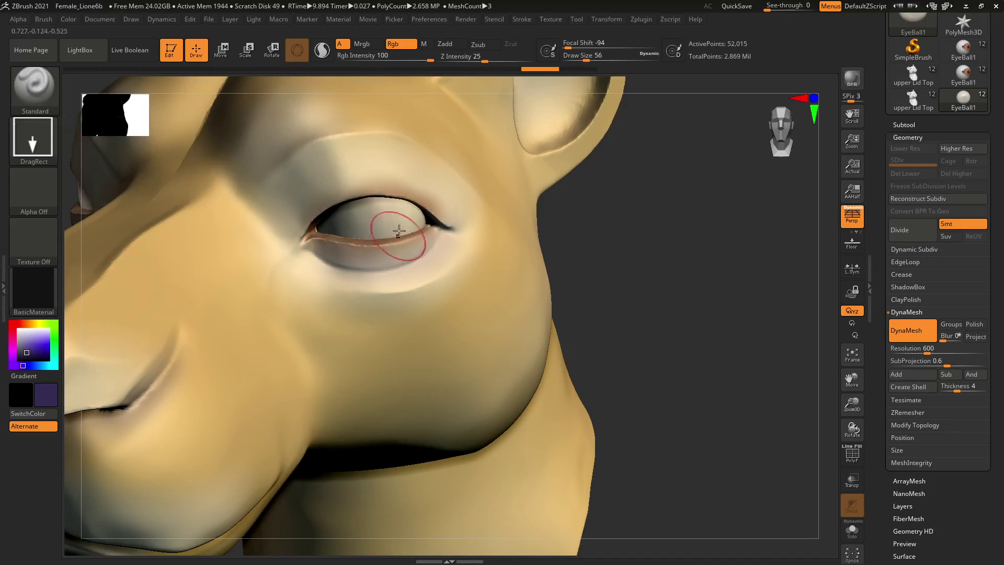
Paint a large dark purple iris on the eyeball, comparing its last two sizes and keeping the larger one
left_click_drag(370, 214, 381, 249)
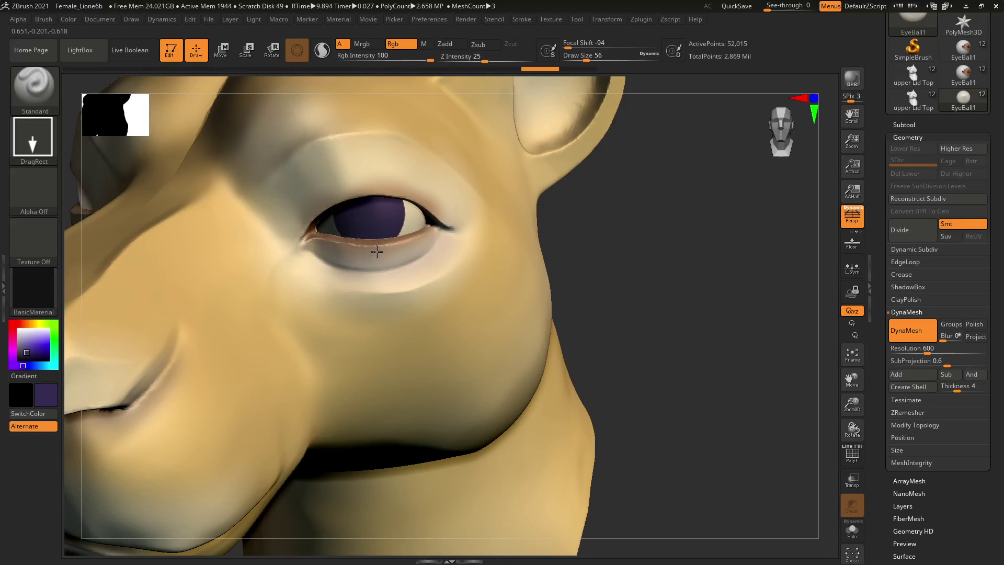
left_click_drag(378, 255, 377, 264)
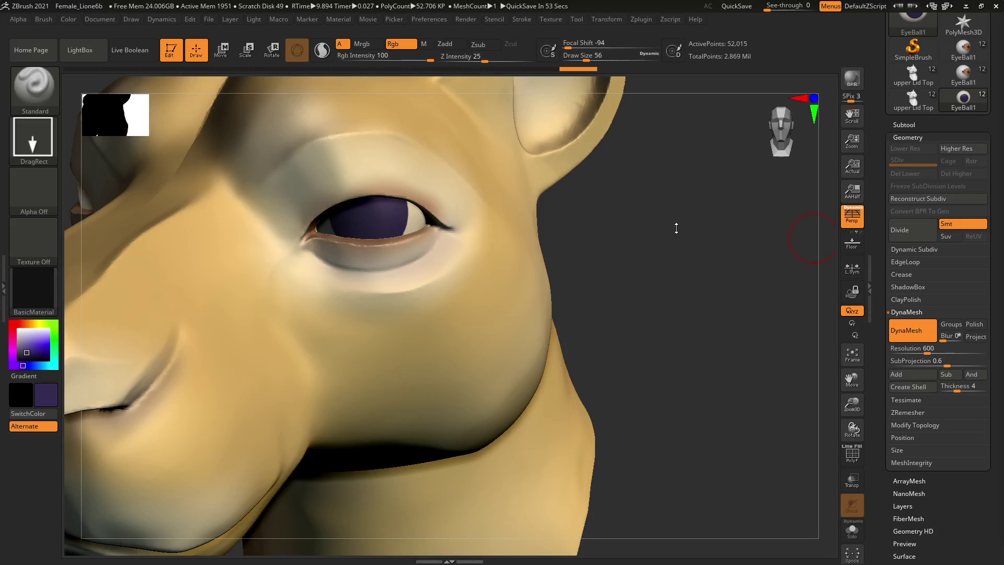
key("ctrl+z")
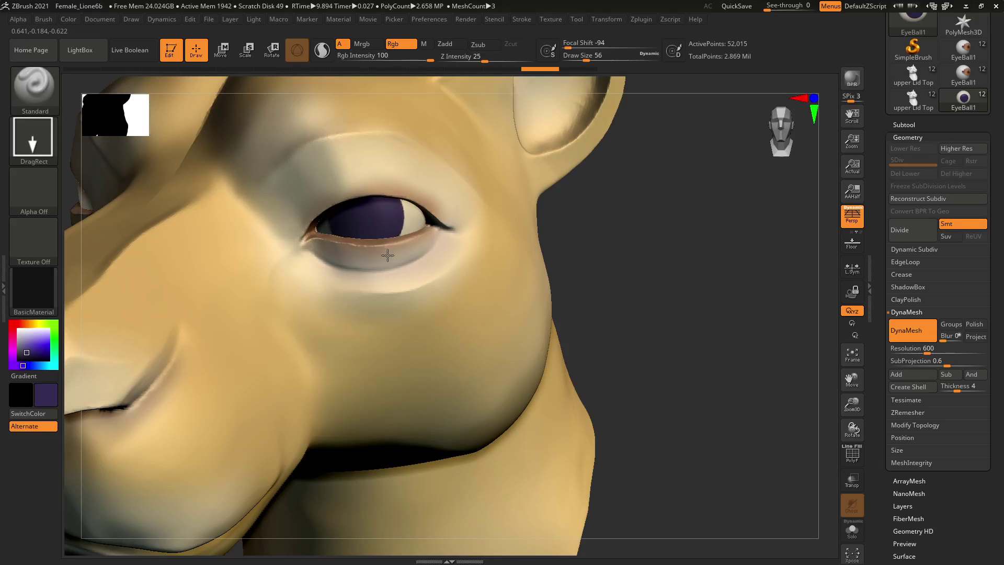
key("ctrl+shift+z")
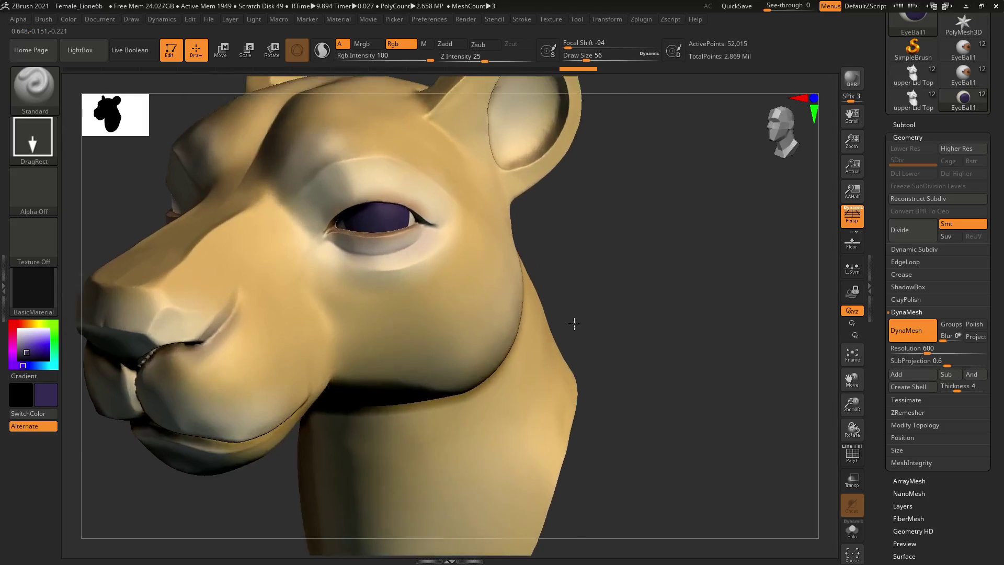
Set the Standard brush's stroke type to FreeHand and its colour to a muted reddish brown
left_click(38, 140)
left_click(92, 148)
left_click(36, 144)
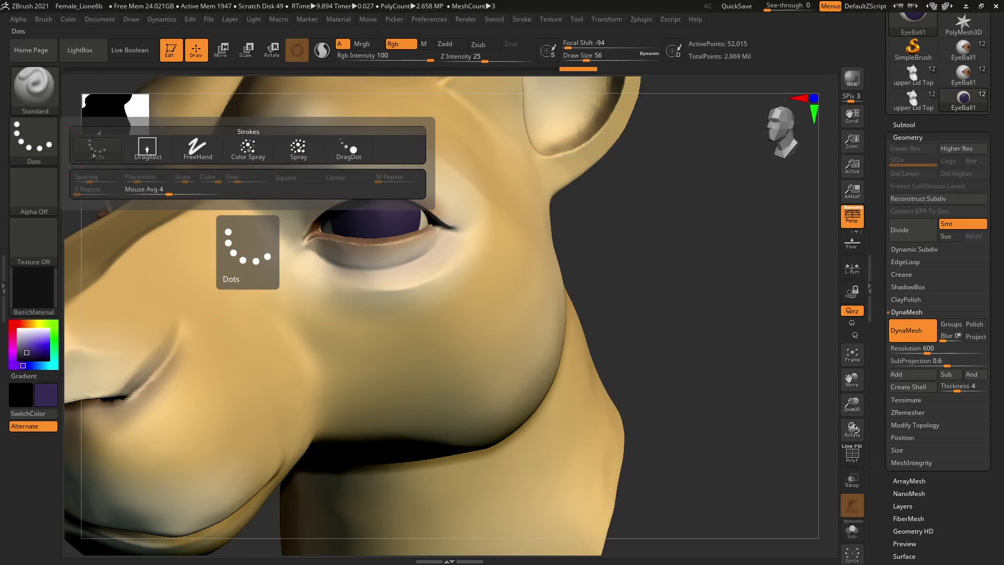
left_click(195, 154)
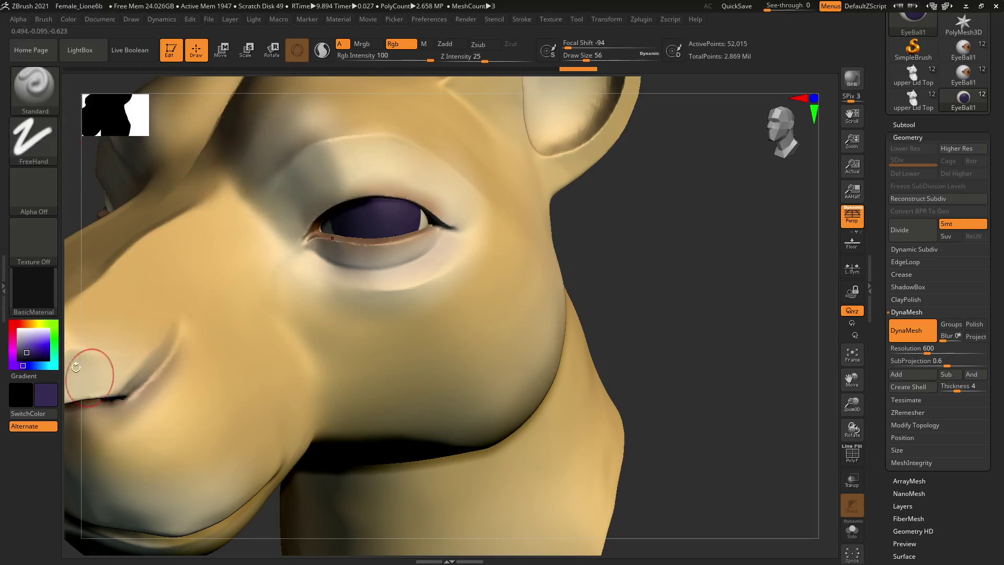
left_click(31, 324)
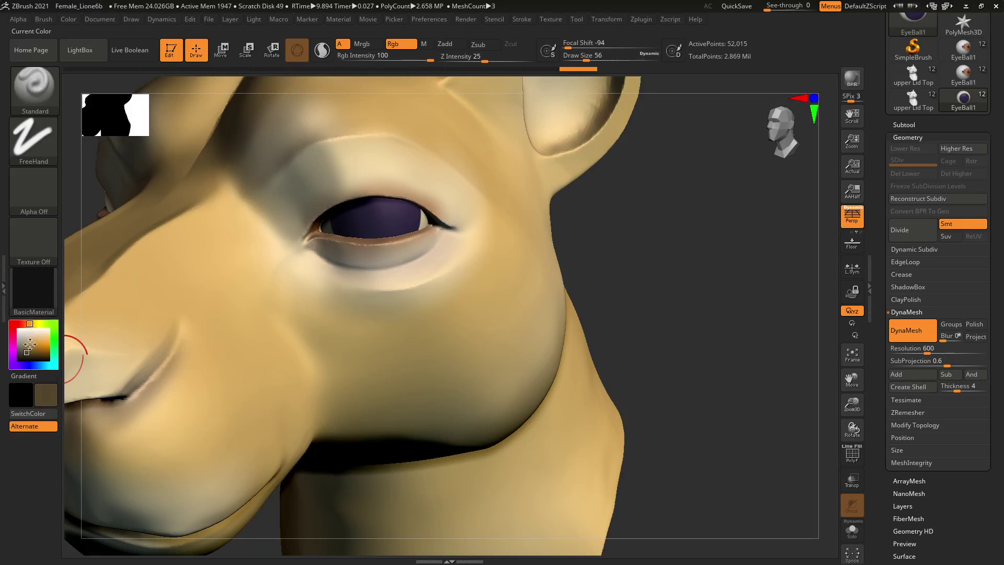
left_click(33, 348)
left_click_drag(30, 348, 28, 352)
left_click(24, 322)
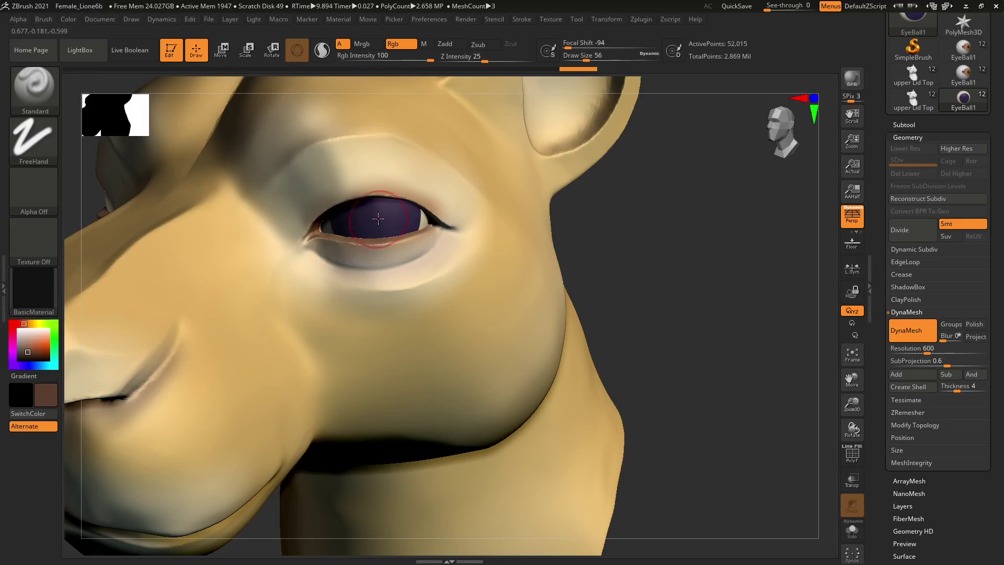
Replace the hard-edged brown dab on the purple iris with a softer one, using a focal shift of -33
left_click_drag(379, 213, 380, 212)
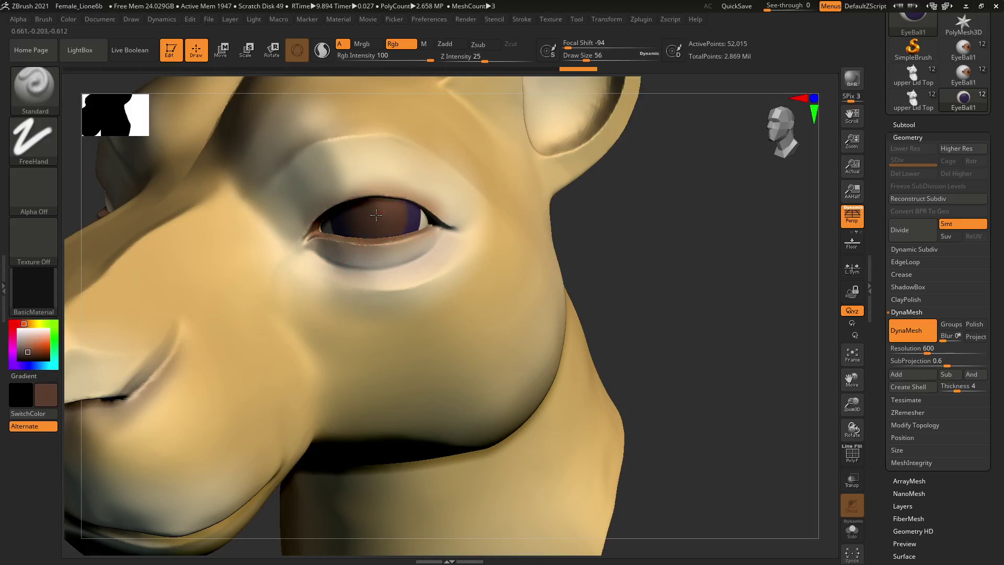
key("ctrl+z")
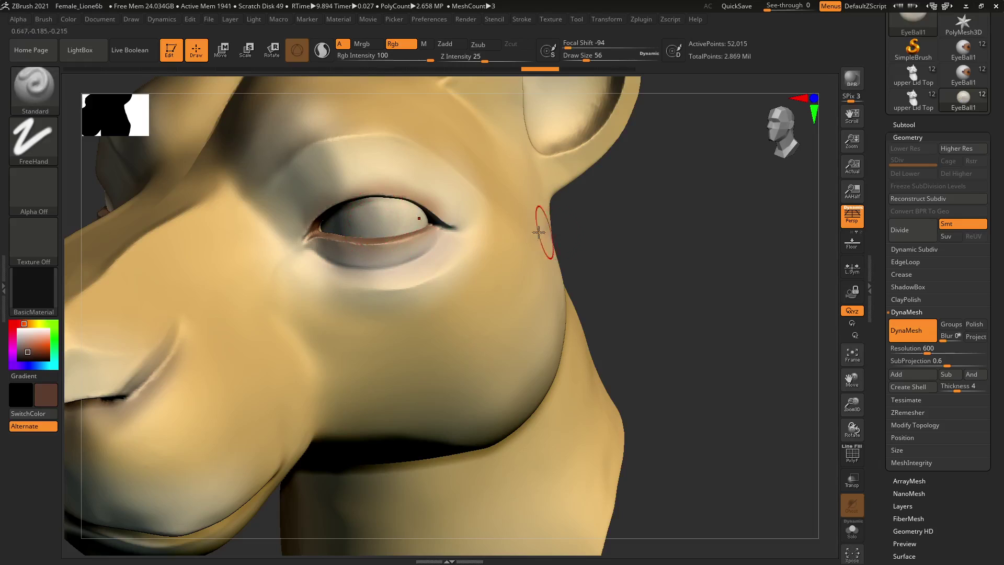
key("o")
left_click_drag(382, 215, 410, 220)
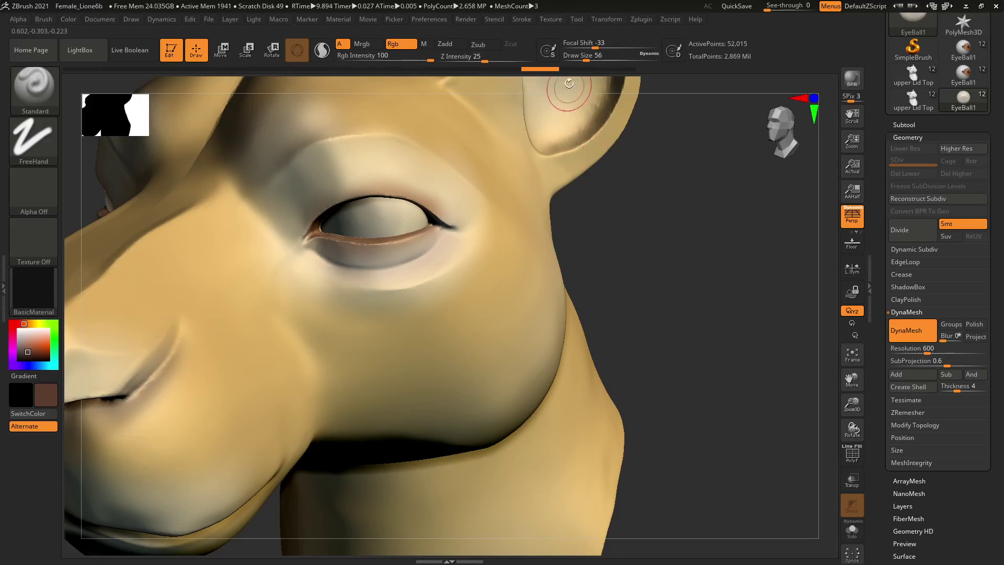
left_click(585, 69)
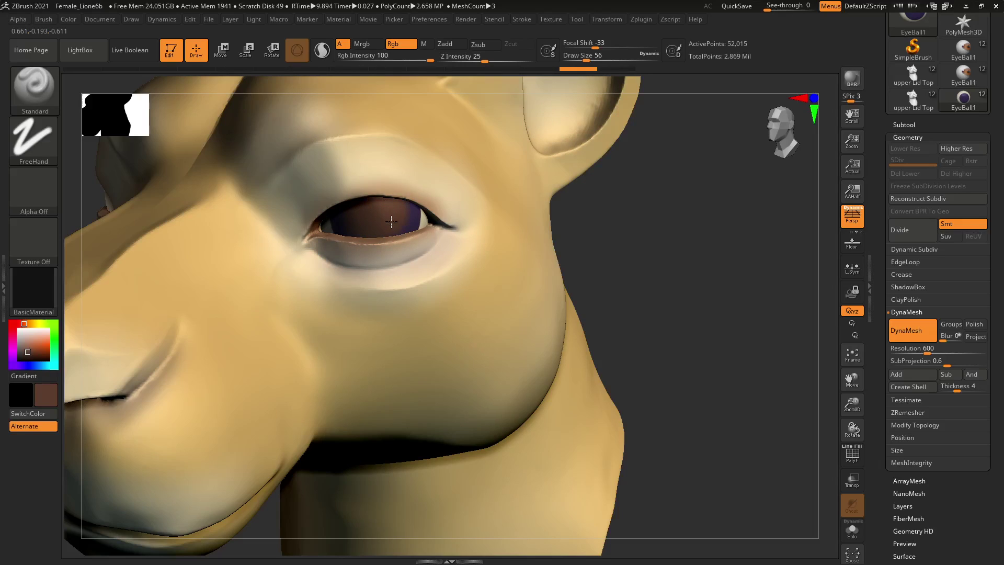
Choose a golden yellow colour and paint it over the brown centre of the iris
mouse_move(685, 285)
left_mouse_down()
mouse_move(711, 272)
mouse_move(677, 280)
left_mouse_up()
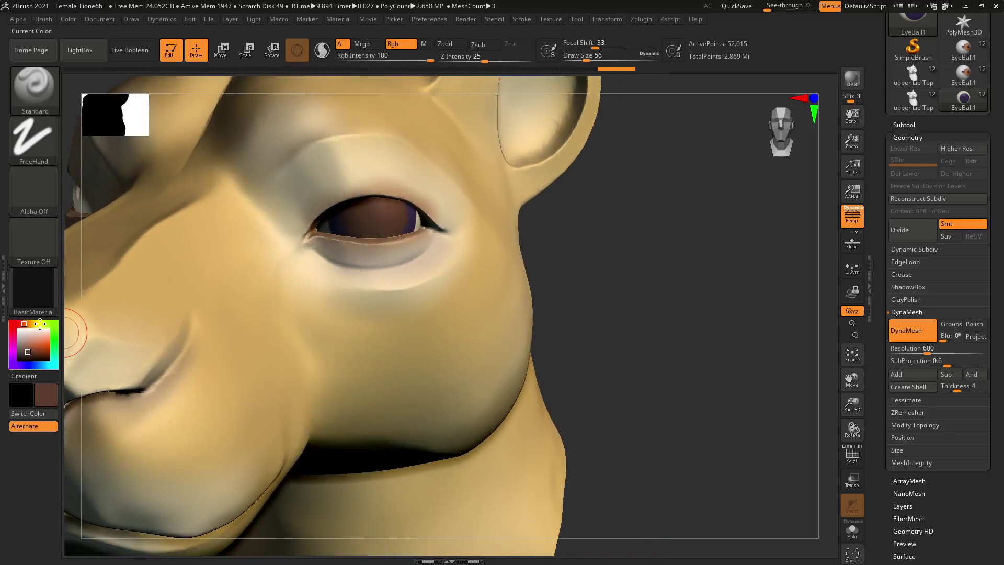
left_click(32, 324)
left_click(33, 344)
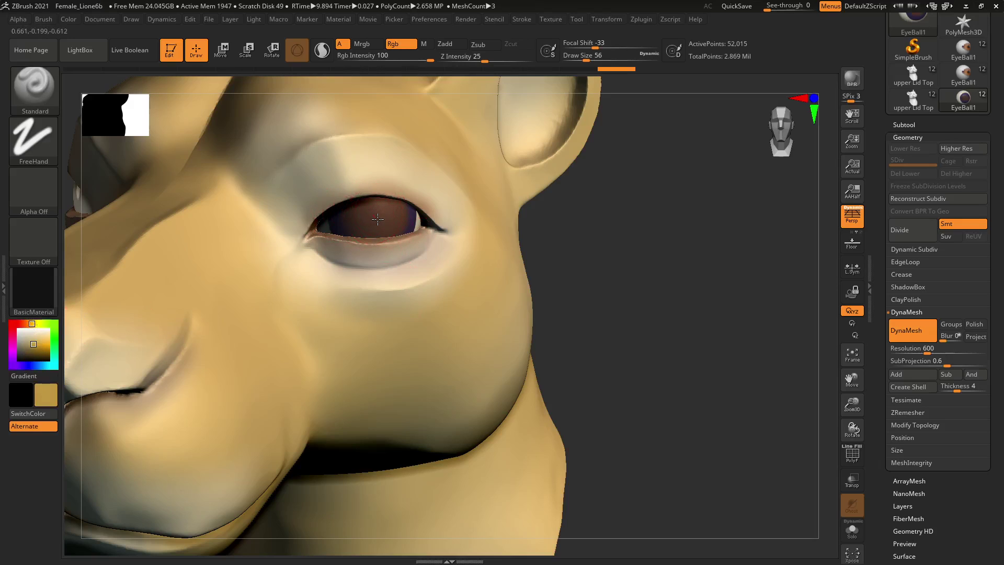
mouse_move(379, 210)
left_mouse_down()
mouse_move(366, 222)
mouse_move(377, 214)
left_mouse_up()
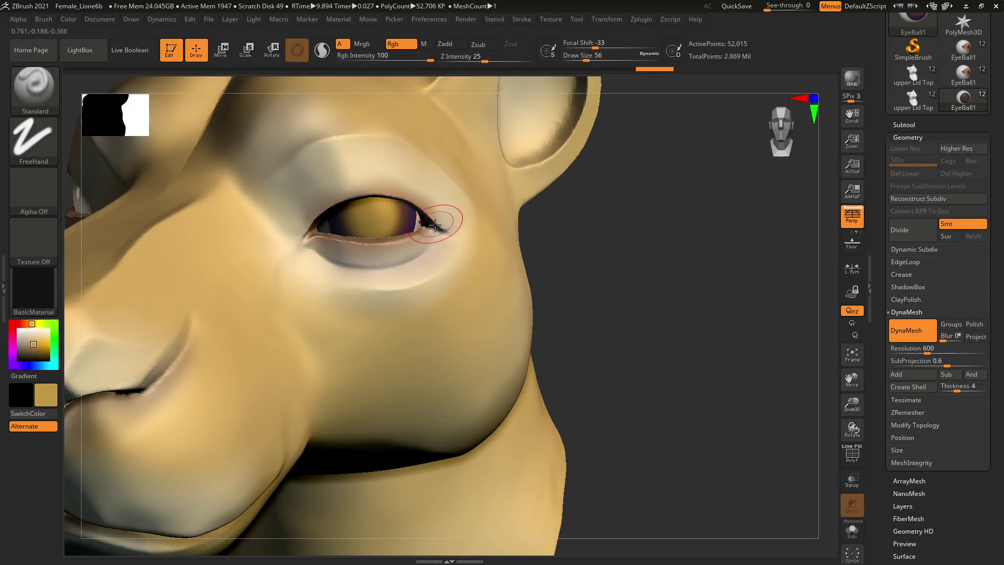
Sample the dark purple from the eye, set the stroke type to DragRect and reduce the draw size to 20
key("c")
key("c")
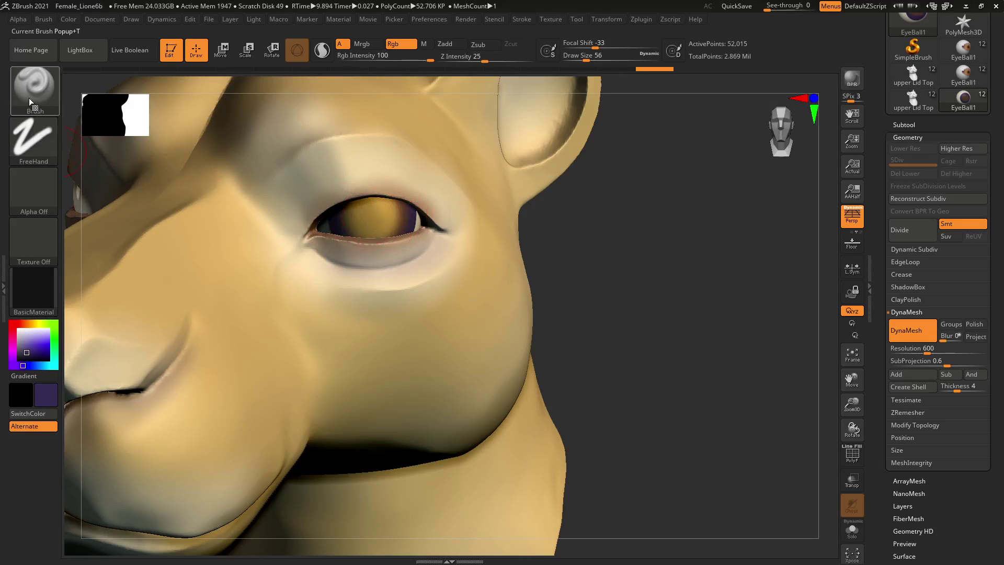
left_click(33, 138)
left_click(148, 152)
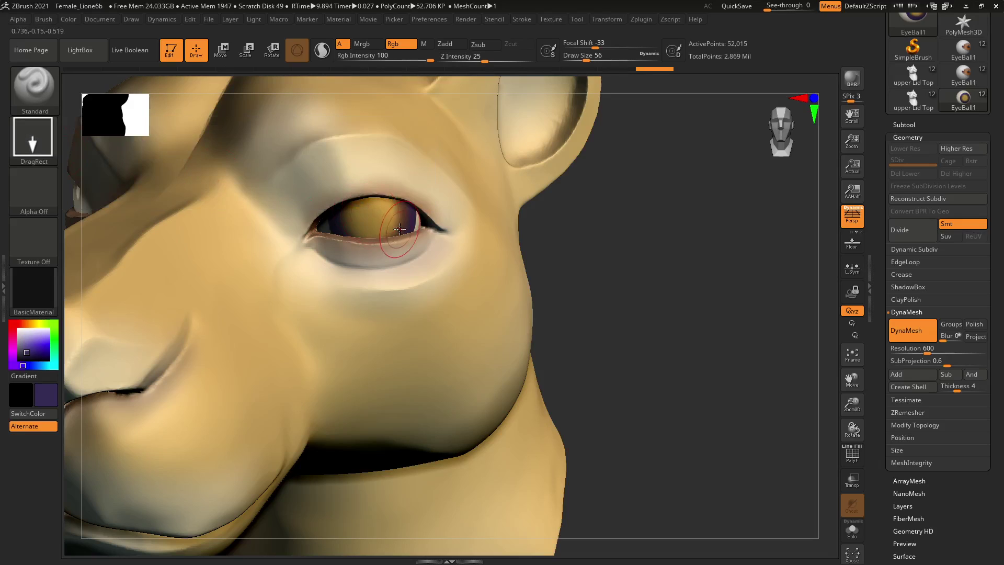
key("s")
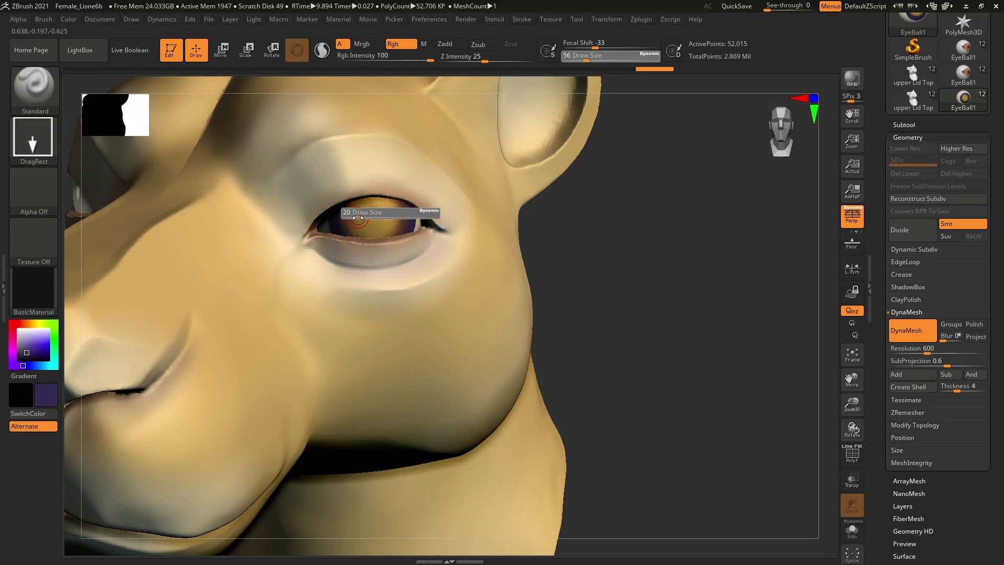
left_click_drag(357, 217, 360, 218)
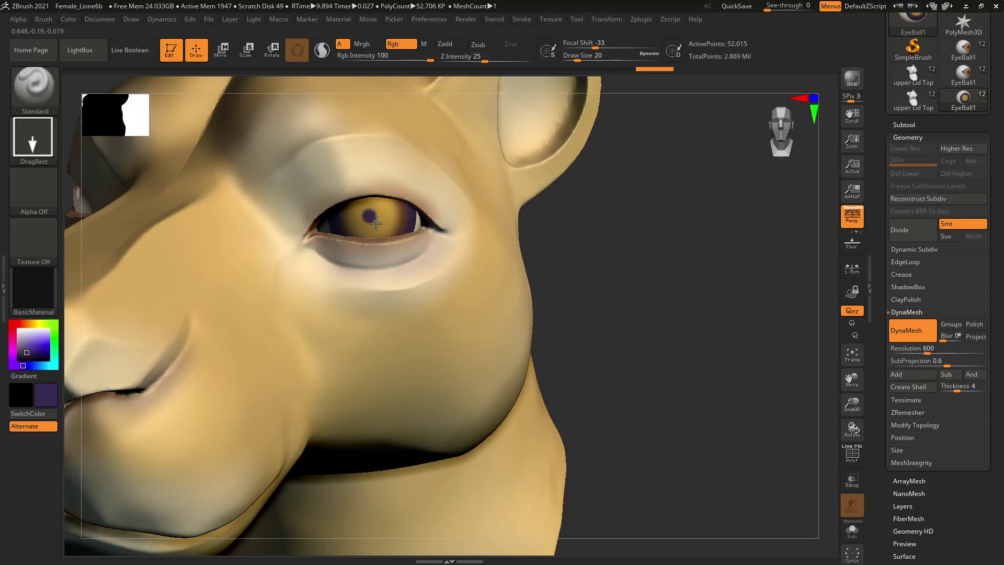
Undo the first small purple pupil and repaint it in the golden iris with a focal shift of -66
left_click_drag(377, 224, 376, 226)
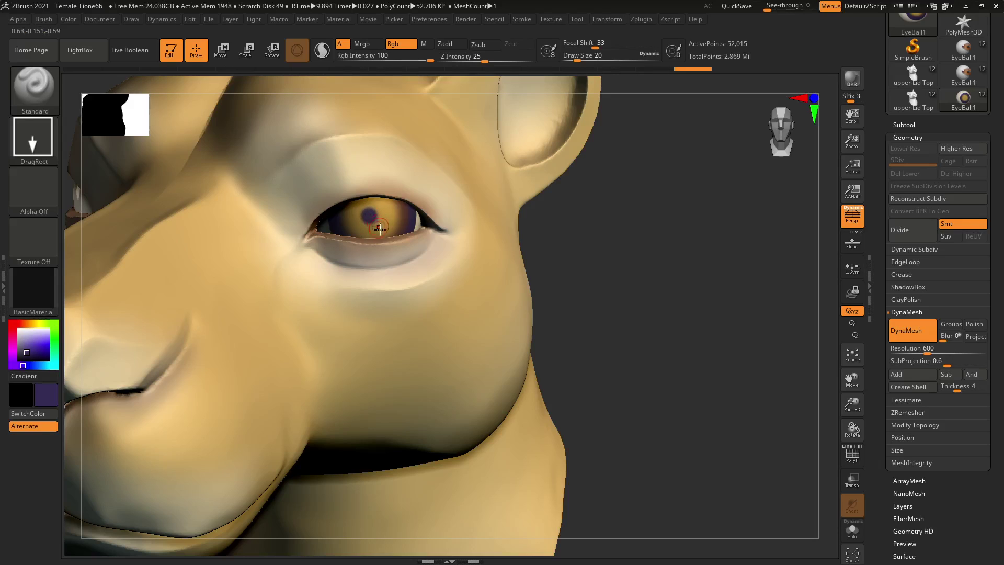
key("ctrl+z")
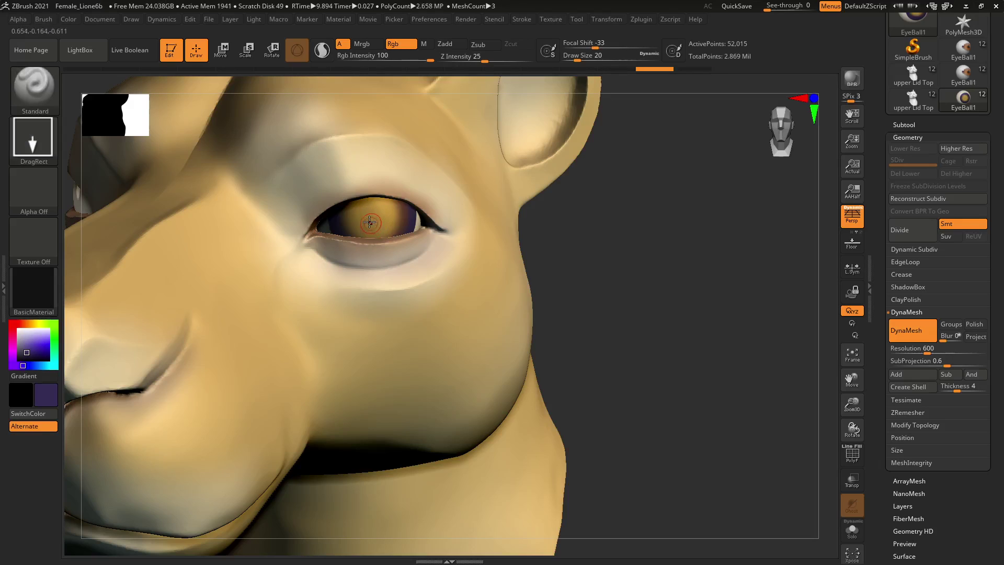
key("o")
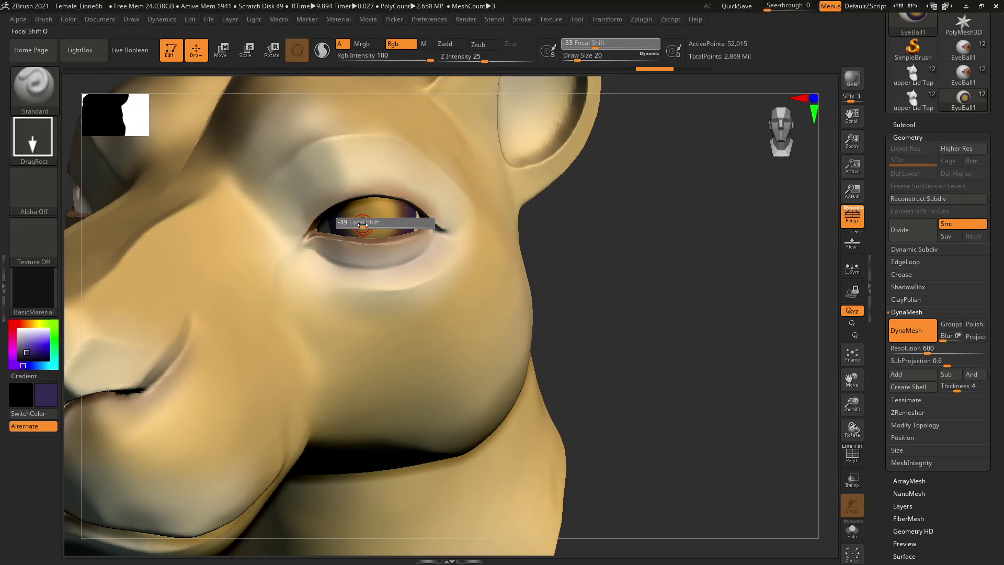
left_click_drag(356, 224, 374, 225)
left_click_drag(640, 280, 594, 231, "alt")
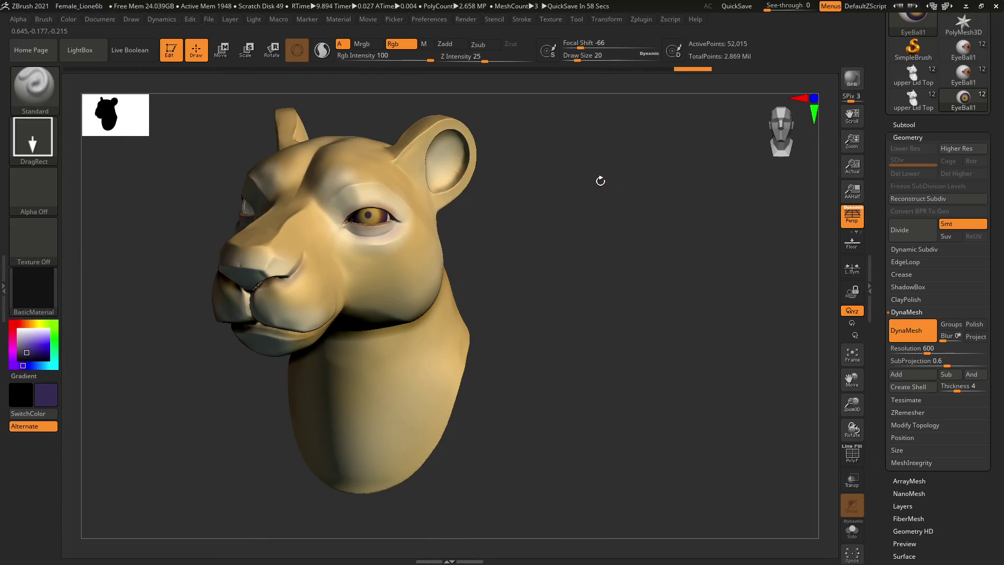
left_click_drag(485, 242, 668, 274, "alt")
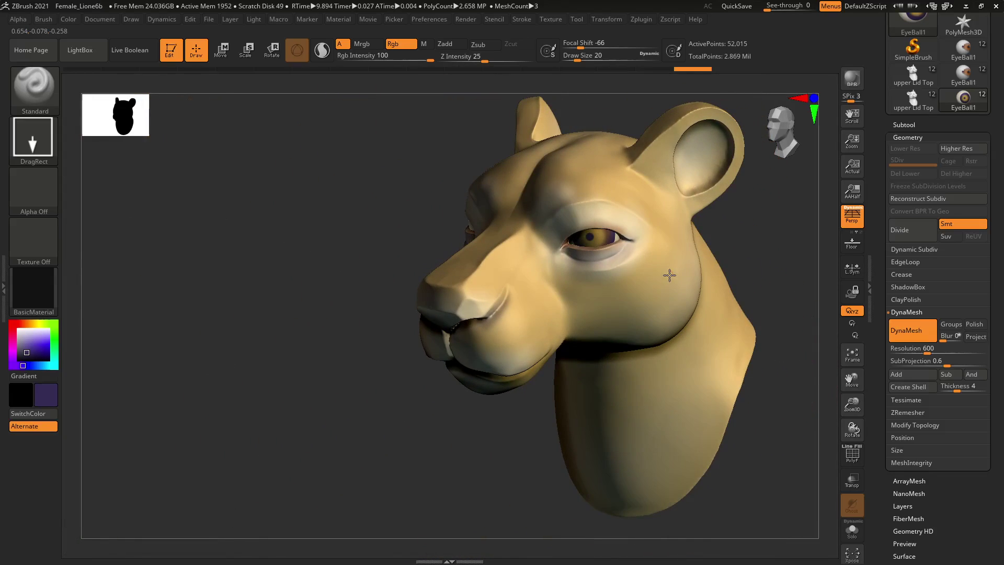
Open the subtool list and switch the Standard brush to material-only painting
left_click(912, 124)
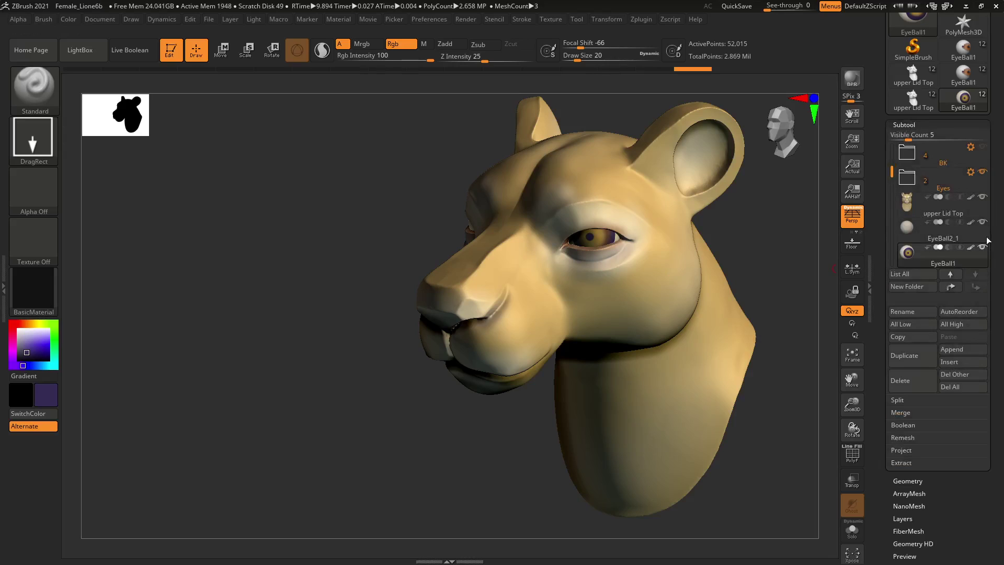
left_click_drag(758, 215, 590, 341)
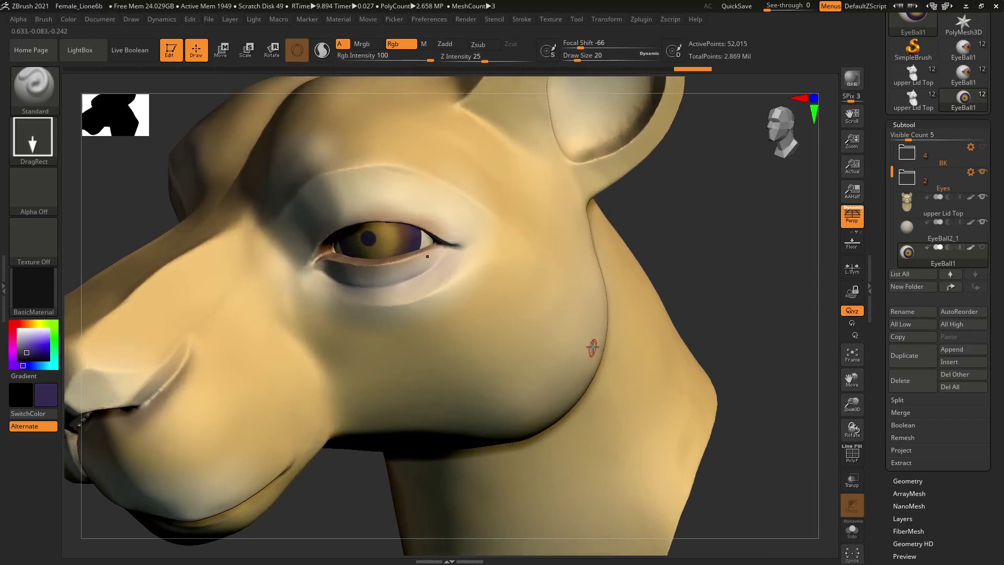
mouse_move(643, 211)
left_mouse_down("alt")
mouse_move(662, 153)
mouse_move(661, 209)
left_mouse_up("alt")
left_click(423, 45)
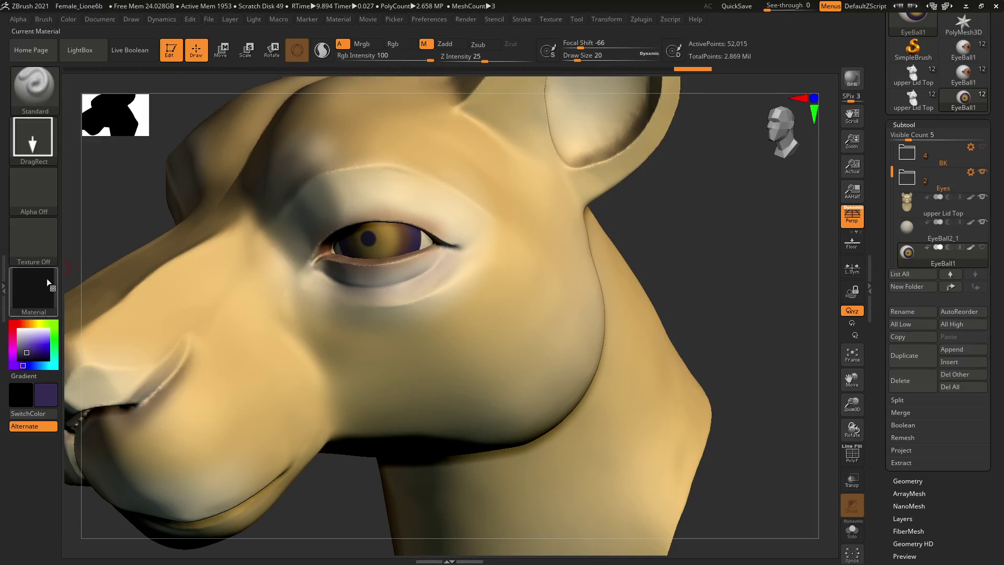
Preview Blinn, HSVColorizer, ZMetal and the hair materials on the eyeball, then fill it with ToyPlastic instead
left_click(19, 297)
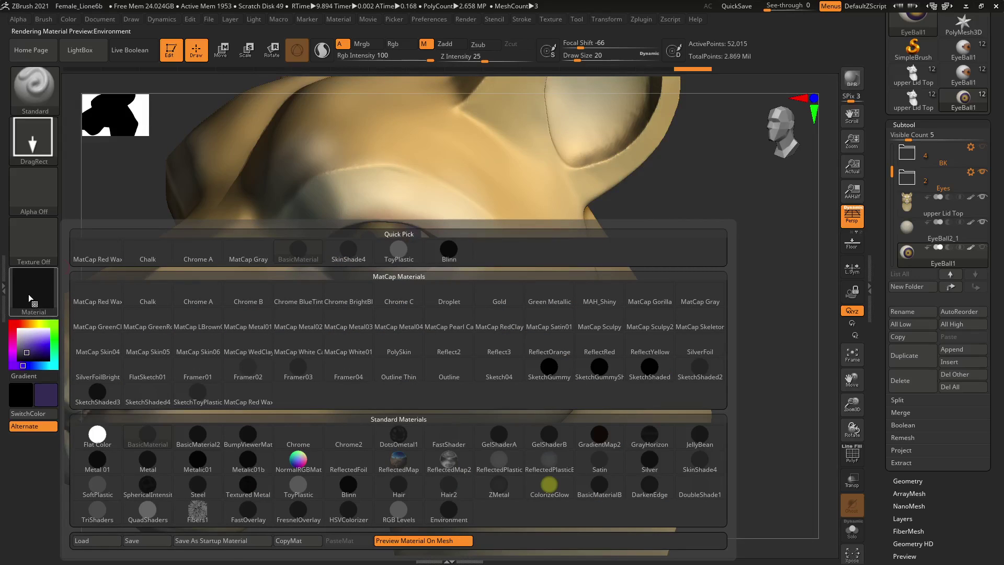
left_click(34, 298)
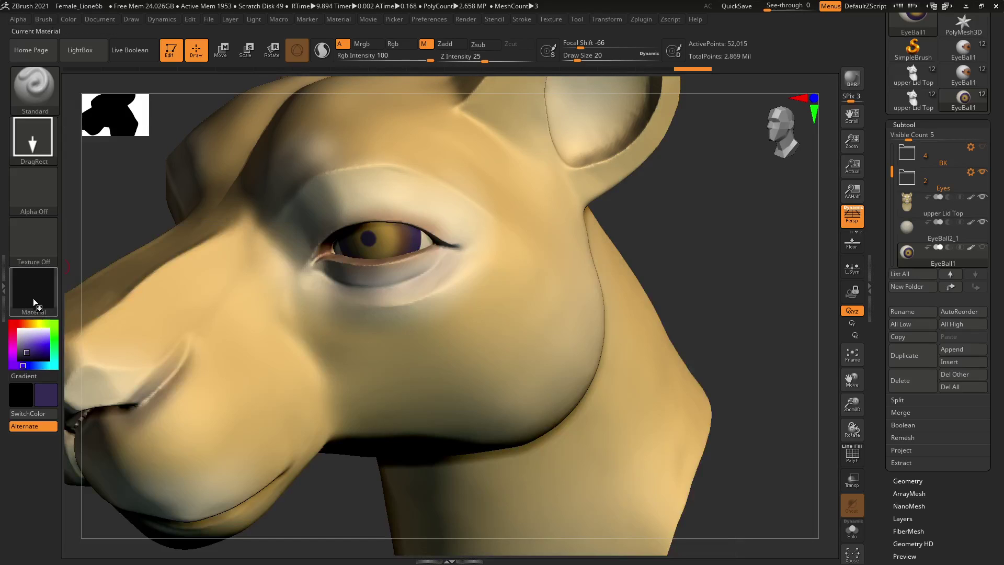
left_click(36, 297)
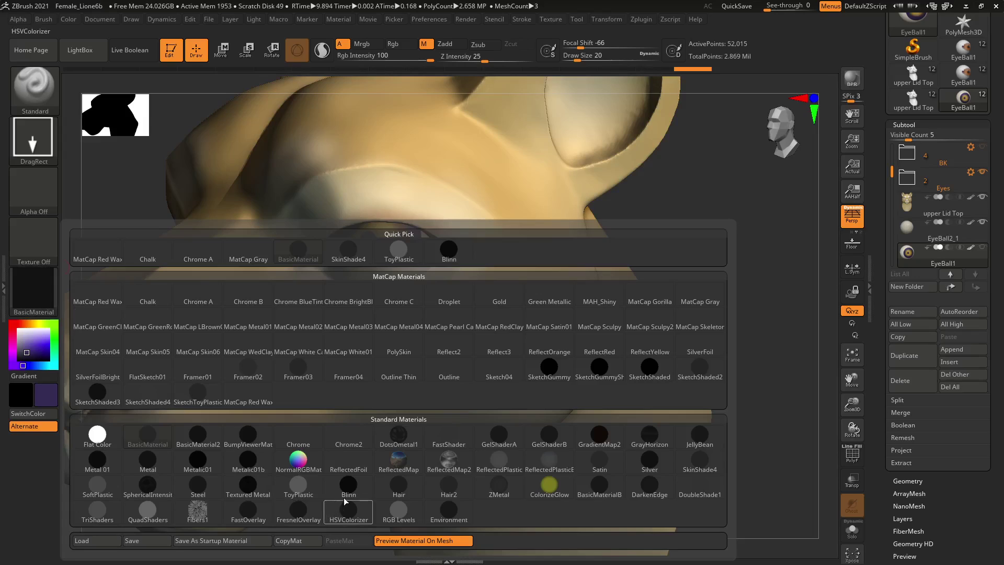
mouse_move(350, 488)
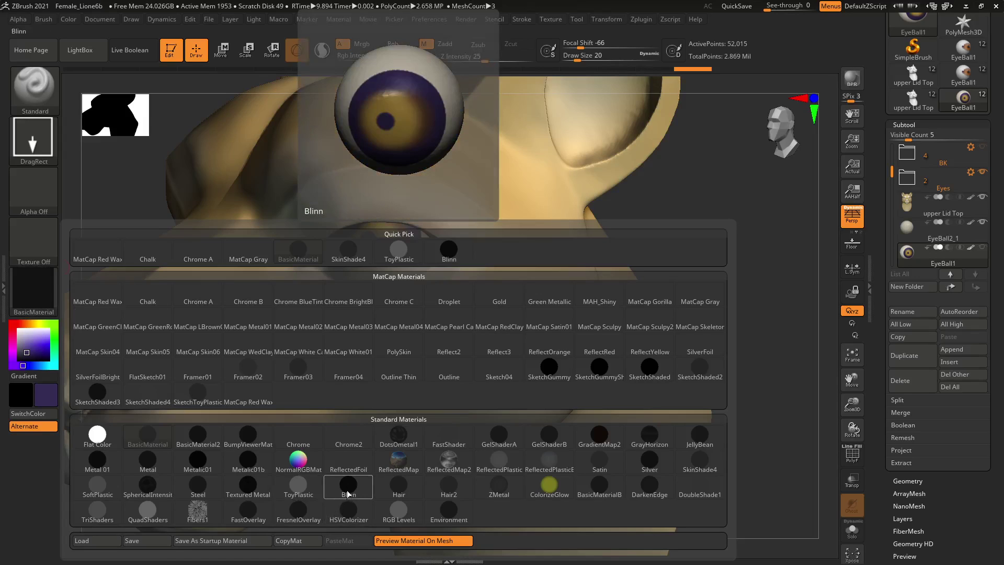
mouse_move(350, 506)
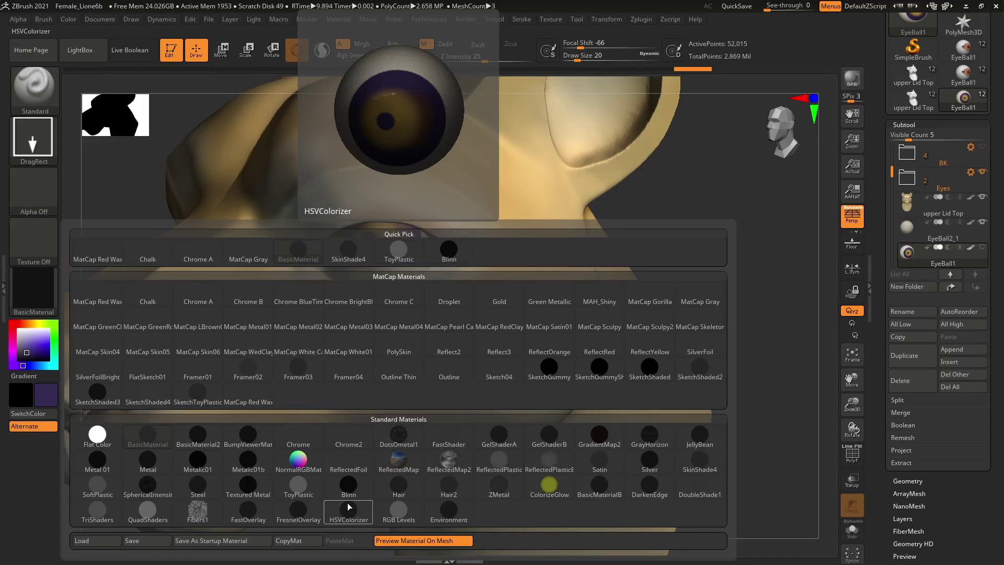
mouse_move(533, 477)
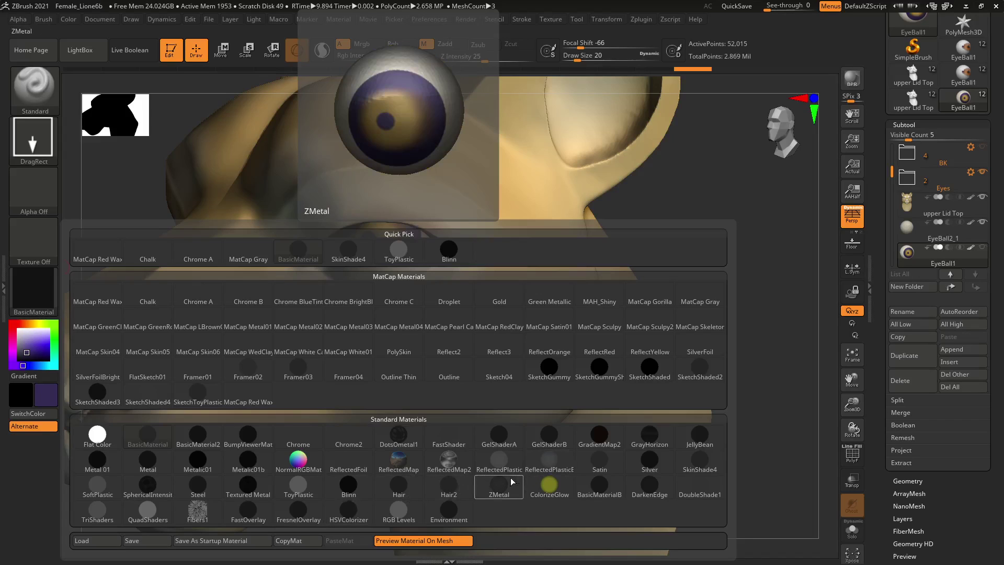
left_click(418, 484)
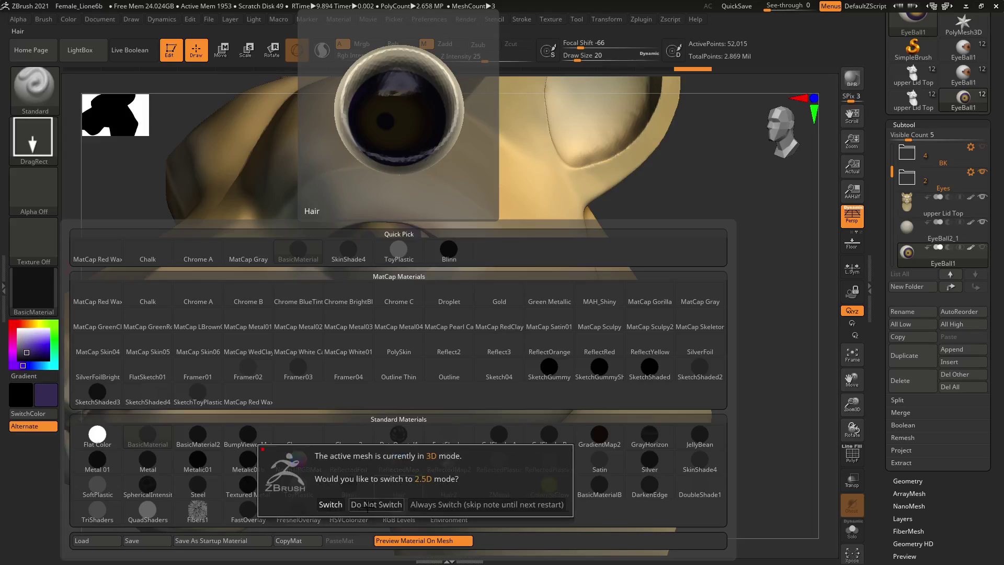
left_click(376, 504)
mouse_move(439, 483)
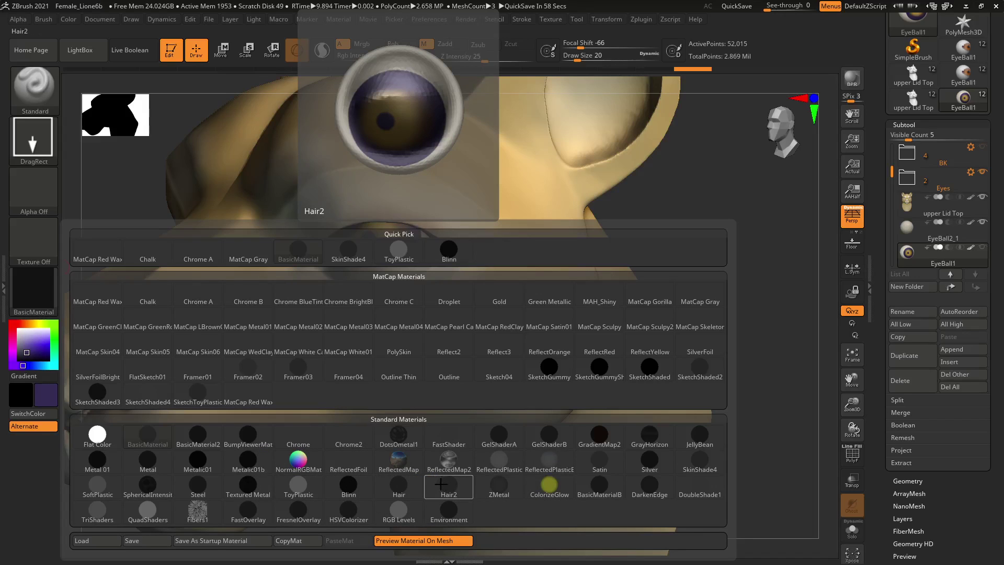
left_click(302, 489)
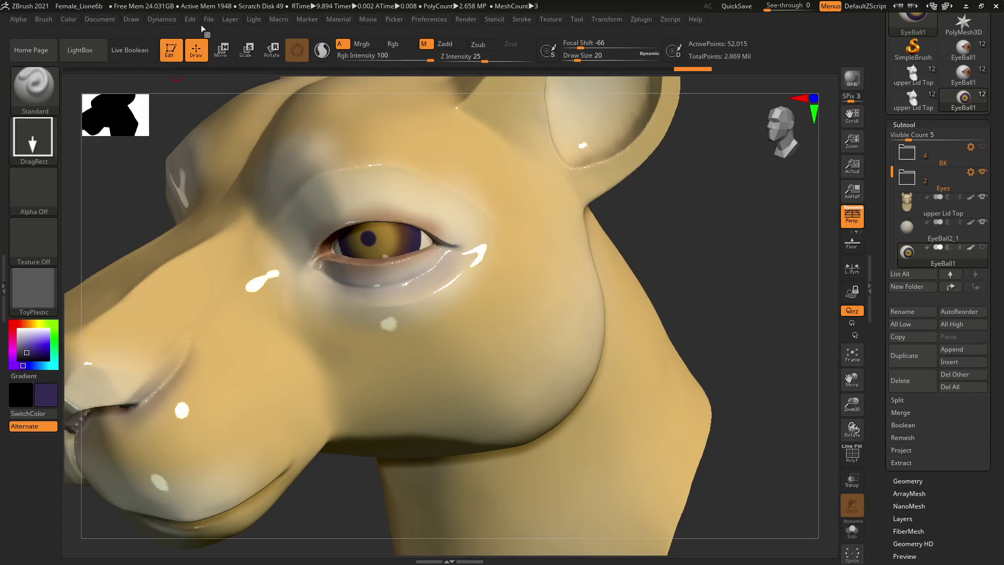
left_click(73, 20)
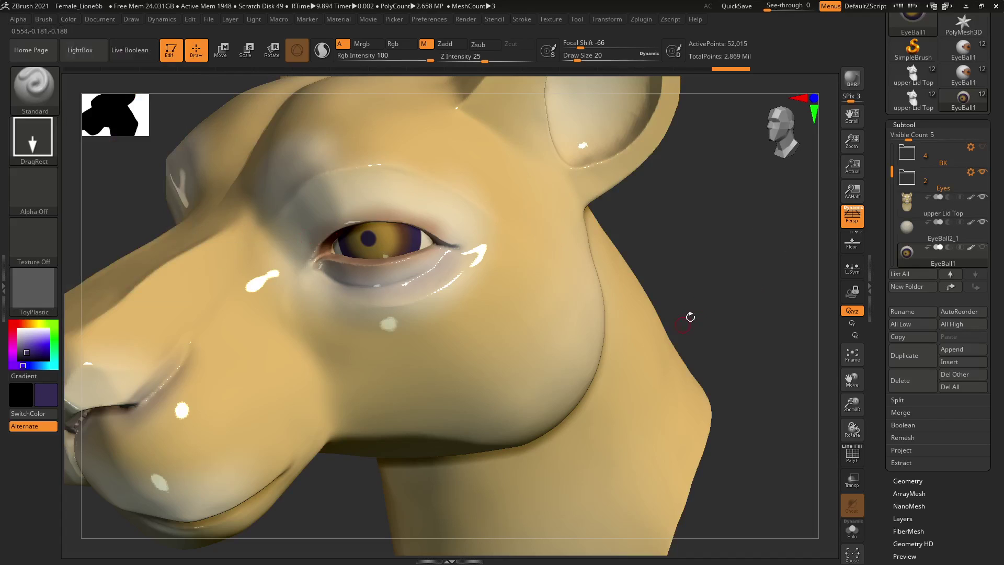
Select the upper Lid Top subtool and turn on the visibility of EyeBall1
left_click(926, 211)
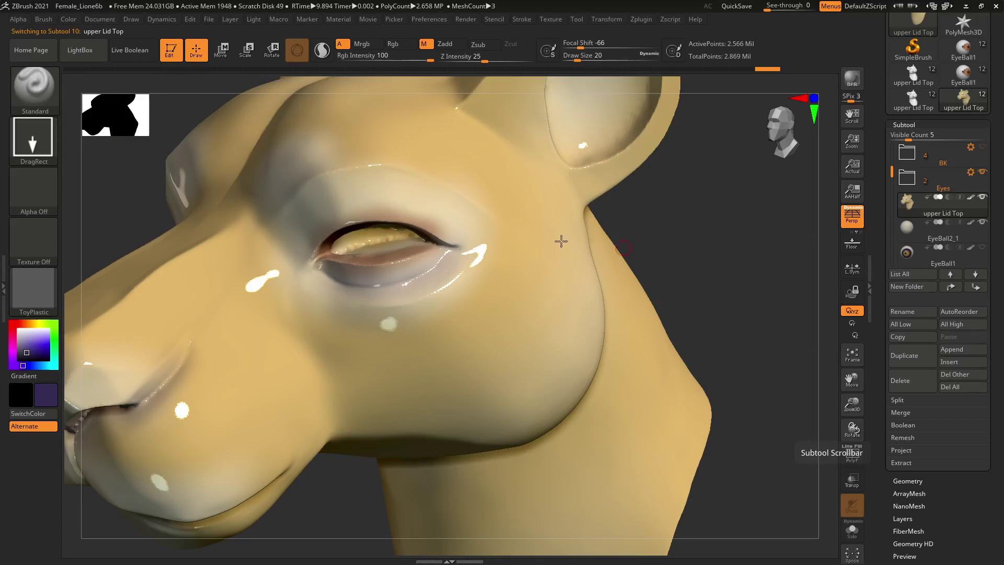
left_click(982, 247)
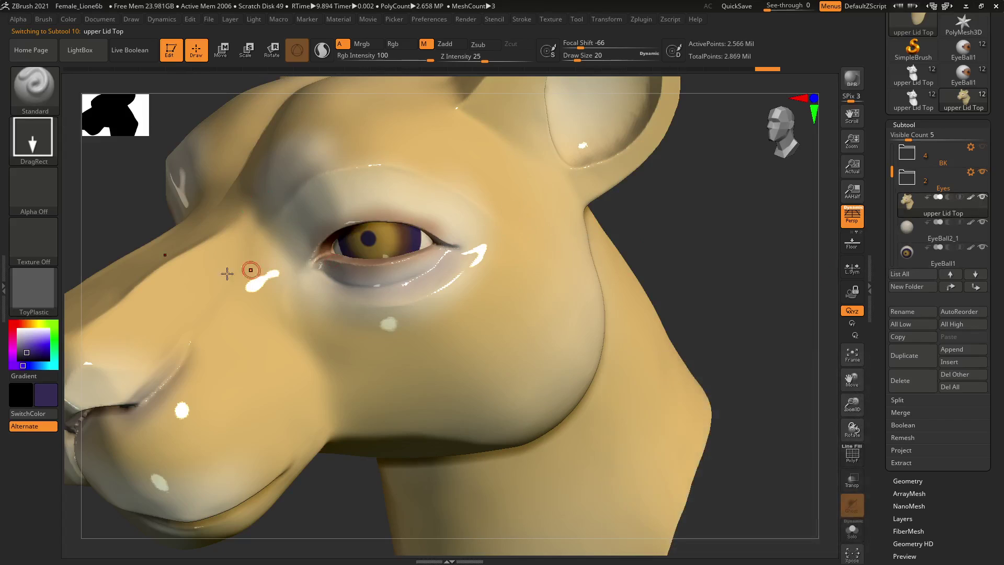
Choose BasicMaterial and fill the upper Lid Top head subtool with it, leaving the eyeball's material alone
left_click(32, 283)
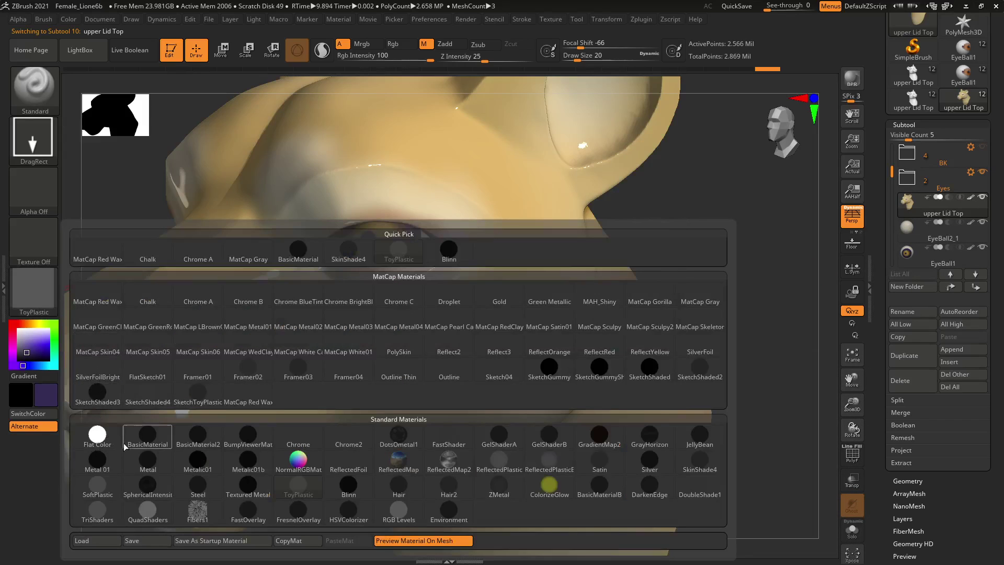
left_click(146, 448)
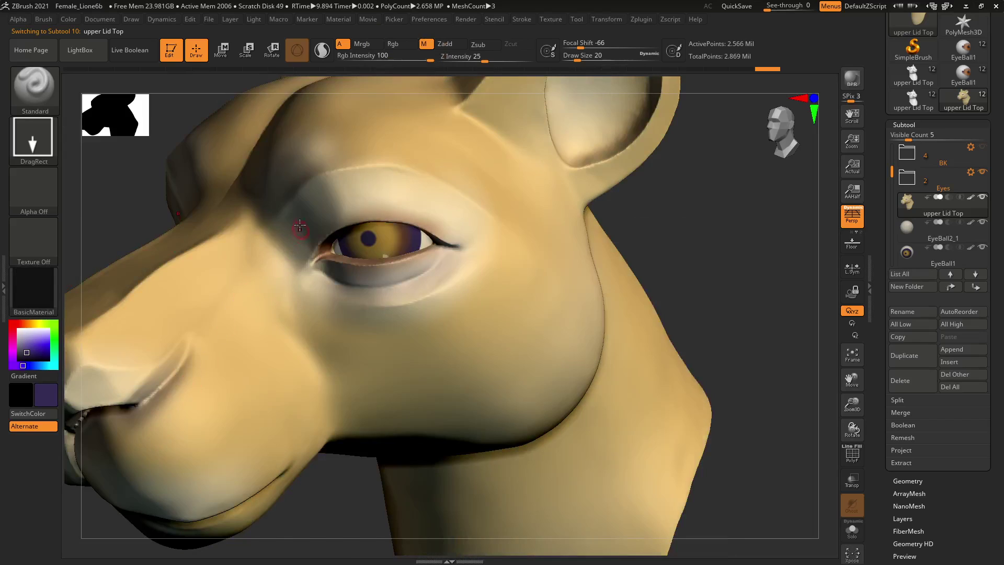
left_click(69, 19)
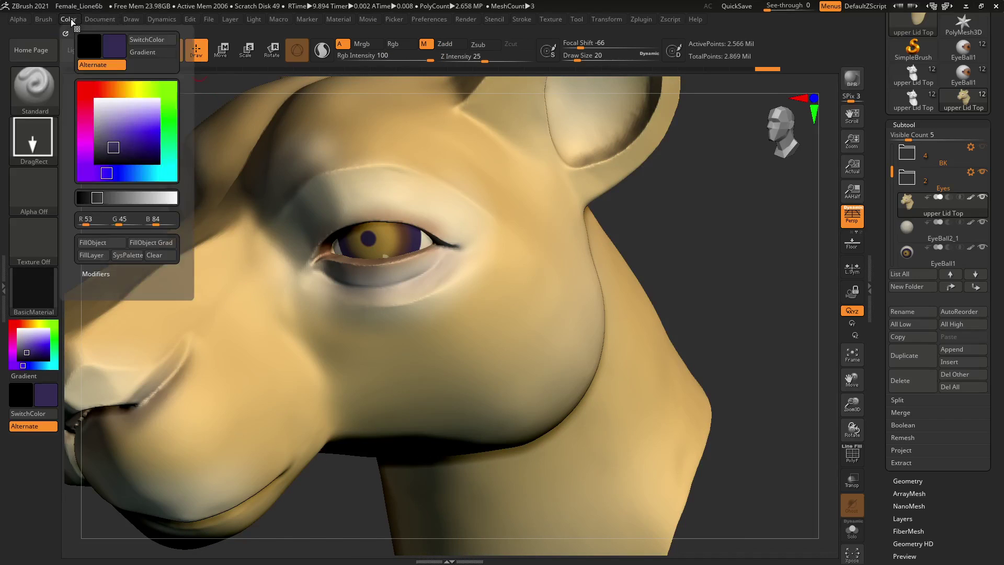
left_click(86, 243)
left_click_drag(665, 220, 711, 238)
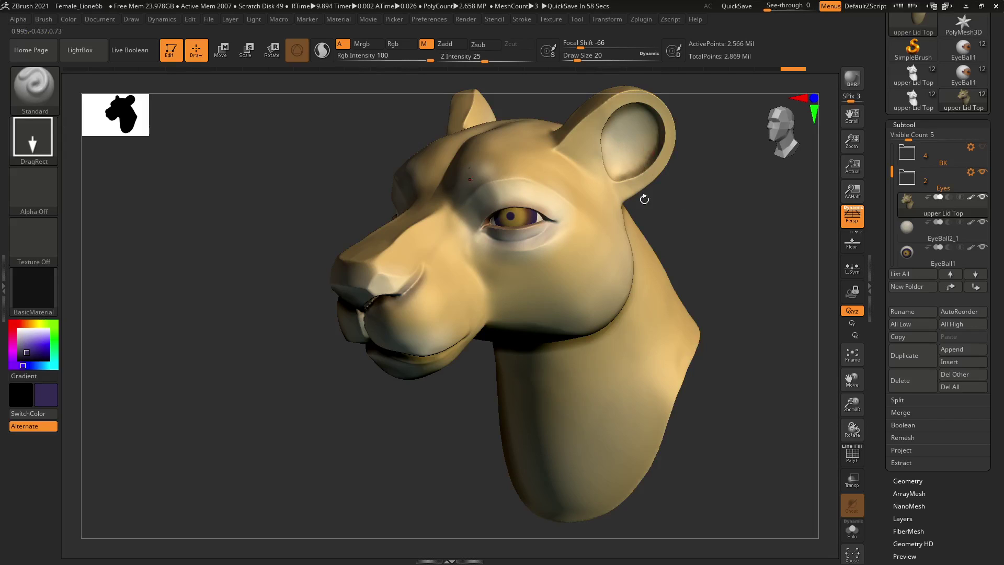
left_click_drag(666, 203, 679, 191)
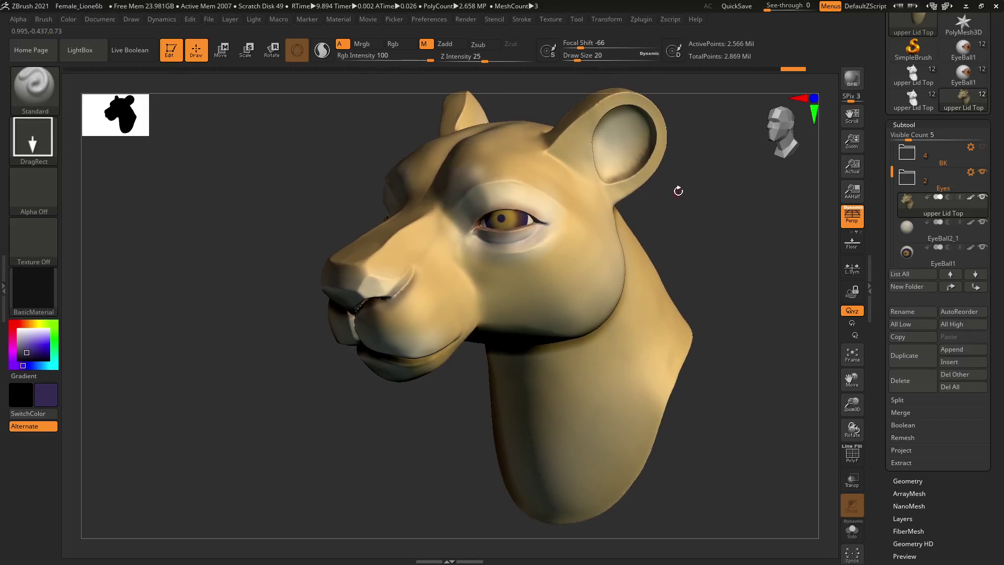
Save the lioness tool as a ZBrush tool file in the DIGM2750SP2021_WK03 project's ZTools folder
key("ctrl+s")
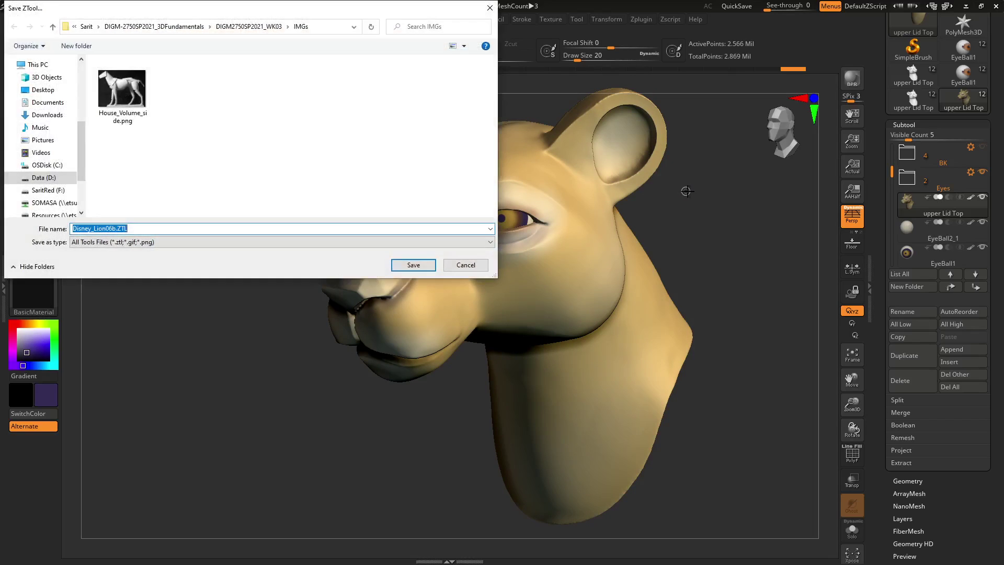
left_click(240, 27)
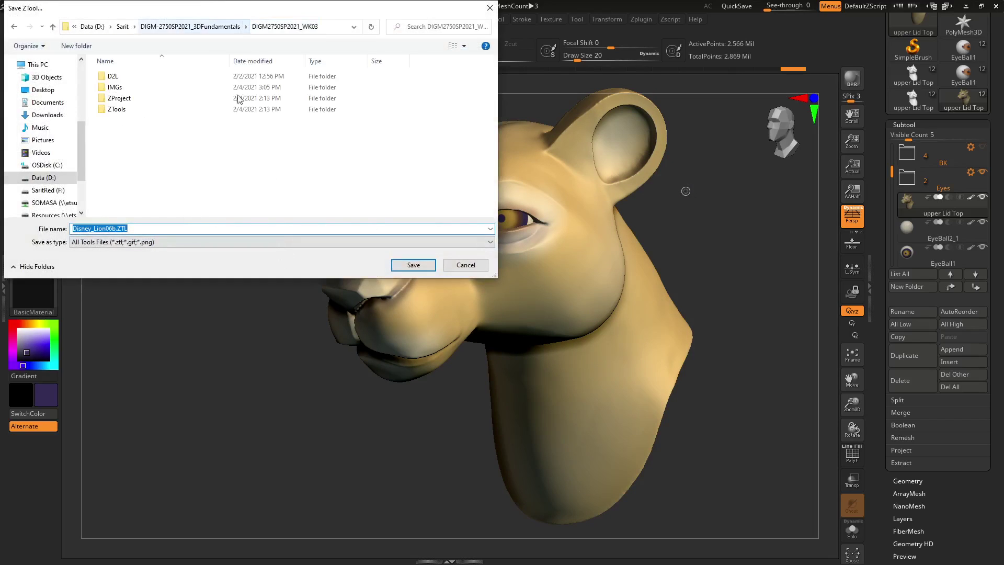
double_click(112, 110)
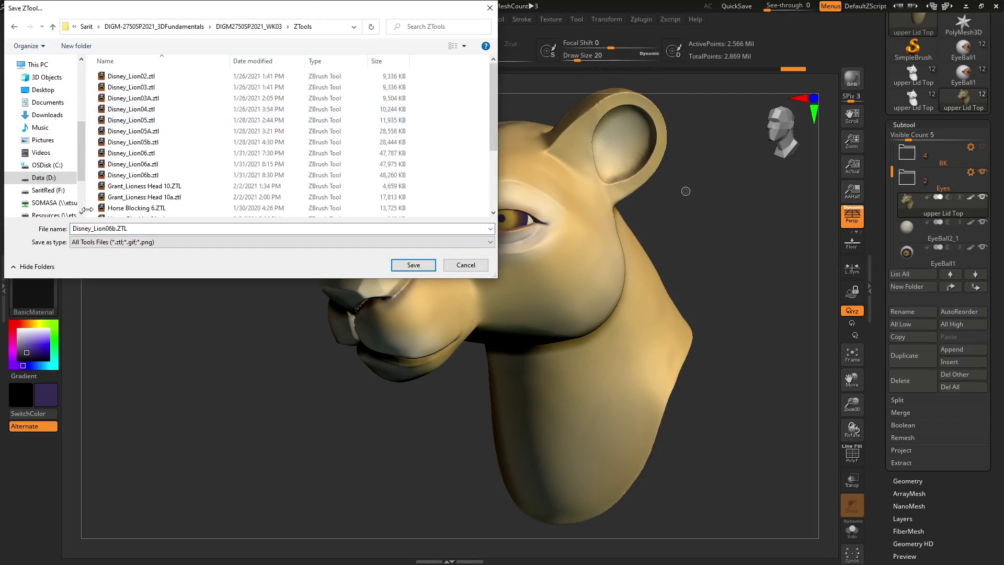
left_click(115, 229)
key("Return")
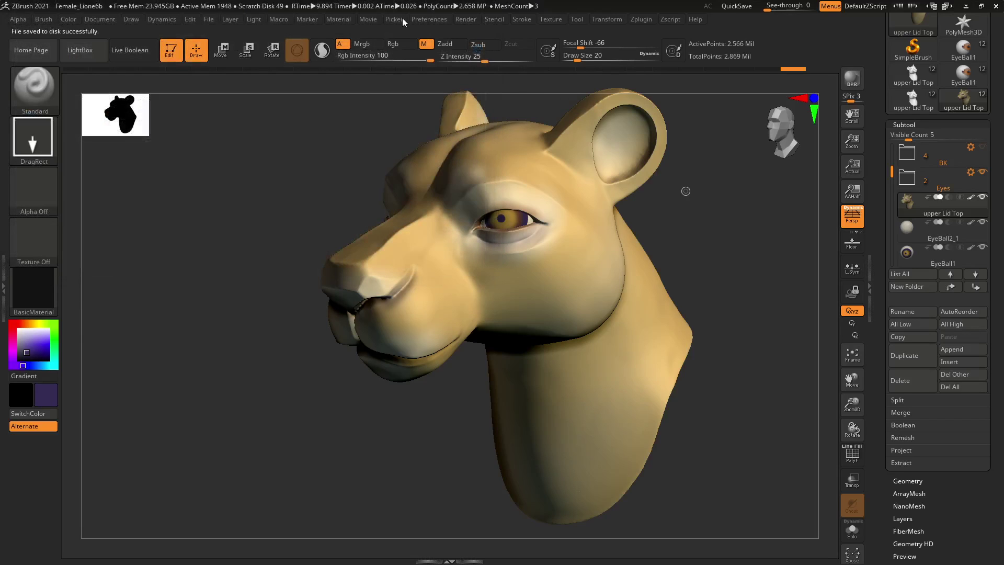